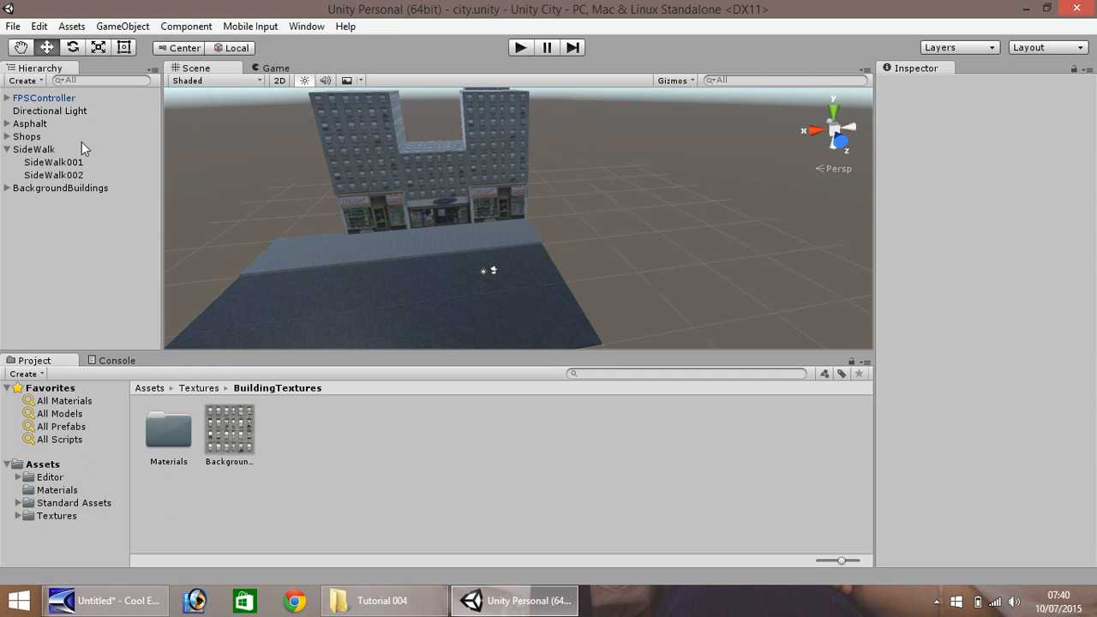
# Step: Select the SideWalk001 slab in front of the Delight corner shop for moving
pyautogui.click(21, 47)
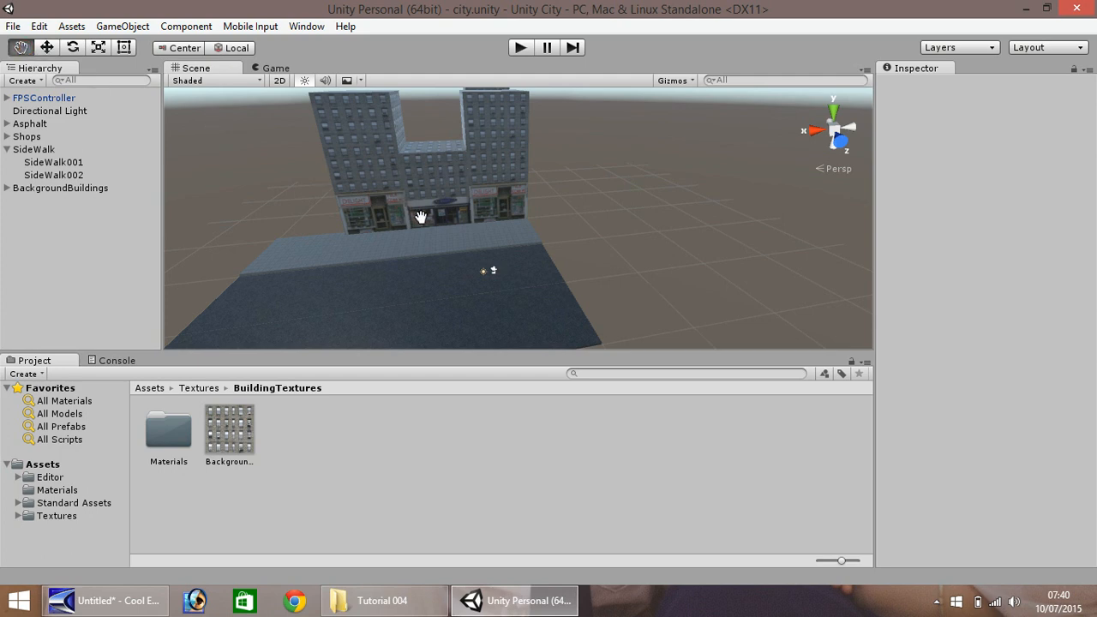
pyautogui.moveTo(452, 262); pyautogui.dragTo(398, 281)
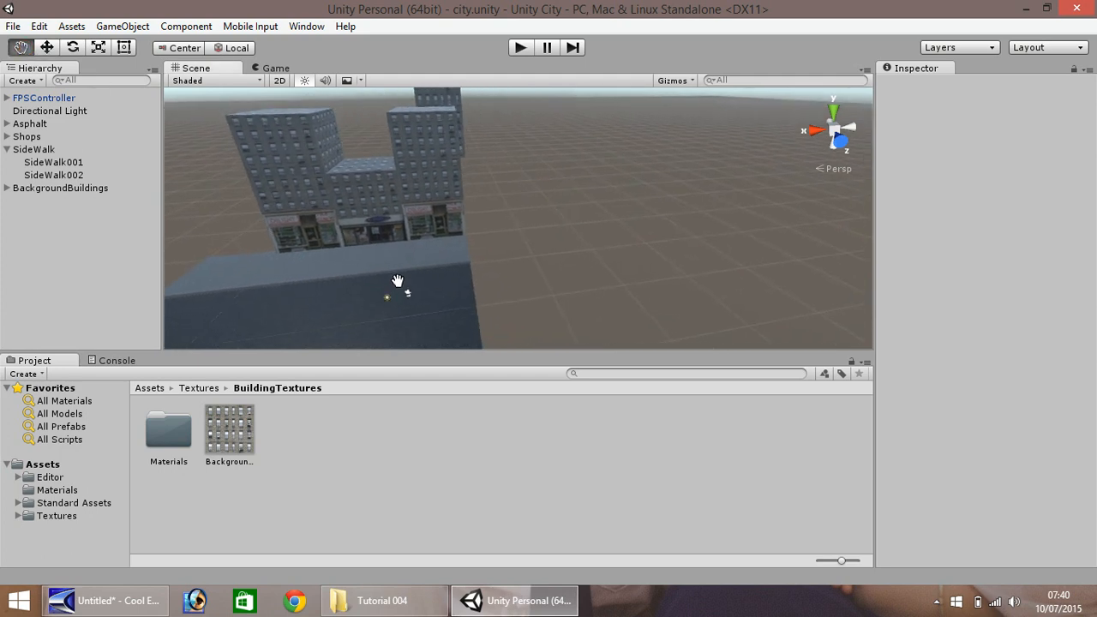
pyautogui.scroll(8, 398, 281)
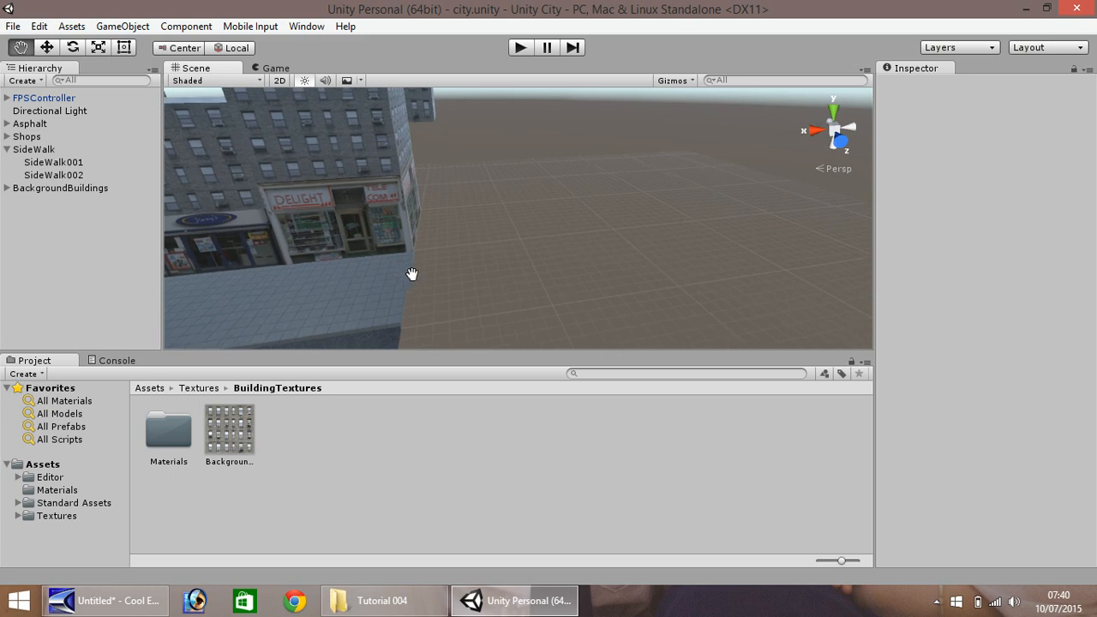
pyautogui.scroll(1, 401, 280)
pyautogui.moveTo(394, 282); pyautogui.dragTo(446, 257)
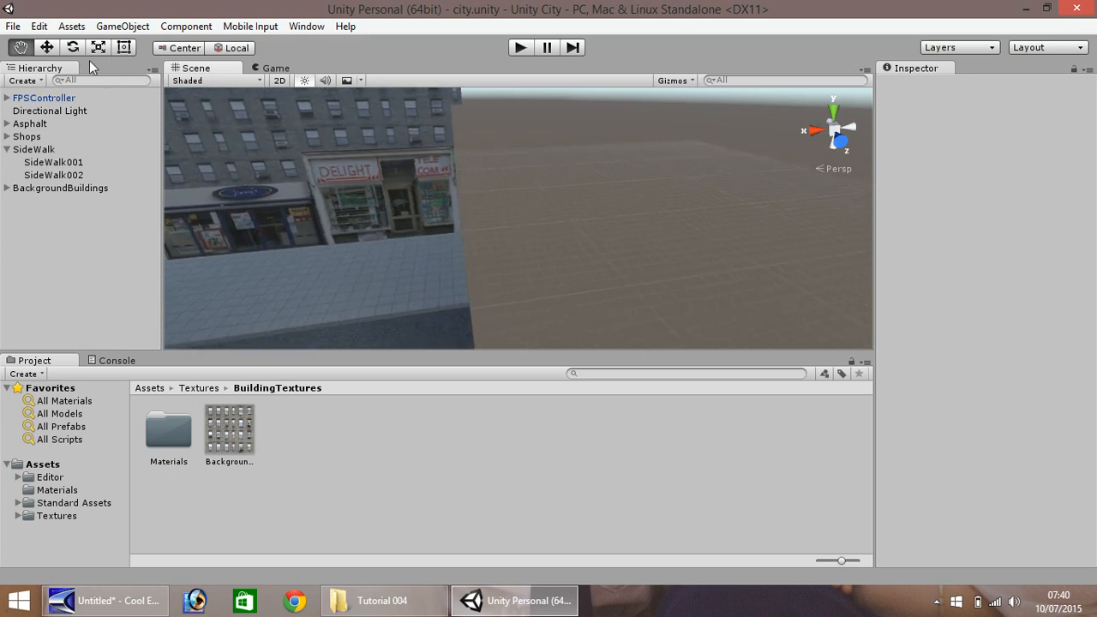
pyautogui.click(49, 48)
pyautogui.click(420, 263)
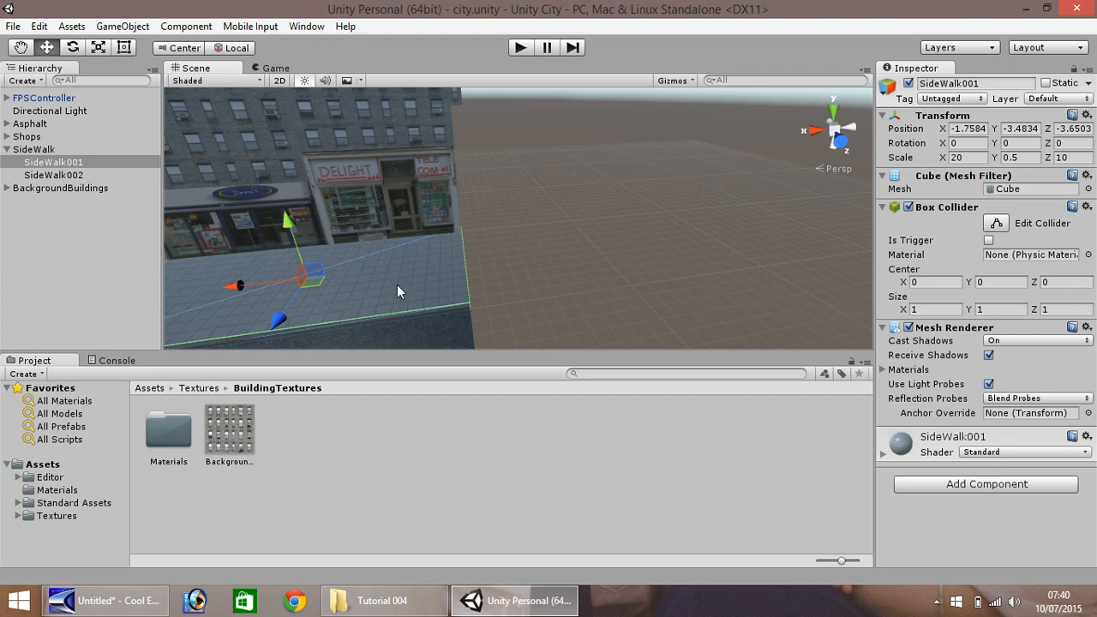
pyautogui.click(20, 47)
pyautogui.moveTo(432, 231); pyautogui.dragTo(273, 223)
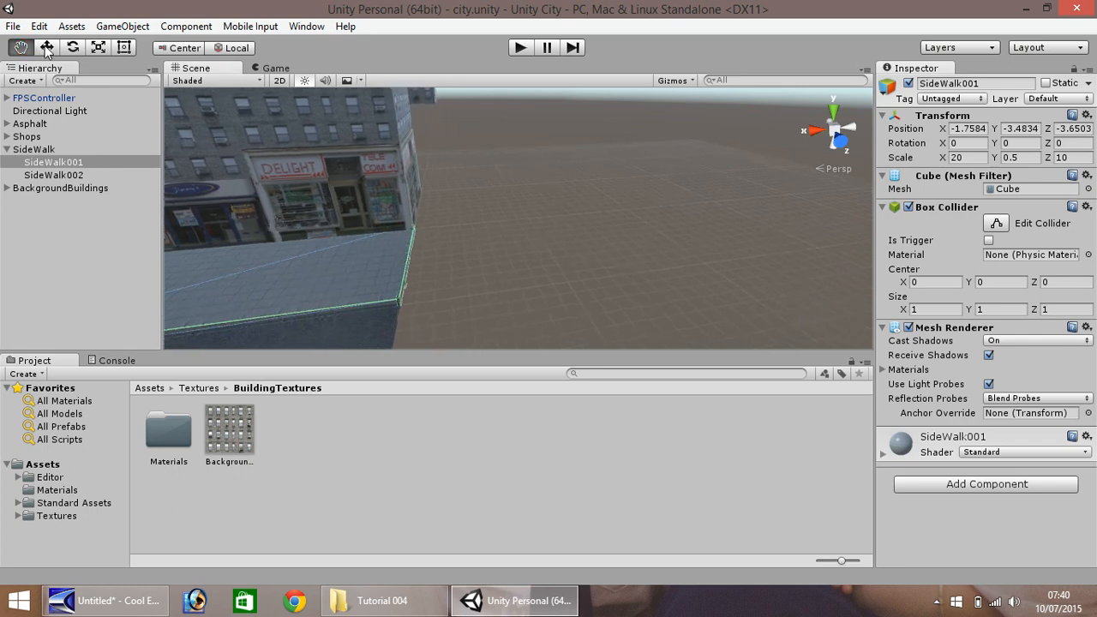
pyautogui.click(47, 47)
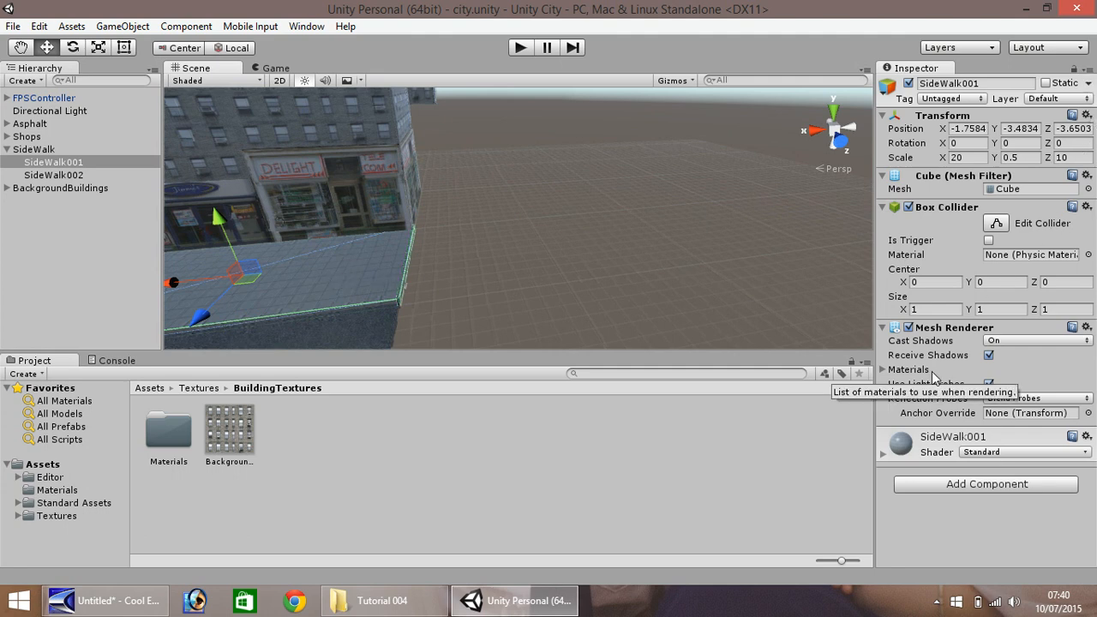
# Step: Switch the Inspector to Debug mode and enlarge the SideWalk001 material's tiles, setting the texture's Y scale to 2
pyautogui.click(1088, 70)
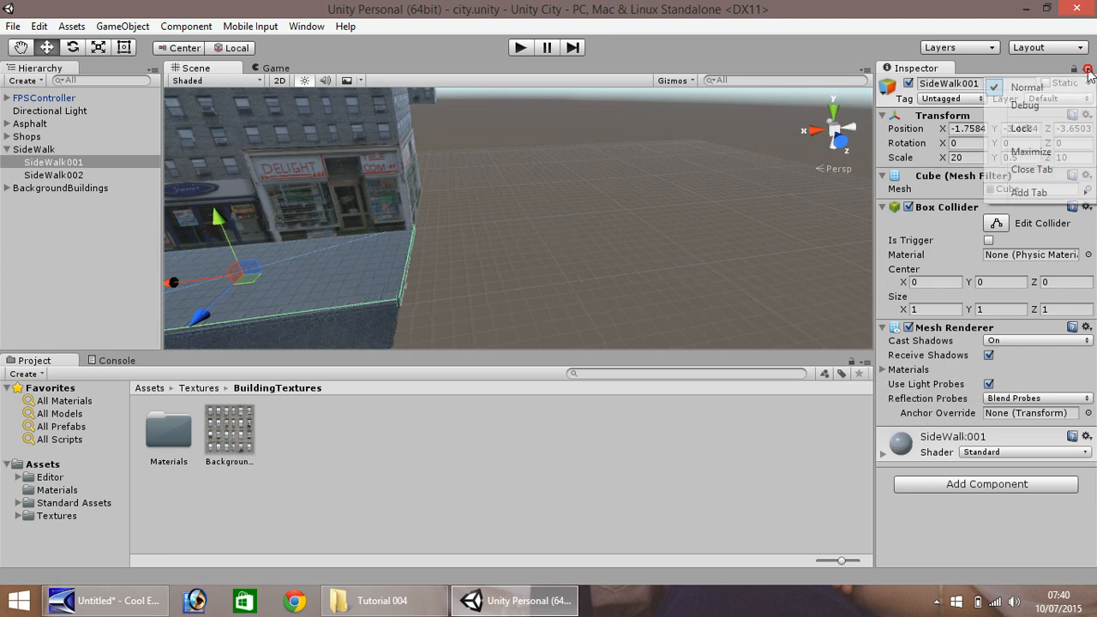
pyautogui.click(1025, 105)
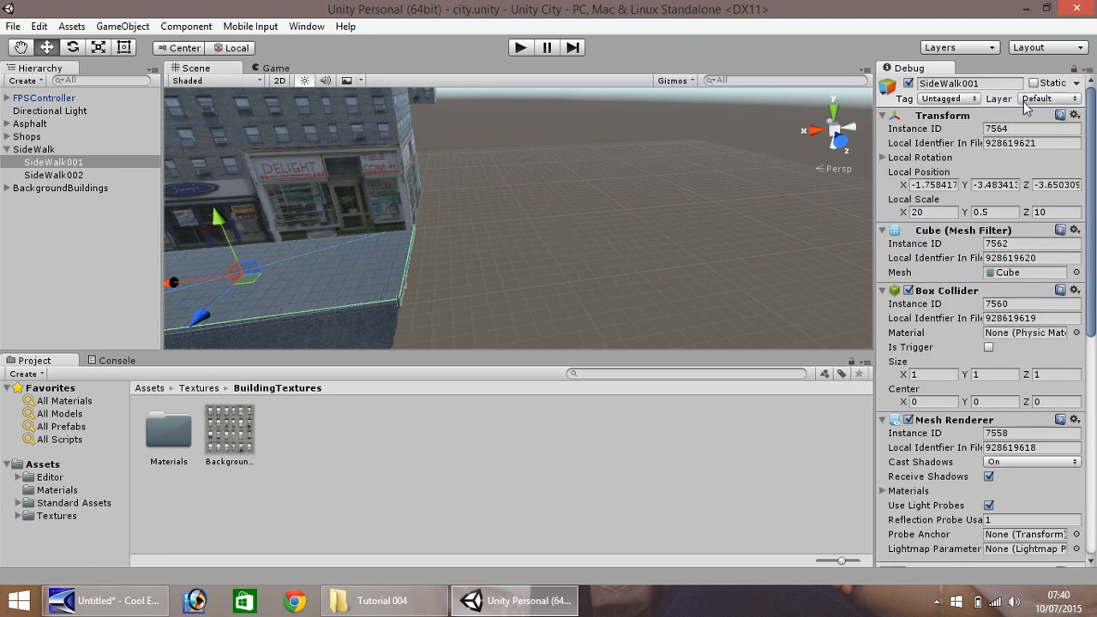
pyautogui.moveTo(1091, 238); pyautogui.dragTo(1095, 467)
pyautogui.click(989, 355)
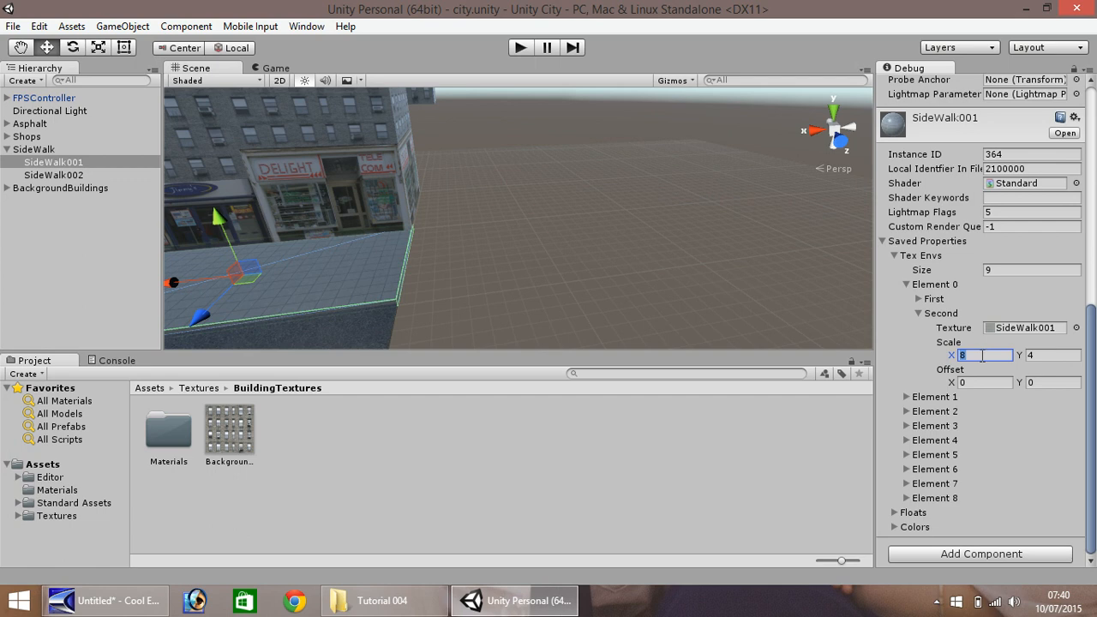
pyautogui.press('Tab')
pyautogui.write('2')
# Step: Return the Inspector to Normal mode
pyautogui.moveTo(1093, 380); pyautogui.dragTo(1093, 116)
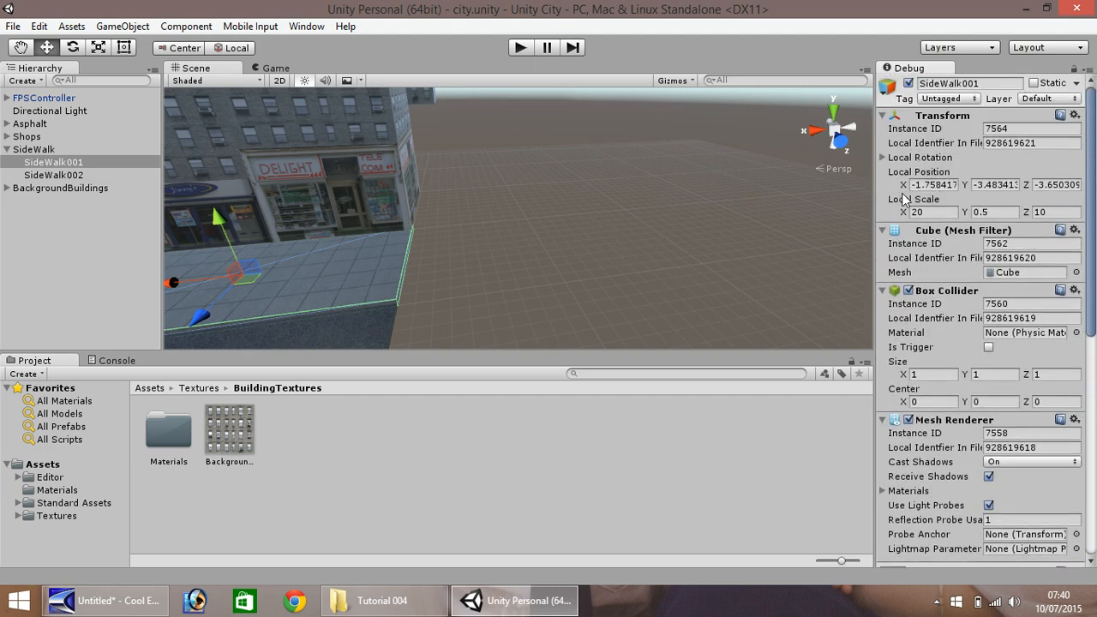
pyautogui.click(1089, 70)
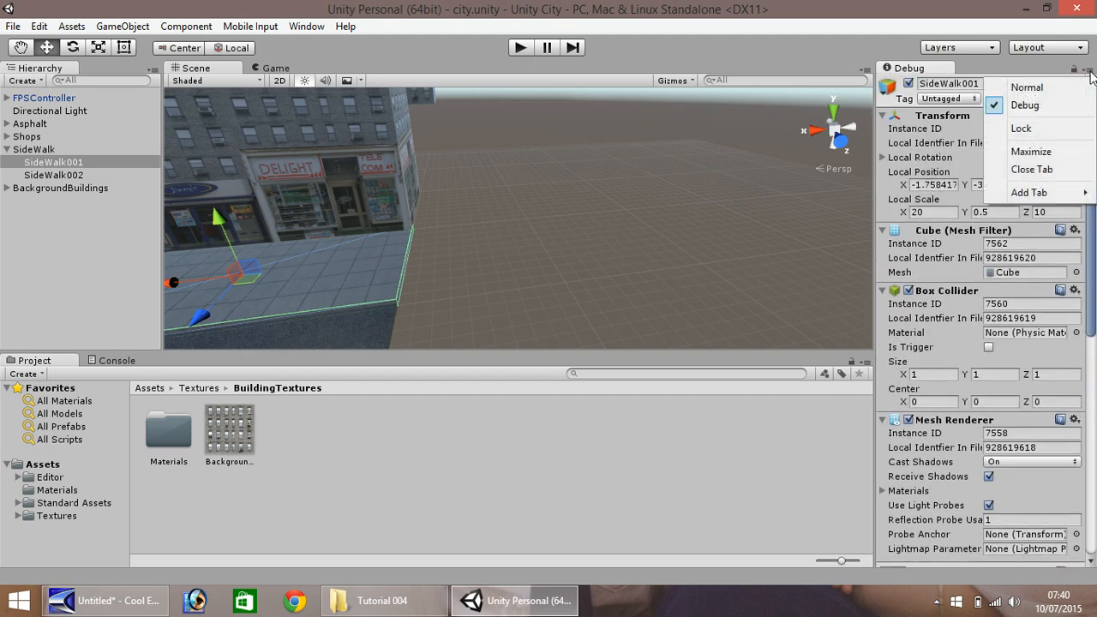
pyautogui.click(1029, 89)
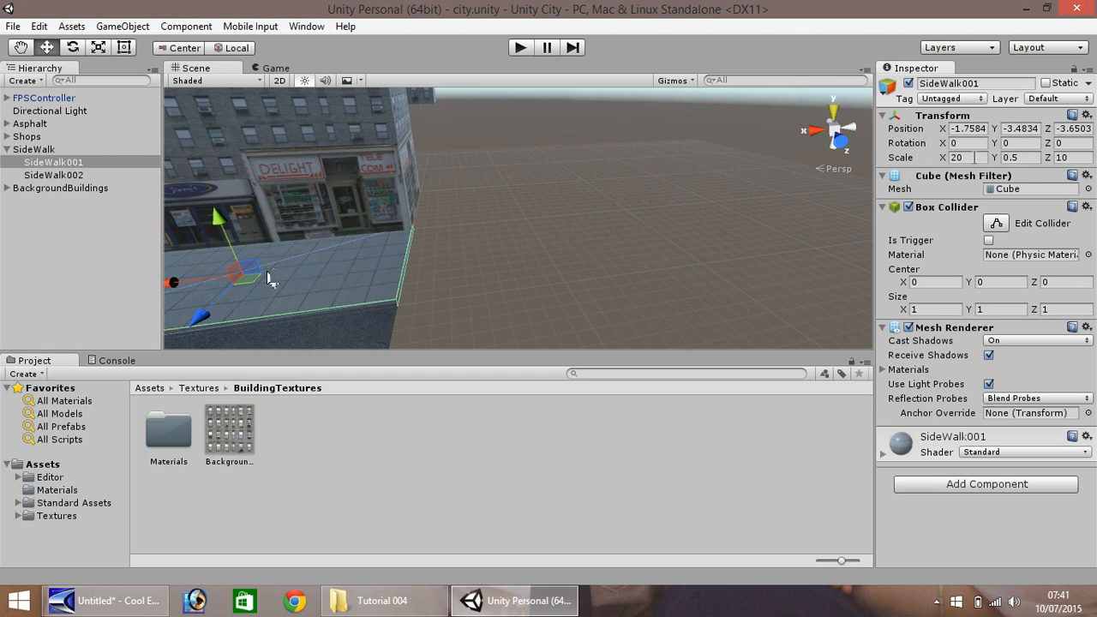
# Step: Resize SideWalk001 by setting its scale to 10 in X and 5 in Z
pyautogui.click(976, 156)
pyautogui.write('10')
pyautogui.press('Tab')
pyautogui.press('Tab')
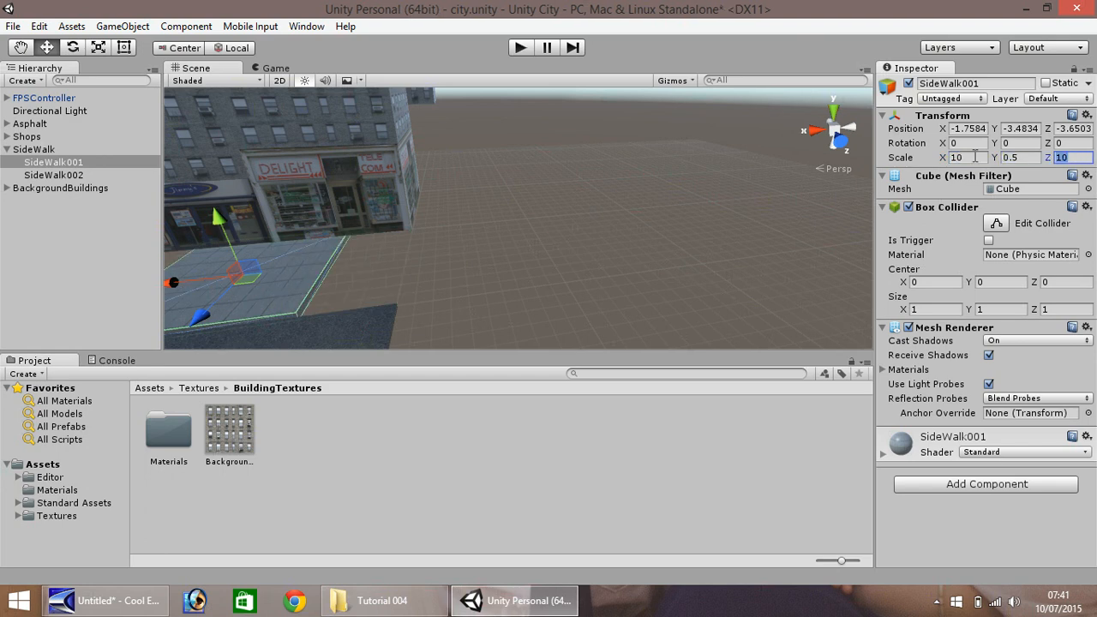
pyautogui.write('5')
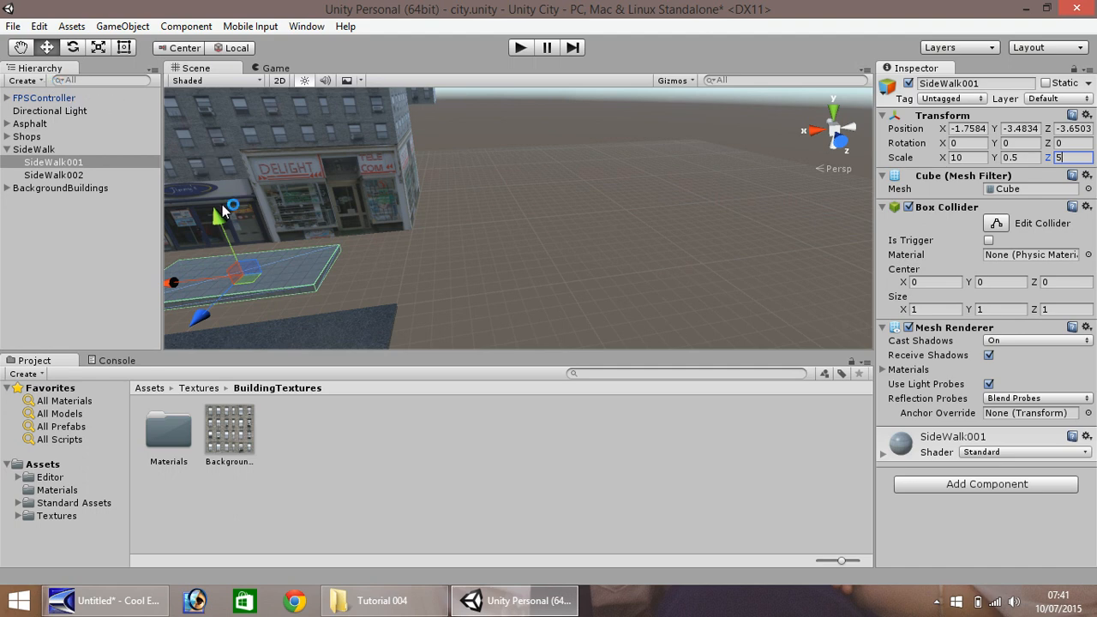
# Step: Set the move snap increments to 0.25 on the X, Y and Z axes
pyautogui.click(36, 27)
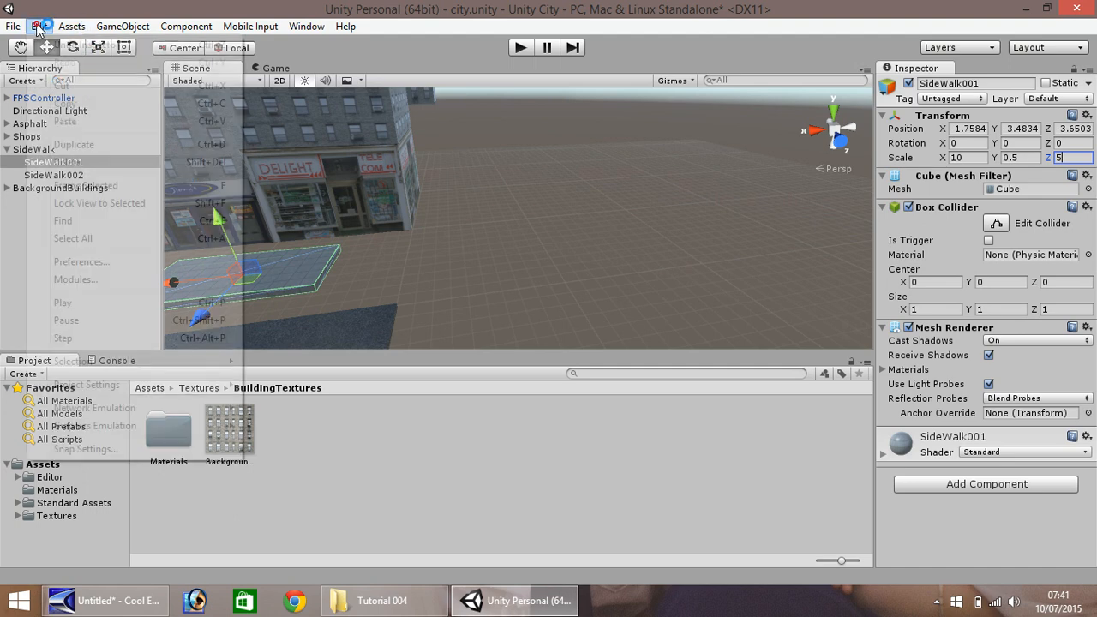
pyautogui.click(111, 450)
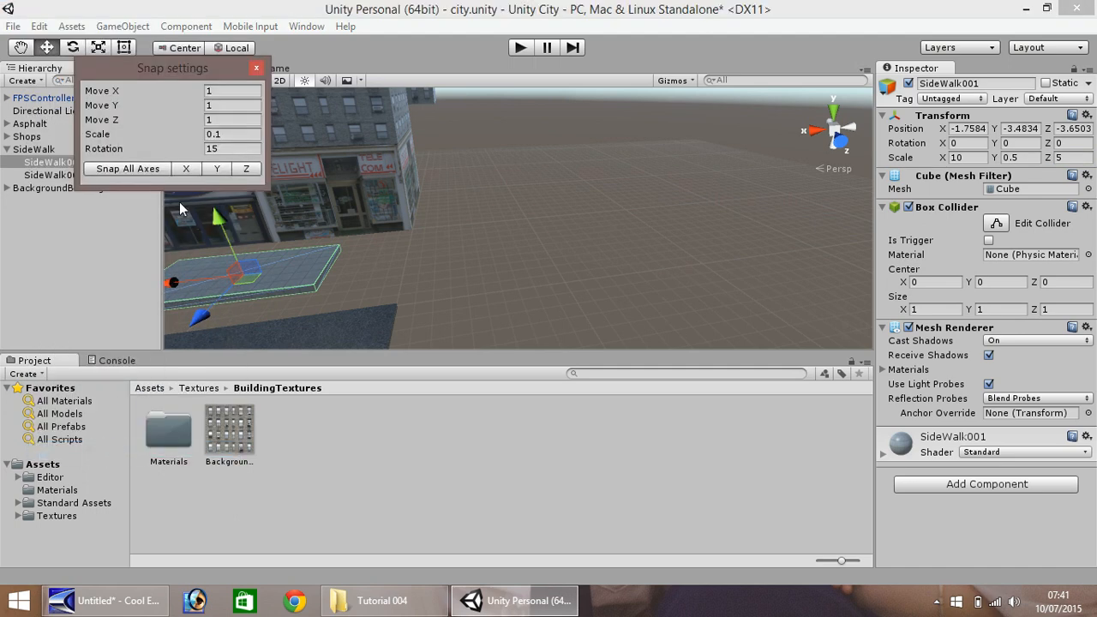
pyautogui.click(233, 91)
pyautogui.write('0.25')
pyautogui.press('Tab')
pyautogui.write('0.25')
pyautogui.press('Tab')
pyautogui.write('0.')
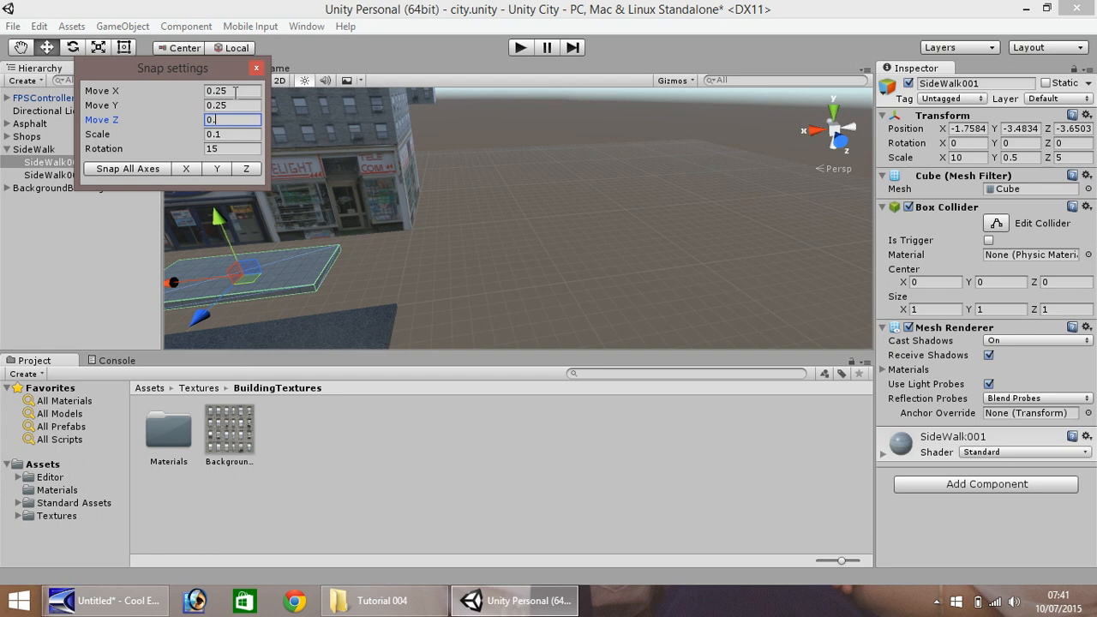
pyautogui.write('25')
pyautogui.click(255, 68)
# Step: Move SideWalk001 along Z toward the shopfronts to a Z position of -5.15
pyautogui.click(19, 48)
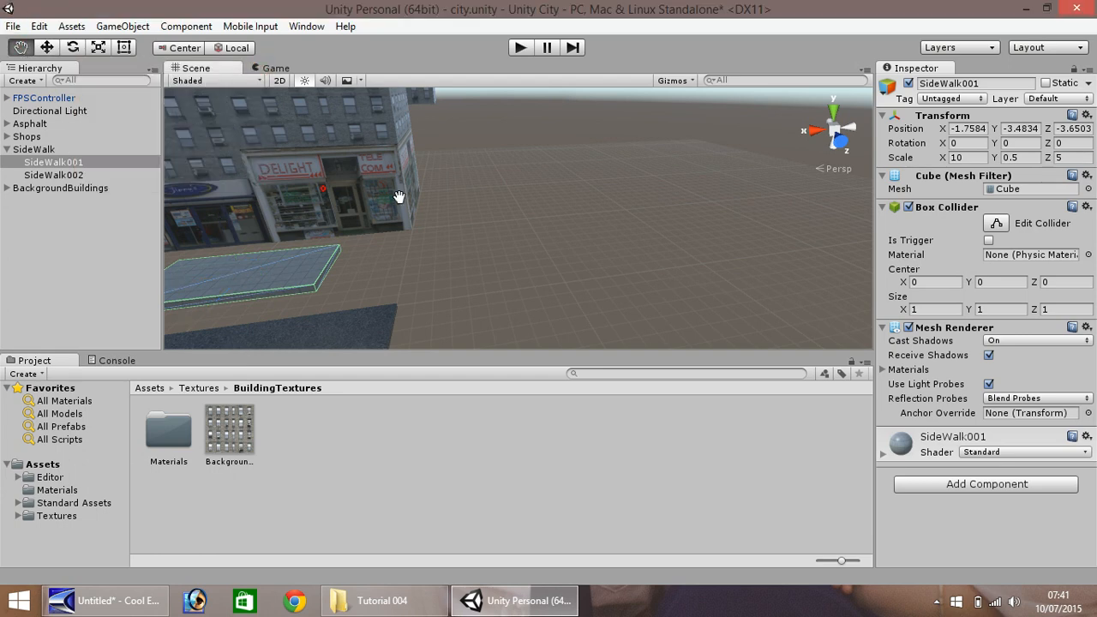
pyautogui.moveTo(399, 197); pyautogui.dragTo(793, 128)
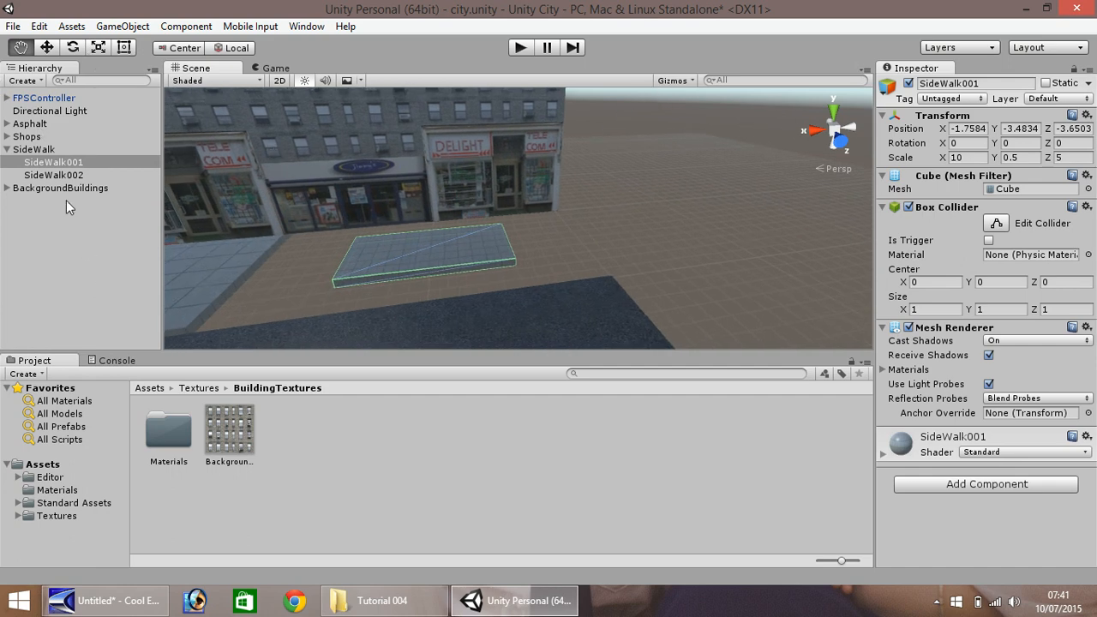
pyautogui.click(46, 48)
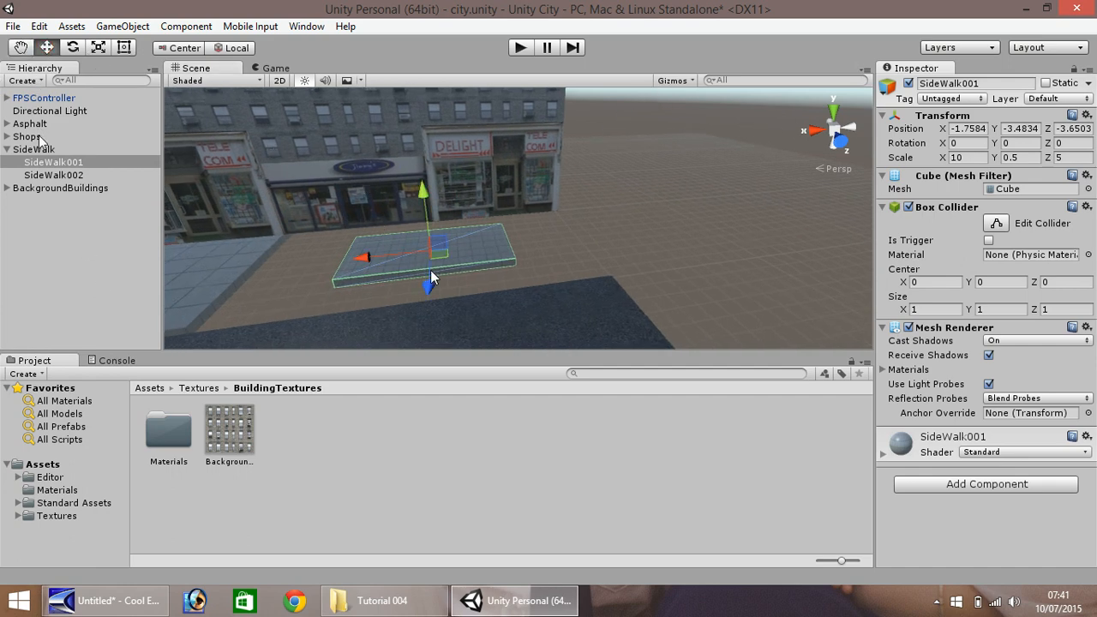
pyautogui.moveTo(429, 291); pyautogui.dragTo(431, 277)
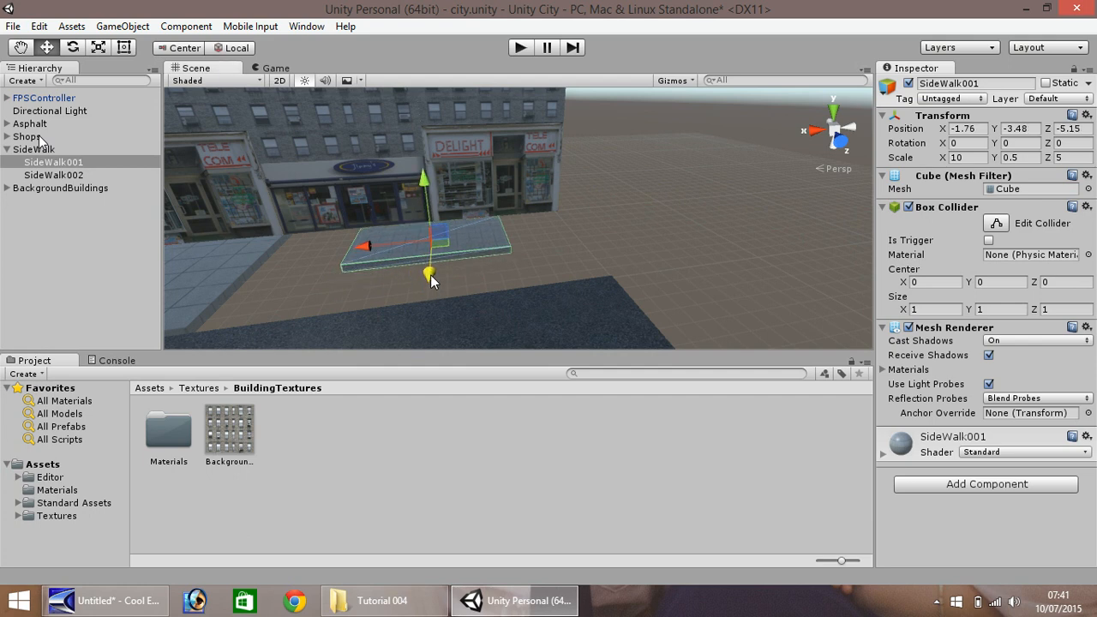
# Step: Examine the resized SideWalk001 slab from the shop corner, including its spacing to the shopfronts and the road
pyautogui.click(24, 47)
pyautogui.scroll(6, 425, 218)
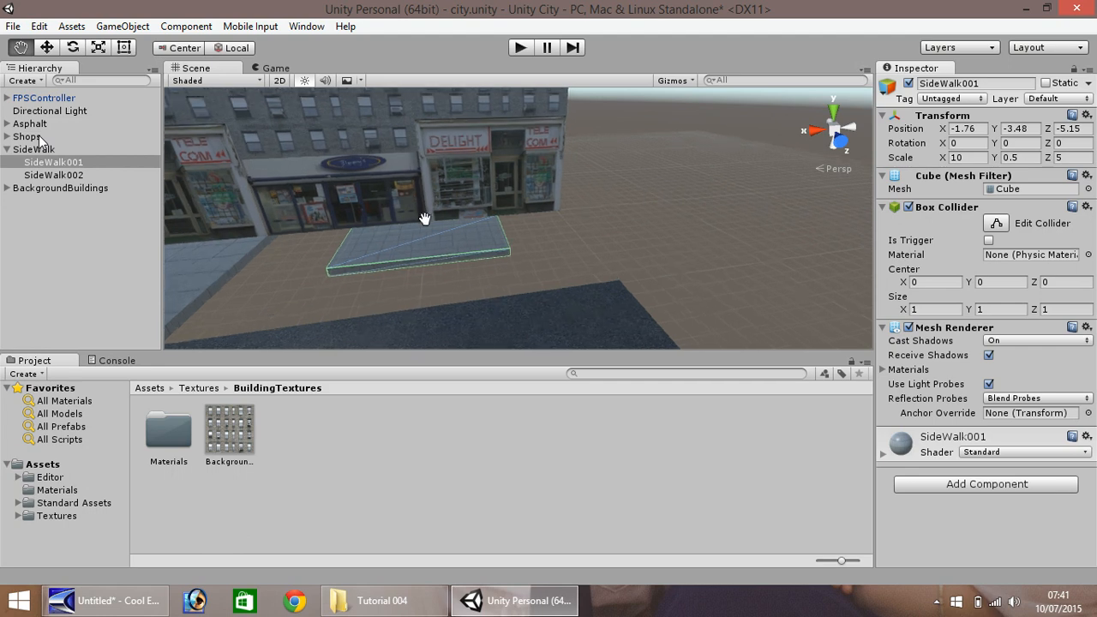
pyautogui.moveTo(377, 212); pyautogui.dragTo(2, 206)
pyautogui.scroll(-3, 394, 183)
pyautogui.moveTo(443, 174); pyautogui.dragTo(214, 193, button='right')
pyautogui.moveTo(545, 199); pyautogui.dragTo(52, 169)
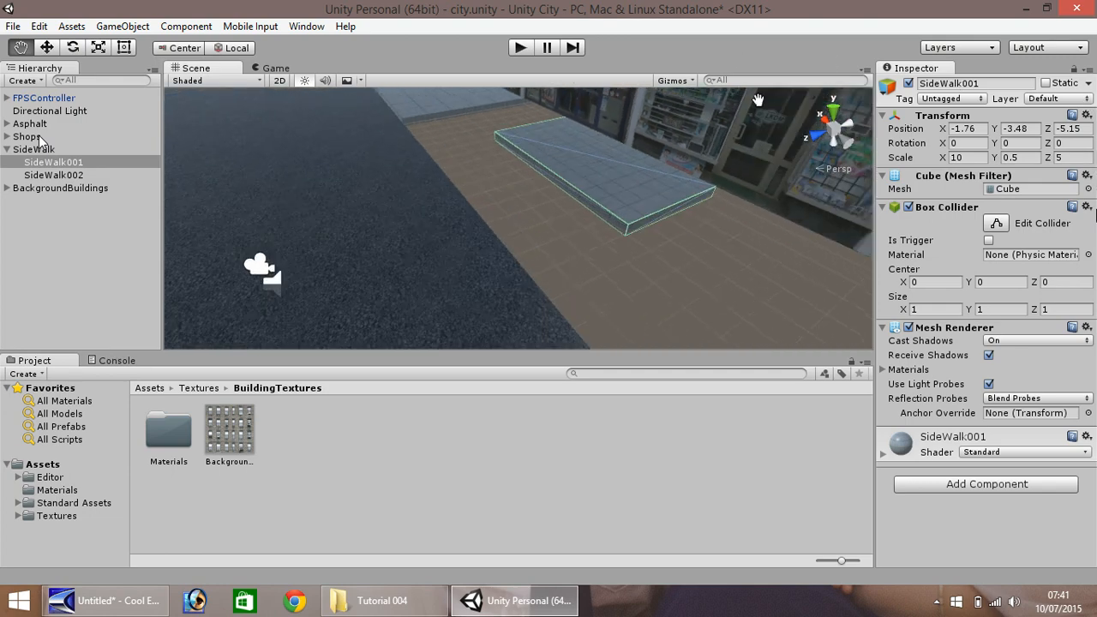
pyautogui.moveTo(687, 217); pyautogui.dragTo(41, 180)
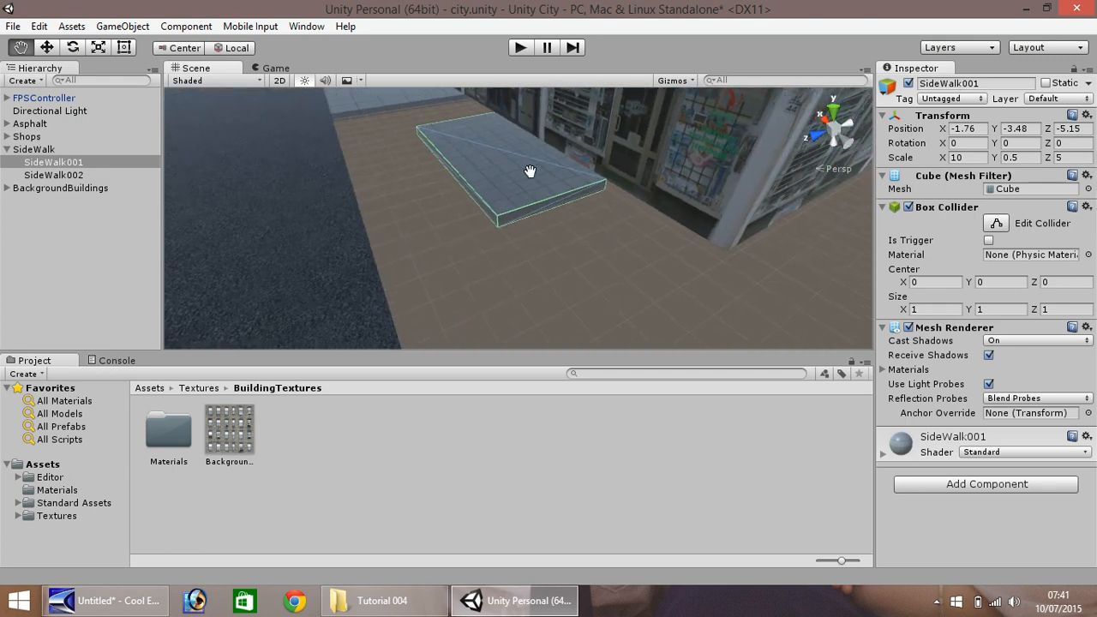
pyautogui.moveTo(527, 171); pyautogui.dragTo(311, 179)
pyautogui.moveTo(1082, 174); pyautogui.dragTo(956, 183)
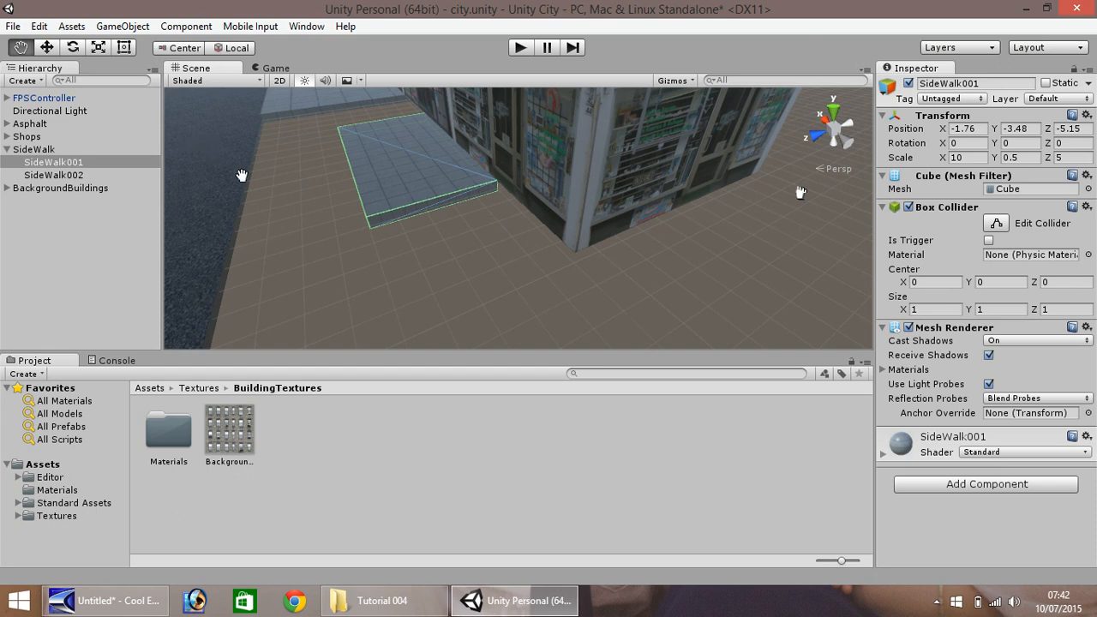
pyautogui.scroll(-5, 340, 213)
pyautogui.scroll(-10, 336, 200)
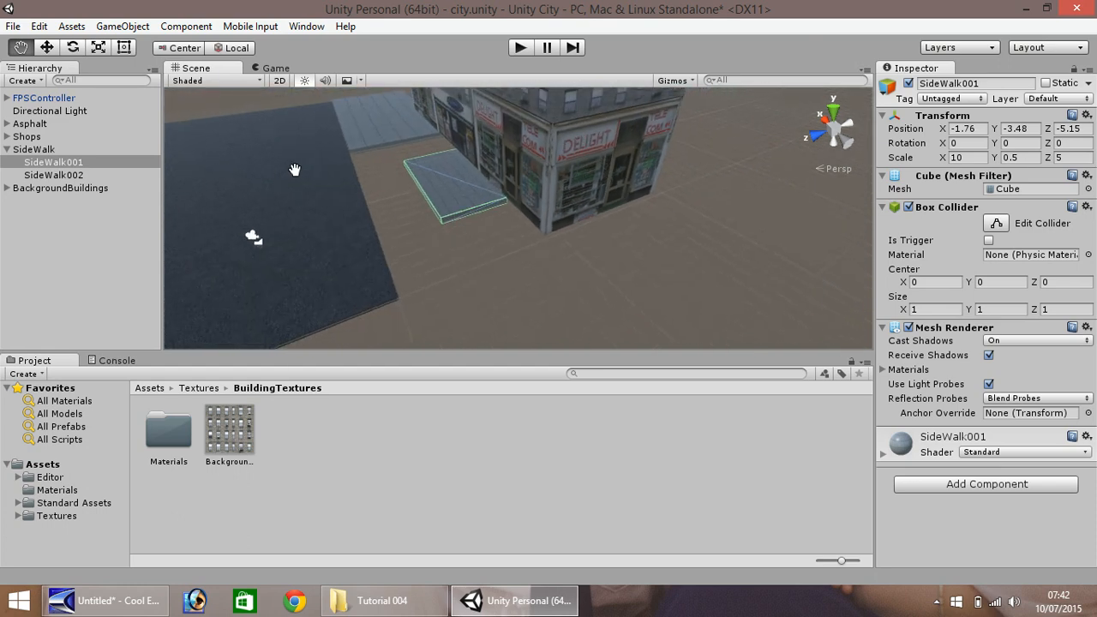
# Step: Select the Asphalt group and set the move snap increments to 1 on the X, Y and Z axes
pyautogui.click(46, 48)
pyautogui.click(33, 124)
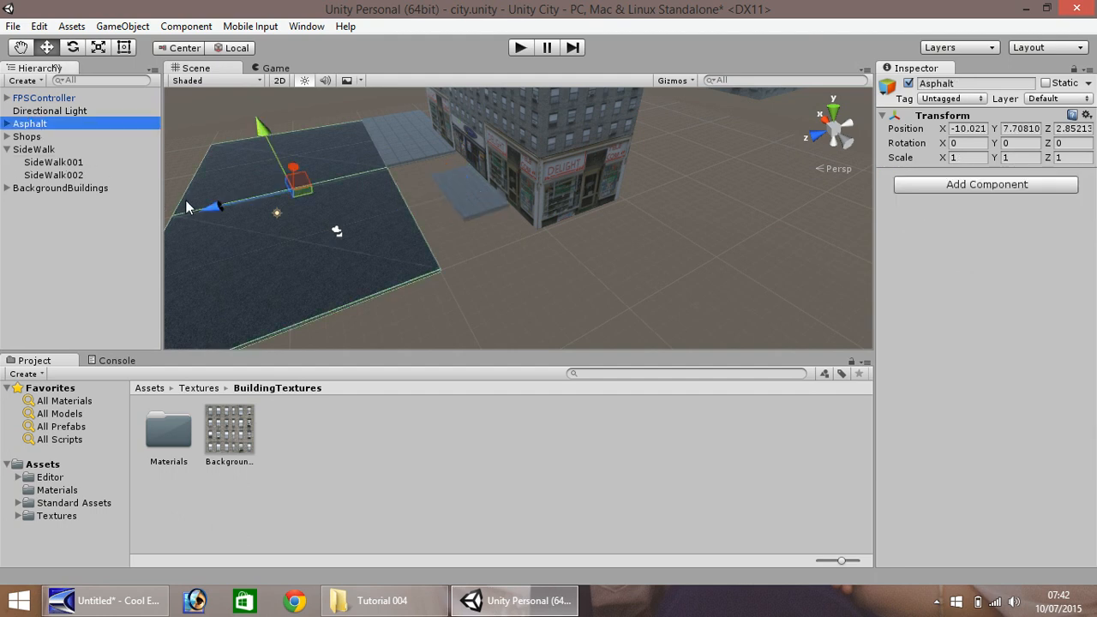
pyautogui.click(40, 25)
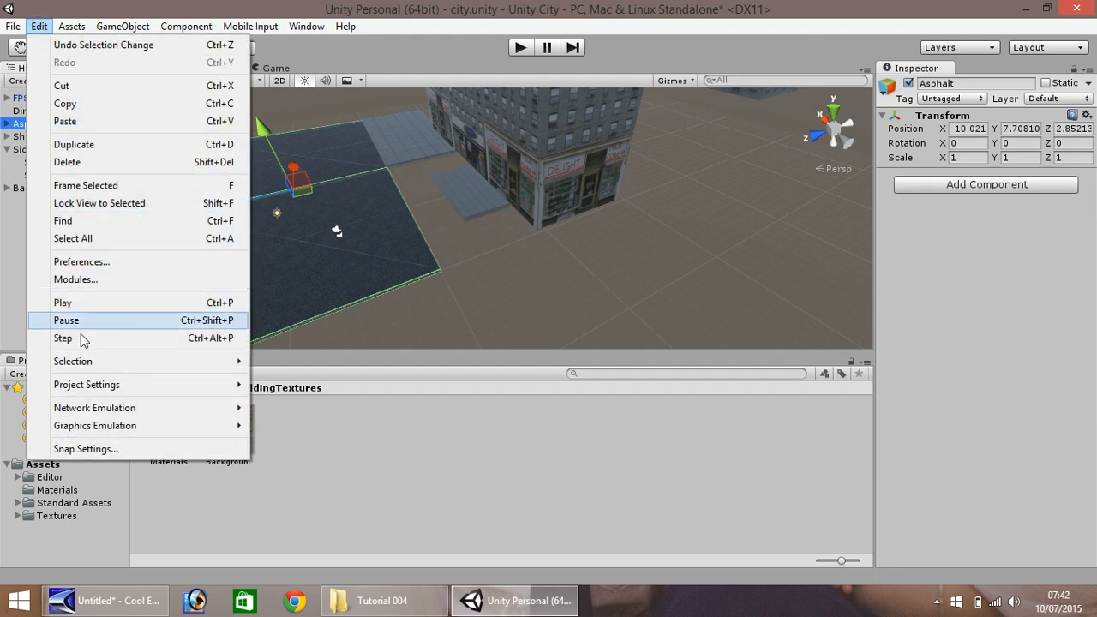
pyautogui.click(83, 449)
pyautogui.click(242, 90)
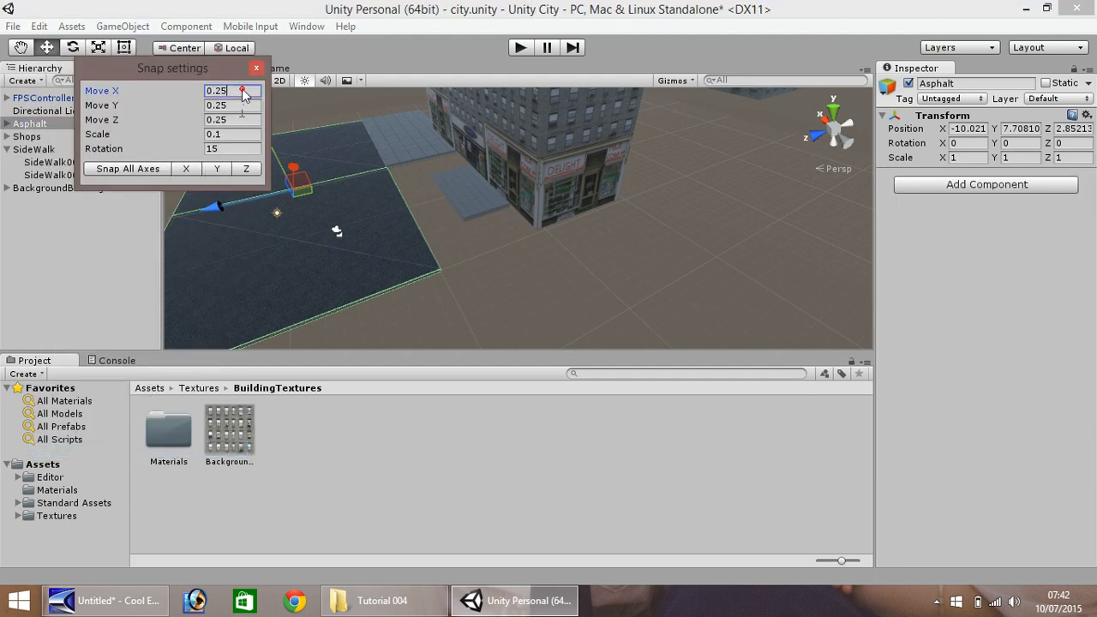
pyautogui.write('1')
pyautogui.press('Tab')
pyautogui.write('1')
pyautogui.press('Tab')
pyautogui.write('1')
pyautogui.press('Tab')
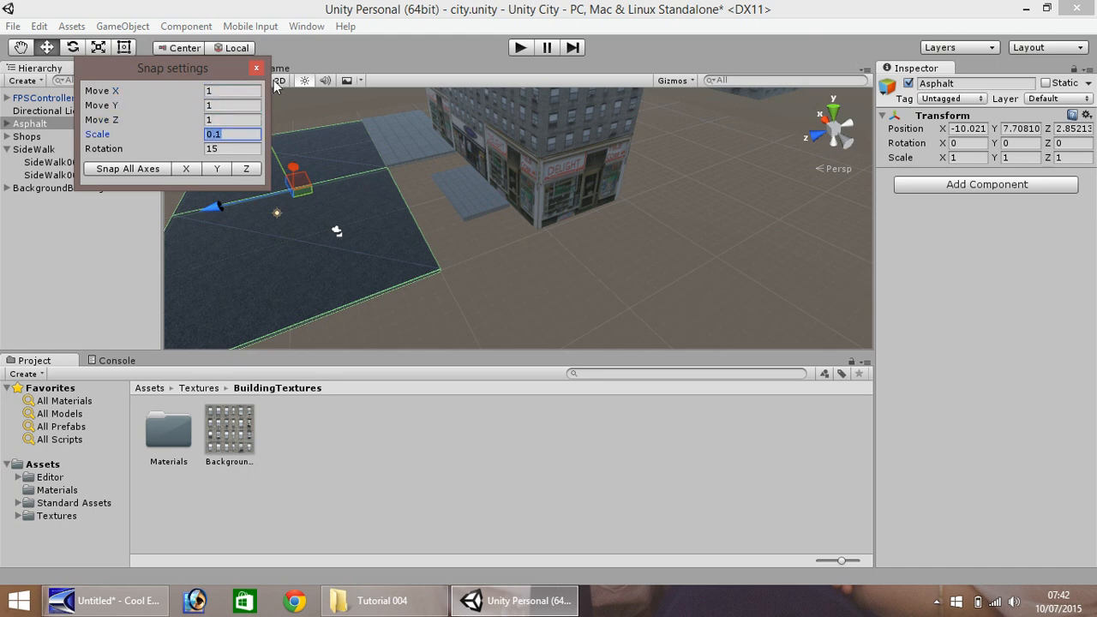
pyautogui.click(256, 67)
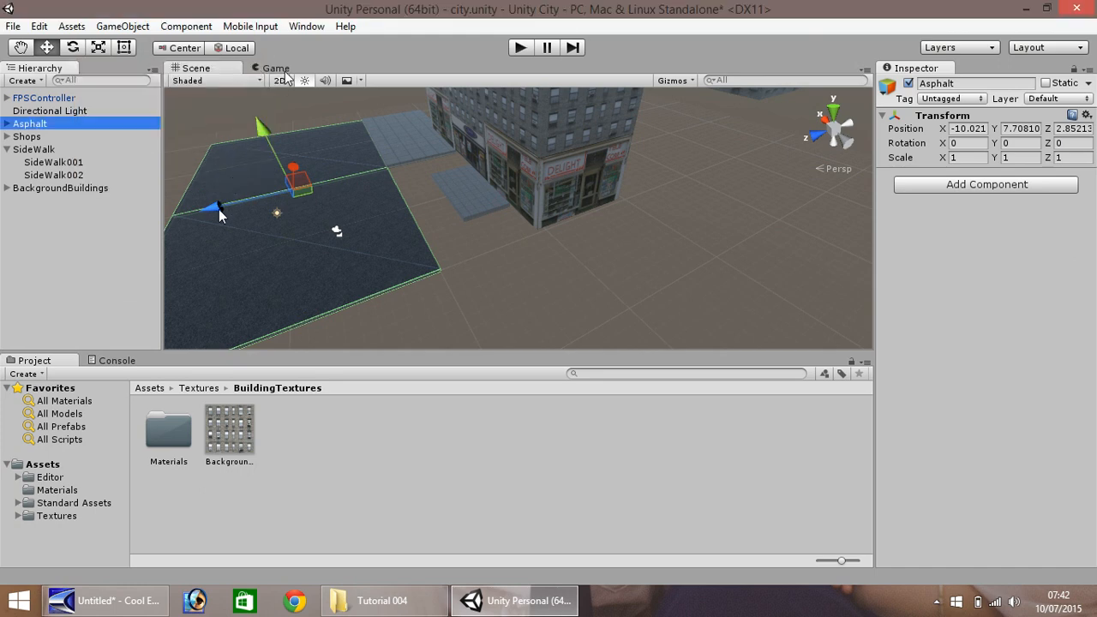
# Step: Move the Asphalt group in snapped increments away from the shops to a Z position of 6.85
pyautogui.keyDown('ctrl'); pyautogui.moveTo(219, 208); pyautogui.dragTo(183, 224); pyautogui.keyUp('ctrl')
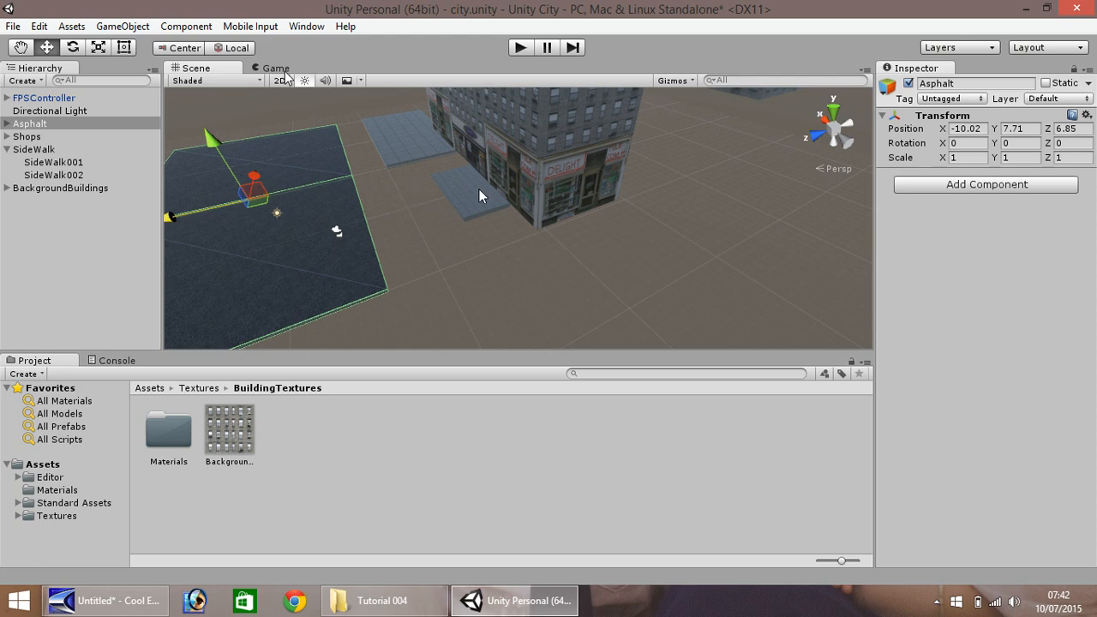
pyautogui.scroll(4, 481, 226)
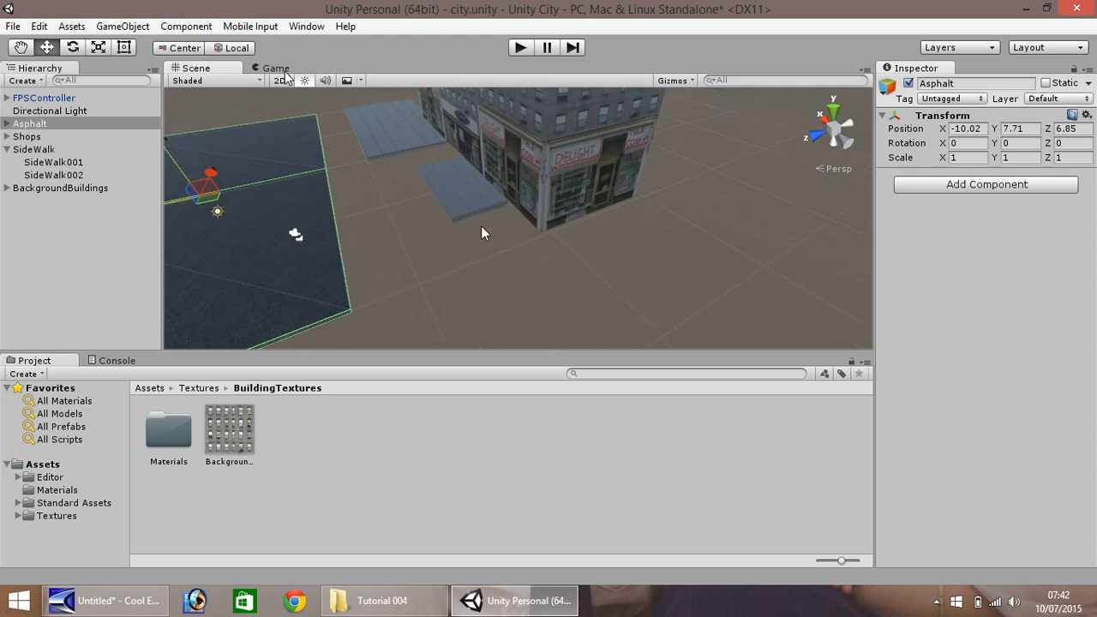
pyautogui.scroll(3, 482, 224)
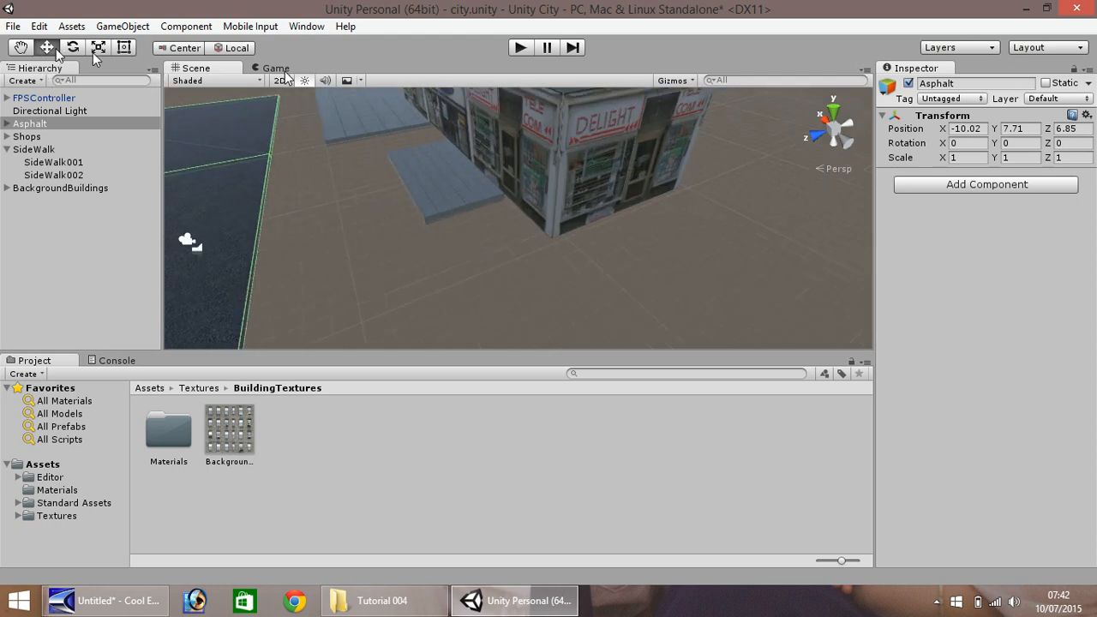
# Step: Duplicate SideWalk001 and move the copy along Z to 2.85, against the edge of the road
pyautogui.click(432, 183)
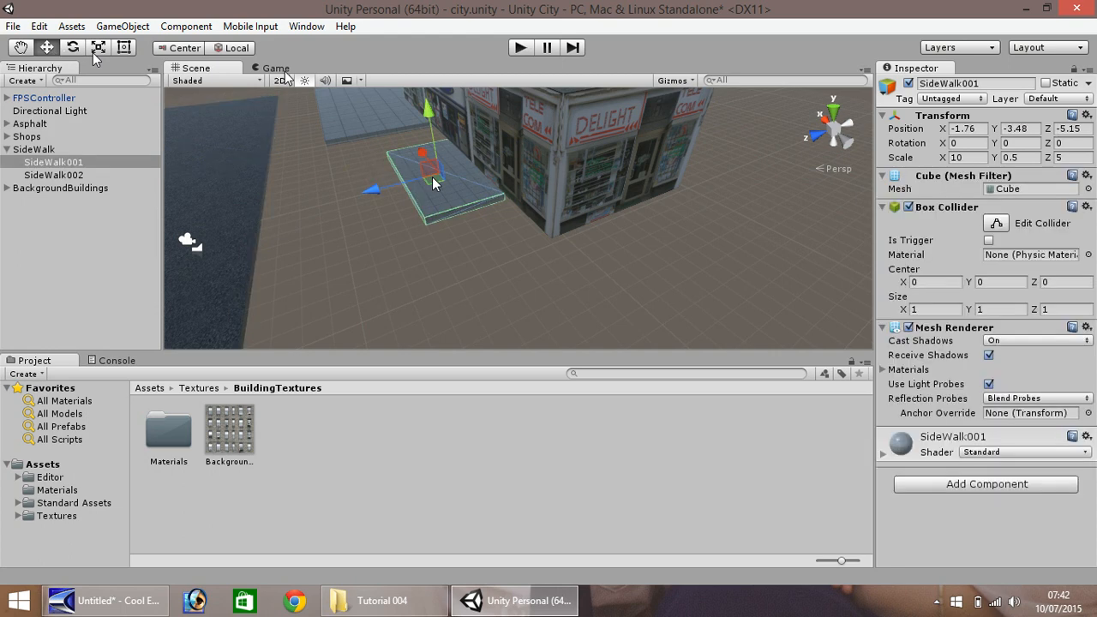
pyautogui.hotkey('ctrl', 'd')
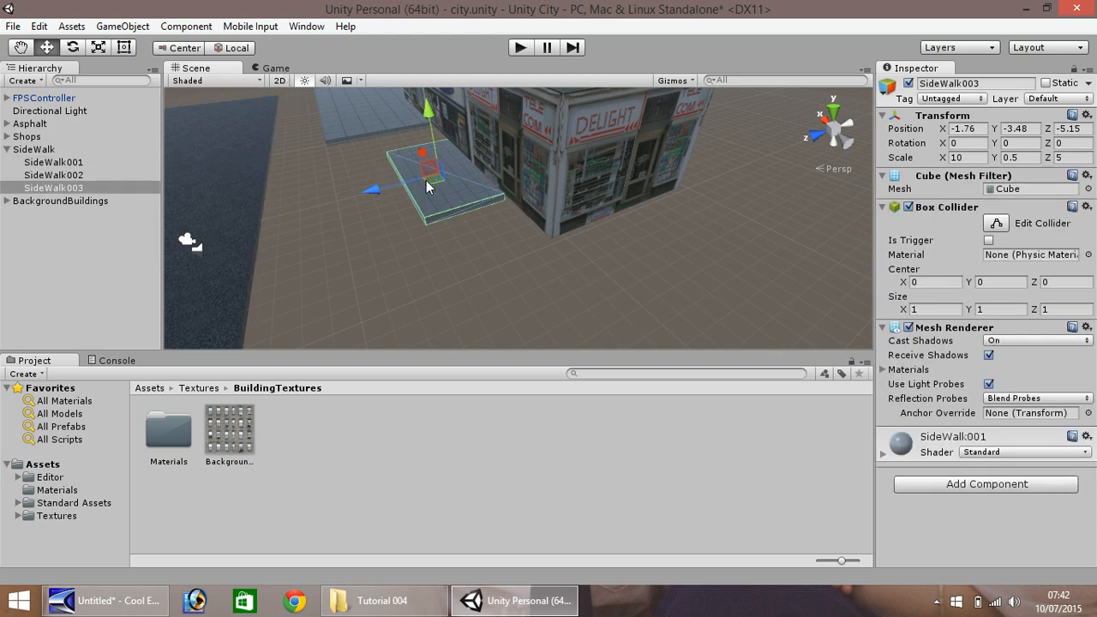
pyautogui.moveTo(379, 189); pyautogui.dragTo(272, 213)
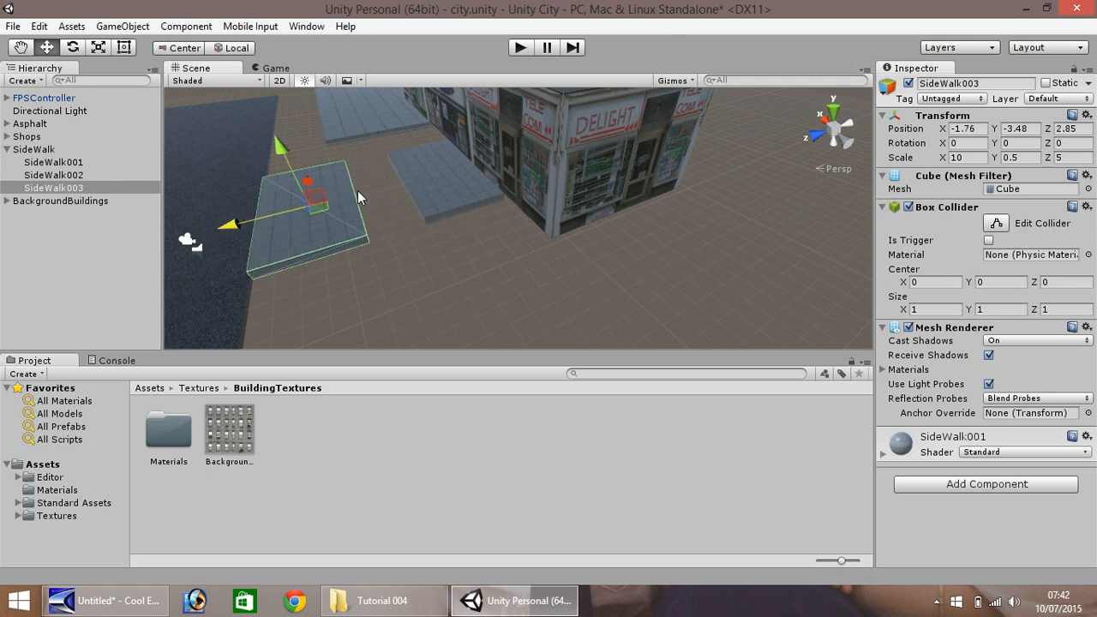
# Step: Move SideWalk001 toward the shopfronts to a Z position of -7.15 and place a duplicate of it at Z -2.15
pyautogui.click(436, 189)
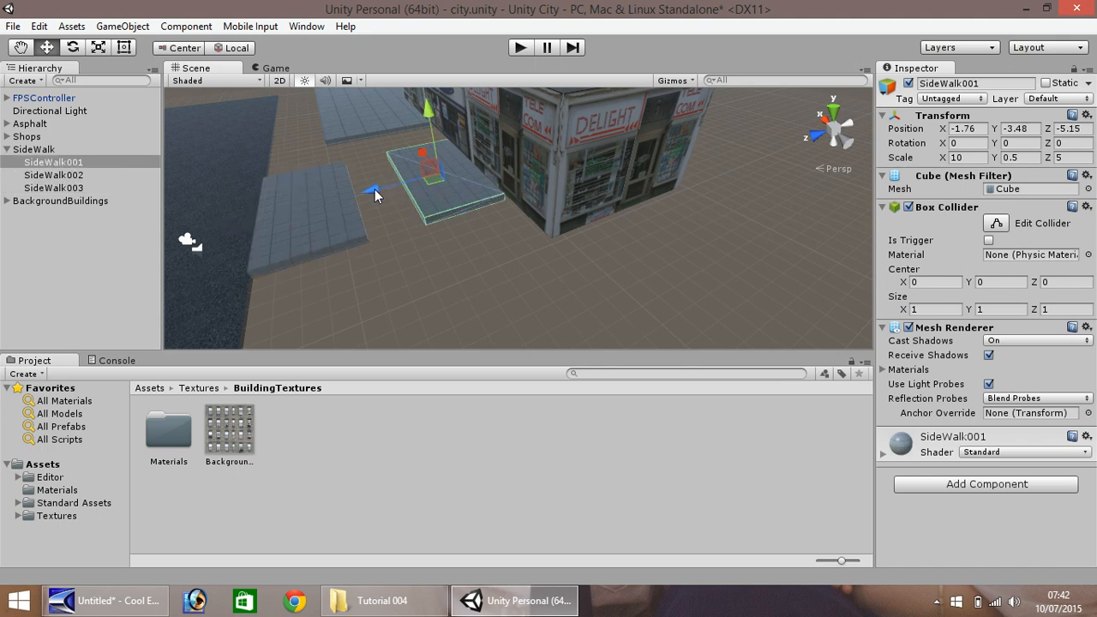
pyautogui.moveTo(375, 189); pyautogui.dragTo(385, 221)
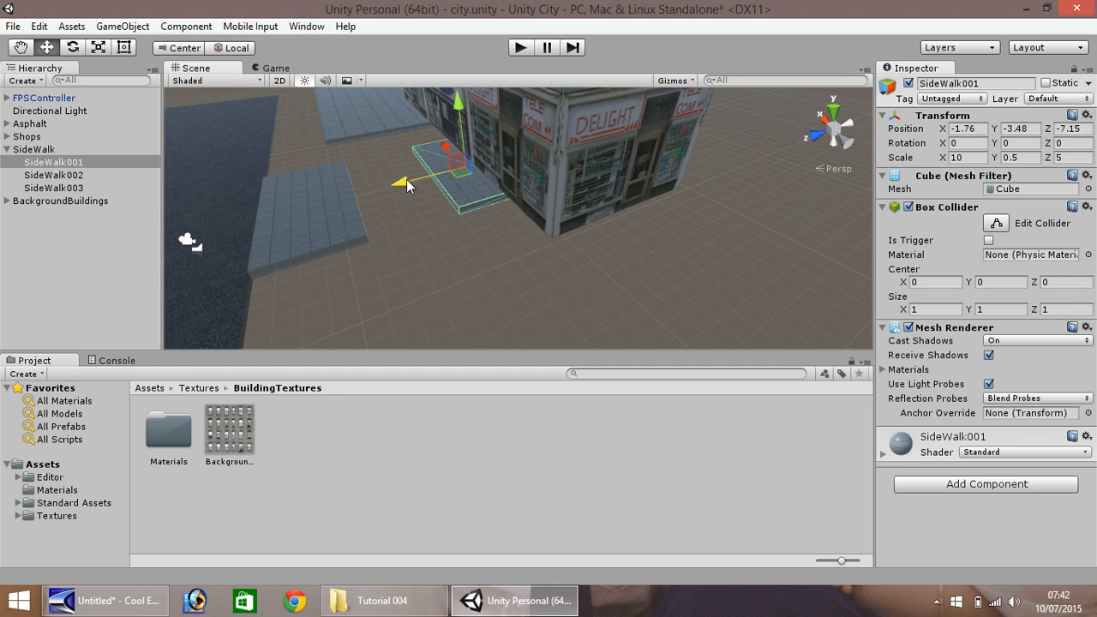
pyautogui.moveTo(407, 186); pyautogui.dragTo(349, 205)
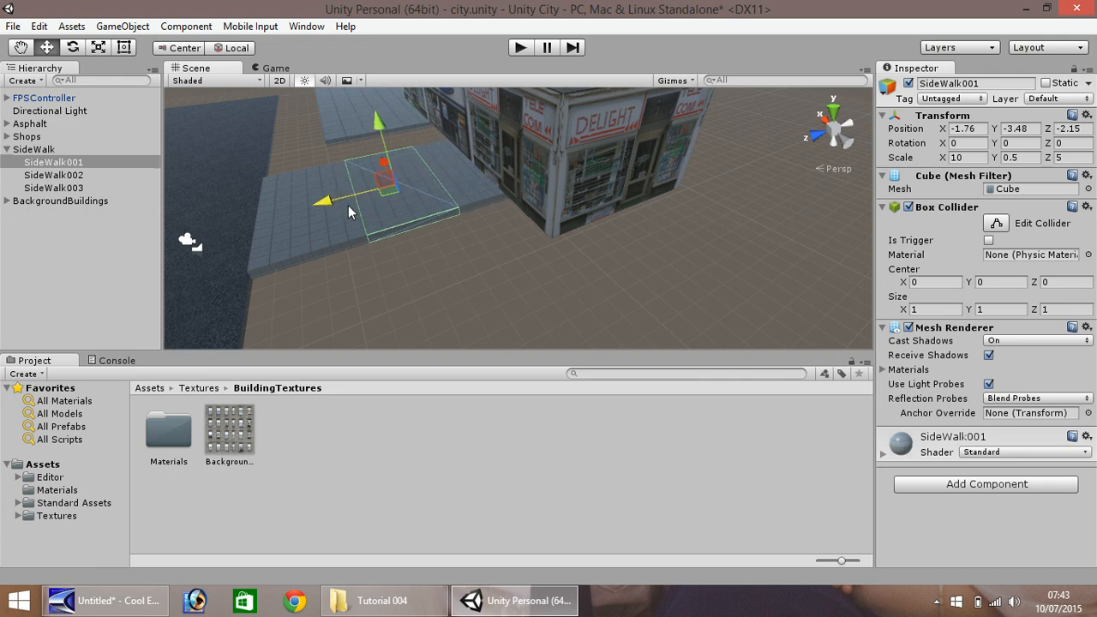
pyautogui.click(478, 186)
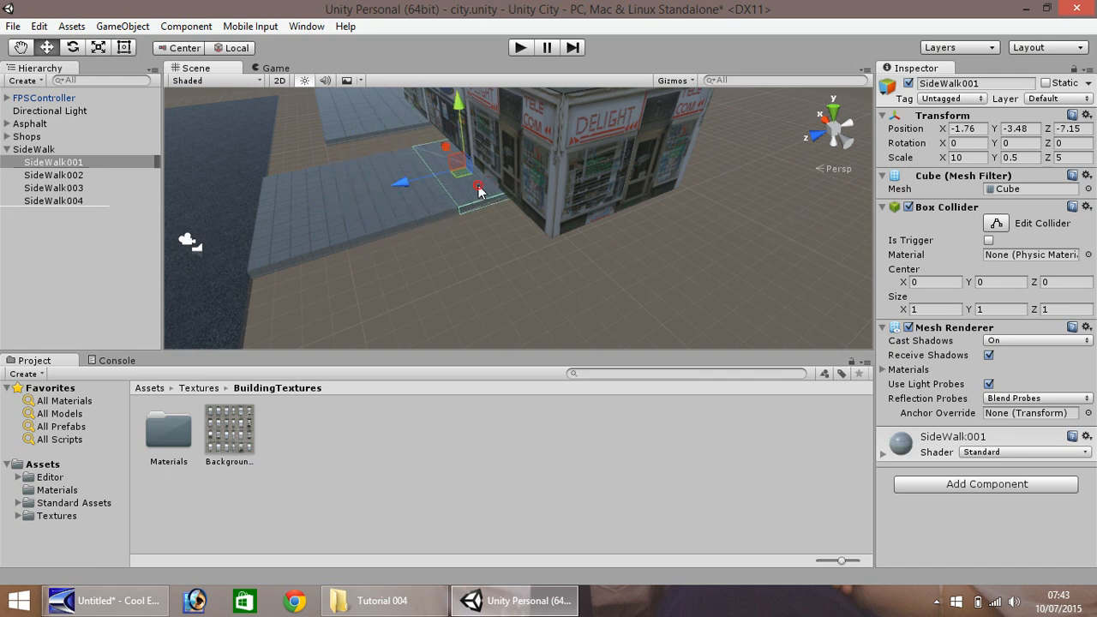
# Step: Set the move snap increments to 0.25 on the X, Y and Z axes
pyautogui.click(40, 26)
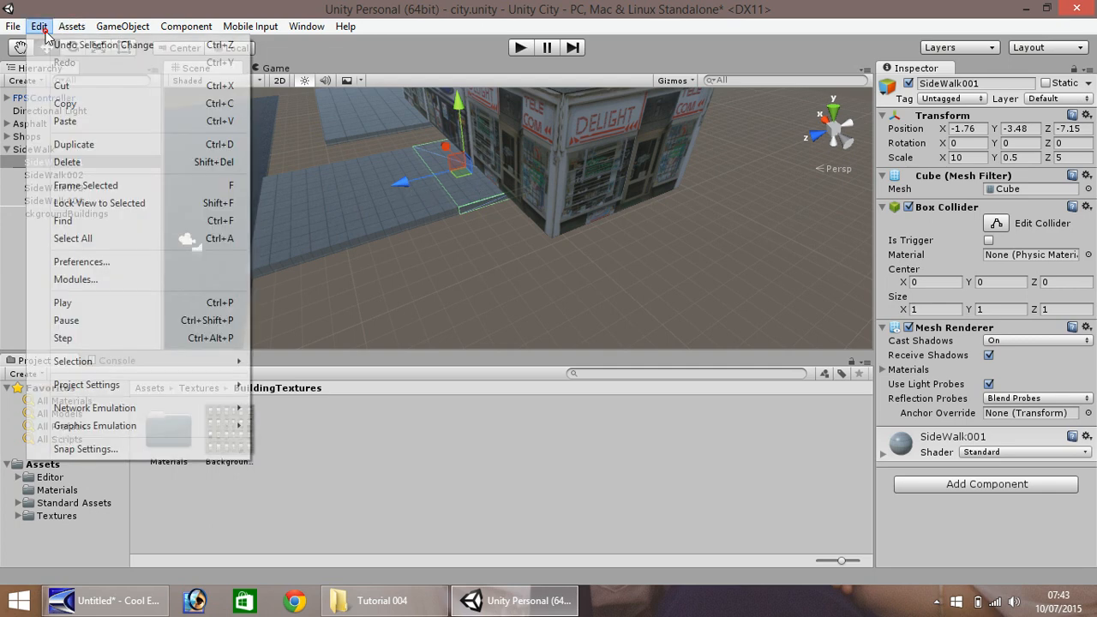
pyautogui.click(118, 450)
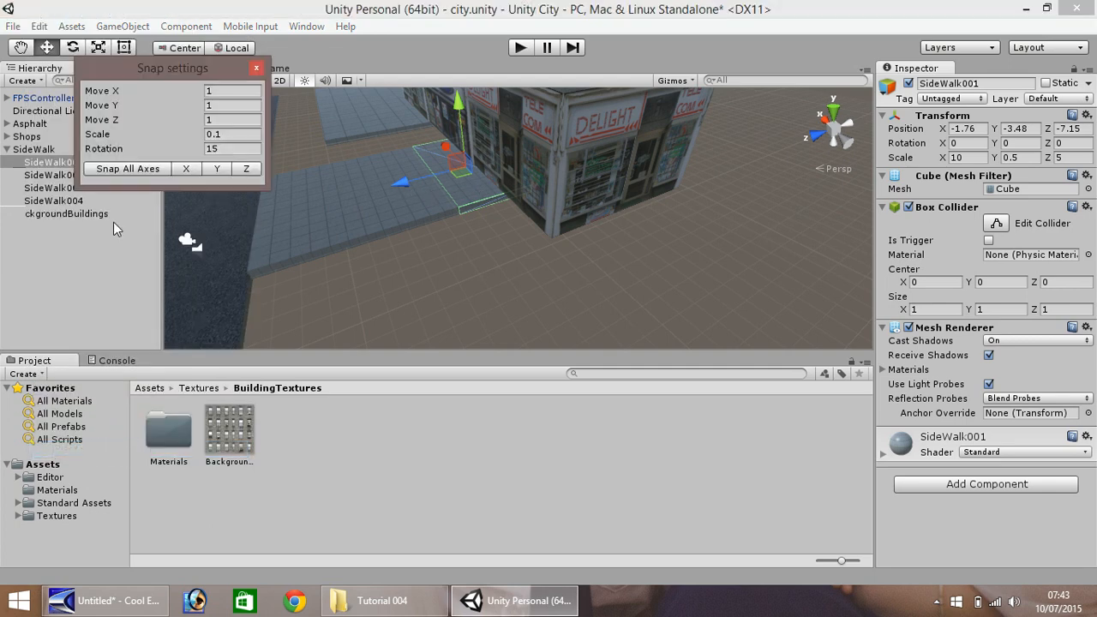
pyautogui.click(218, 104)
pyautogui.click(228, 91)
pyautogui.write('0.25')
pyautogui.press('Tab')
pyautogui.write('0.2')
pyautogui.press('Tab')
pyautogui.write('0')
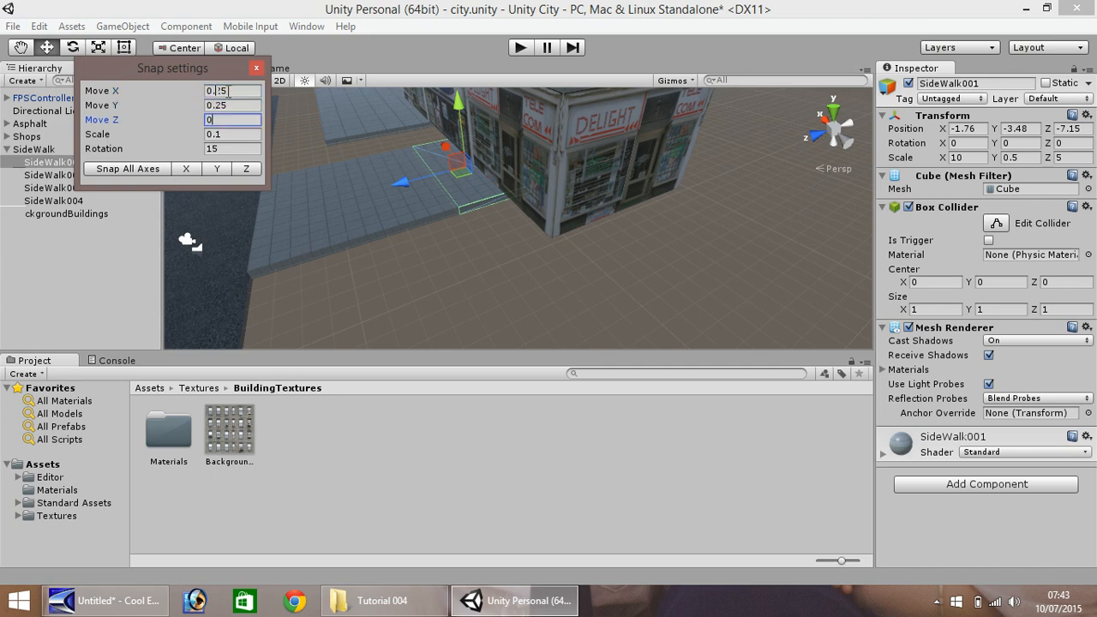
pyautogui.write('.25')
pyautogui.press('Return')
pyautogui.click(257, 69)
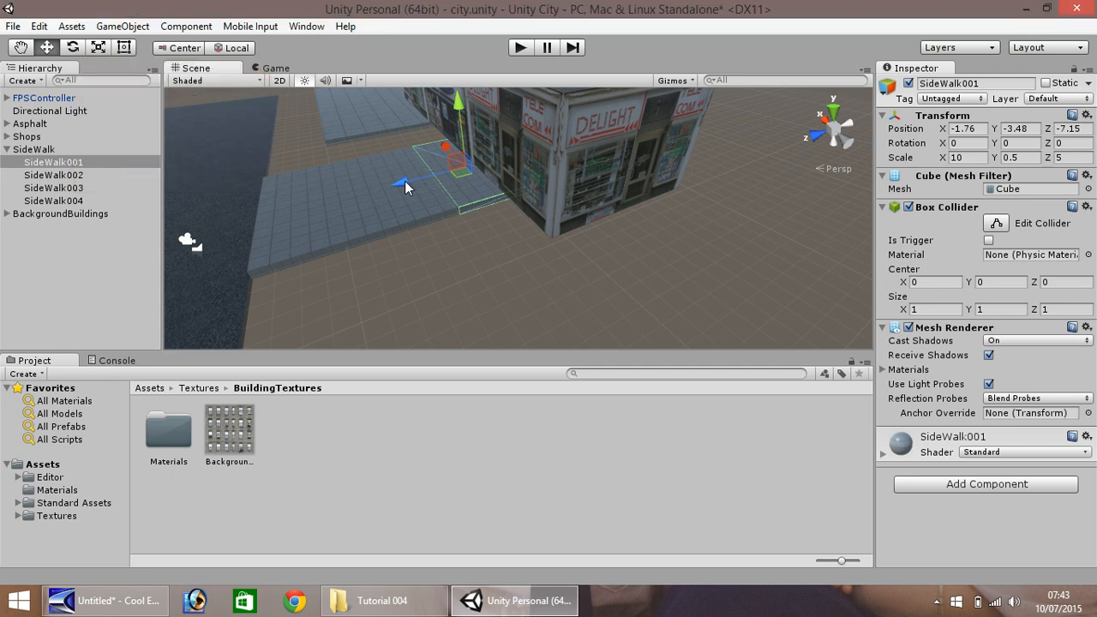
# Step: Try nudging SideWalk001 toward the shopfronts to Z -7.4, move it back to Z -7.15 and inspect its edge at the shopfront
pyautogui.moveTo(405, 183); pyautogui.dragTo(407, 186)
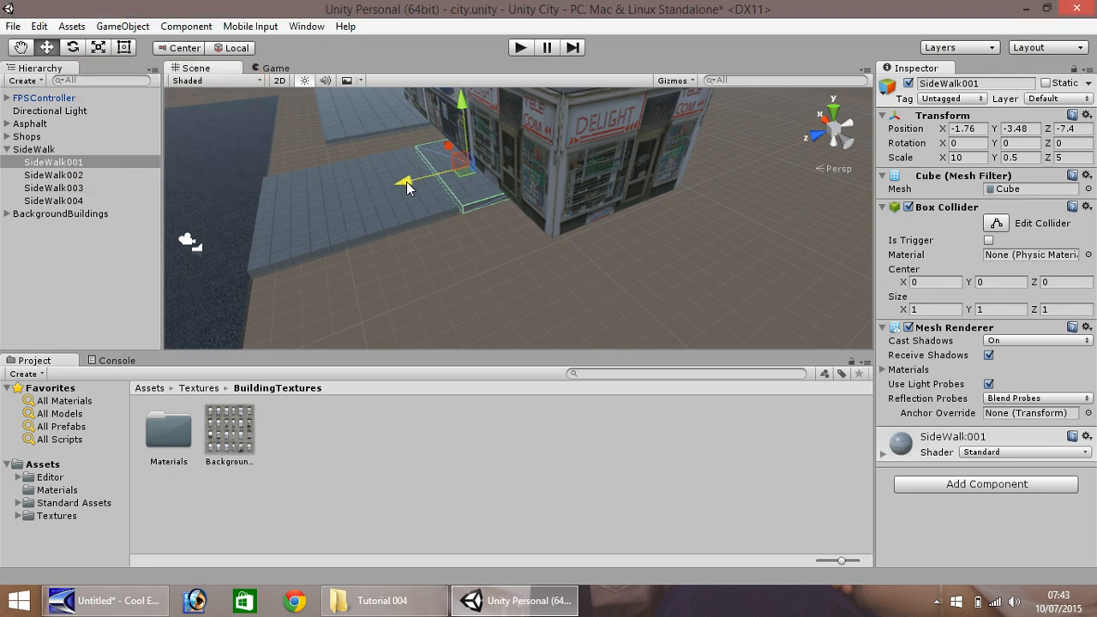
pyautogui.moveTo(407, 188); pyautogui.dragTo(404, 188)
pyautogui.click(17, 47)
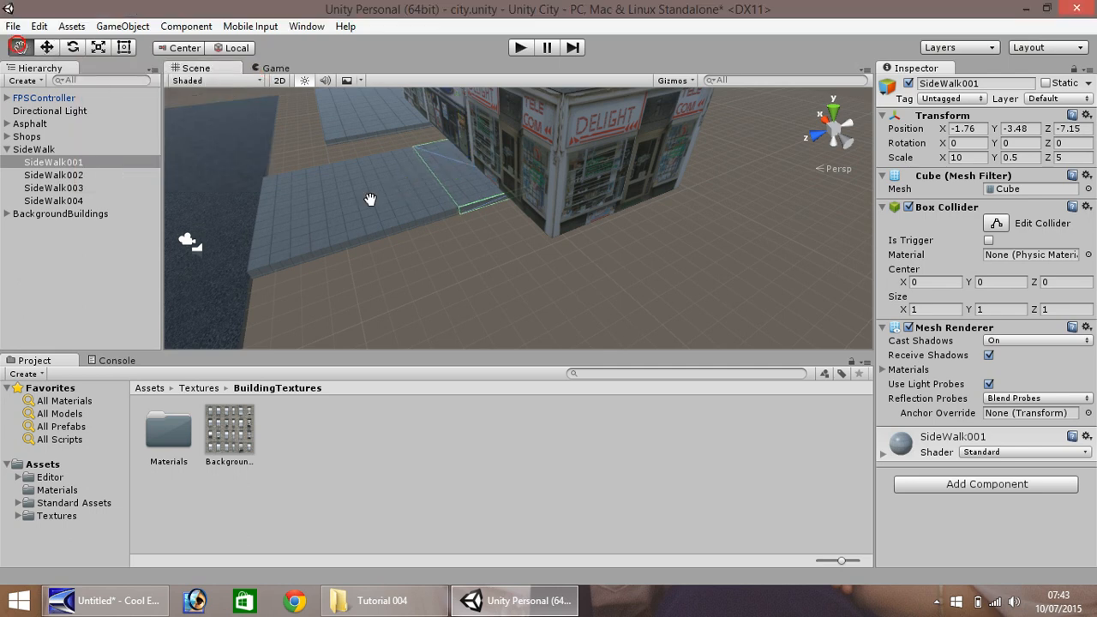
pyautogui.scroll(3, 454, 219)
pyautogui.scroll(3, 447, 214)
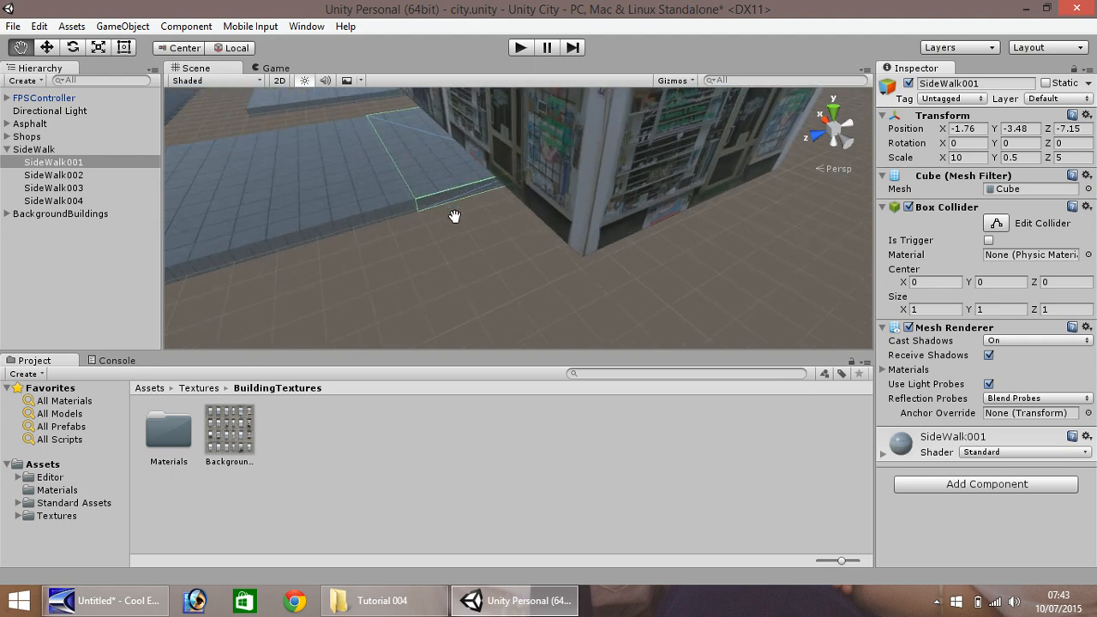
# Step: Restore the move snap increments to 1 on the X, Y and Z axes
pyautogui.click(47, 47)
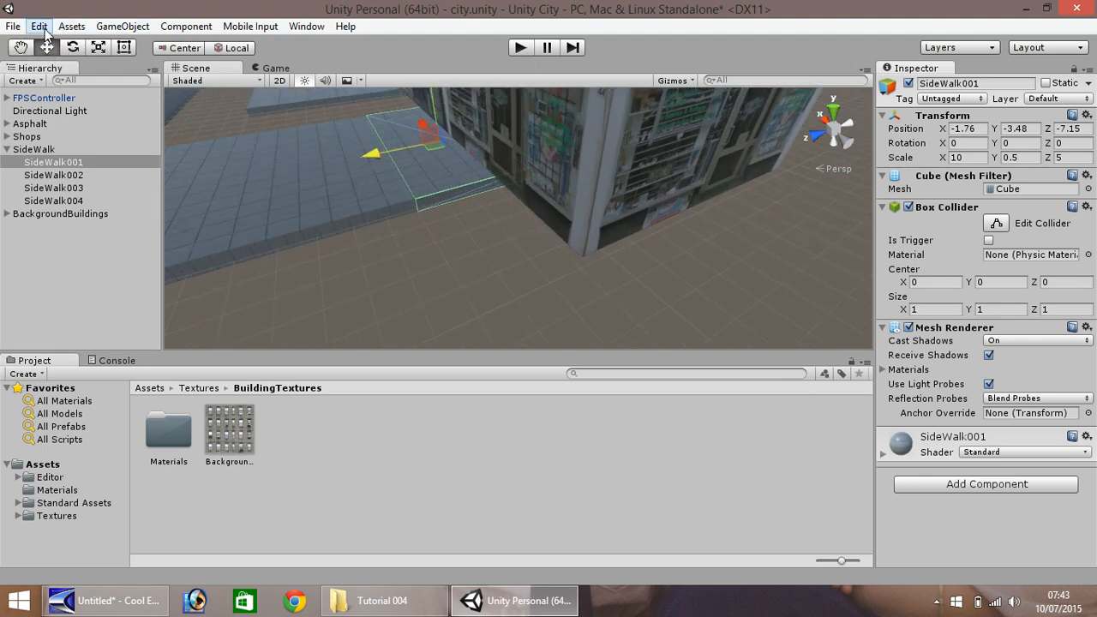
pyautogui.click(40, 27)
pyautogui.click(96, 448)
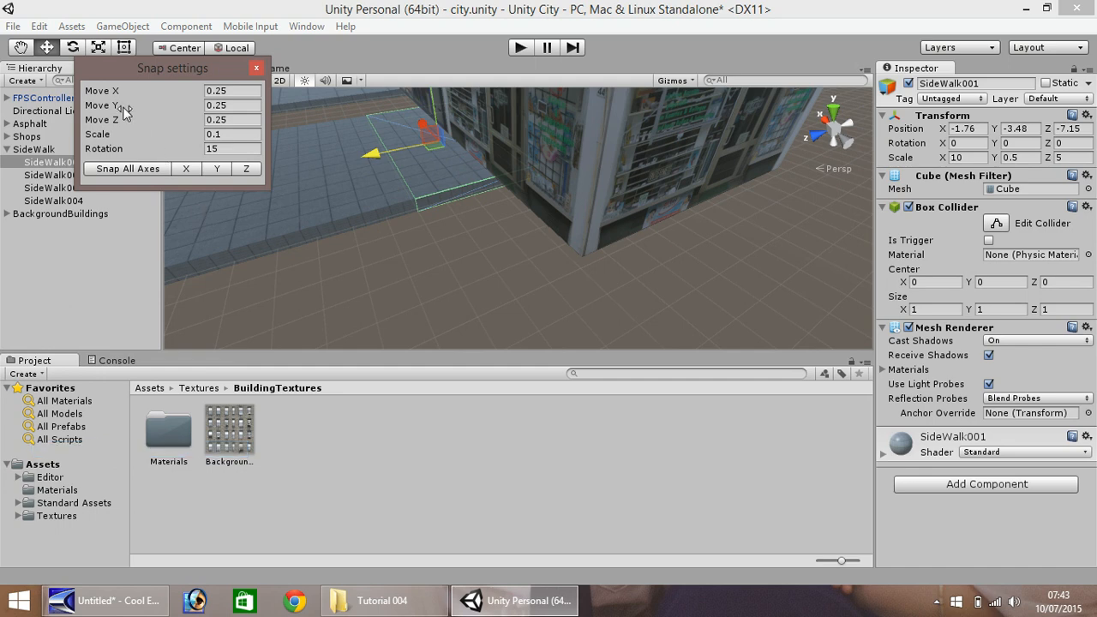
pyautogui.click(228, 91)
pyautogui.write('1')
pyautogui.press('Tab')
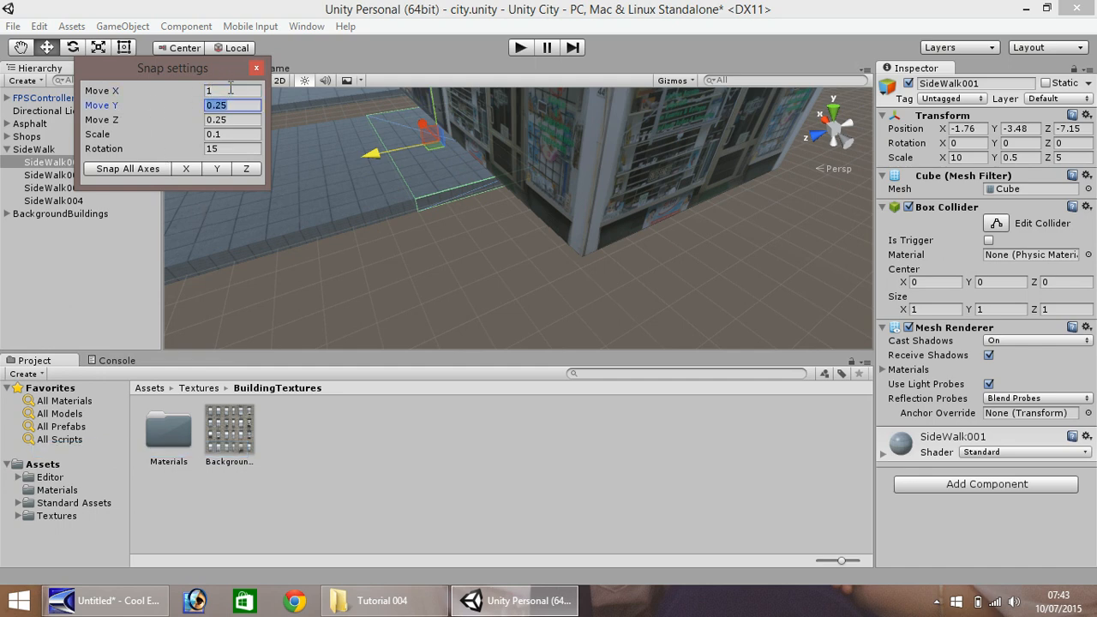
pyautogui.write('1')
pyautogui.press('Tab')
pyautogui.write('1')
pyautogui.press('Tab')
pyautogui.click(257, 68)
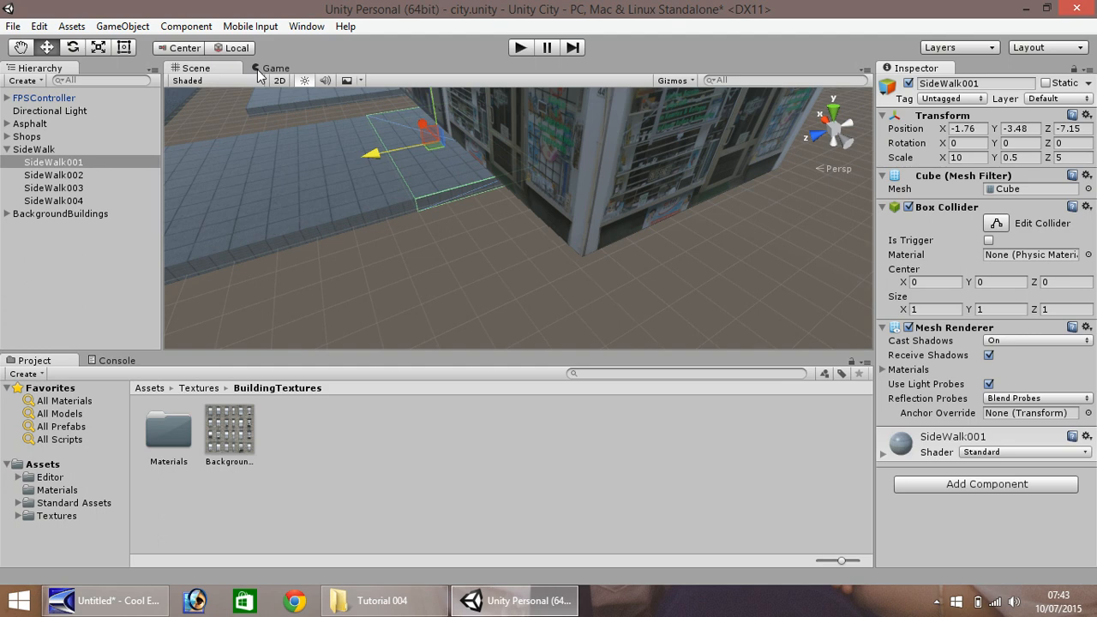
# Step: Delete the middle slab SideWalk004 and the larger SideWalk002 slab farther along the shops
pyautogui.click(330, 190)
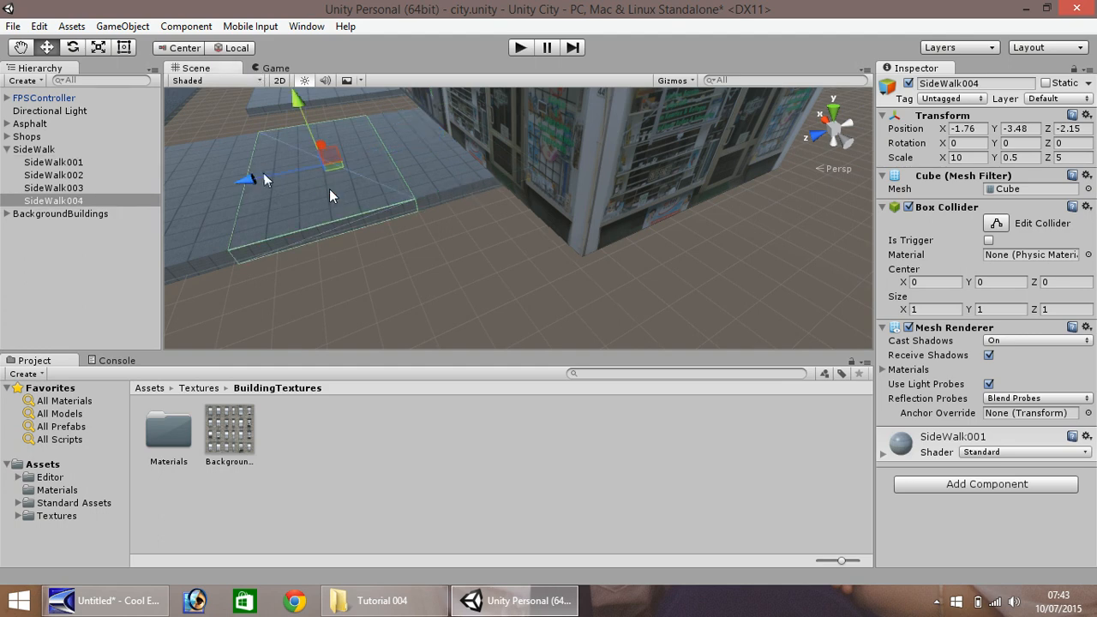
pyautogui.press('Delete')
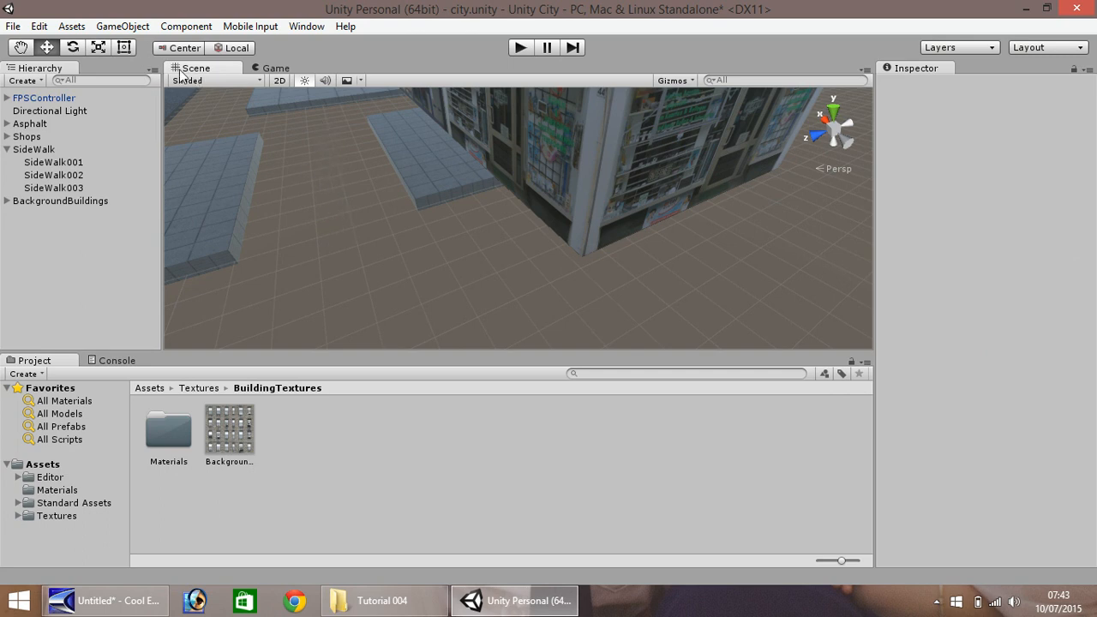
pyautogui.click(20, 47)
pyautogui.moveTo(293, 149); pyautogui.dragTo(899, 454)
pyautogui.click(46, 47)
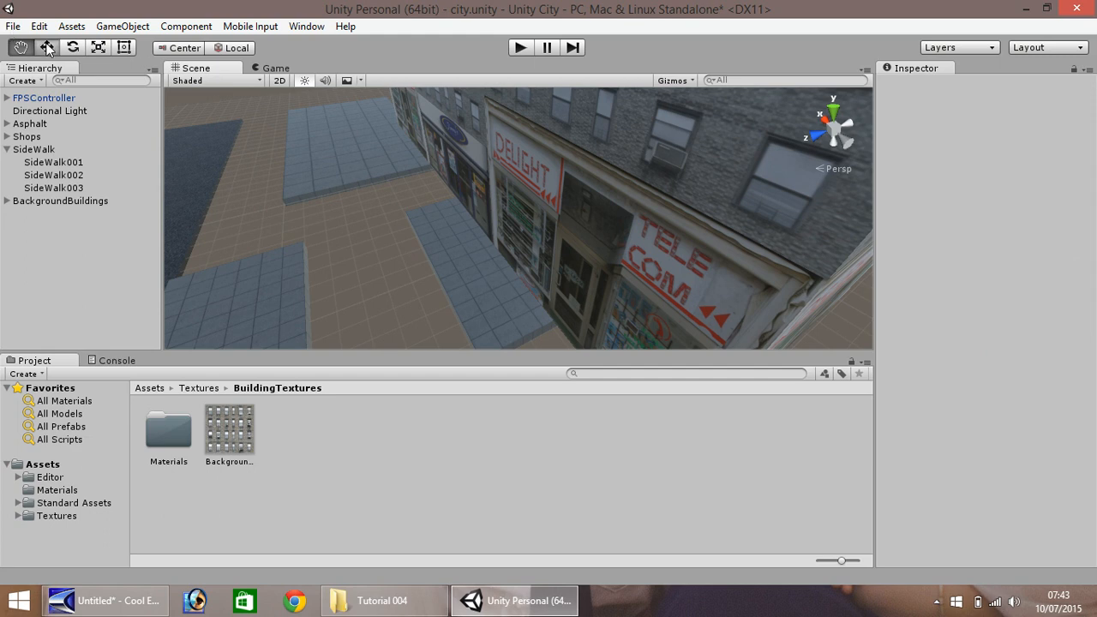
pyautogui.click(340, 141)
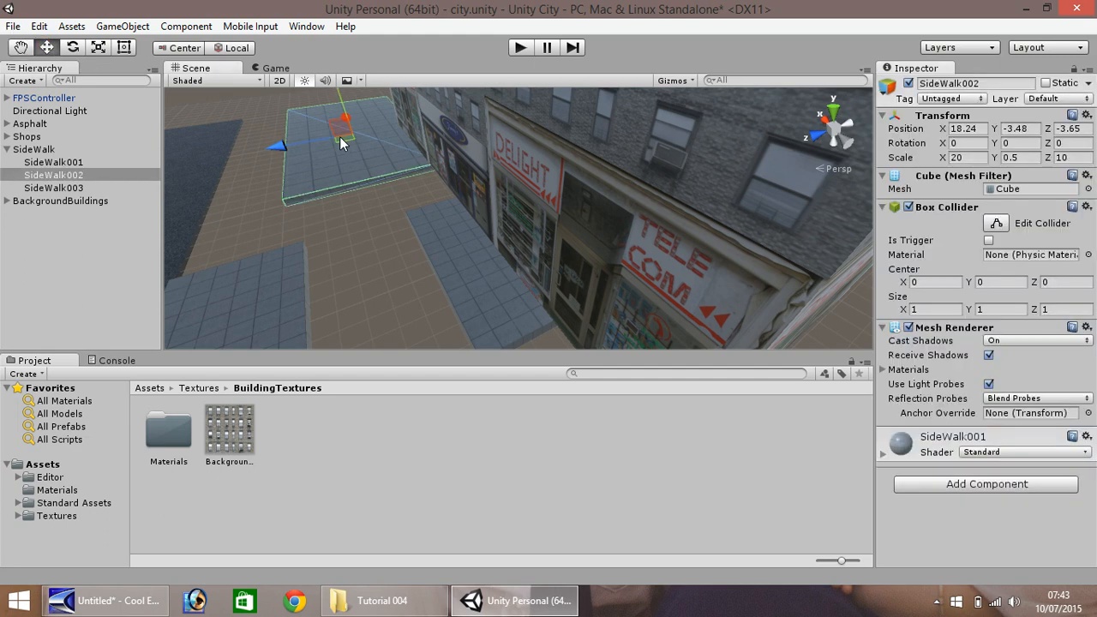
pyautogui.press('Delete')
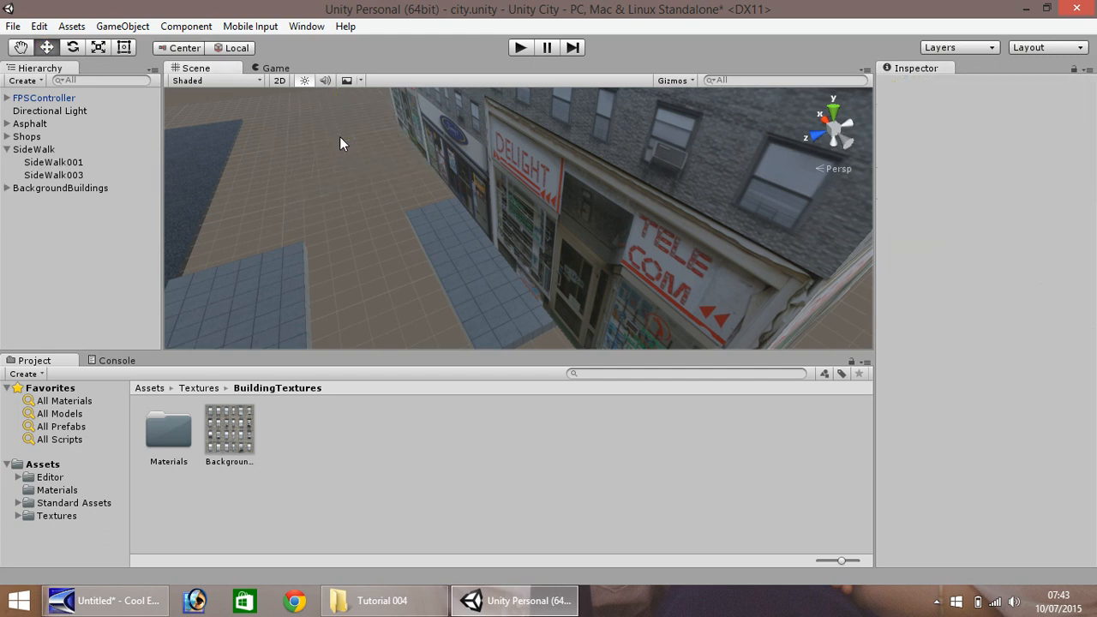
# Step: Duplicate SideWalk001 and move the copy along the shopfronts to an X position of 8.24
pyautogui.click(478, 259)
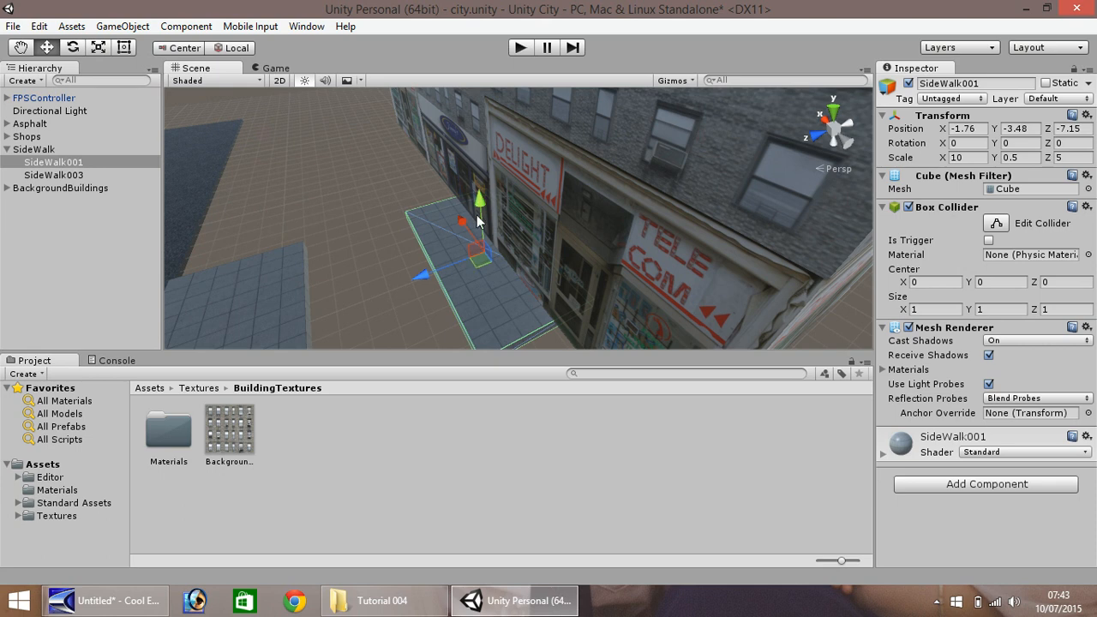
pyautogui.hotkey('ctrl', 'd')
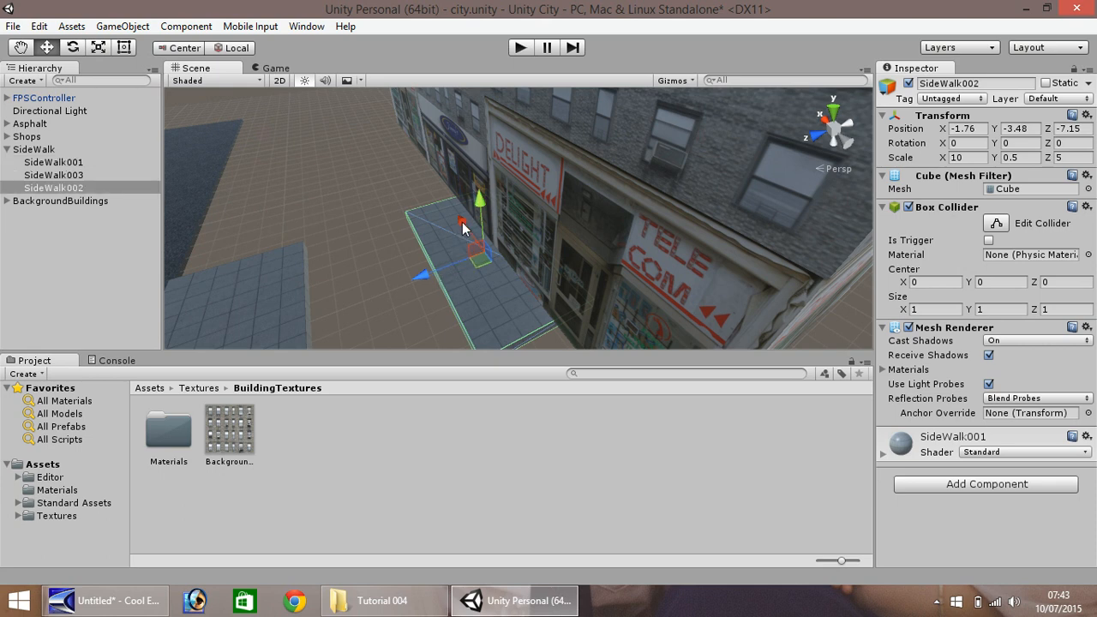
pyautogui.moveTo(463, 225); pyautogui.dragTo(391, 98)
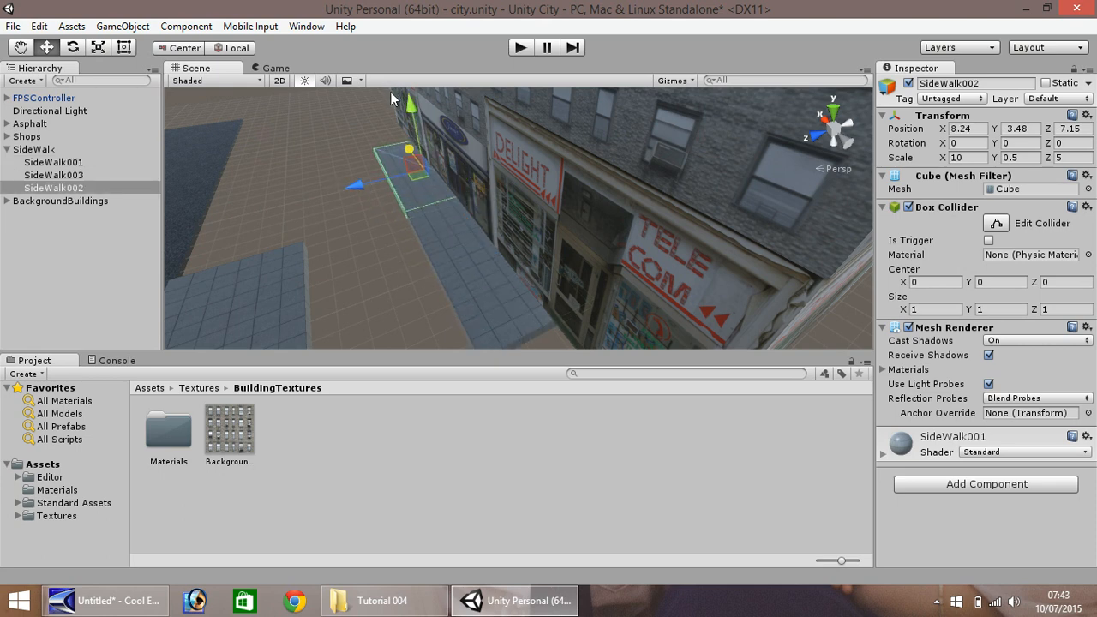
# Step: Duplicate the slab at X 8.24 twice toward the road, placing the copies at Z -2.15 and Z 2.85
pyautogui.hotkey('ctrl', 'd')
pyautogui.moveTo(363, 188); pyautogui.dragTo(283, 198)
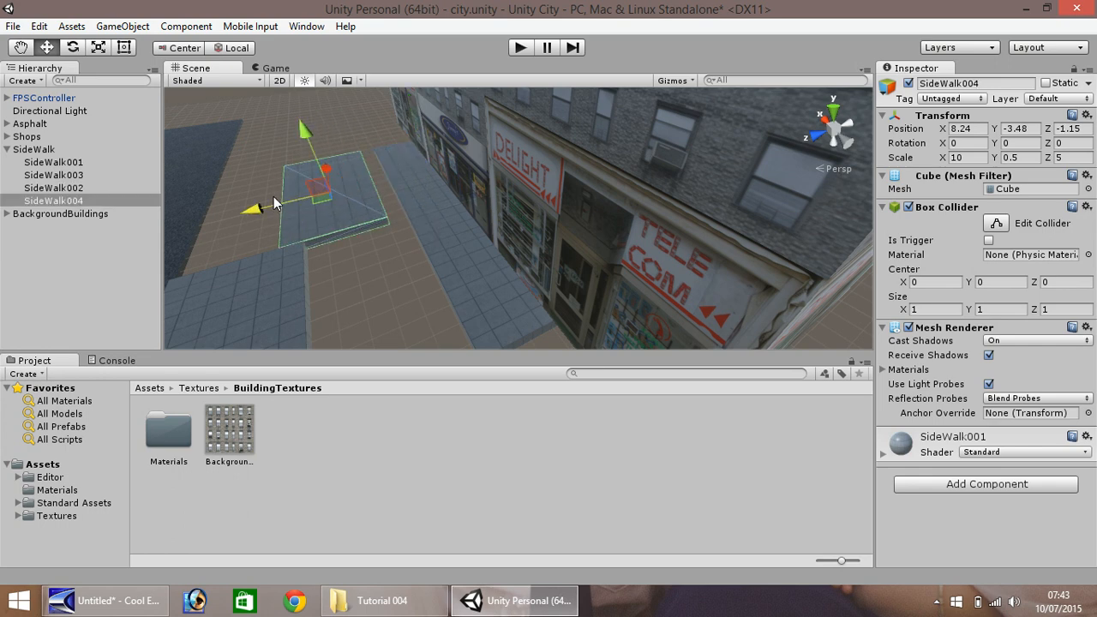
pyautogui.hotkey('ctrl', 'd')
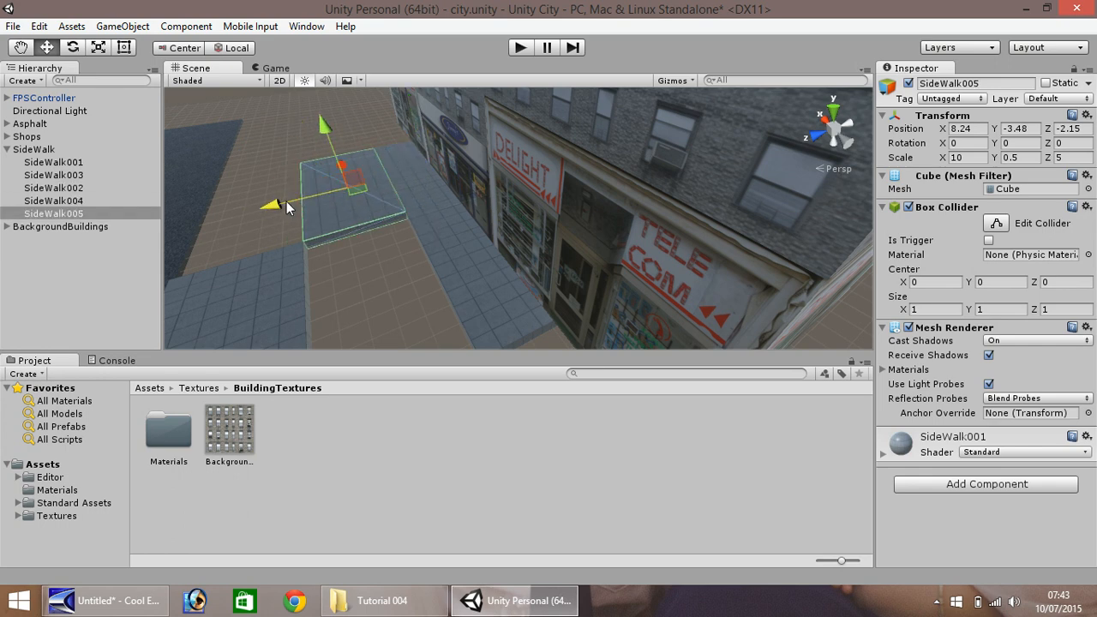
pyautogui.moveTo(283, 202); pyautogui.dragTo(190, 214)
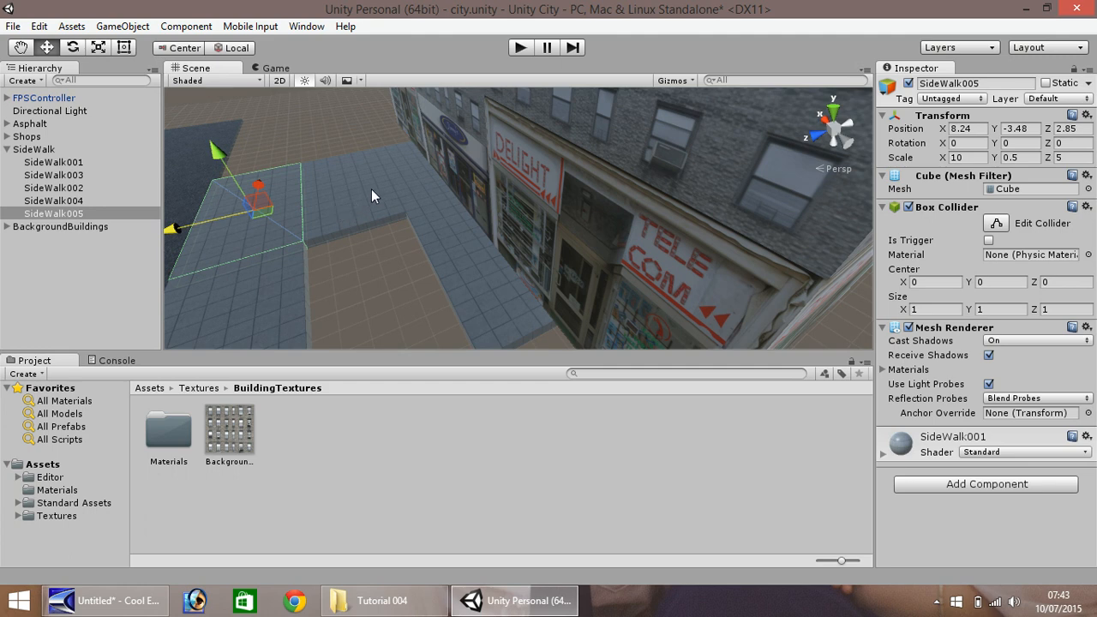
# Step: Duplicate the row of three slabs at X 8.24 and move the copies along the shops to X 18.24
pyautogui.keyDown('shift'); pyautogui.click(411, 168); pyautogui.keyUp('shift')
pyautogui.keyDown('shift'); pyautogui.click(321, 211); pyautogui.keyUp('shift')
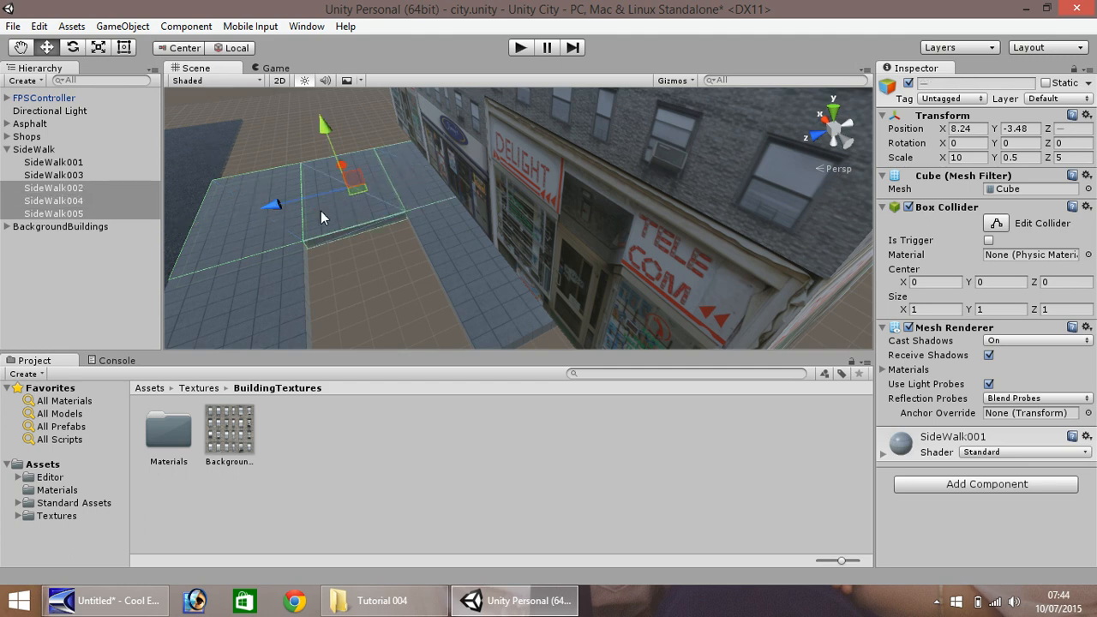
pyautogui.hotkey('ctrl', 'd')
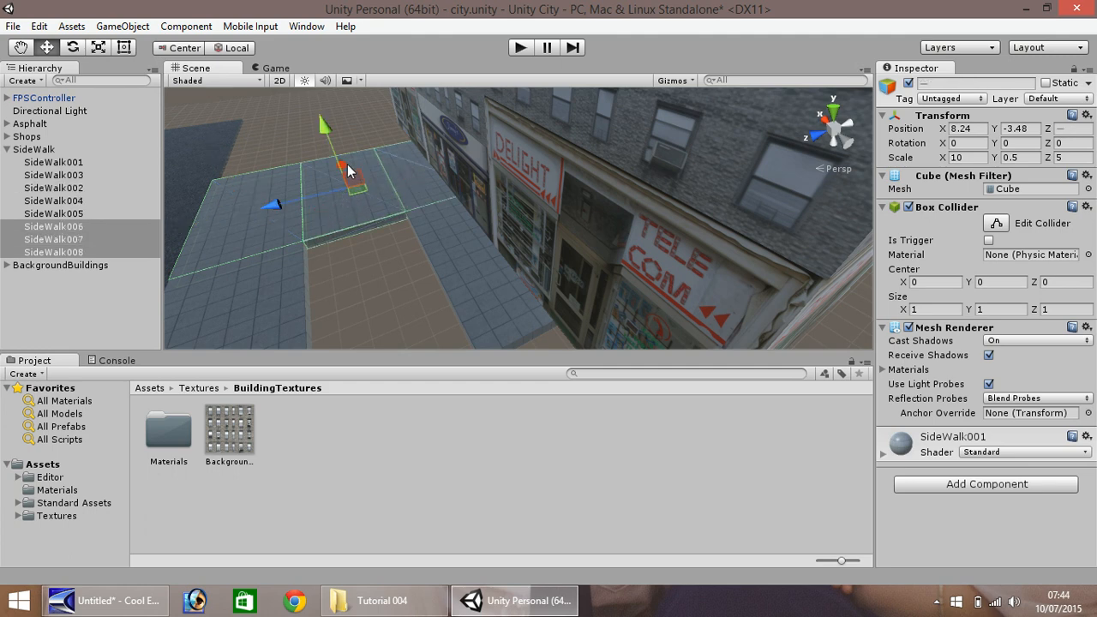
pyautogui.moveTo(347, 170); pyautogui.dragTo(326, 103)
# Step: Duplicate the three-slab row at X 18.24 and move the copies past the shop corner to X -11.76
pyautogui.scroll(-3, 386, 257)
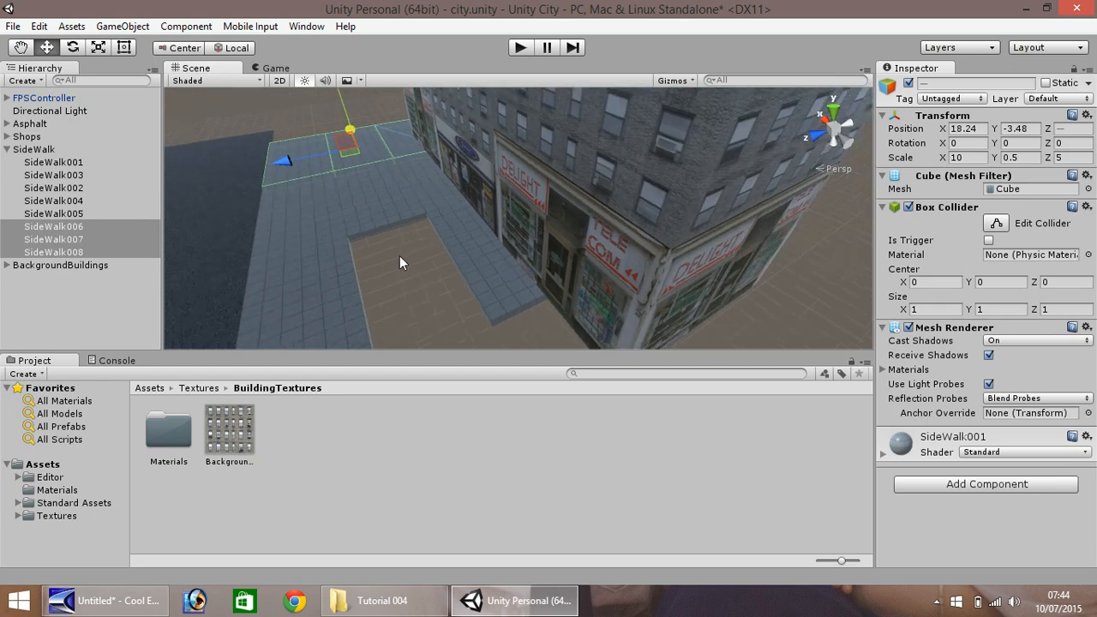
pyautogui.scroll(-5, 402, 243)
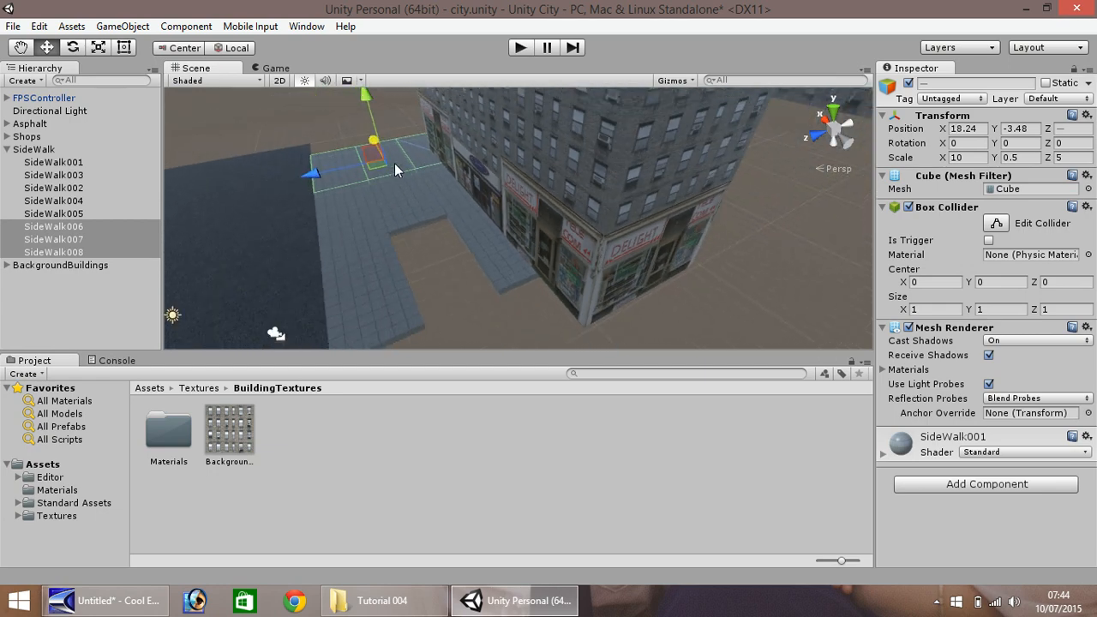
pyautogui.hotkey('ctrl', 'd')
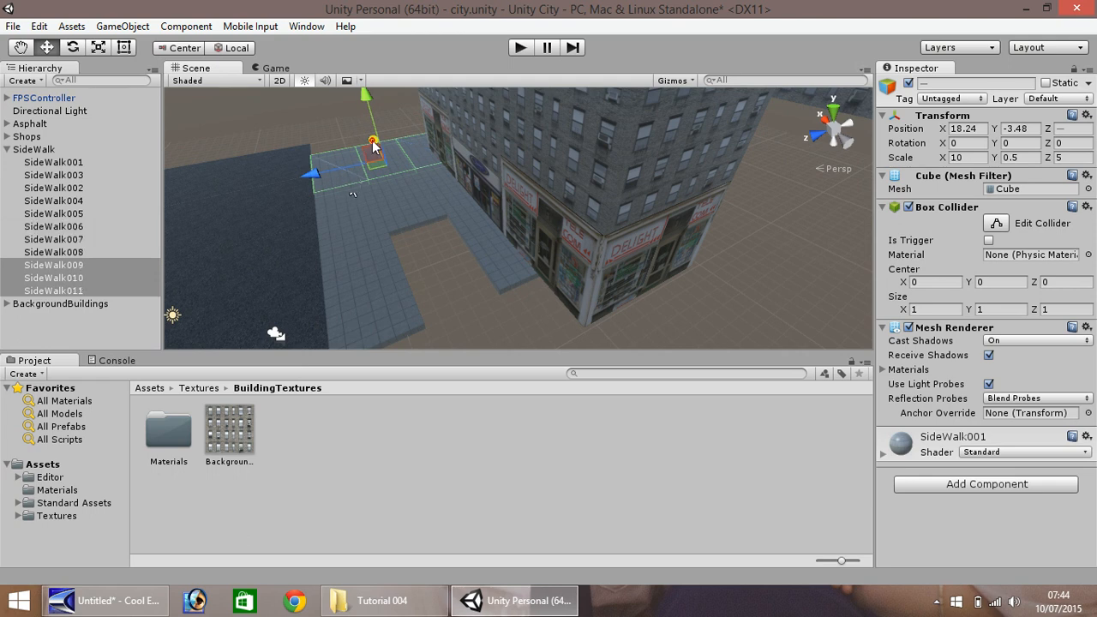
pyautogui.moveTo(349, 183); pyautogui.dragTo(410, 240)
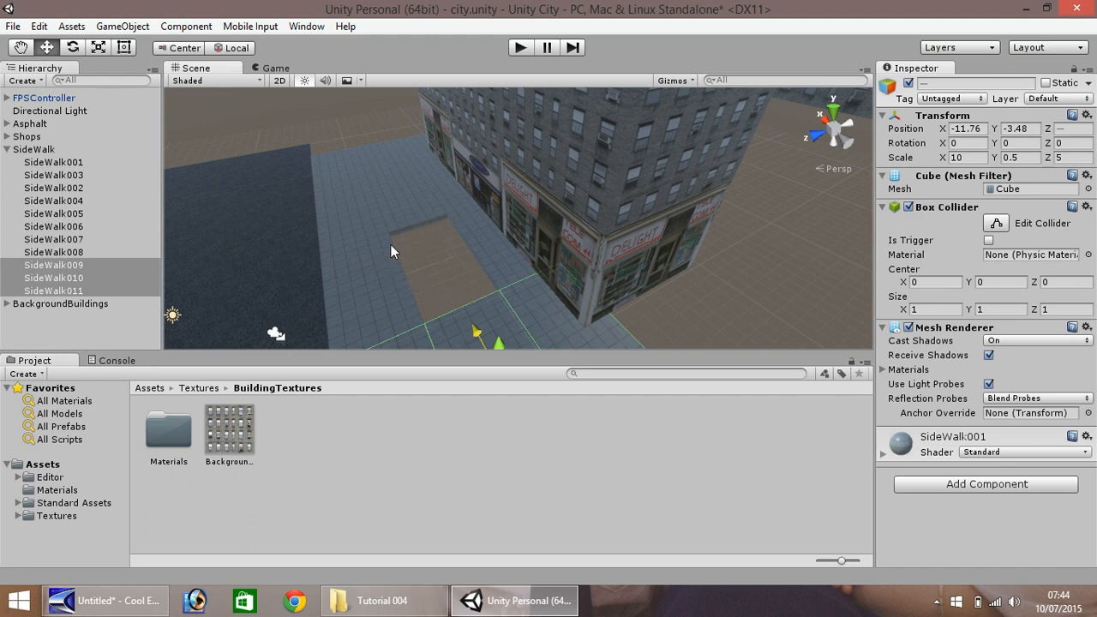
# Step: Examine the rectangular opening left between the sidewalk slabs in front of the shops
pyautogui.click(20, 47)
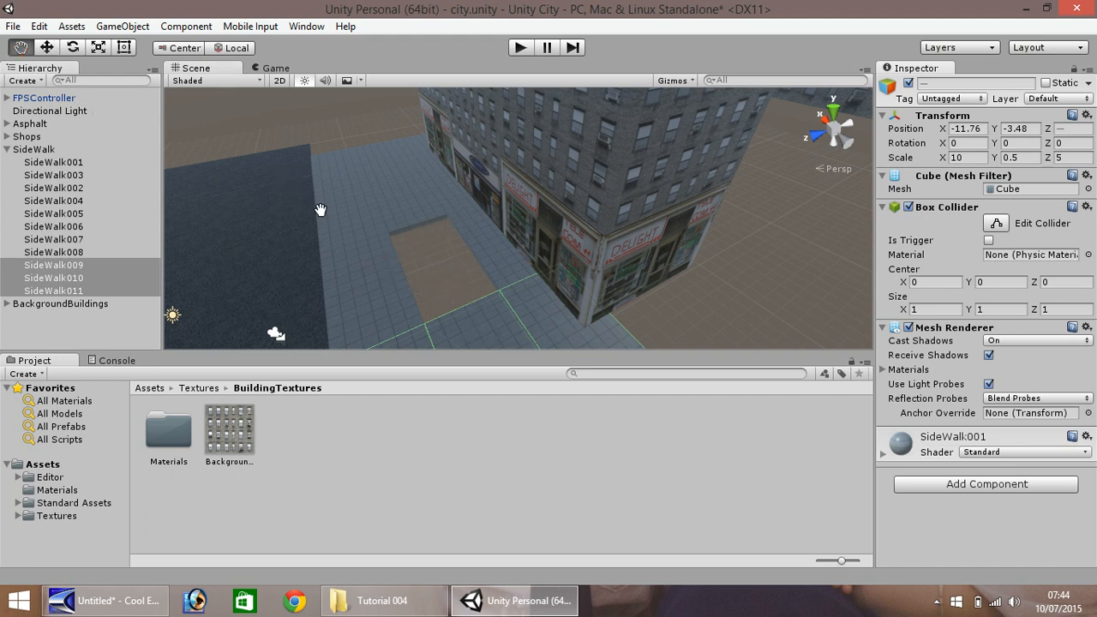
pyautogui.moveTo(321, 210); pyautogui.dragTo(695, 243)
pyautogui.moveTo(440, 247); pyautogui.dragTo(565, 319, button='right')
pyautogui.moveTo(581, 309); pyautogui.dragTo(988, 127)
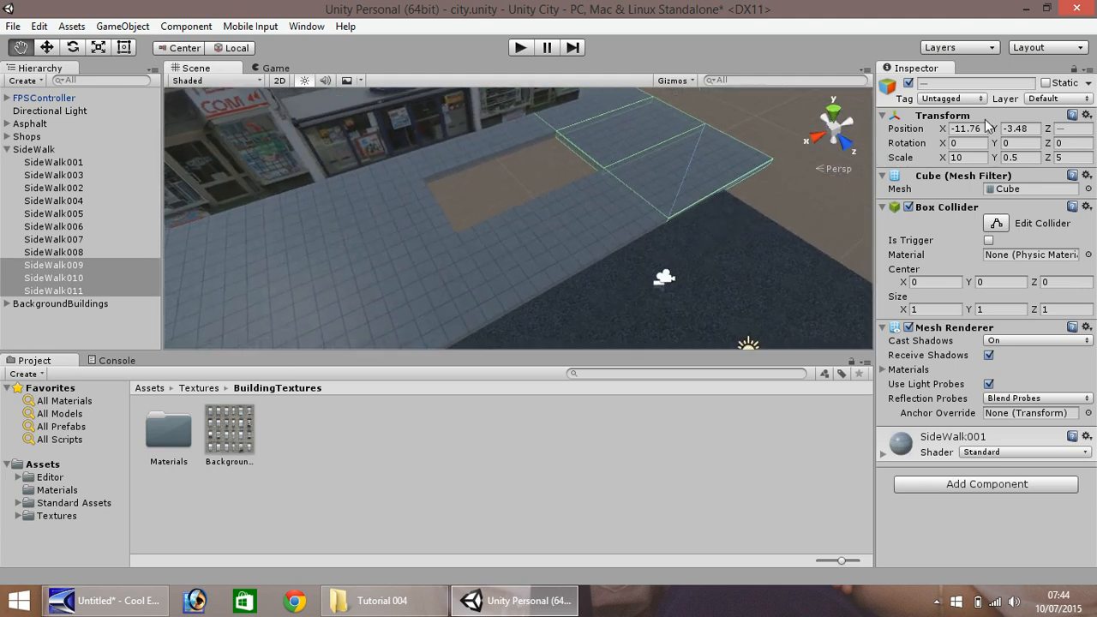
pyautogui.moveTo(571, 302)
pyautogui.mouseDown()
pyautogui.moveTo(566, 260)
pyautogui.moveTo(575, 284)
pyautogui.mouseUp()
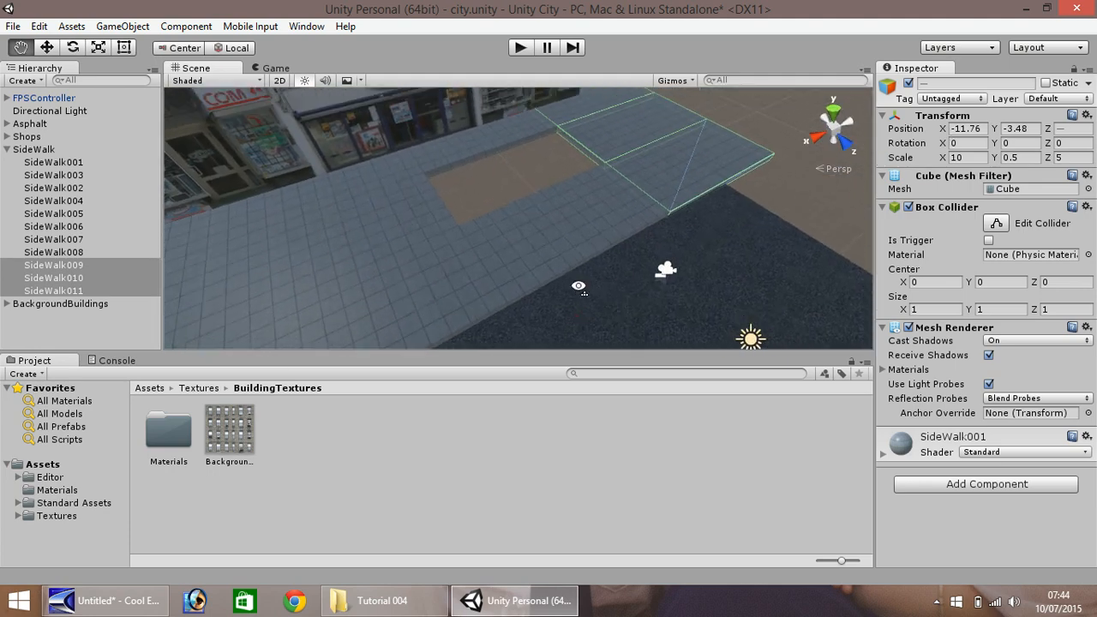
pyautogui.moveTo(581, 288); pyautogui.dragTo(569, 235, button='right')
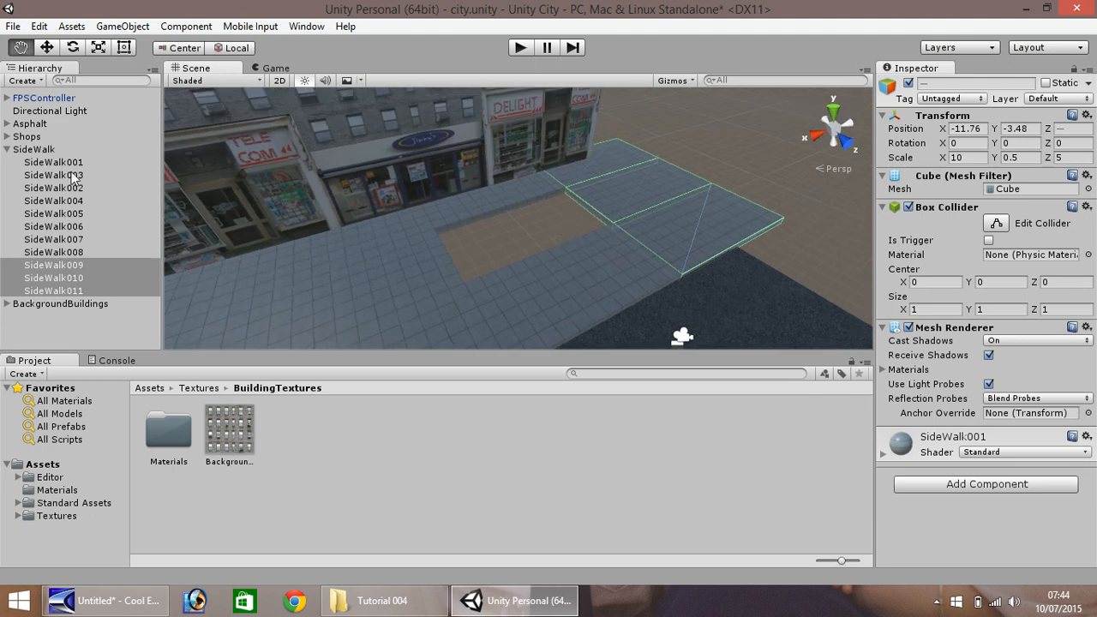
pyautogui.click(6, 150)
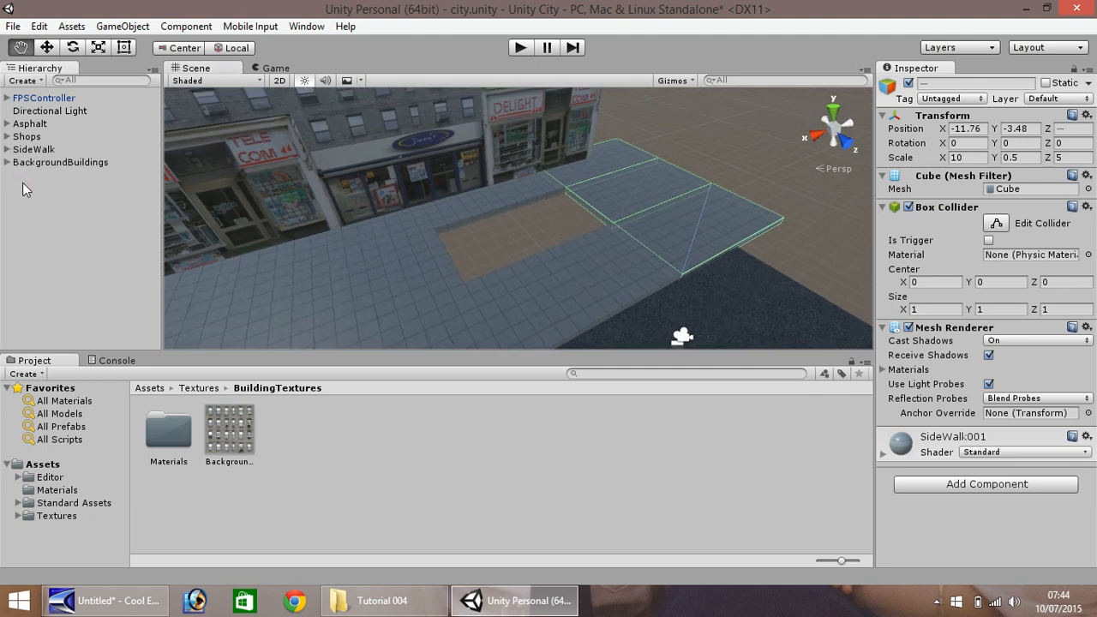
pyautogui.rightClick(57, 178)
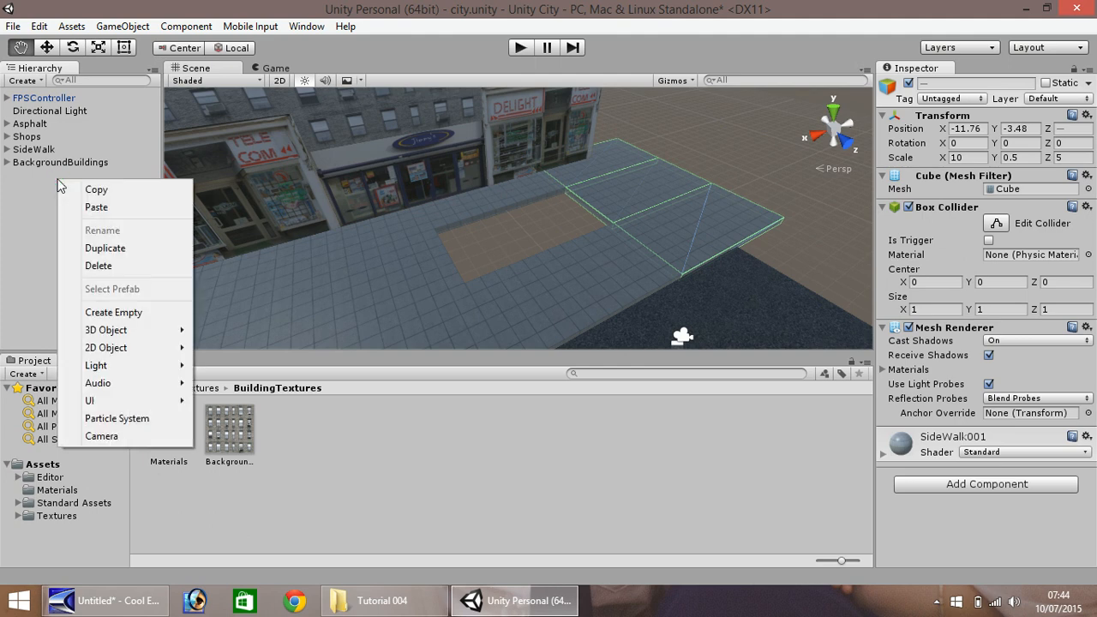
pyautogui.click(114, 312)
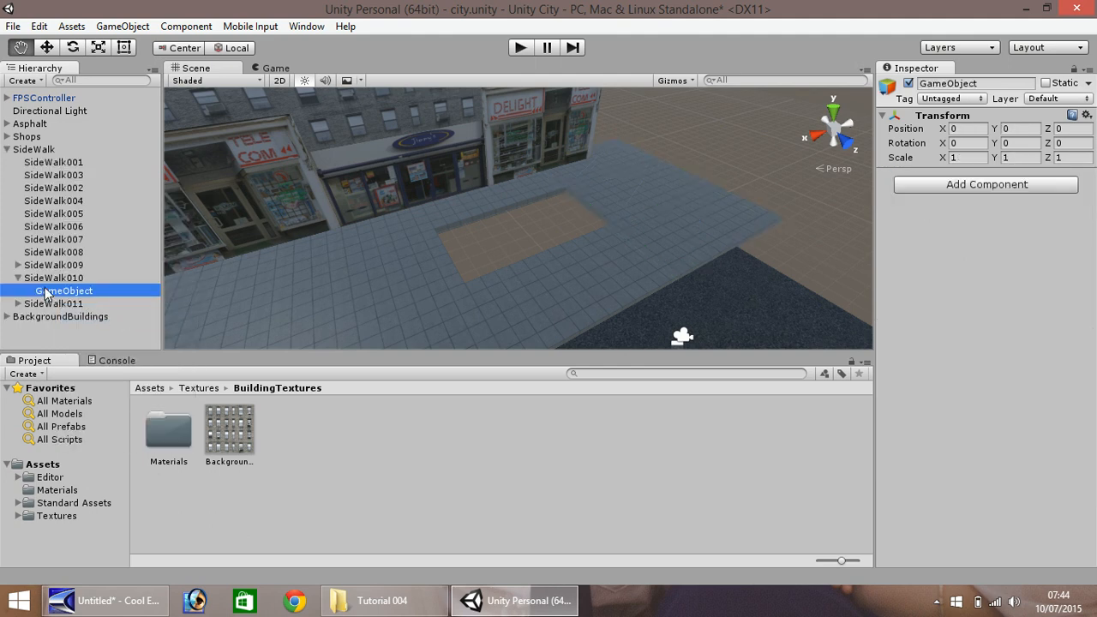
pyautogui.press('Delete')
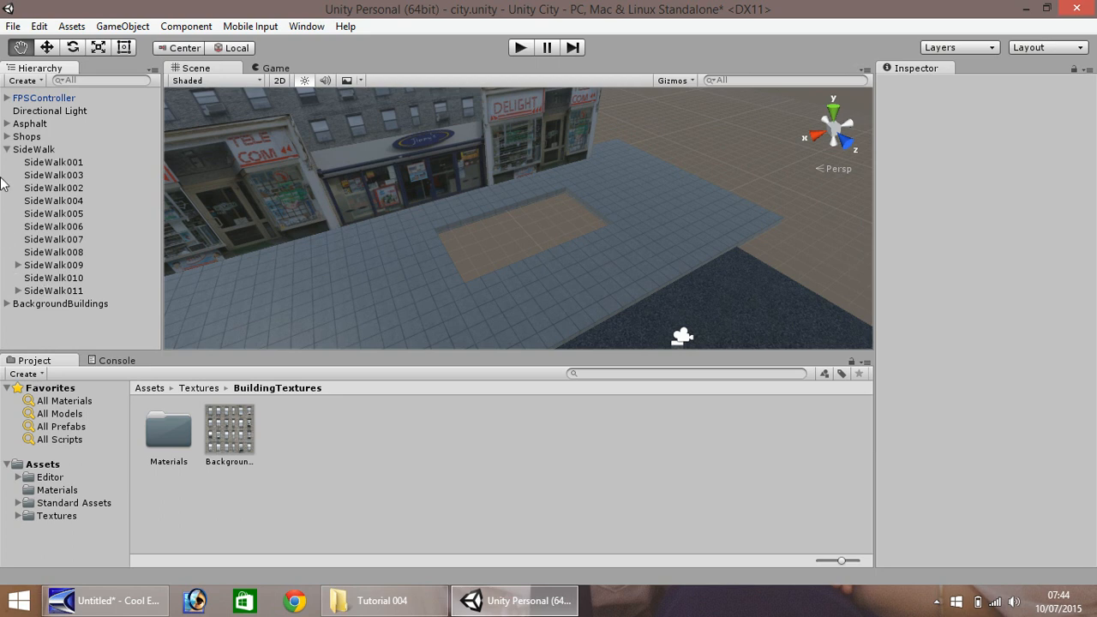
pyautogui.click(18, 265)
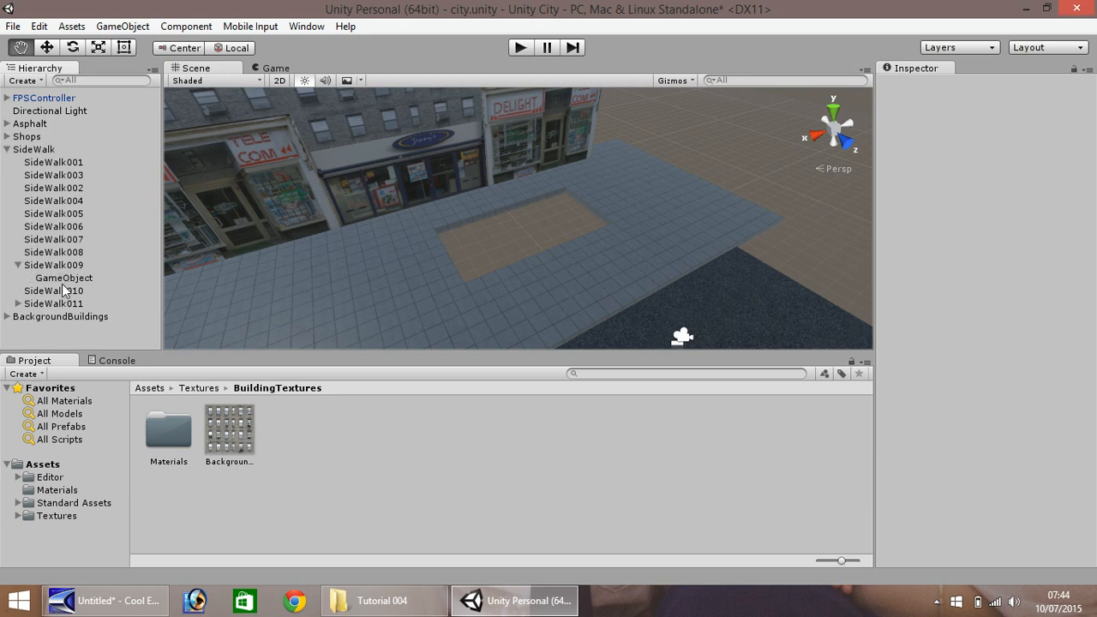
pyautogui.click(63, 280)
pyautogui.press('Delete')
pyautogui.click(18, 290)
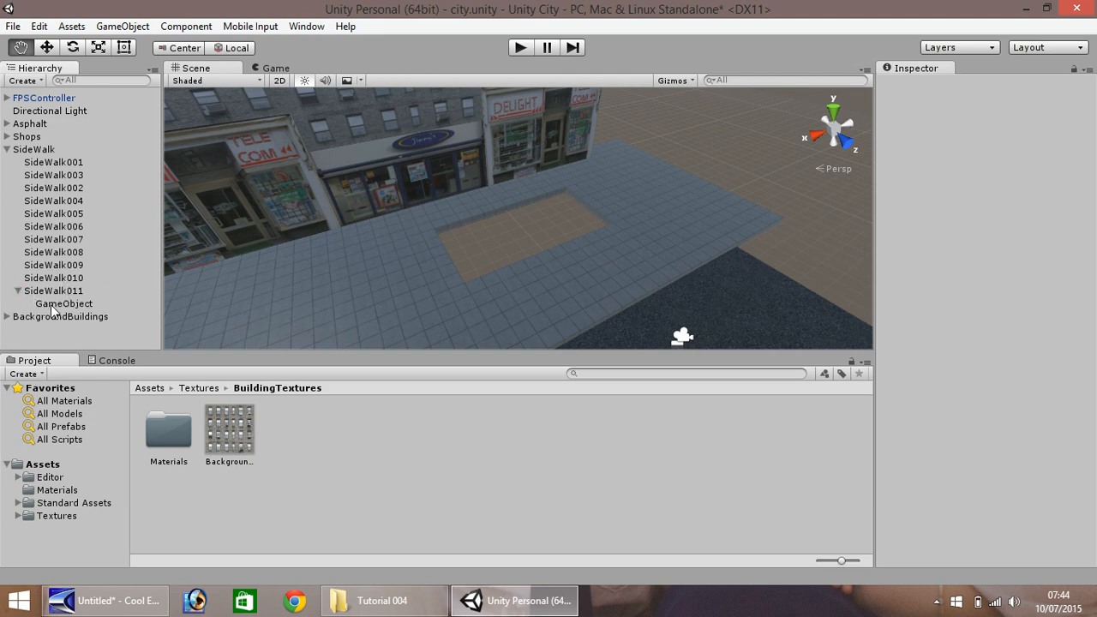
pyautogui.click(52, 304)
pyautogui.press('Delete')
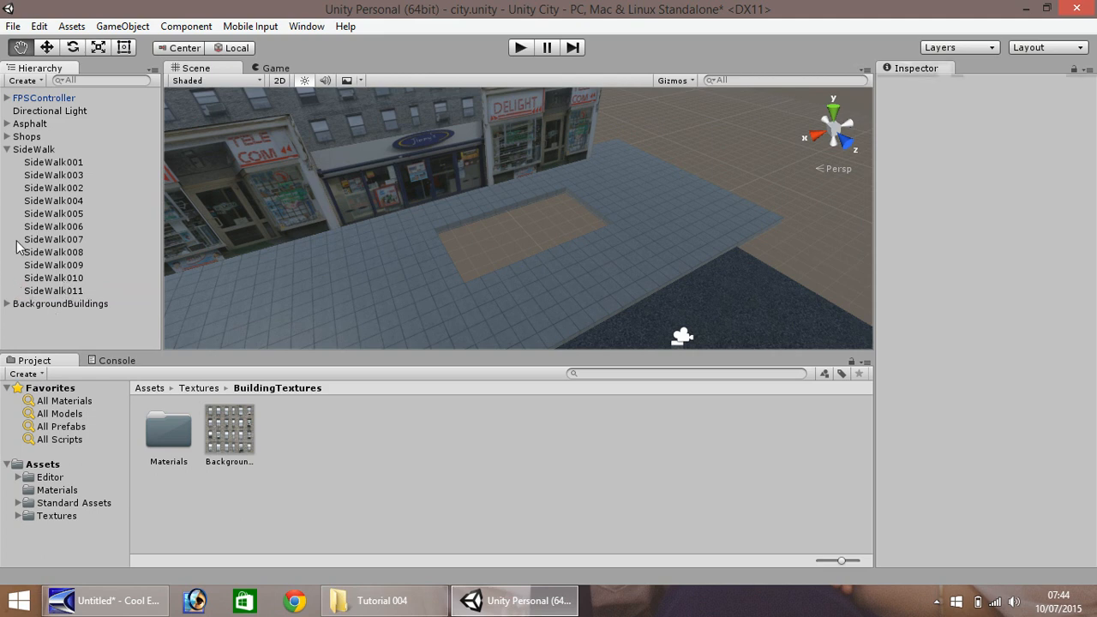
# Step: Create an empty game object at the top level of the scene and name it Subway
pyautogui.click(8, 149)
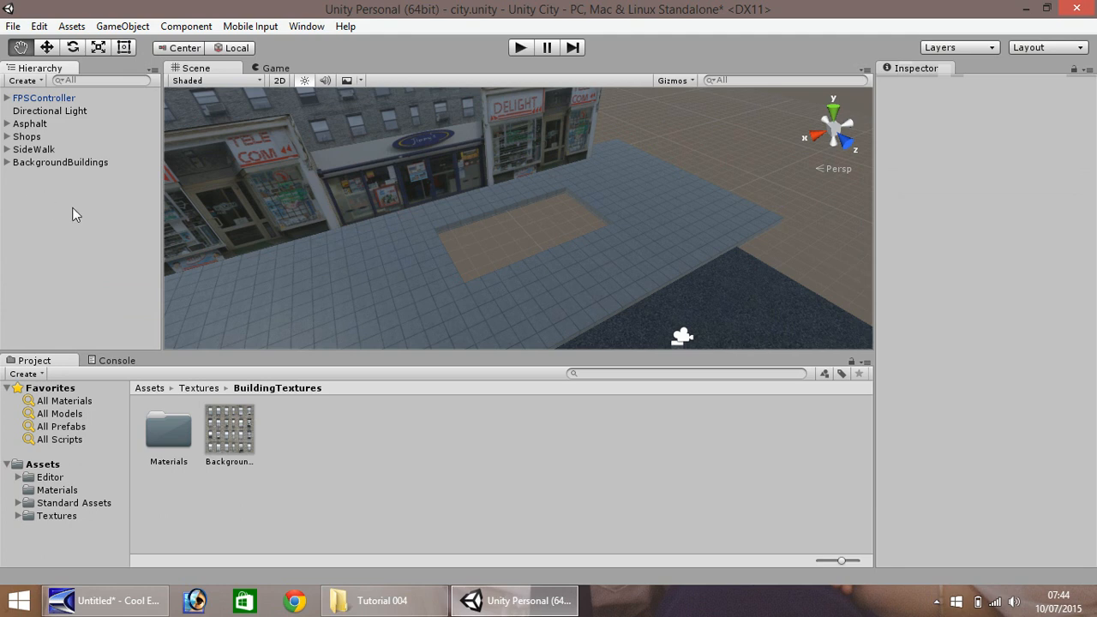
pyautogui.click(122, 27)
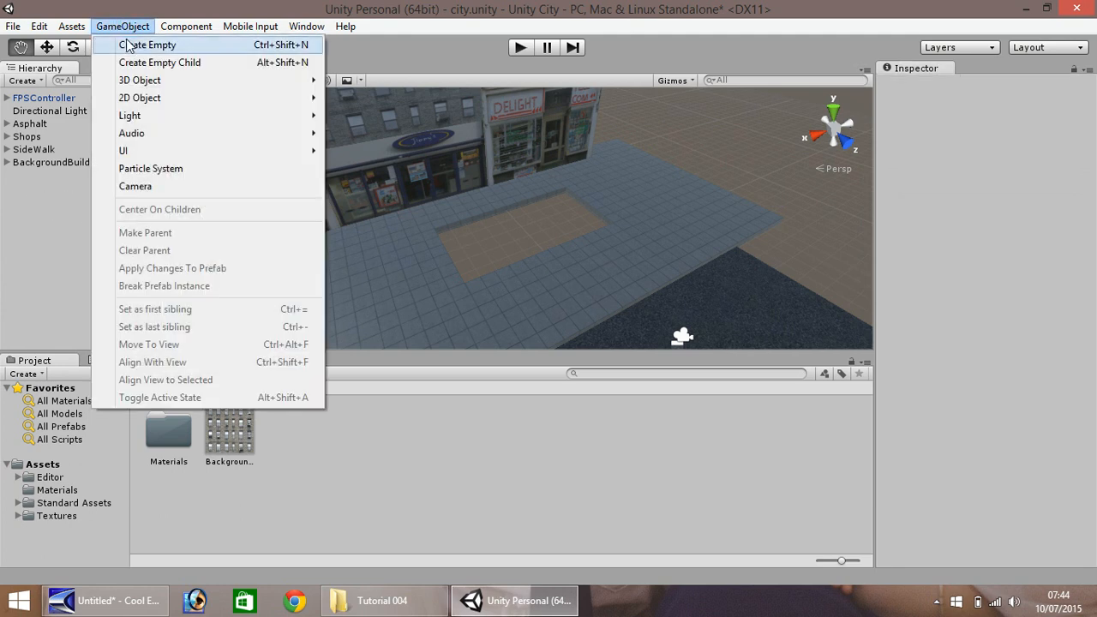
pyautogui.click(129, 41)
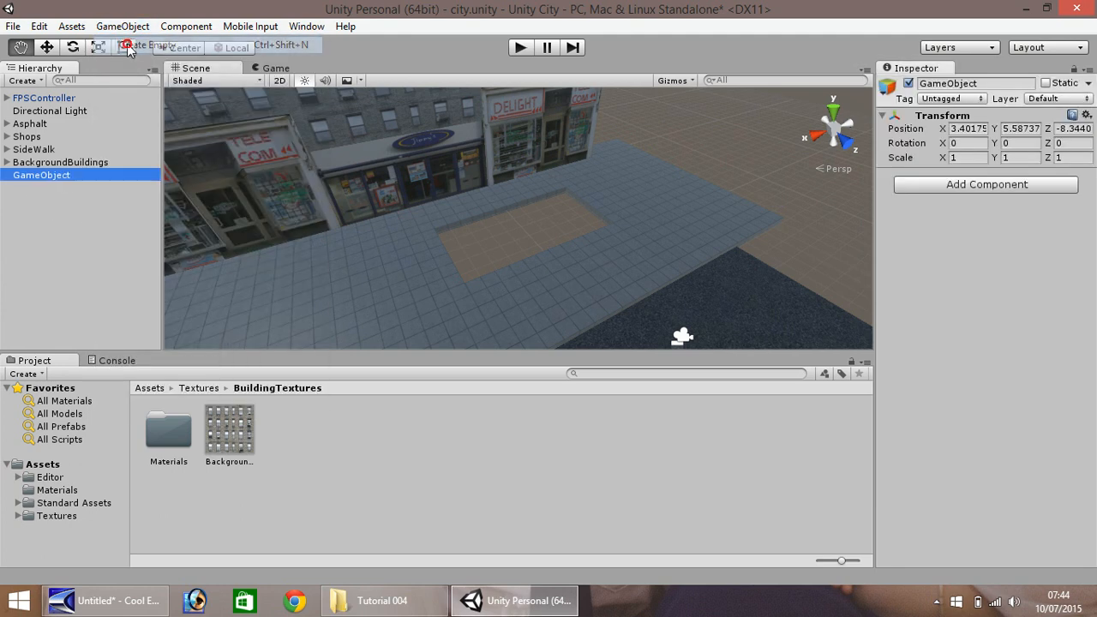
pyautogui.rightClick(35, 184)
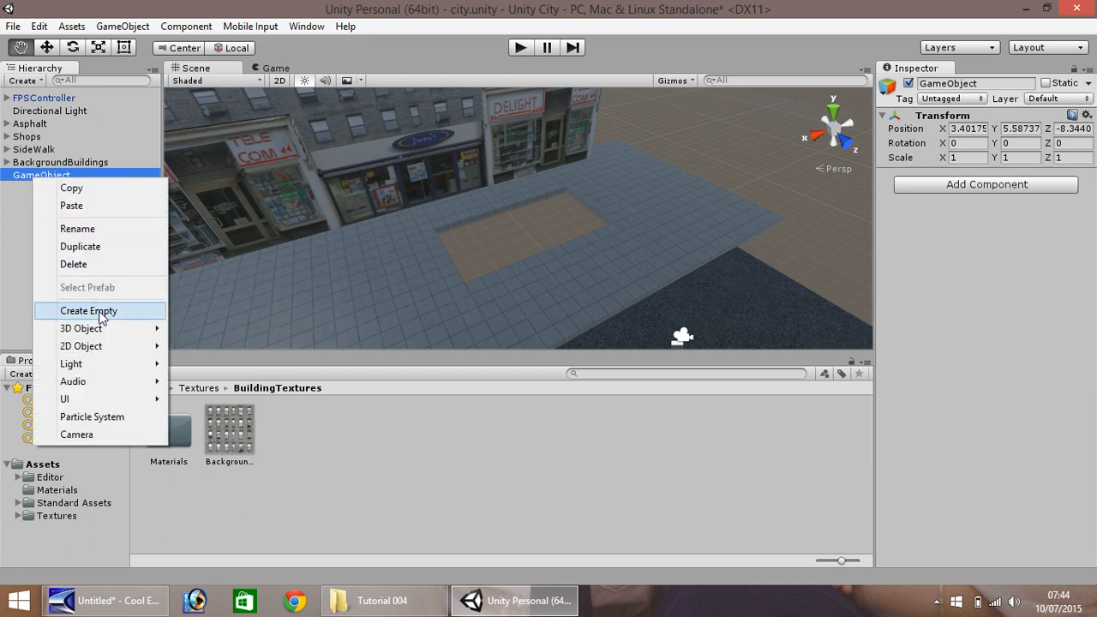
pyautogui.click(85, 230)
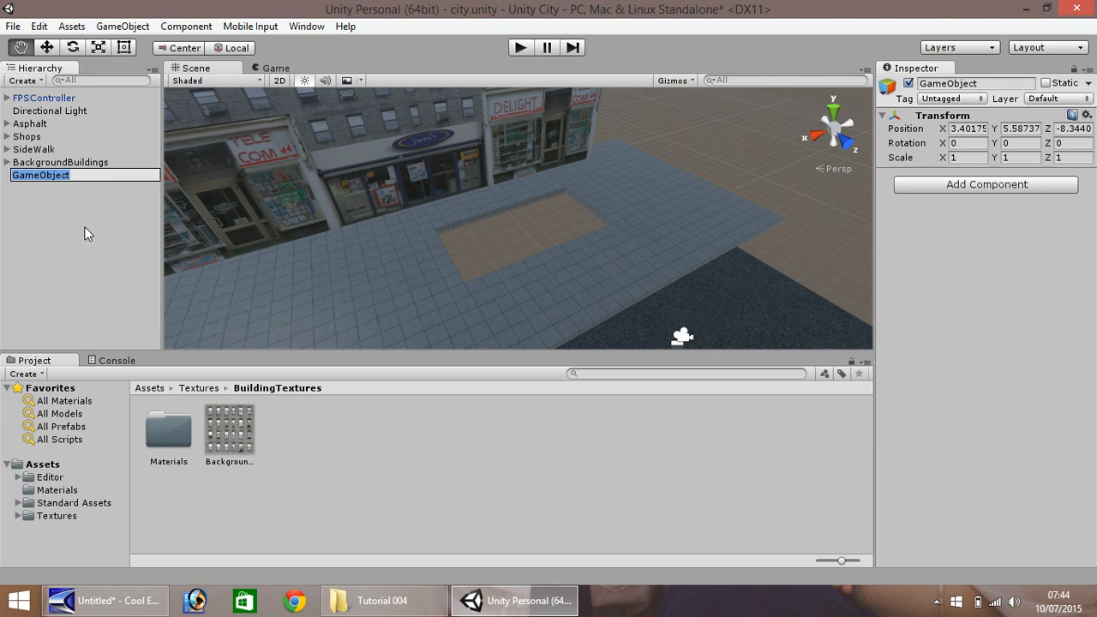
pyautogui.write('Subway')
pyautogui.press('Return')
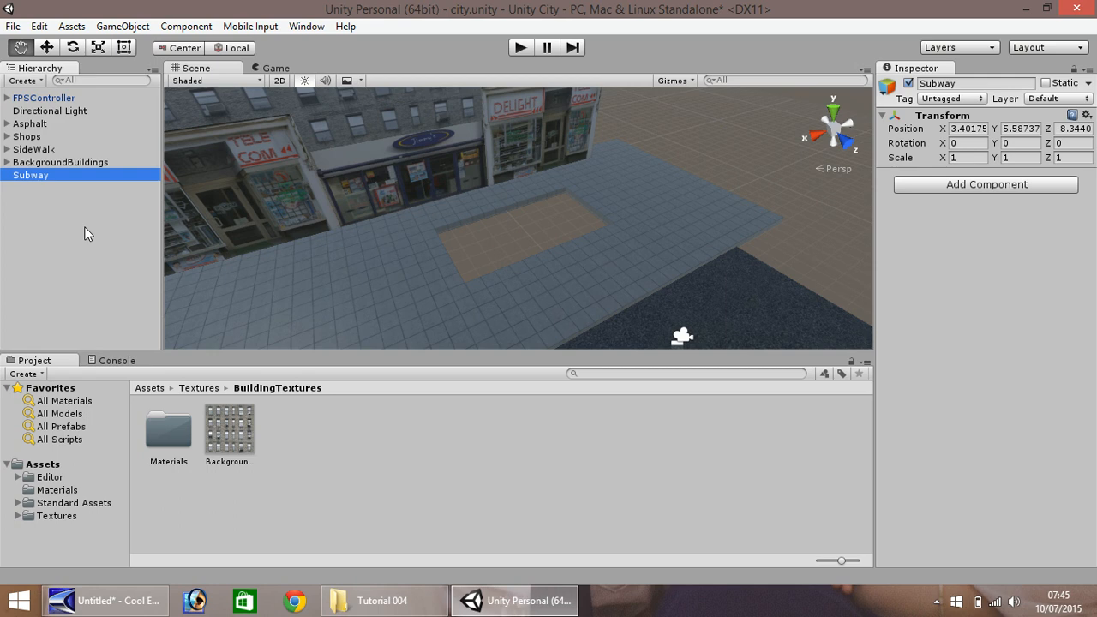
# Step: Create a folder named SubwayTextures inside the project's Textures folder
pyautogui.click(57, 516)
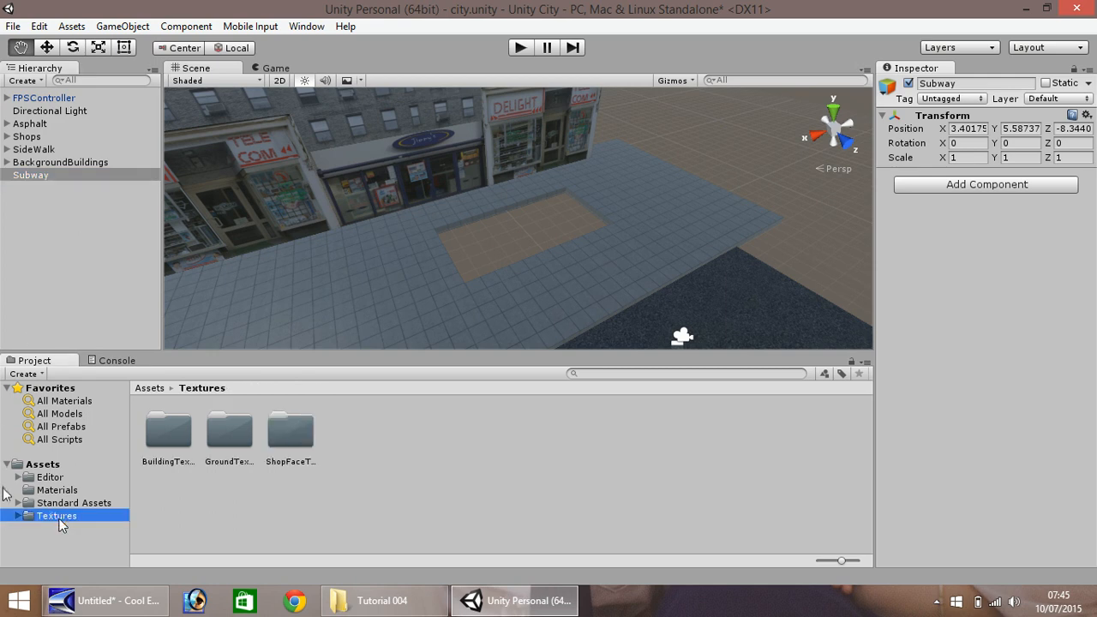
pyautogui.click(18, 516)
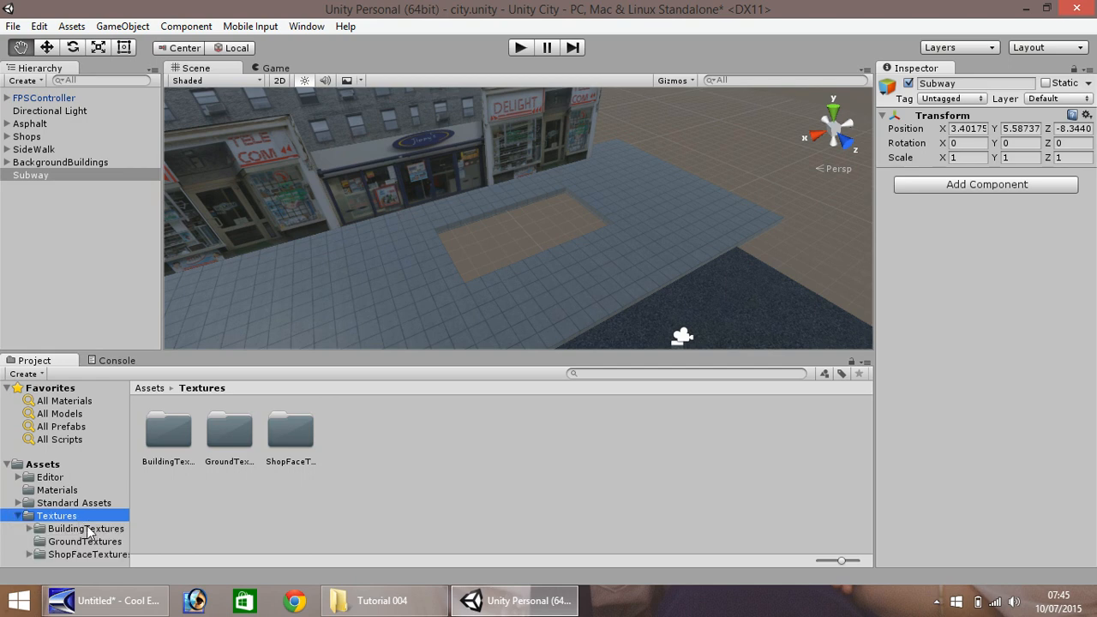
pyautogui.rightClick(54, 517)
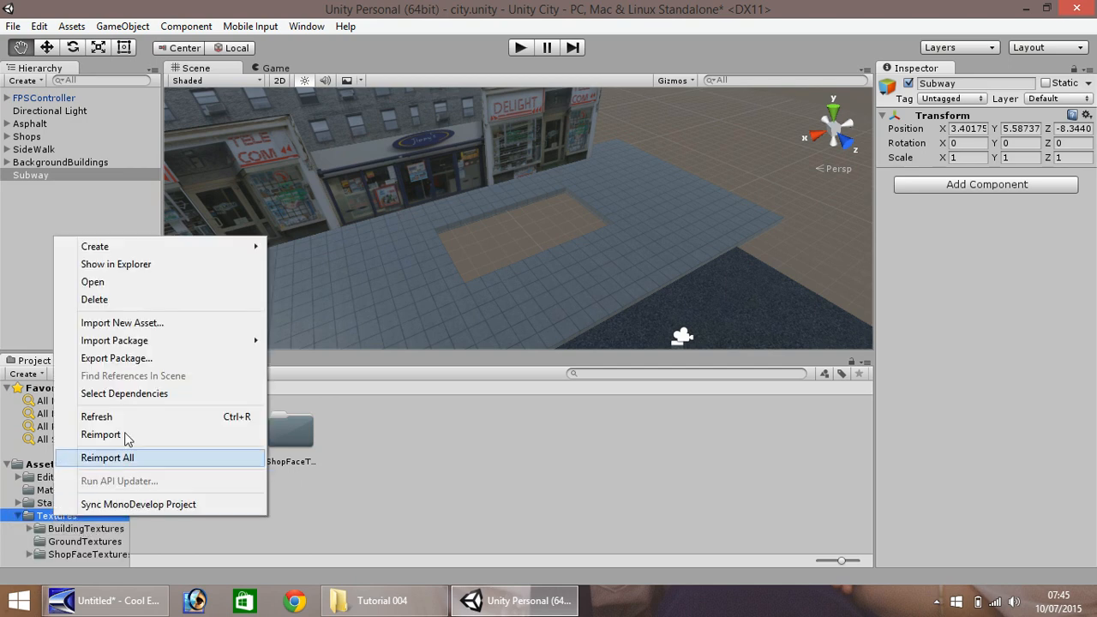
pyautogui.moveTo(179, 250)
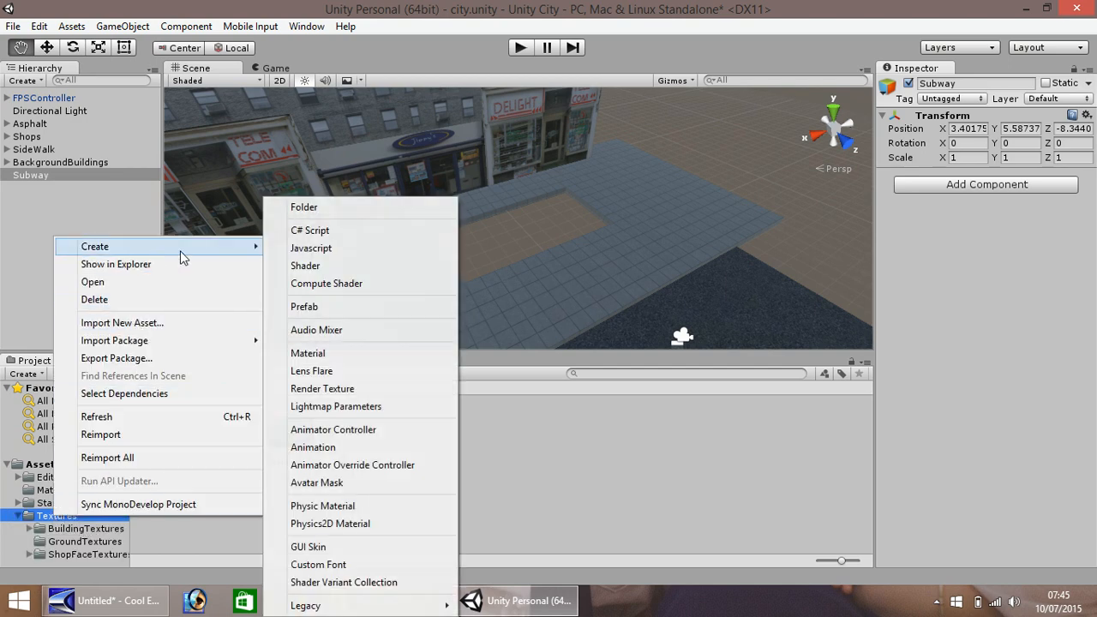
pyautogui.click(305, 209)
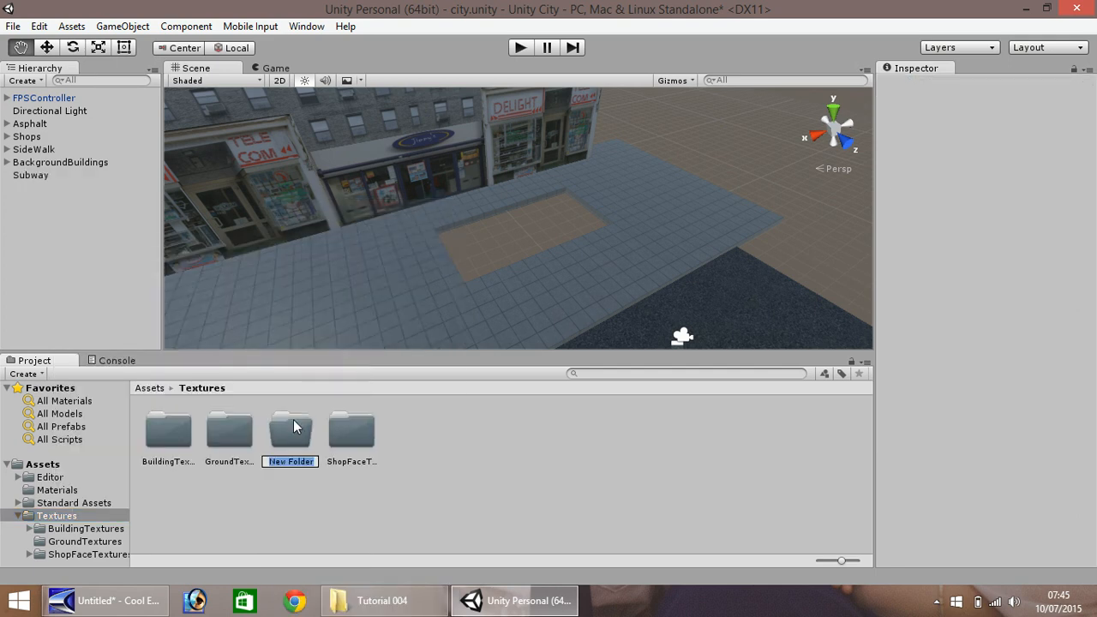
pyautogui.write('Subwa')
pyautogui.write('yTexture')
pyautogui.write('s')
pyautogui.press('Return')
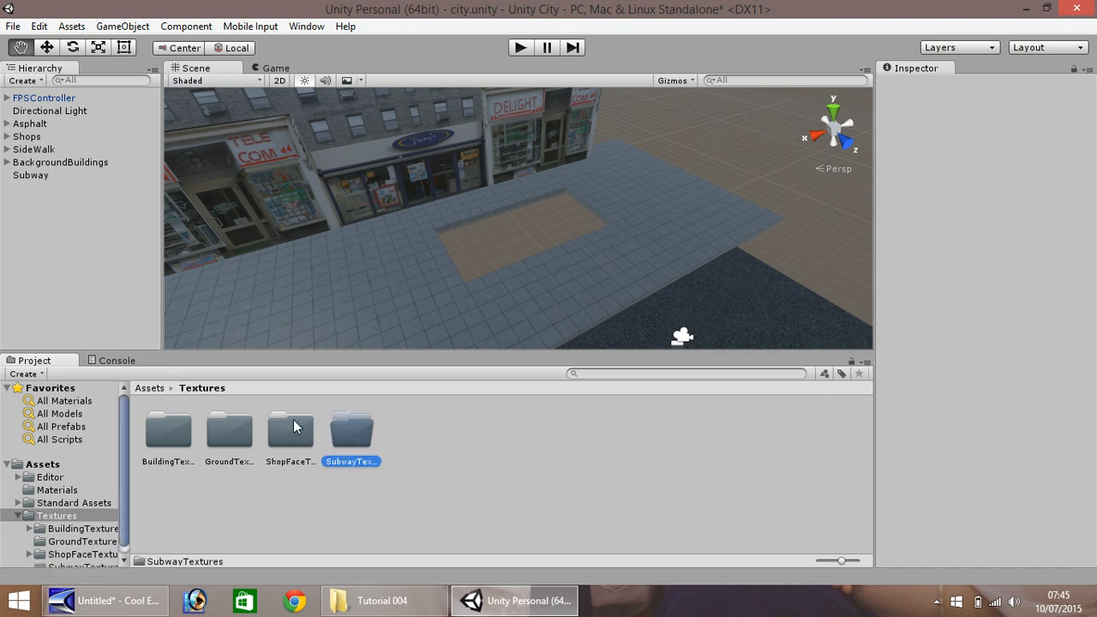
# Step: Import SubwaySign, TunnelFloor, TunnelRoof, TunnelSteps and TunnelWalls from the Tutorial 004 folder in File Explorer into SubwayTextures
pyautogui.doubleClick(353, 433)
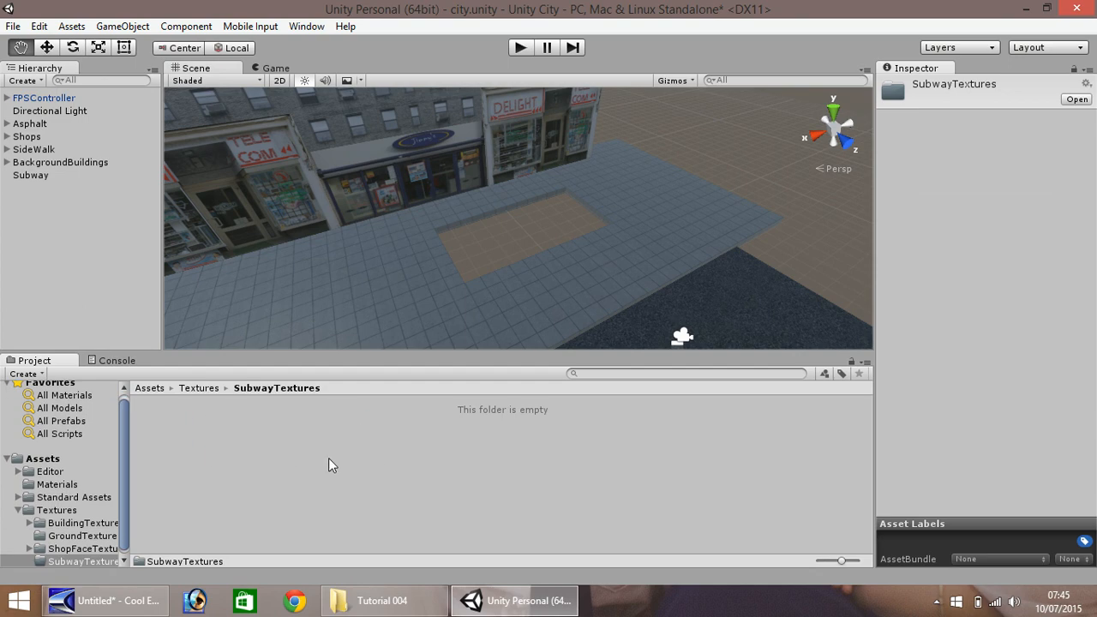
pyautogui.click(399, 601)
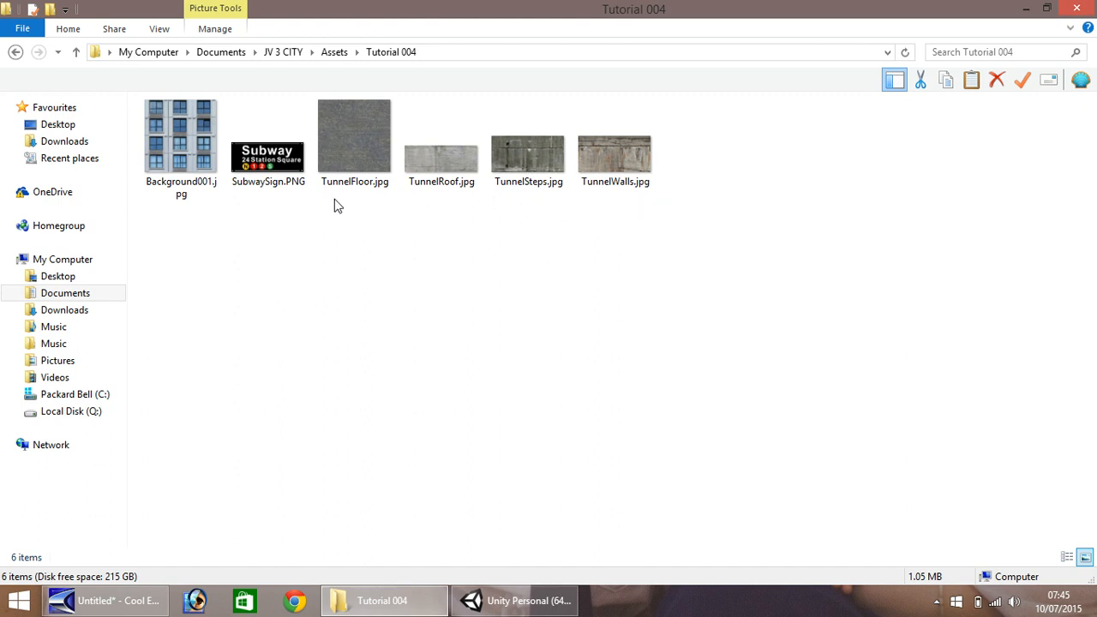
pyautogui.moveTo(285, 196); pyautogui.dragTo(631, 153)
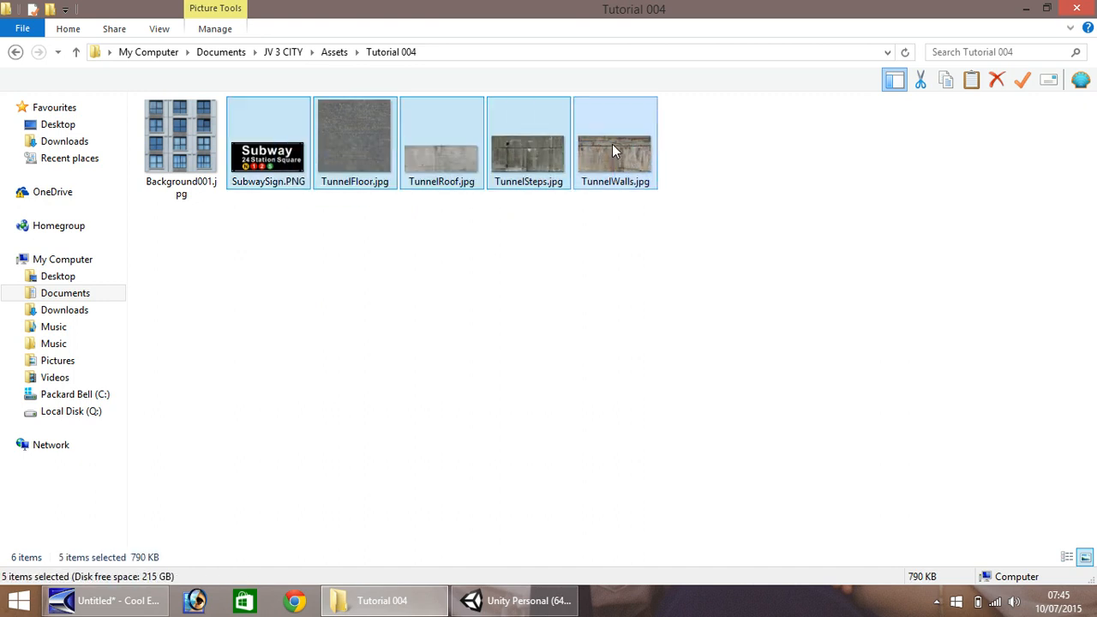
pyautogui.moveTo(612, 151); pyautogui.dragTo(203, 434)
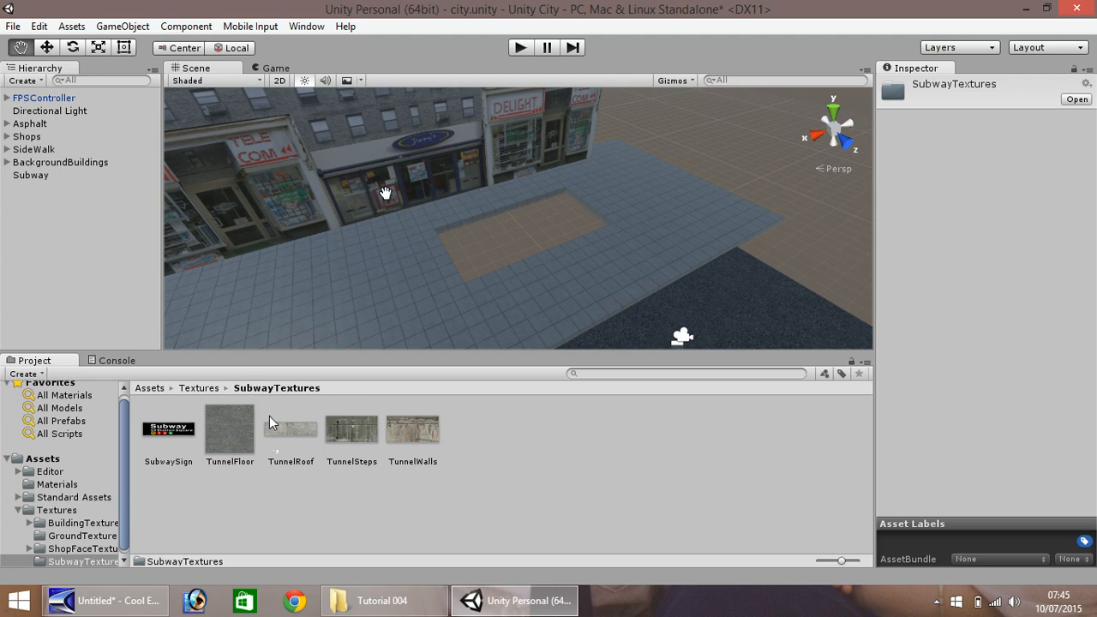
# Step: Add a 3D cube to the scene and set its position to X 0, Y 0, Z 0
pyautogui.click(129, 28)
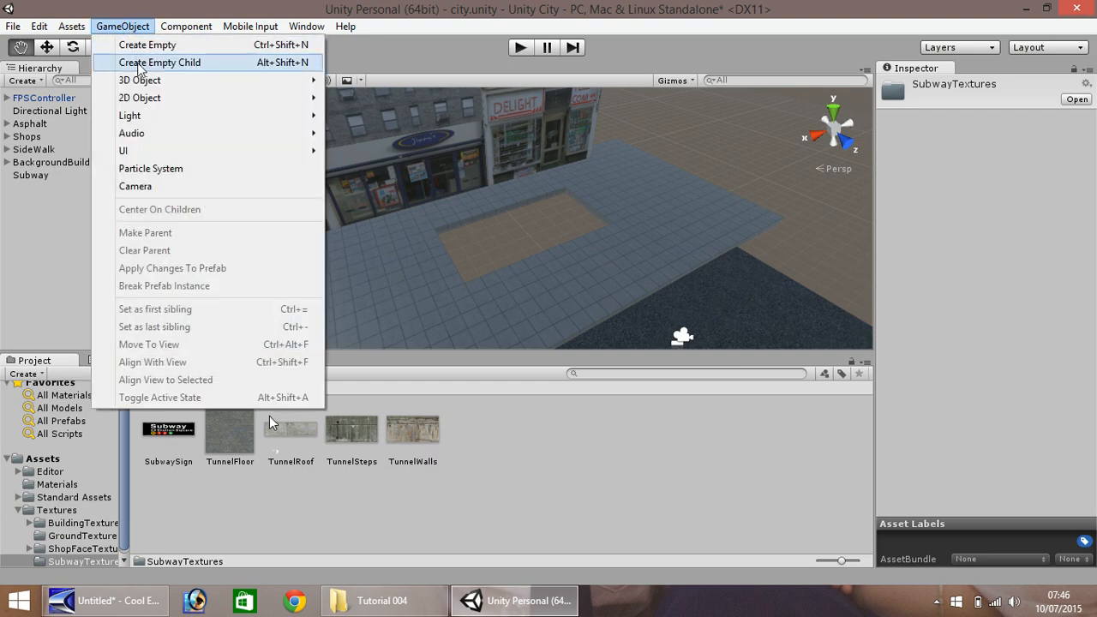
pyautogui.moveTo(144, 79)
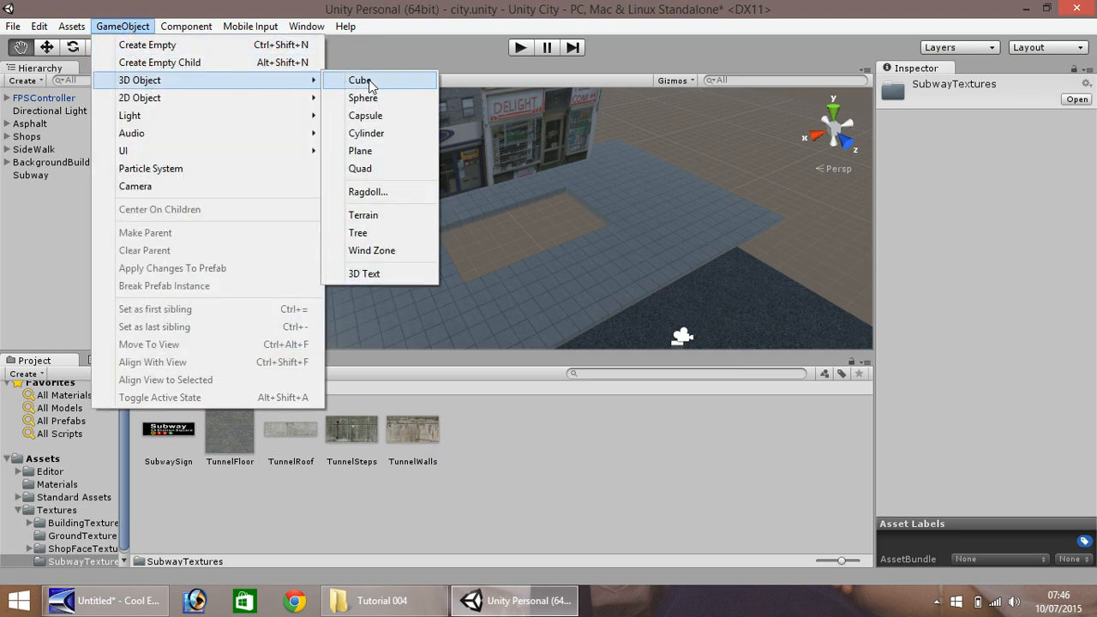
pyautogui.click(402, 81)
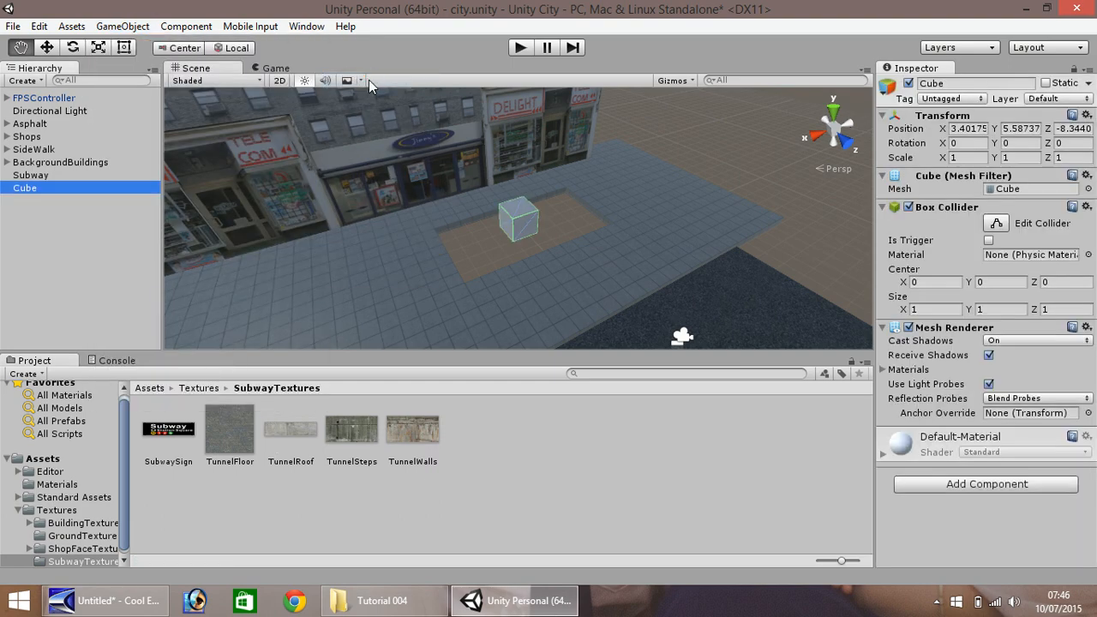
pyautogui.click(964, 128)
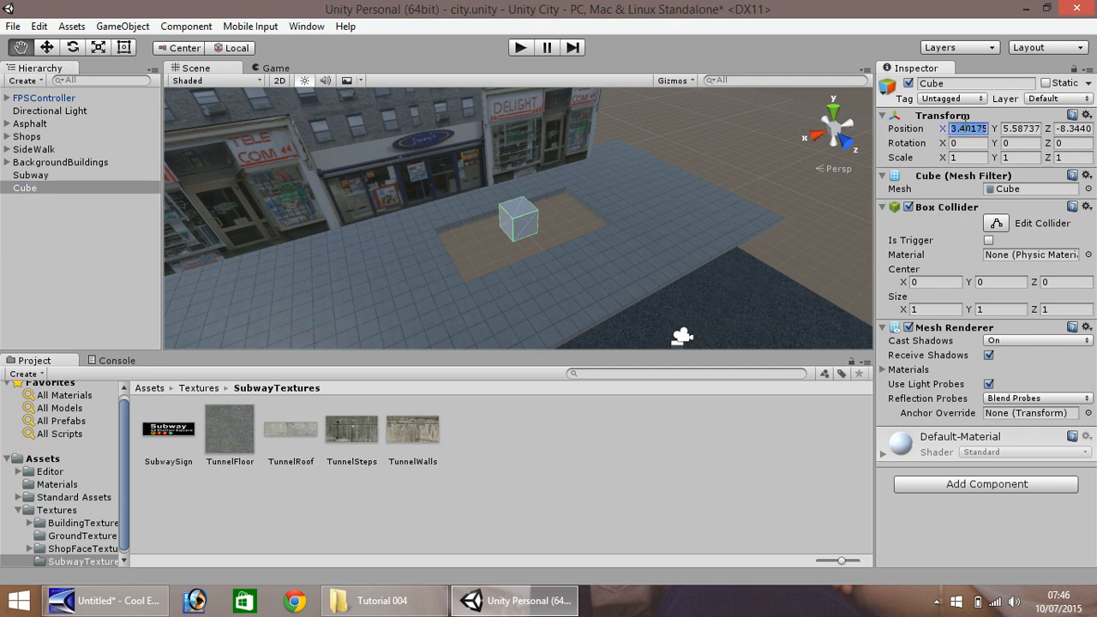
pyautogui.write('0')
pyautogui.press('Tab')
pyautogui.write('0')
pyautogui.press('Tab')
pyautogui.write('0')
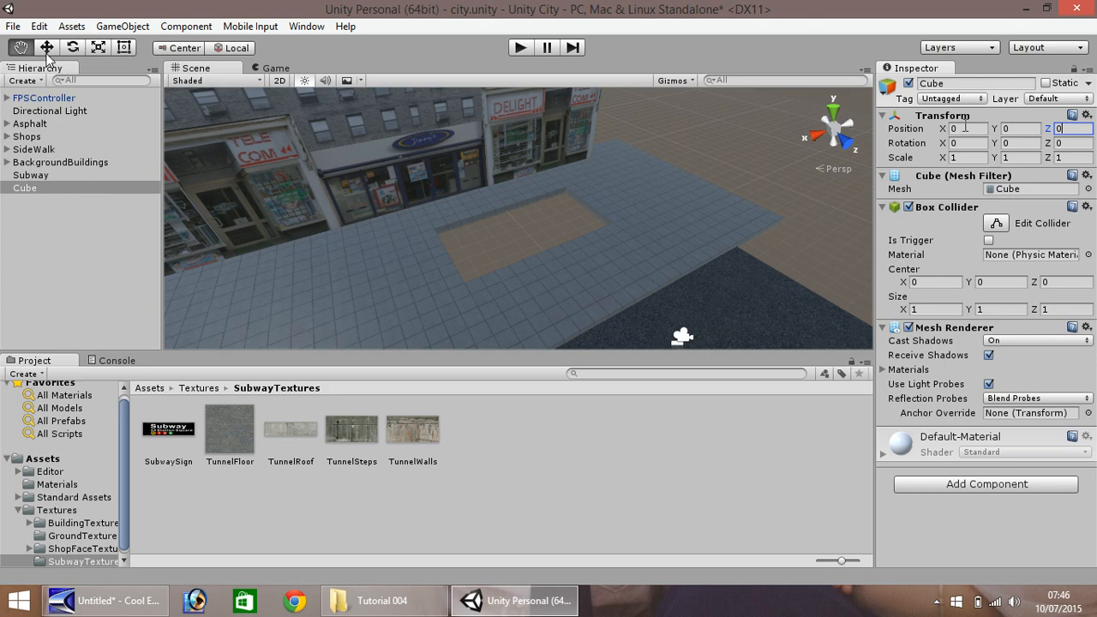
# Step: Move the cube along the Z axis to Z -11, at the edge of the sidewalk opening
pyautogui.click(32, 190)
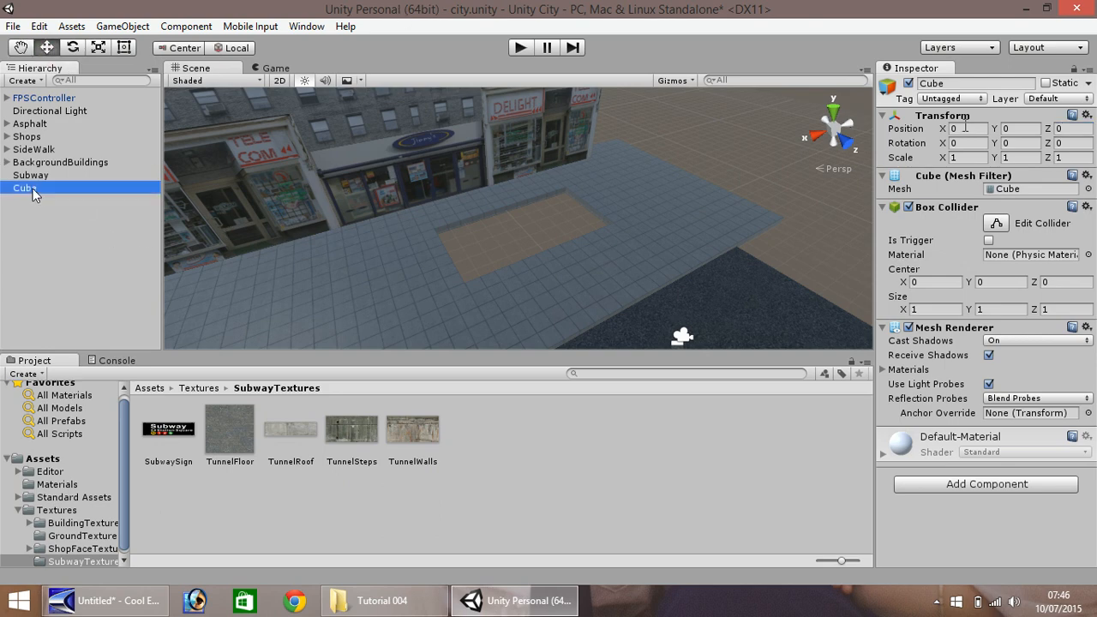
pyautogui.doubleClick(33, 190)
pyautogui.scroll(-10, 387, 192)
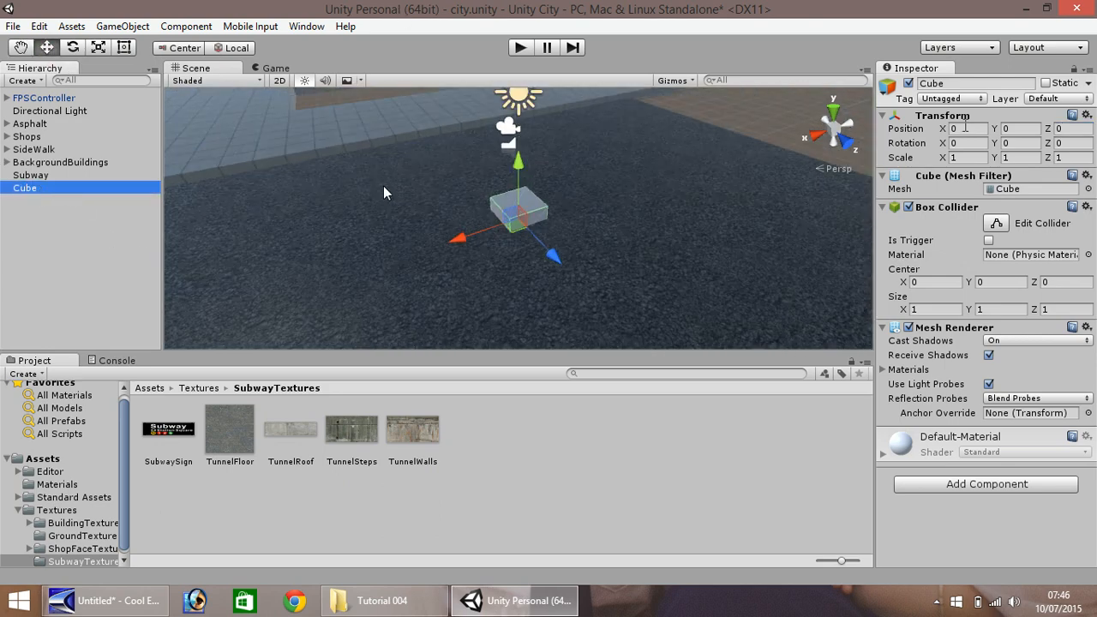
pyautogui.scroll(-3, 384, 187)
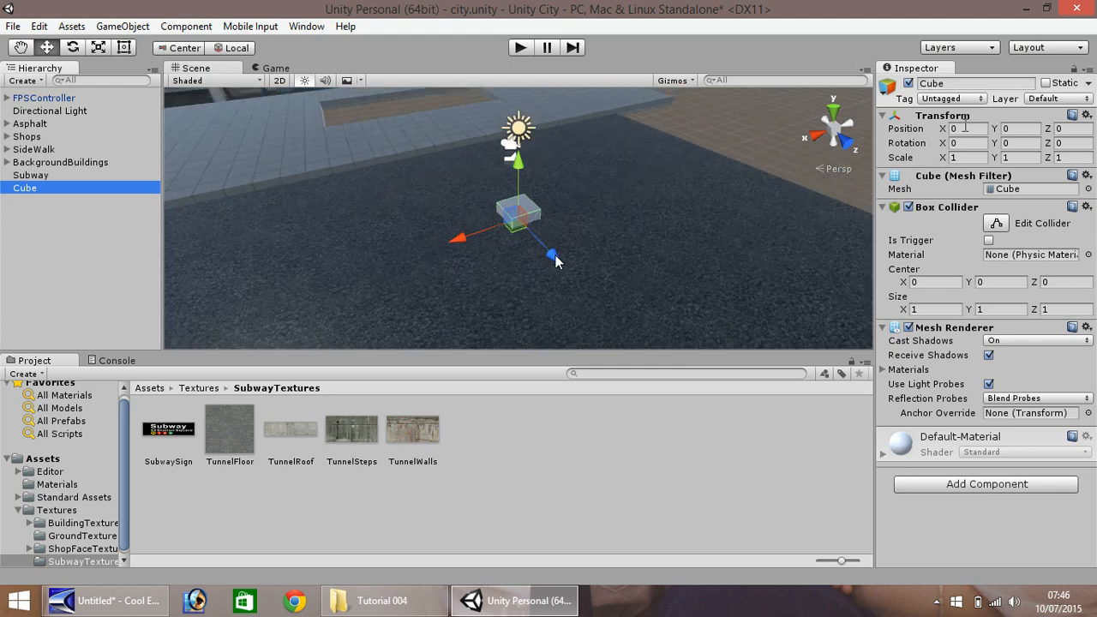
pyautogui.moveTo(555, 261); pyautogui.dragTo(390, 109)
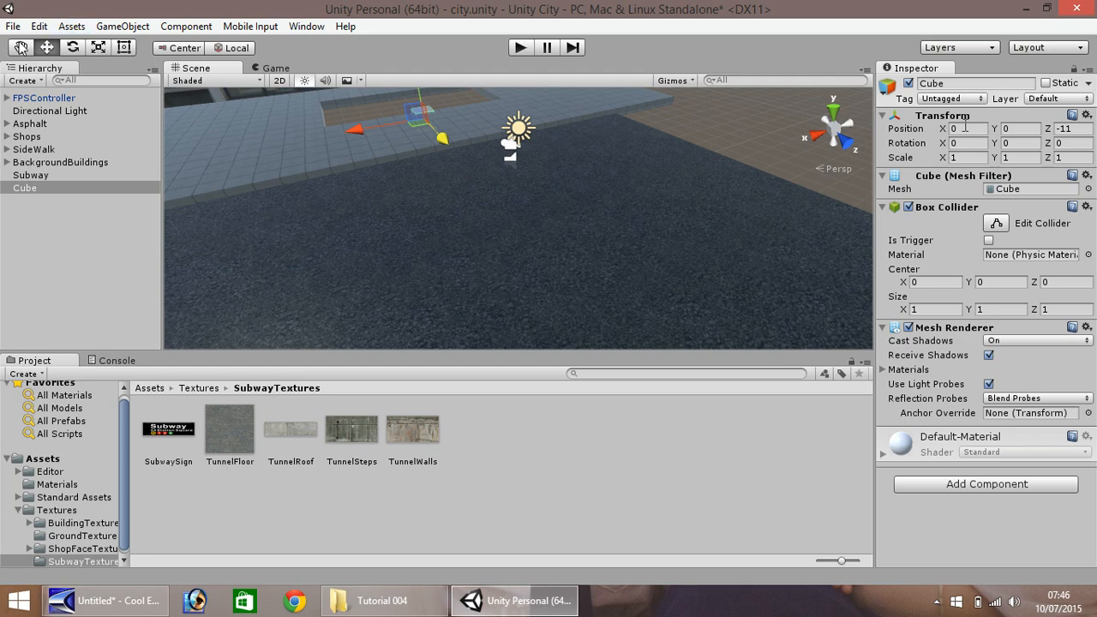
# Step: Examine from several angles how the cube lines up with the edges of the sidewalk opening
pyautogui.click(21, 48)
pyautogui.moveTo(297, 134); pyautogui.dragTo(351, 234)
pyautogui.scroll(8, 351, 234)
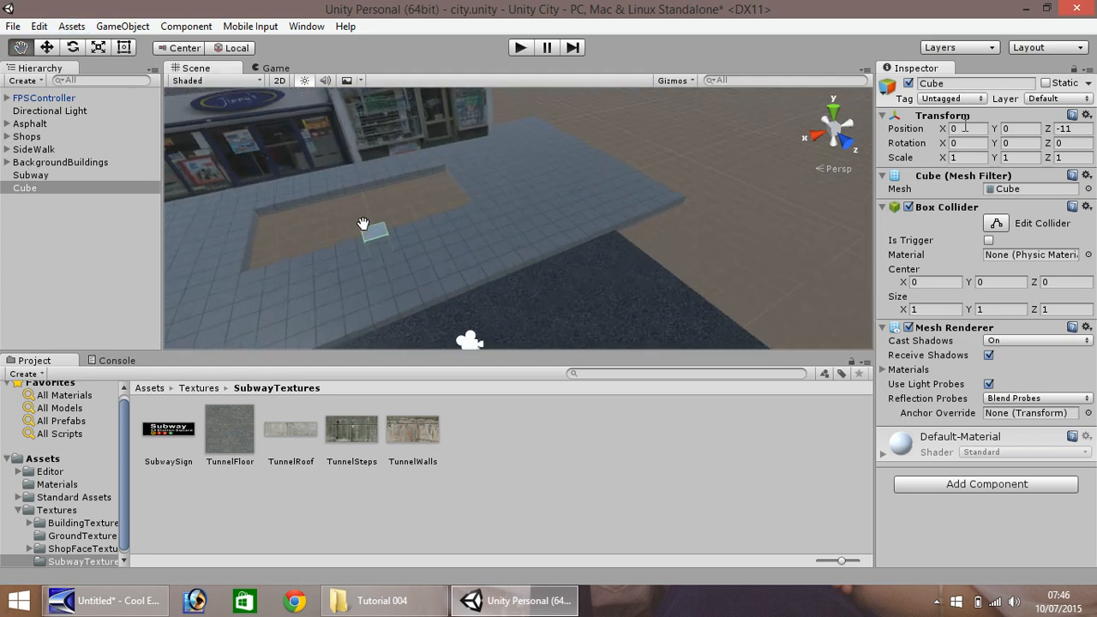
pyautogui.moveTo(466, 277); pyautogui.dragTo(507, 294)
pyautogui.moveTo(365, 275); pyautogui.dragTo(630, 300, button='right')
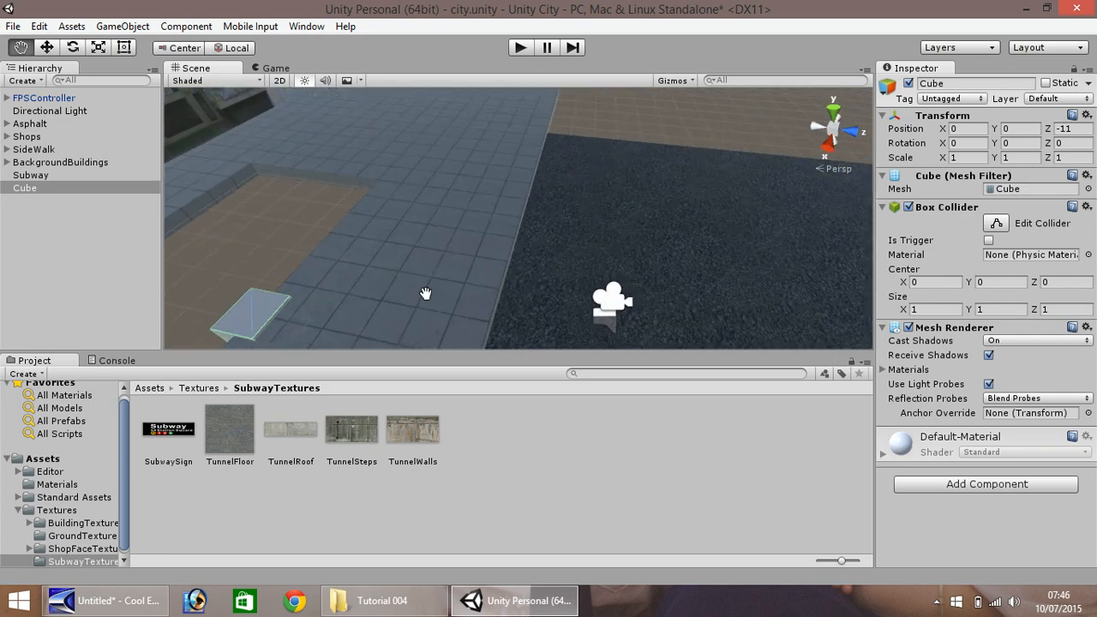
pyautogui.moveTo(425, 294); pyautogui.dragTo(3, 189)
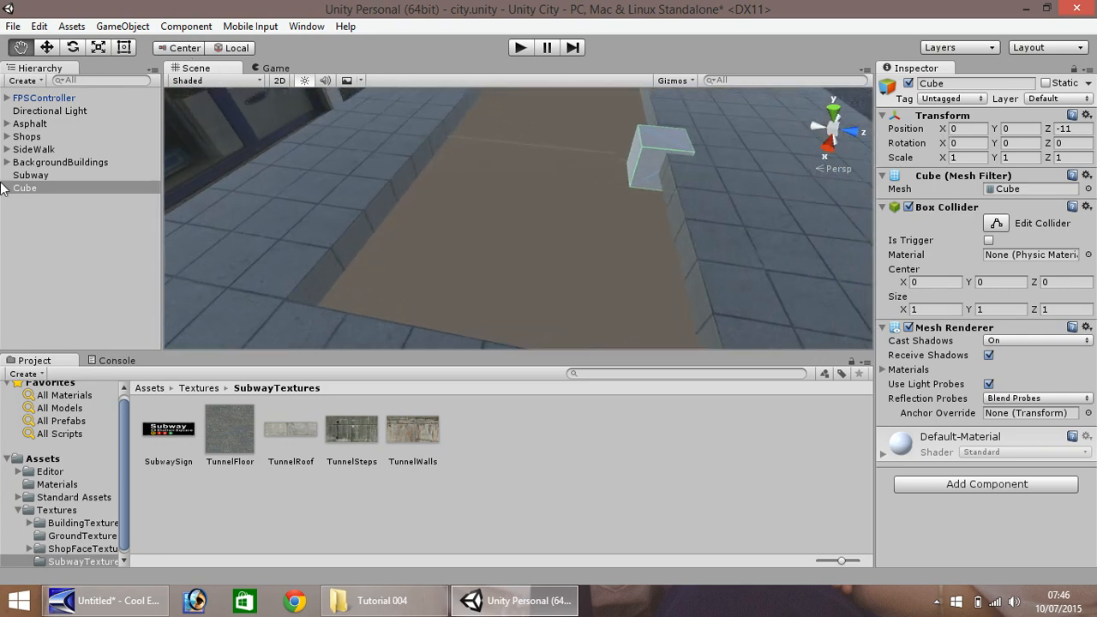
pyautogui.moveTo(482, 205); pyautogui.dragTo(352, 254)
pyautogui.scroll(-2, 352, 254)
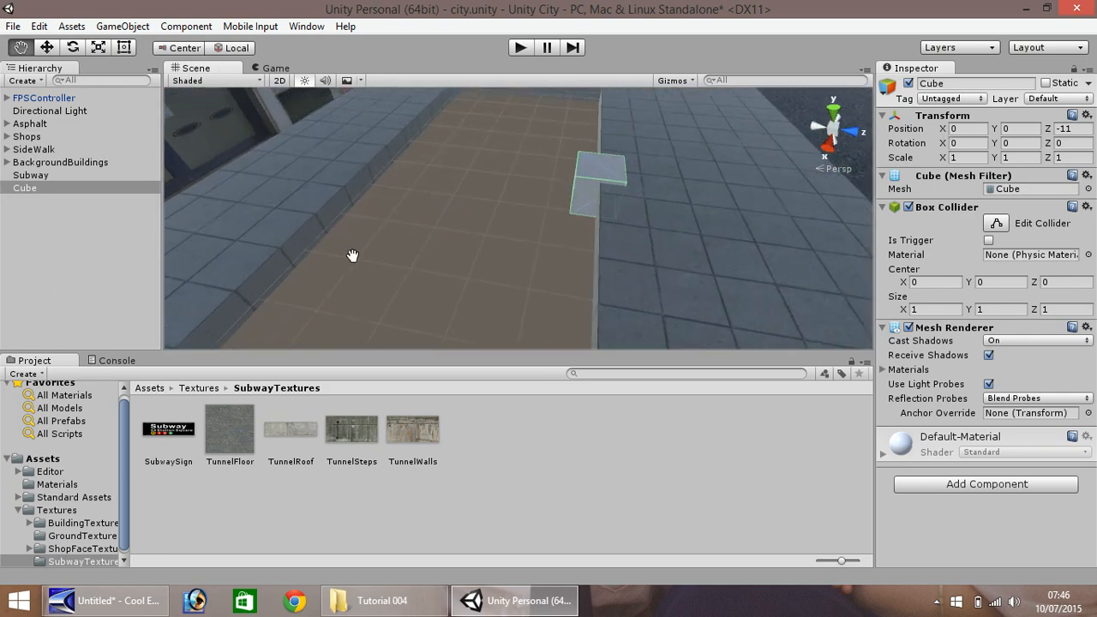
# Step: Configure the snap settings to Move X 0.5, Move Y 0.2 and Move Z 0.5
pyautogui.click(39, 27)
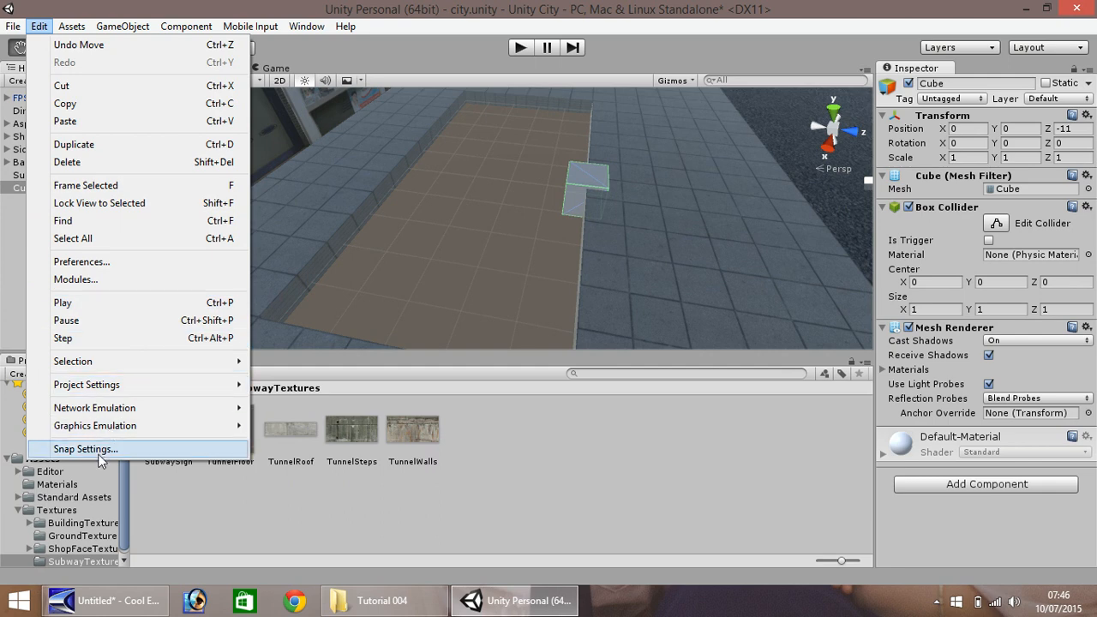
pyautogui.click(75, 449)
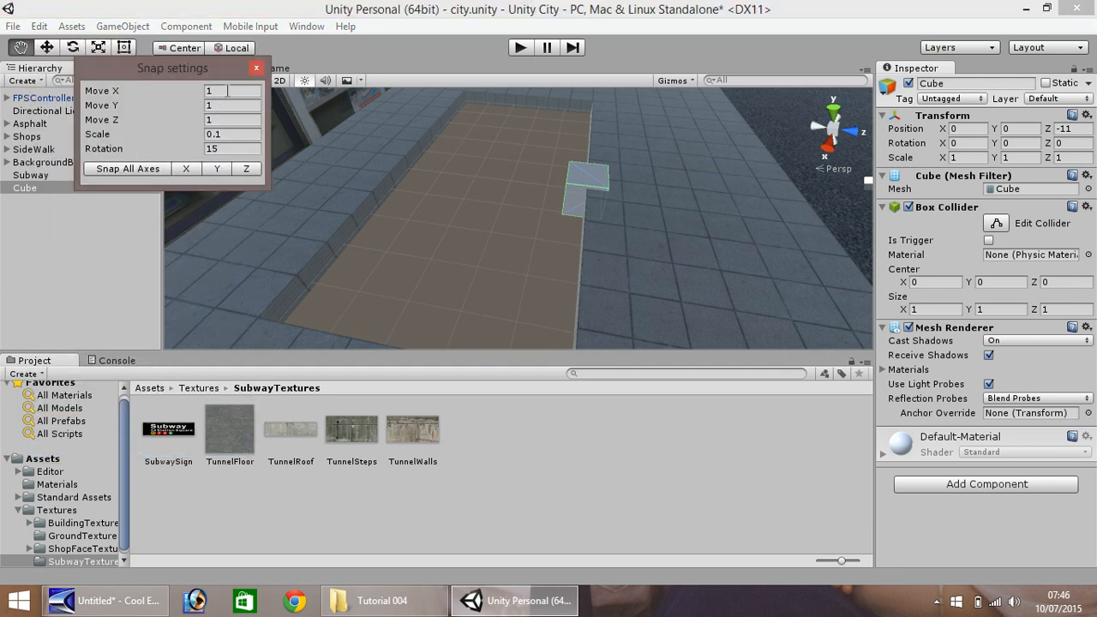
pyautogui.click(228, 91)
pyautogui.write('0.5')
pyautogui.press('Tab')
pyautogui.write('0.2')
pyautogui.press('Tab')
pyautogui.write('0.5')
pyautogui.click(256, 67)
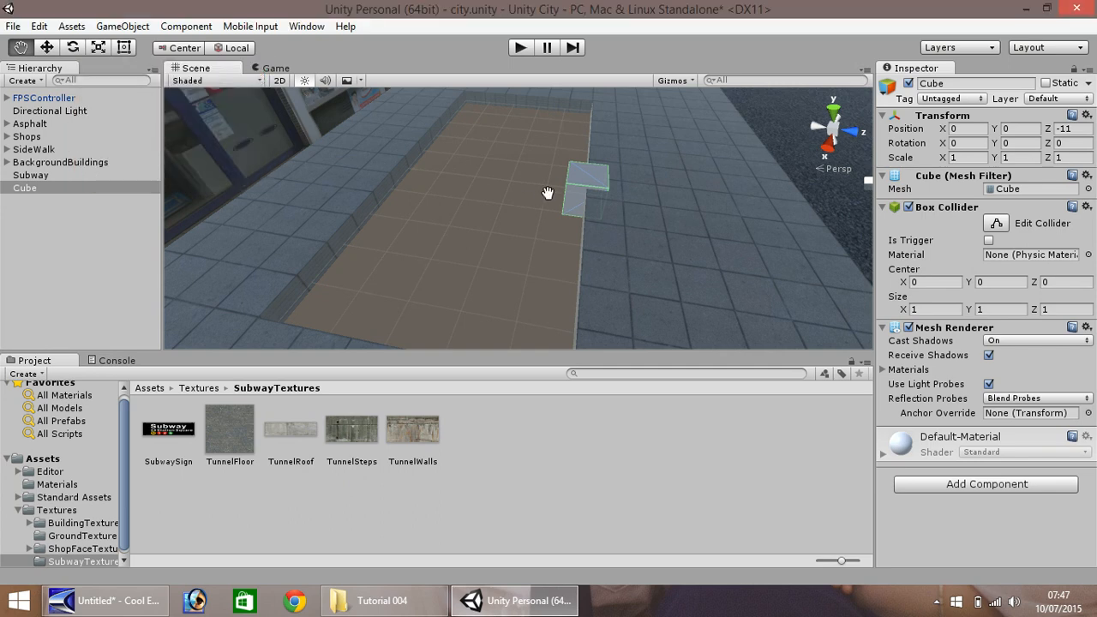
# Step: Move the cube in snap increments to X 4.5, Z -11.5, at the end corner of the sidewalk opening
pyautogui.click(47, 48)
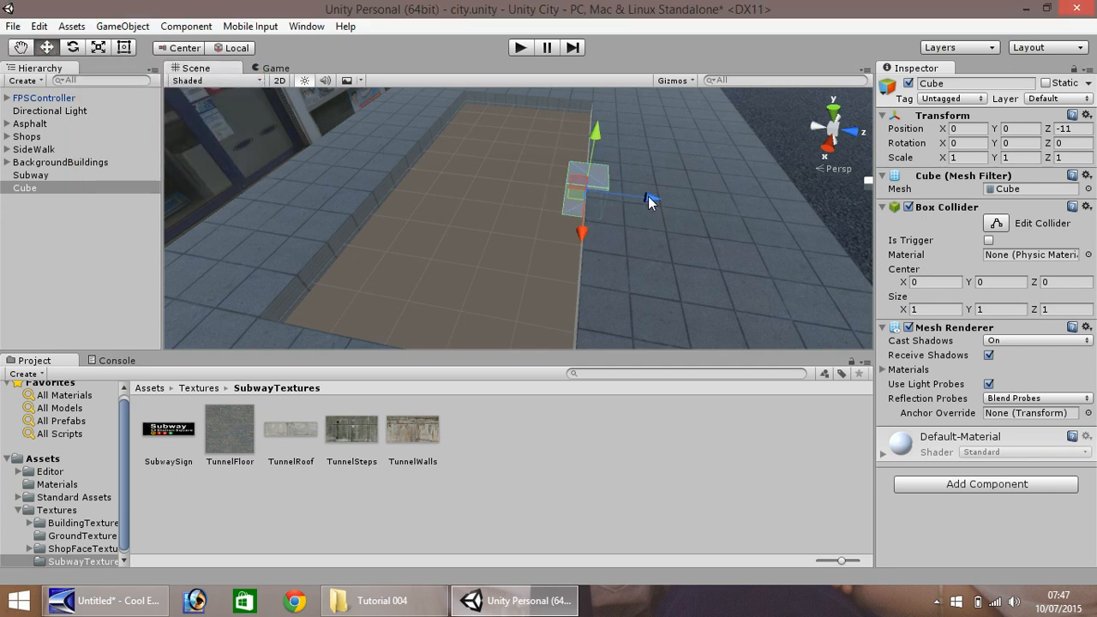
pyautogui.keyDown('ctrl'); pyautogui.moveTo(649, 201); pyautogui.dragTo(556, 307); pyautogui.keyUp('ctrl')
pyautogui.click(20, 48)
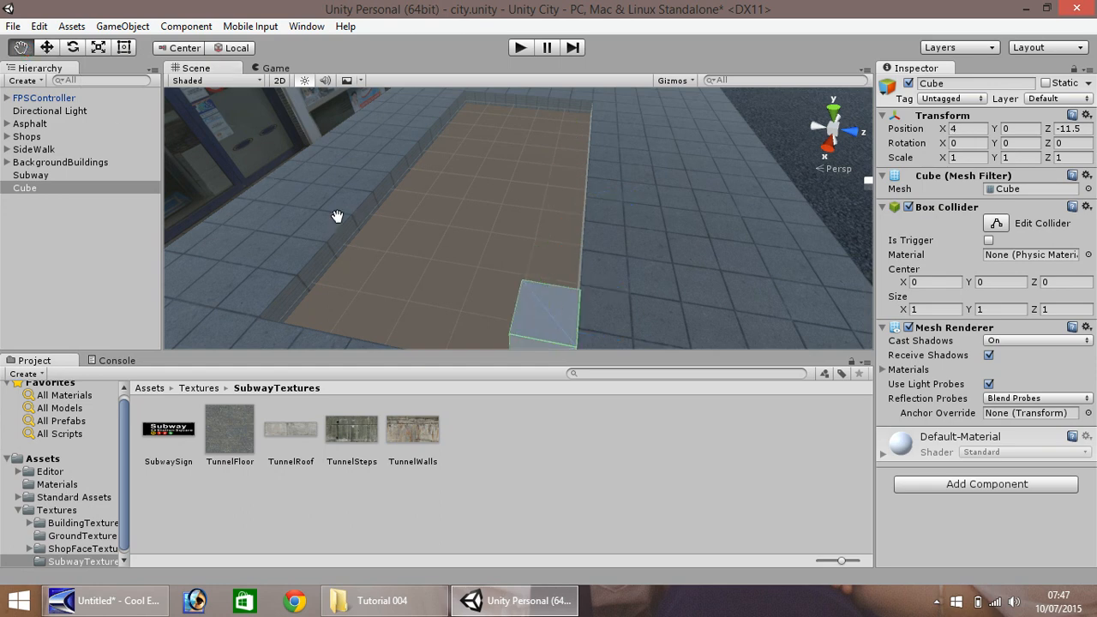
pyautogui.keyDown('alt'); pyautogui.moveTo(337, 216); pyautogui.dragTo(155, 197); pyautogui.keyUp('alt')
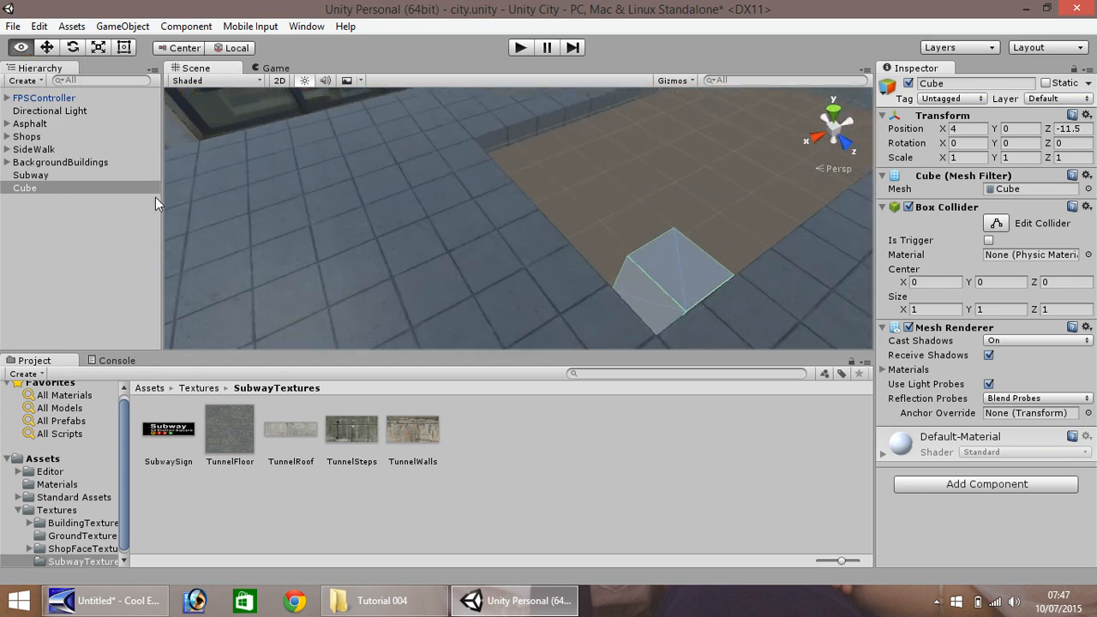
pyautogui.moveTo(428, 189); pyautogui.dragTo(1064, 174)
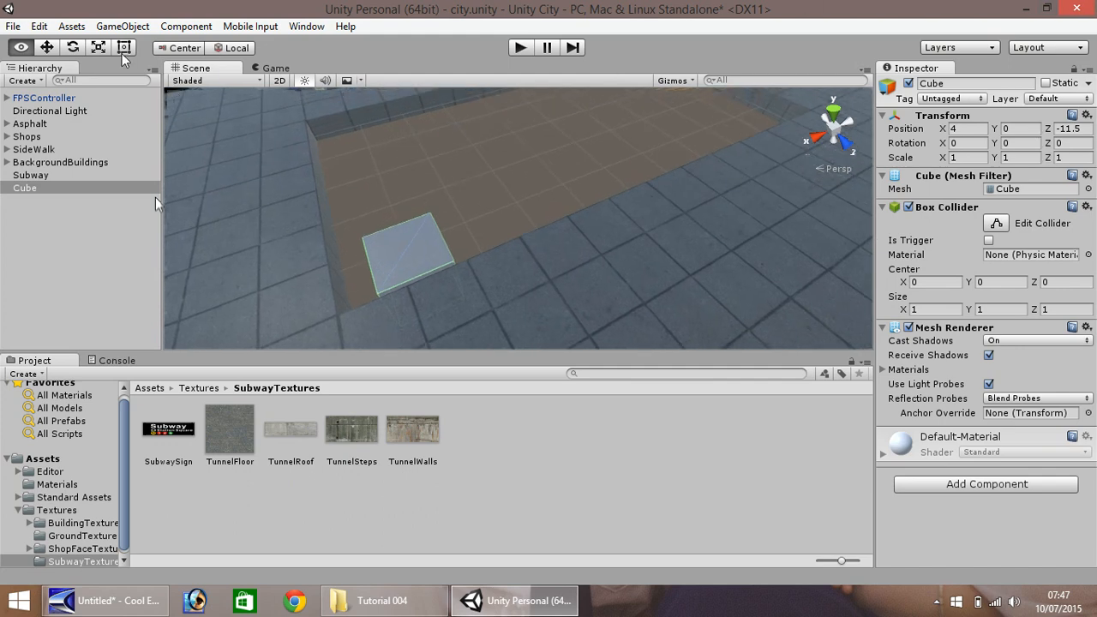
pyautogui.click(49, 49)
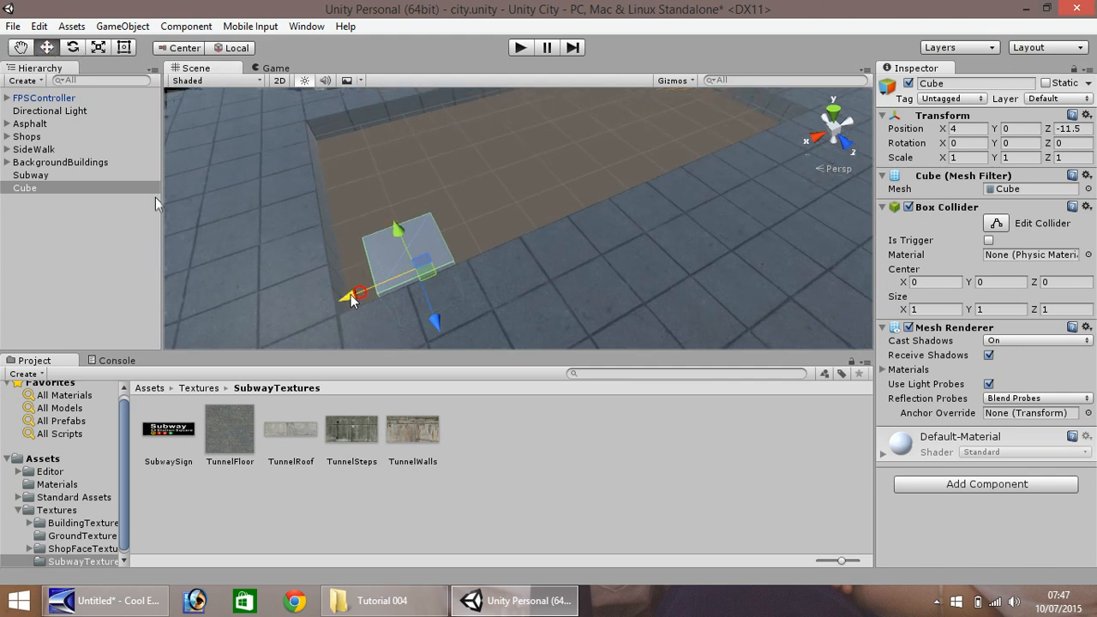
pyautogui.moveTo(352, 300); pyautogui.dragTo(314, 307)
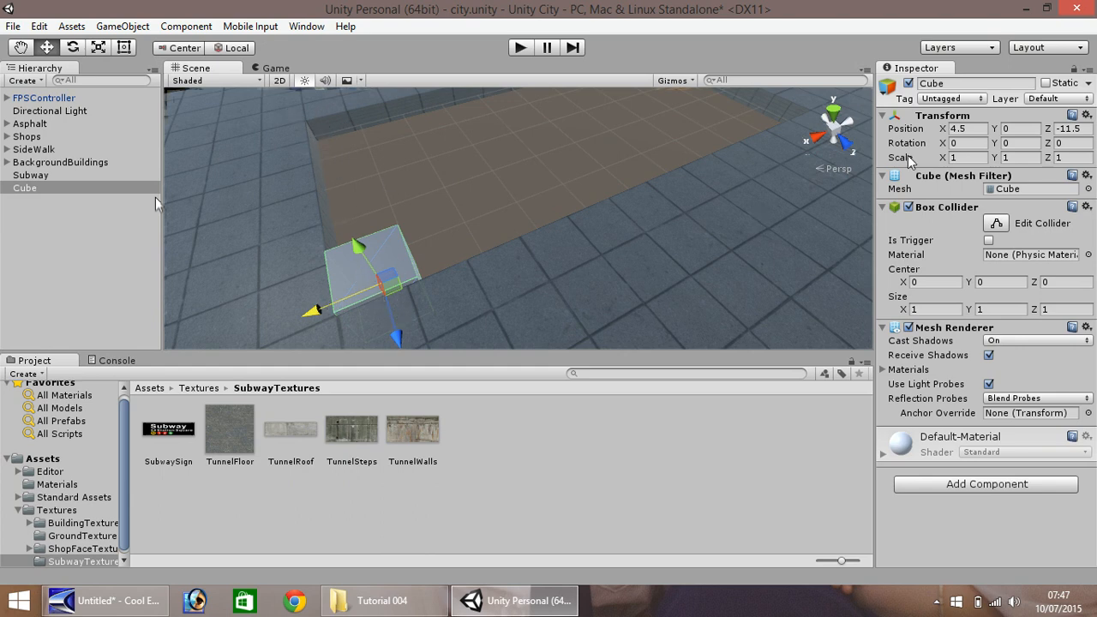
# Step: Set the cube's Z scale to 5 and move it to Z -13.5 so it spans the opening's width
pyautogui.click(286, 196)
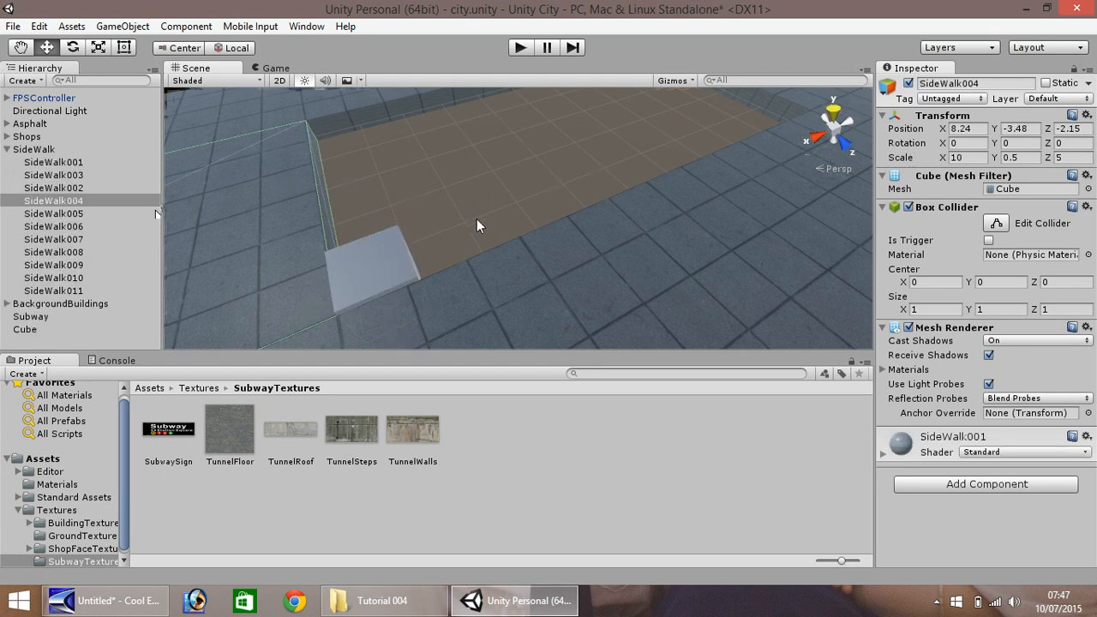
pyautogui.click(365, 271)
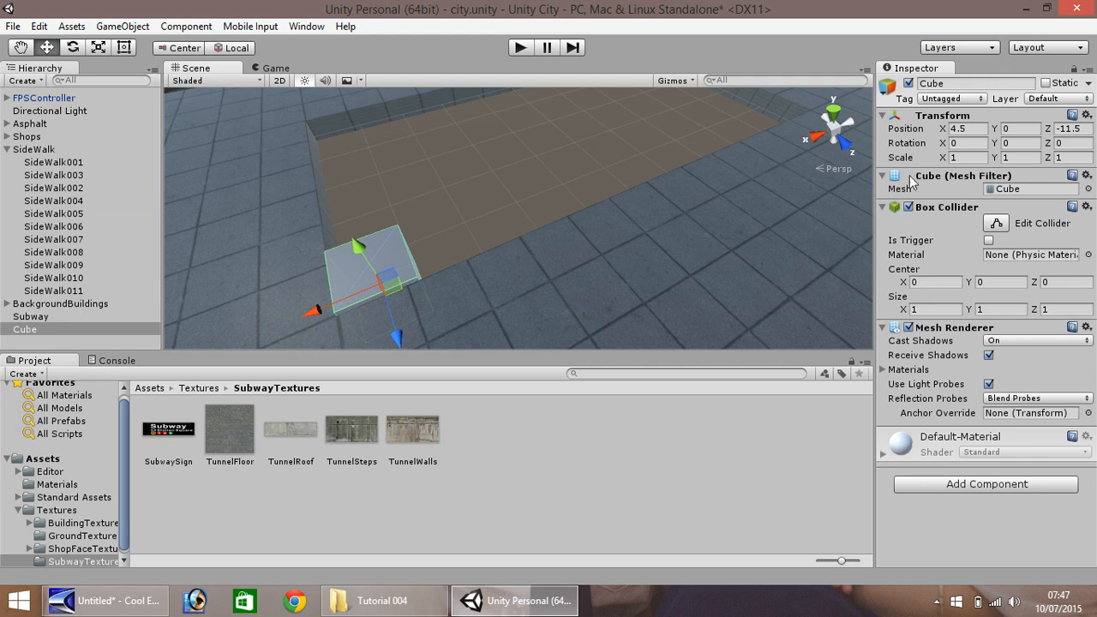
pyautogui.click(1067, 157)
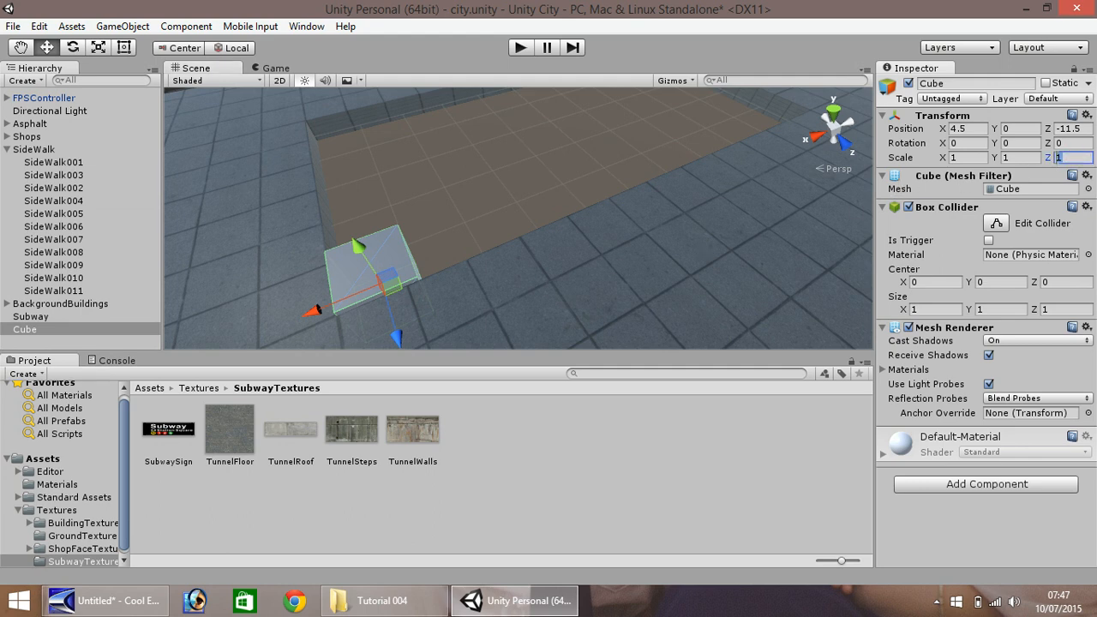
pyautogui.write('5')
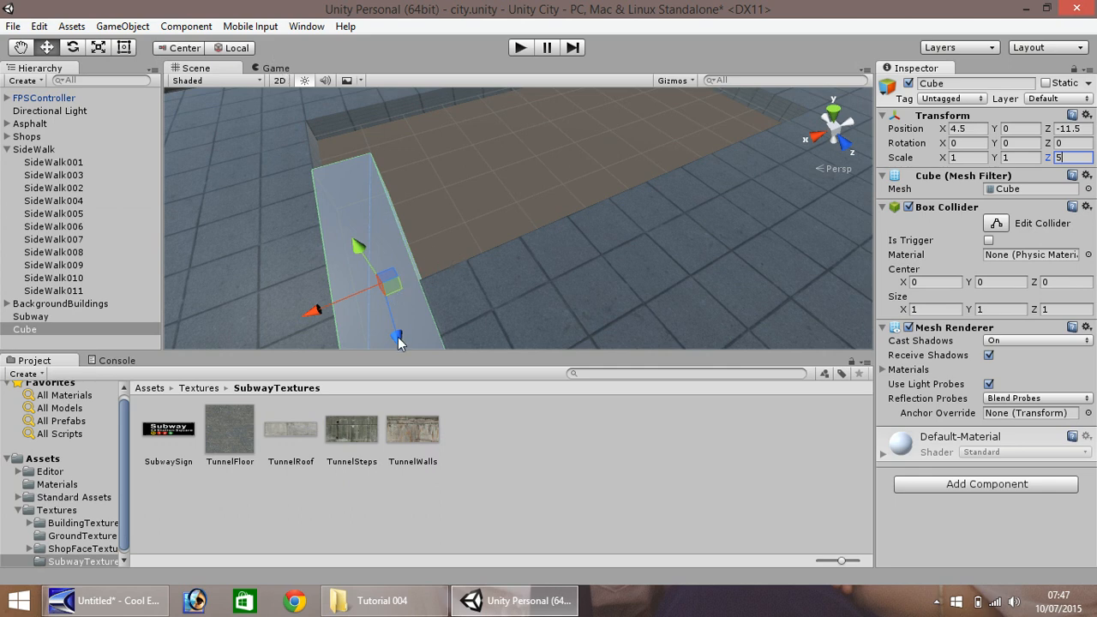
pyautogui.moveTo(398, 337); pyautogui.dragTo(370, 249)
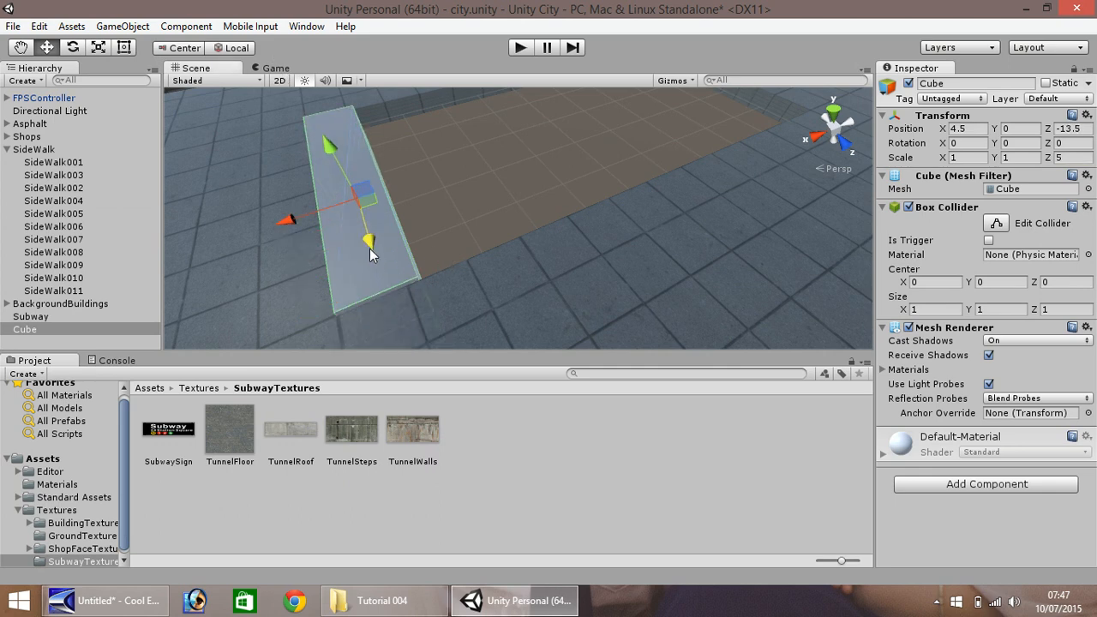
# Step: Apply the TunnelSteps texture to the stretched cube at the end of the opening
pyautogui.click(20, 48)
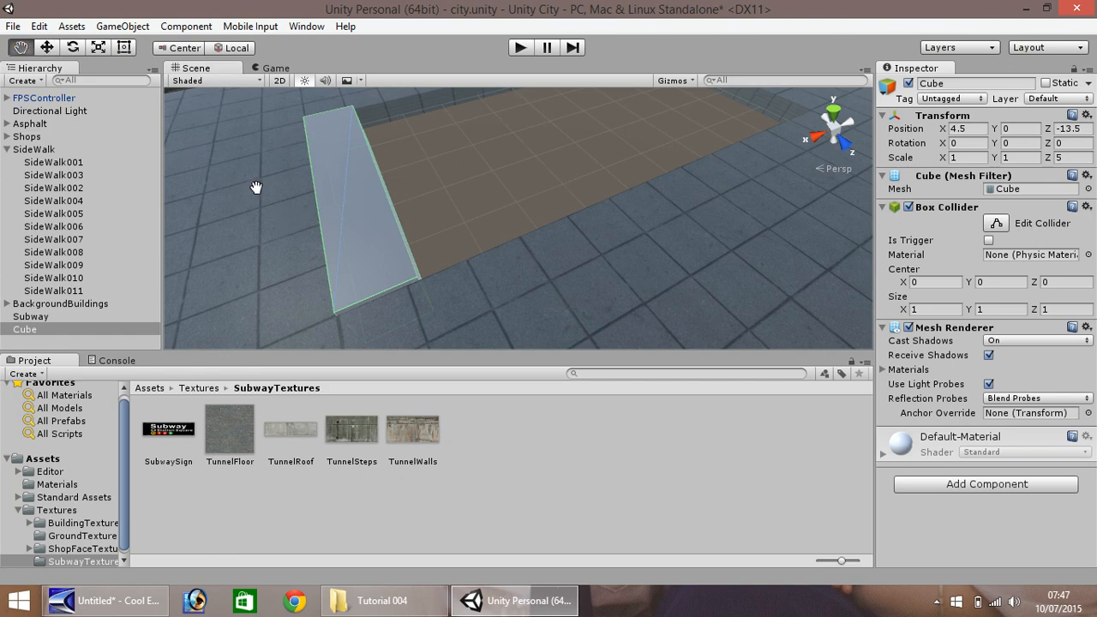
pyautogui.moveTo(257, 187); pyautogui.dragTo(231, 66)
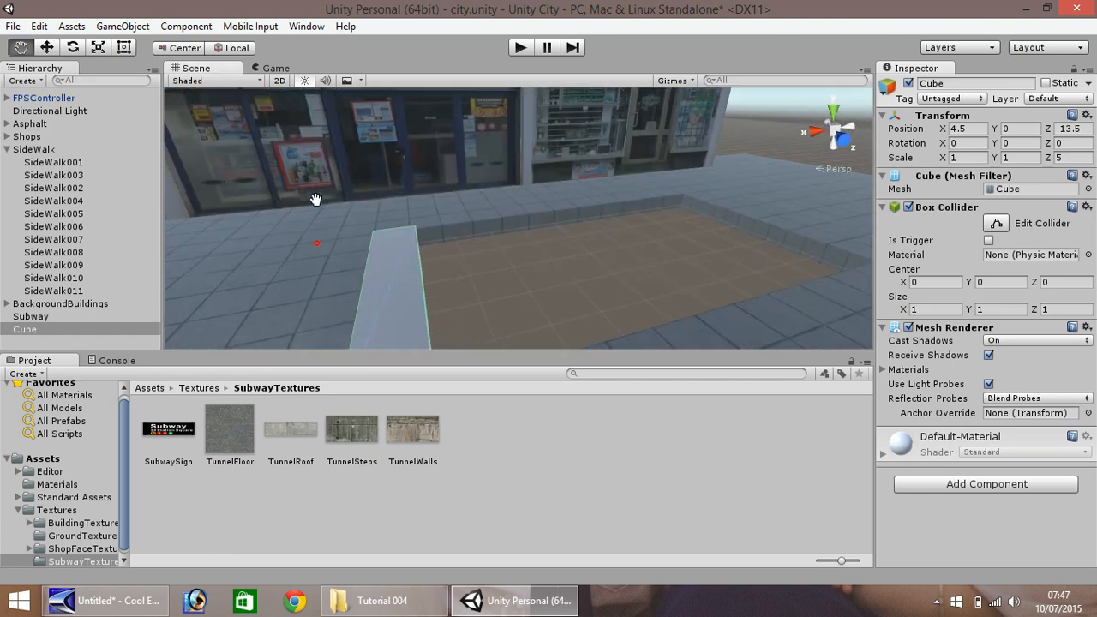
pyautogui.moveTo(317, 244); pyautogui.dragTo(322, 59)
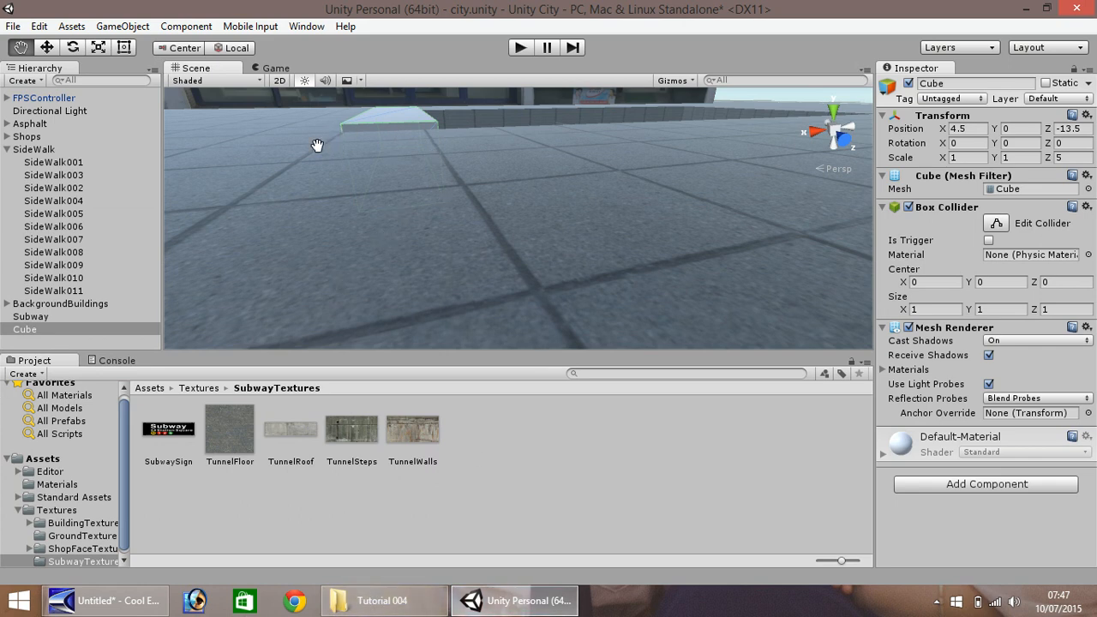
pyautogui.moveTo(286, 128); pyautogui.dragTo(287, 325)
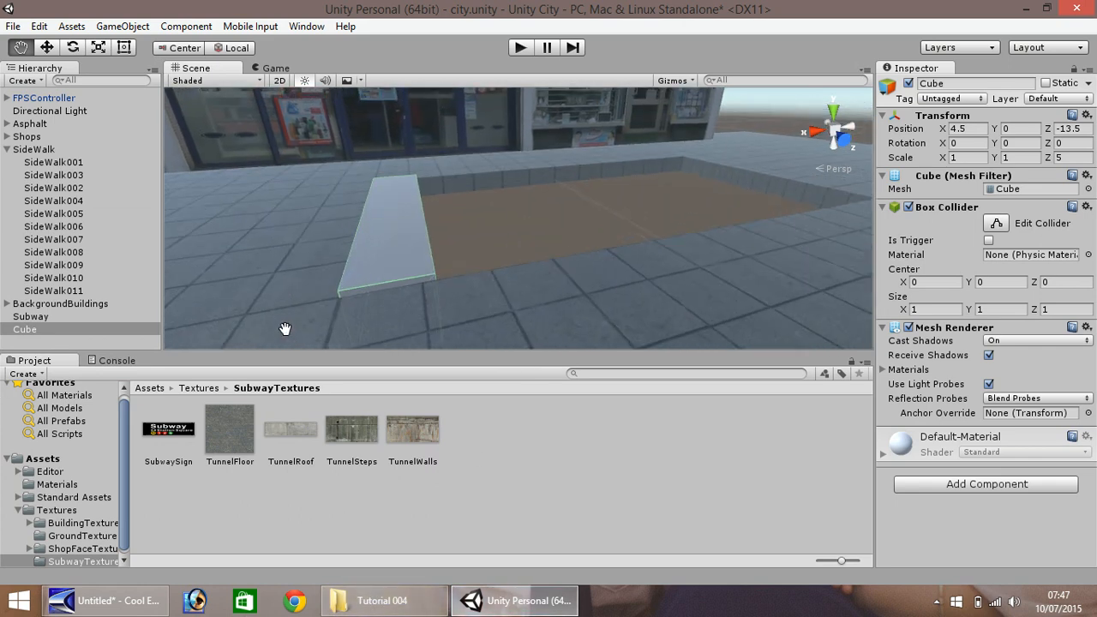
pyautogui.moveTo(268, 179); pyautogui.dragTo(258, 216)
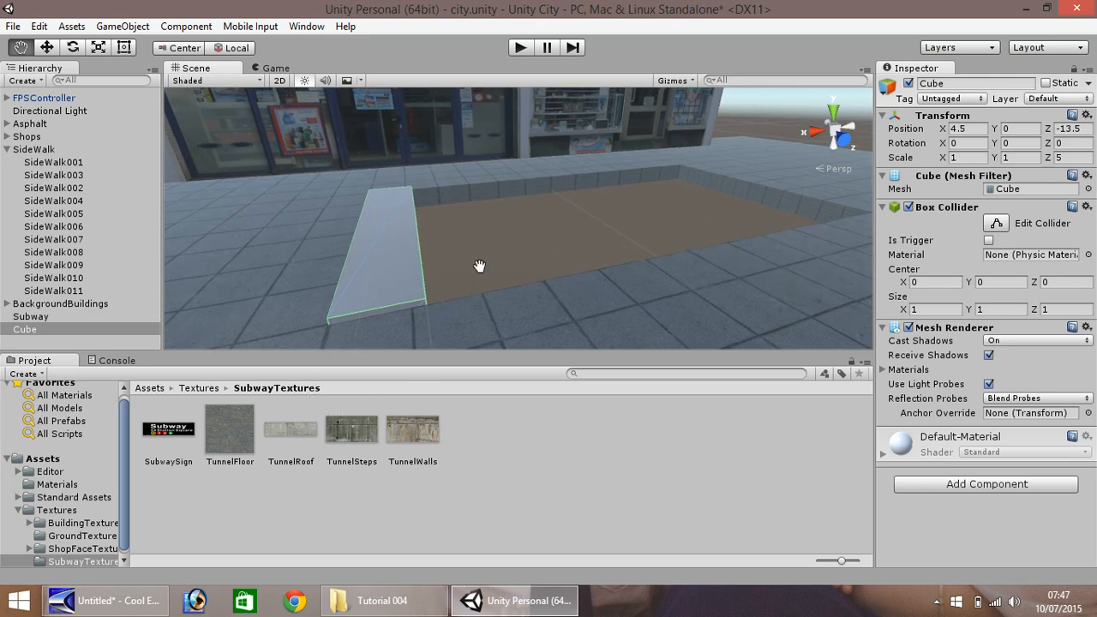
pyautogui.click(352, 431)
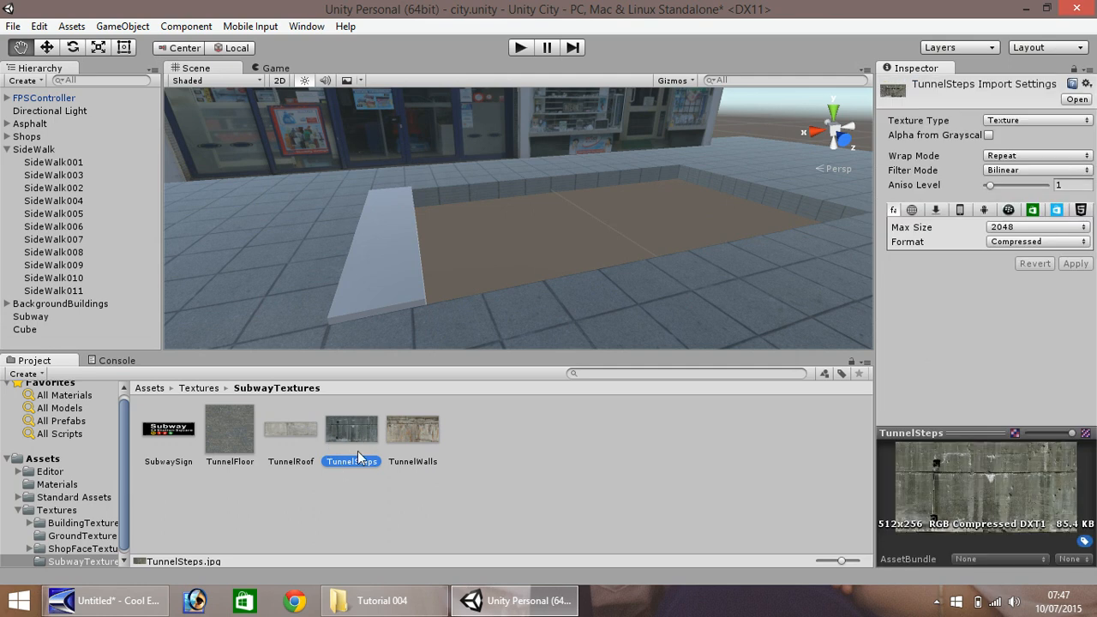
pyautogui.moveTo(349, 437); pyautogui.dragTo(386, 245)
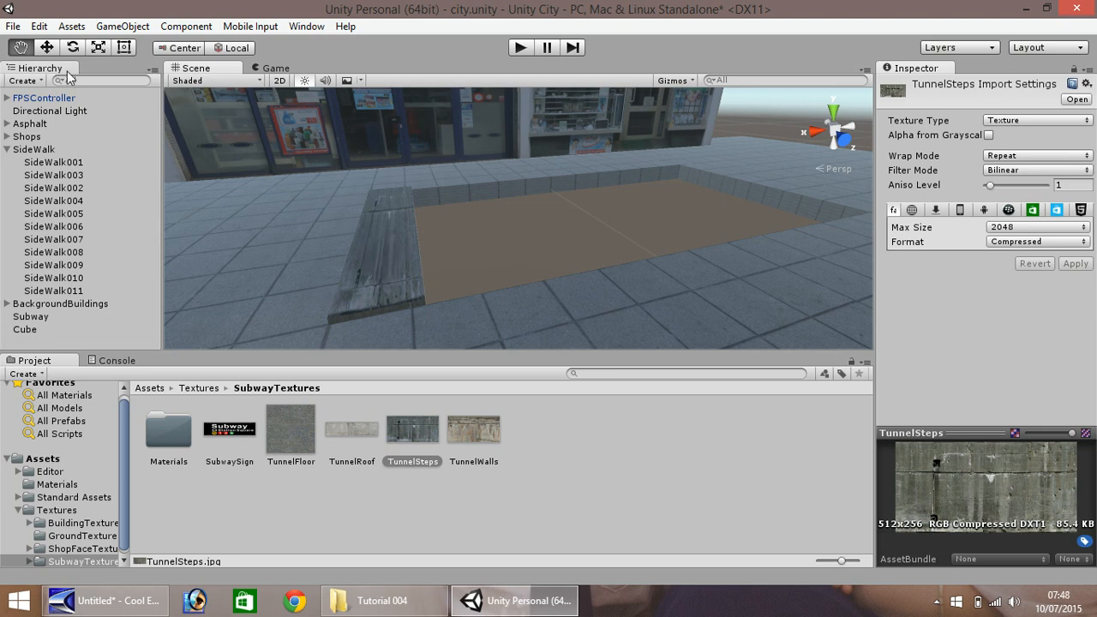
# Step: Switch the cube's Inspector to Debug mode and set the TunnelSteps texture scale to X 2, Y 2
pyautogui.press('w')
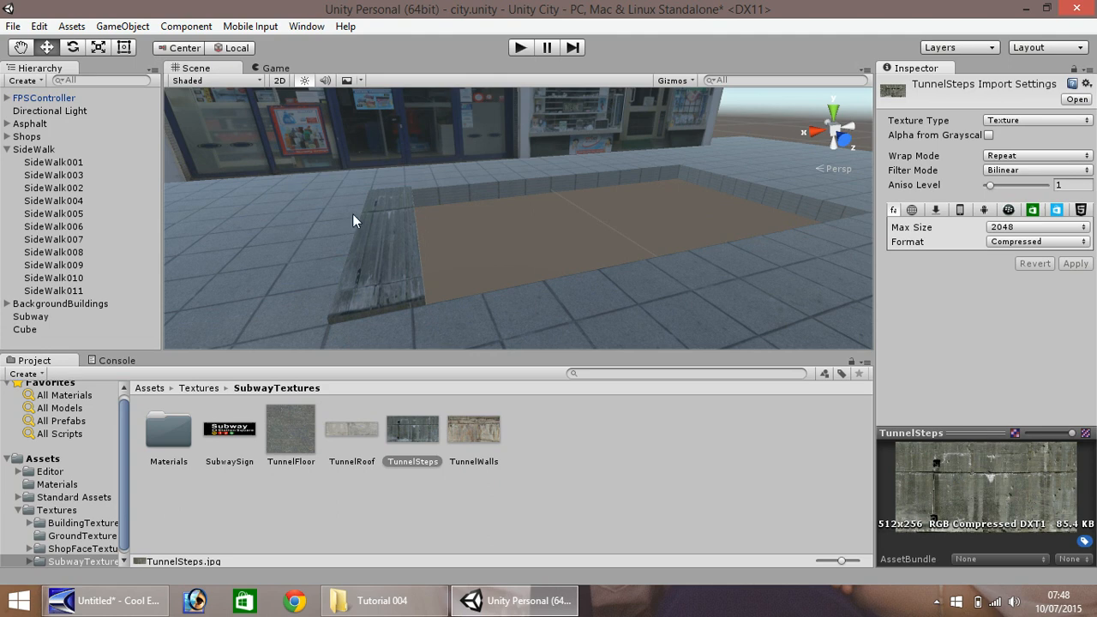
pyautogui.click(404, 240)
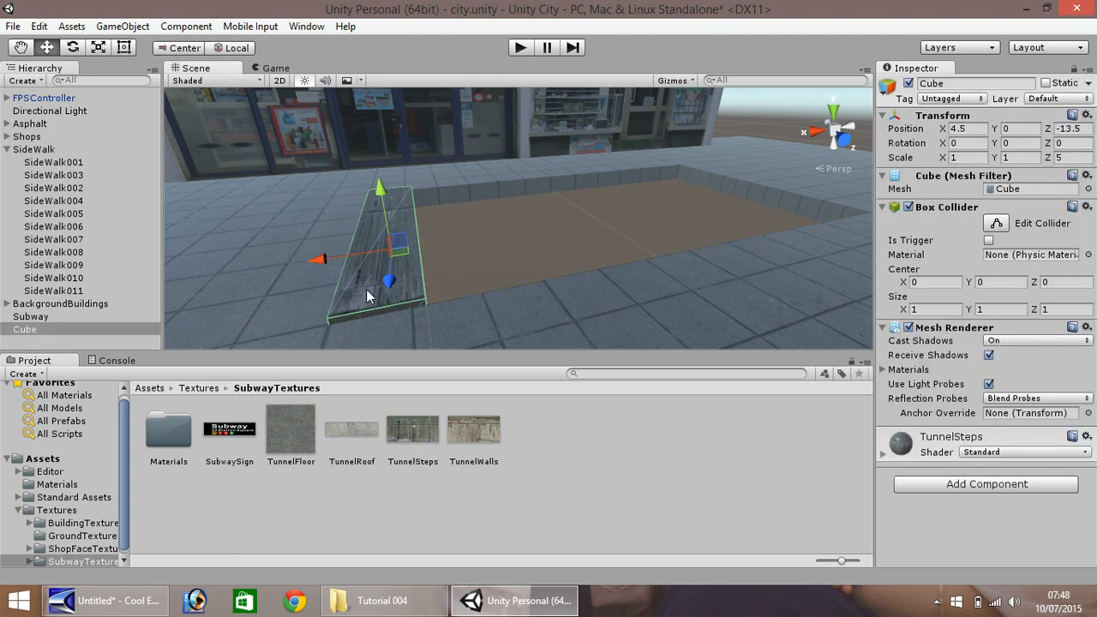
pyautogui.click(1086, 70)
pyautogui.click(1025, 104)
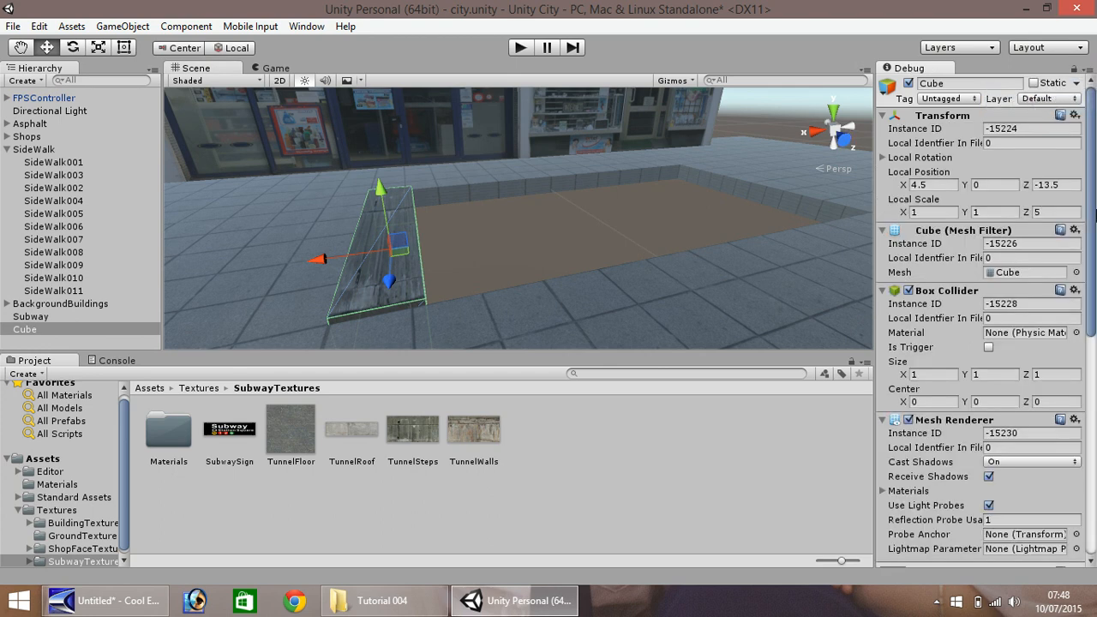
pyautogui.moveTo(1094, 208); pyautogui.dragTo(1027, 427)
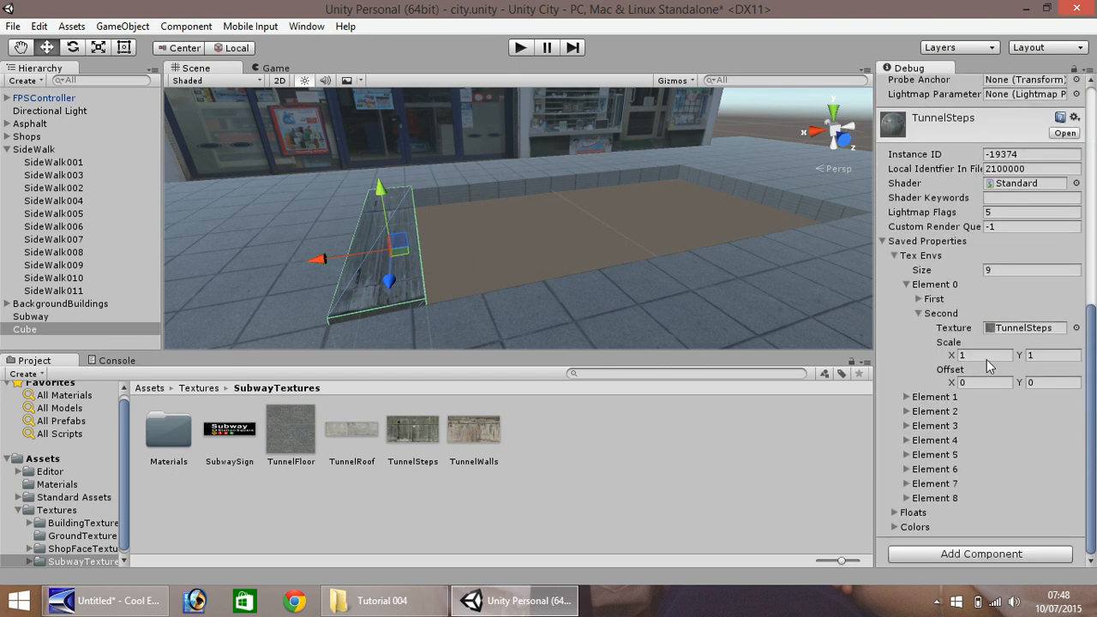
pyautogui.write('2')
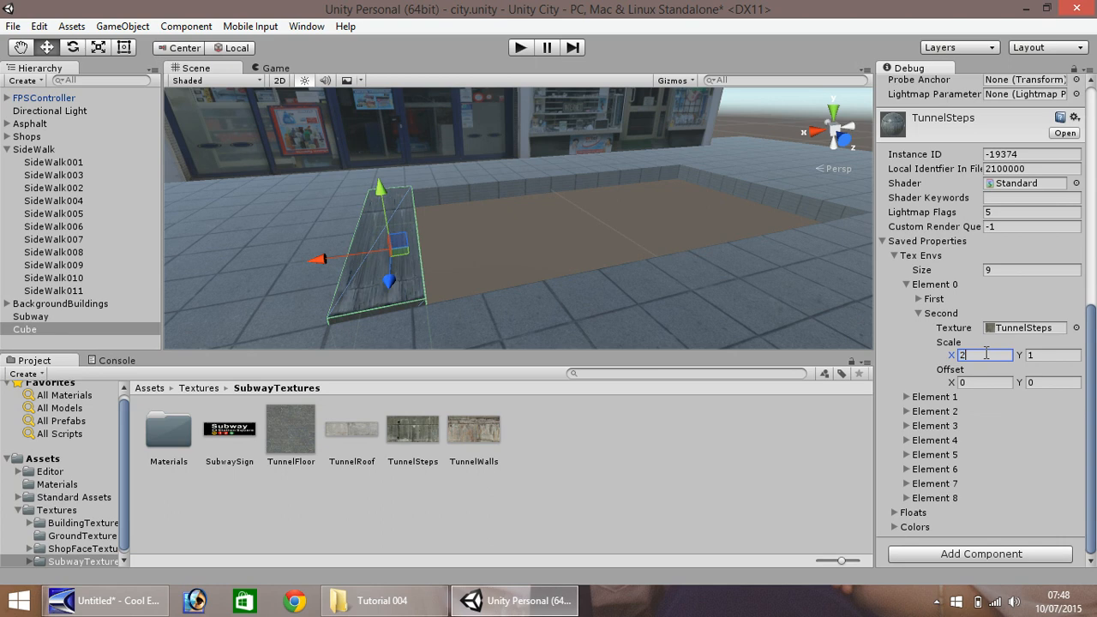
pyautogui.press('Tab')
pyautogui.write('2')
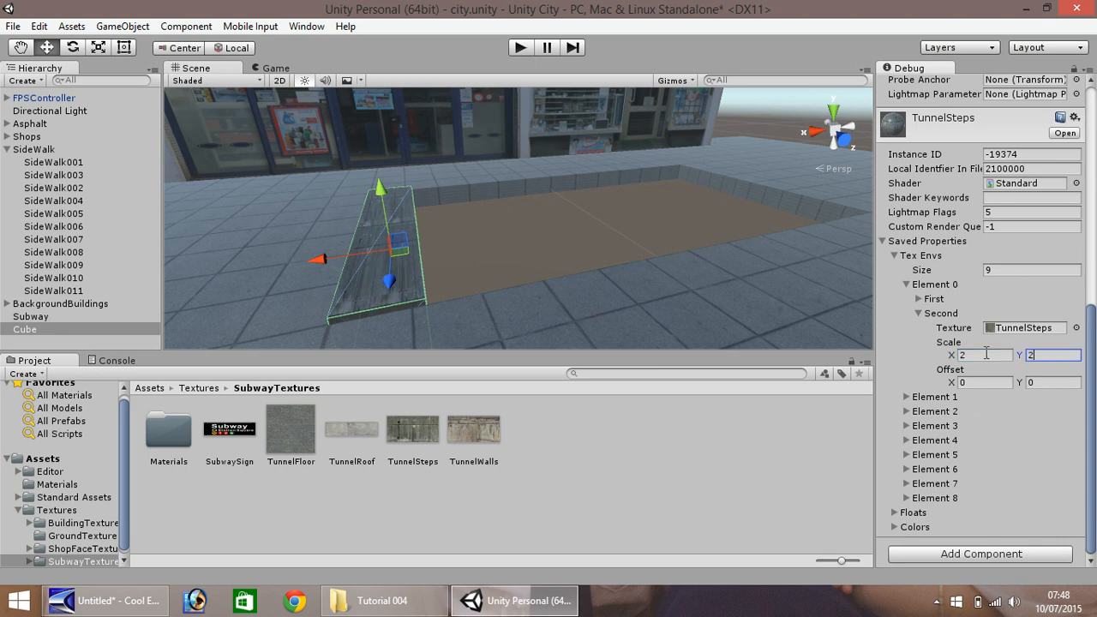
# Step: Set the TunnelSteps texture scale to X 1, Y 1 and return the Inspector to Normal mode
pyautogui.press('BackSpace')
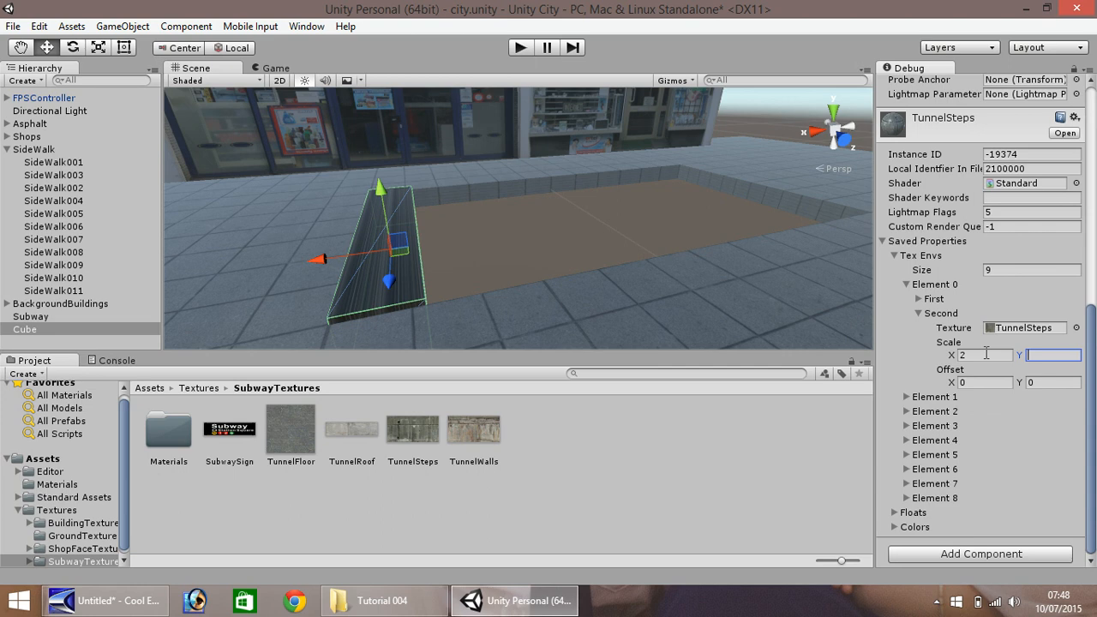
pyautogui.write('1')
pyautogui.click(981, 355)
pyautogui.write('1')
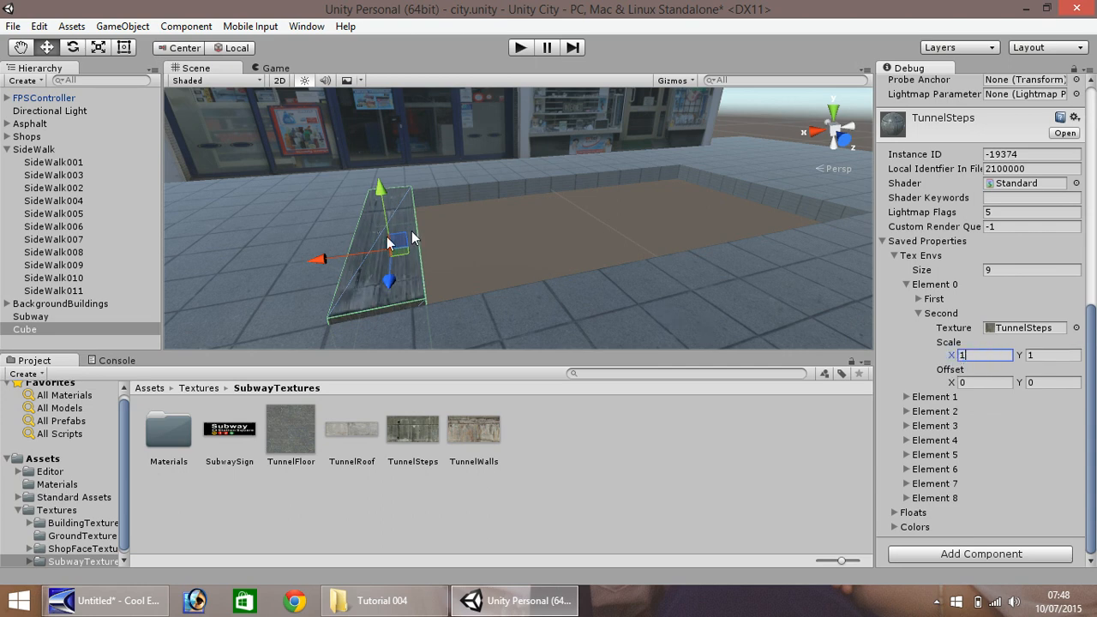
pyautogui.click(284, 245)
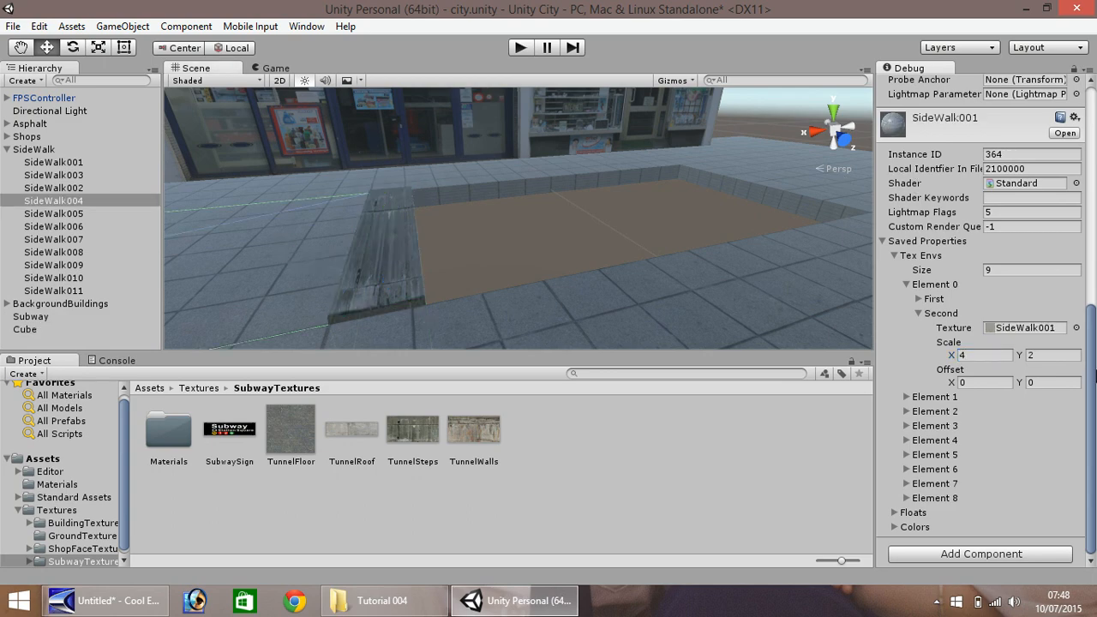
pyautogui.moveTo(1091, 374); pyautogui.dragTo(1083, 137)
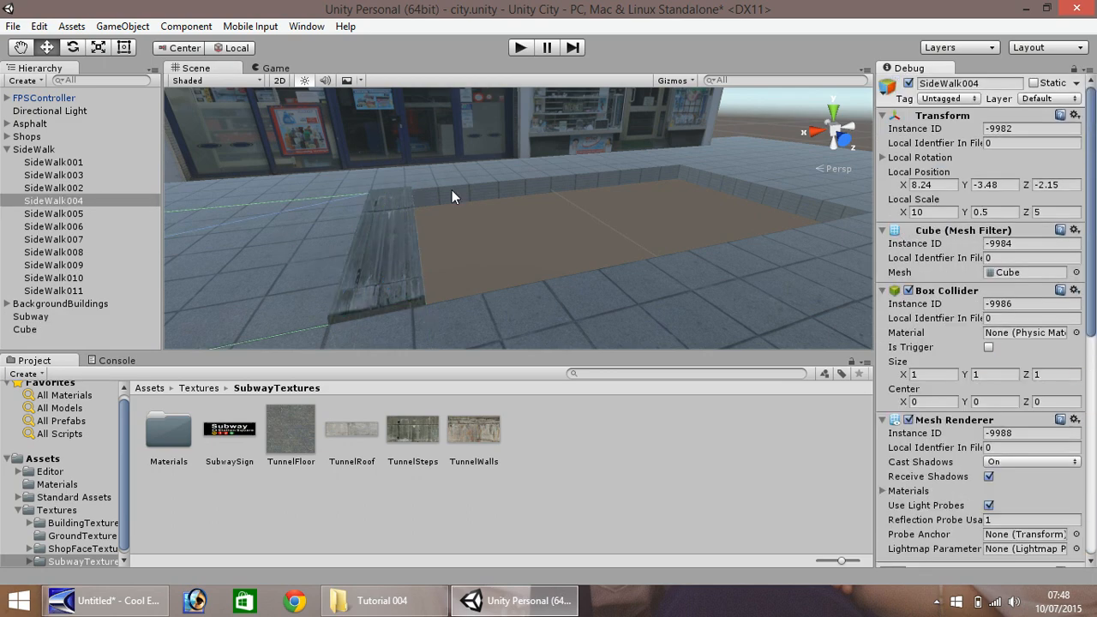
pyautogui.click(1088, 69)
pyautogui.click(1033, 90)
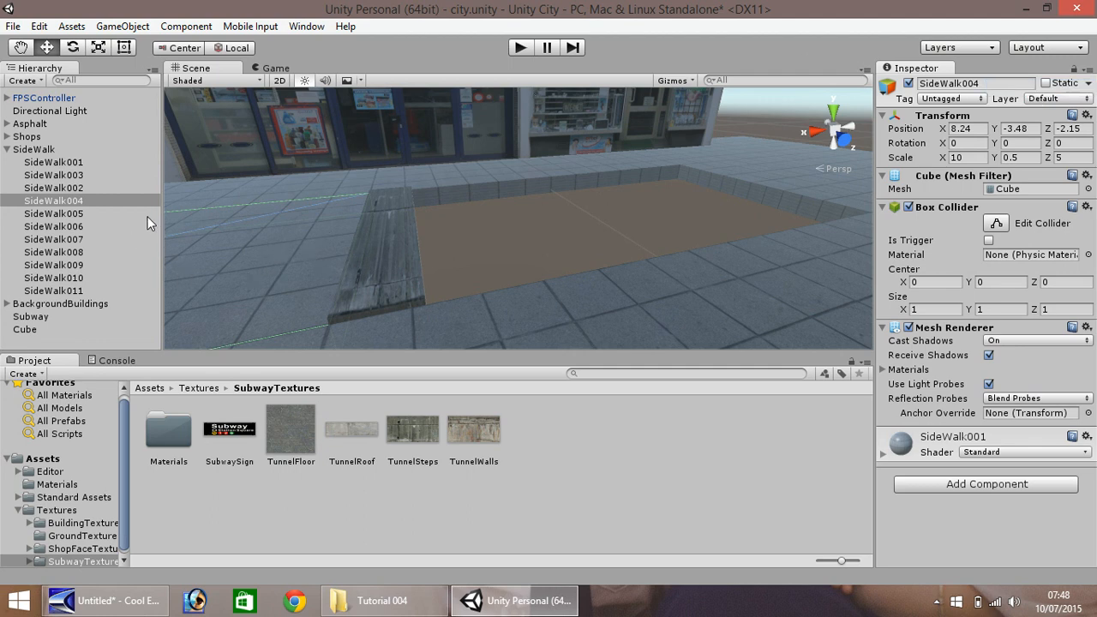
# Step: Rename the textured cube at the end of the opening as Step001
pyautogui.click(385, 247)
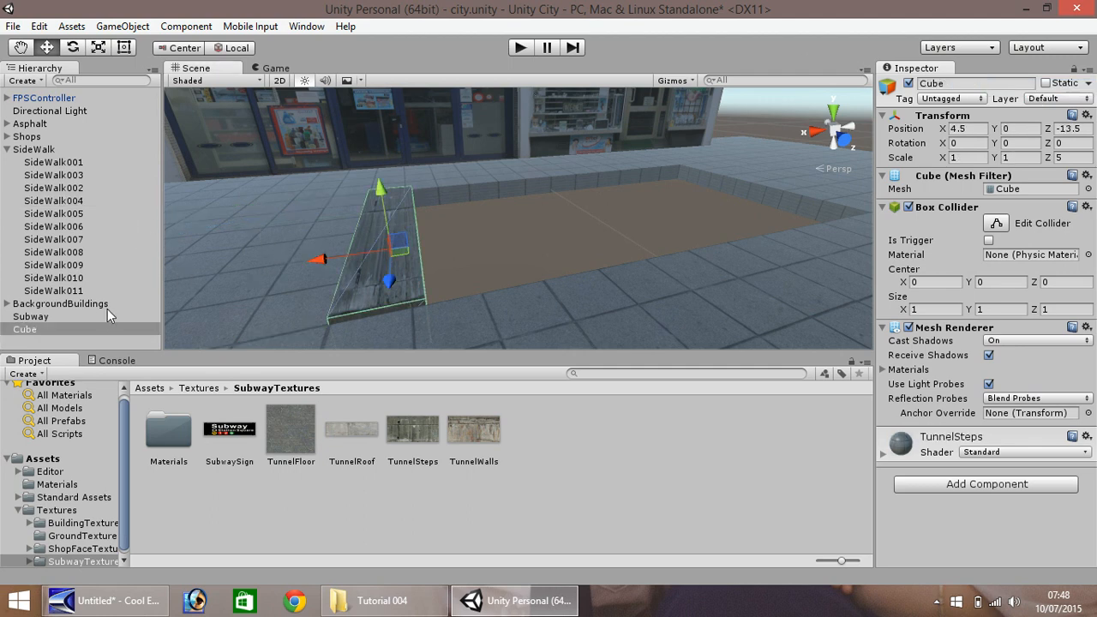
pyautogui.rightClick(35, 333)
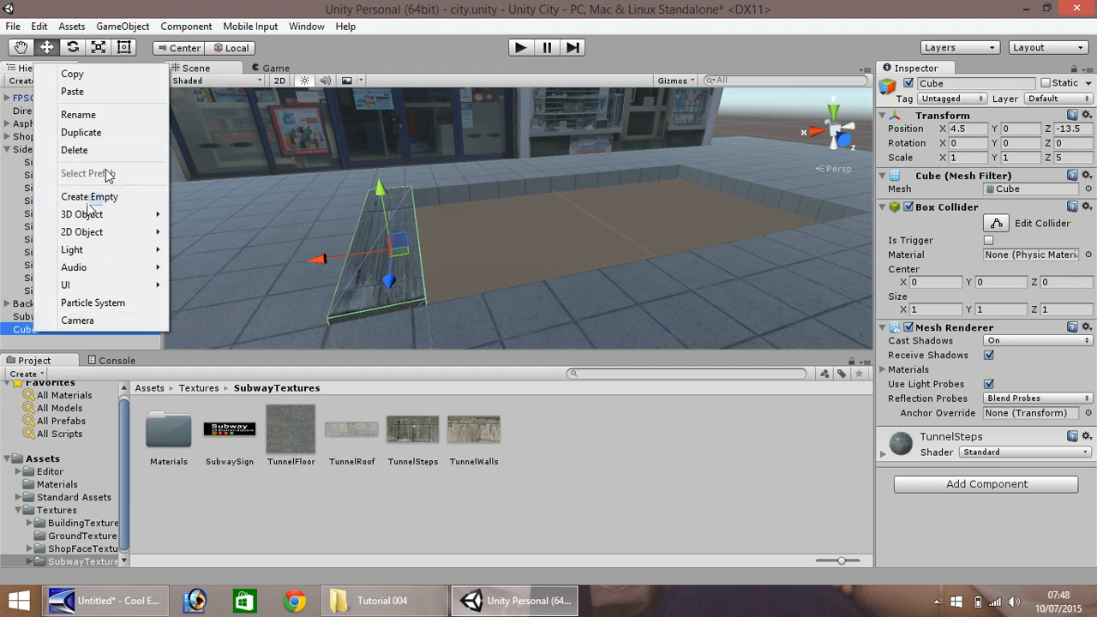
pyautogui.click(77, 115)
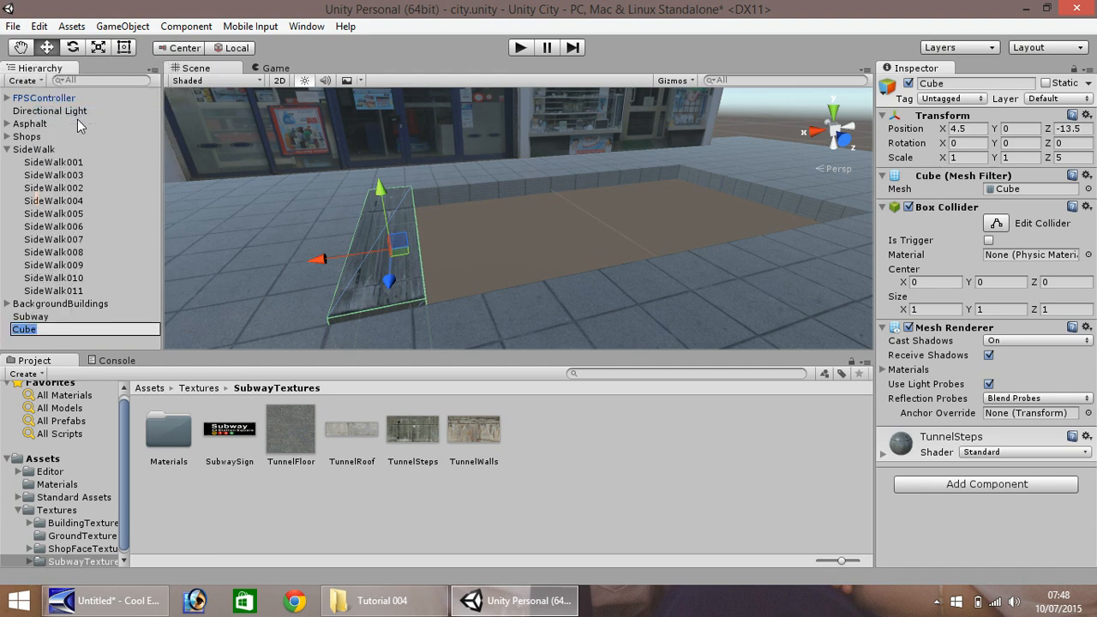
pyautogui.write('Step001')
pyautogui.press('Return')
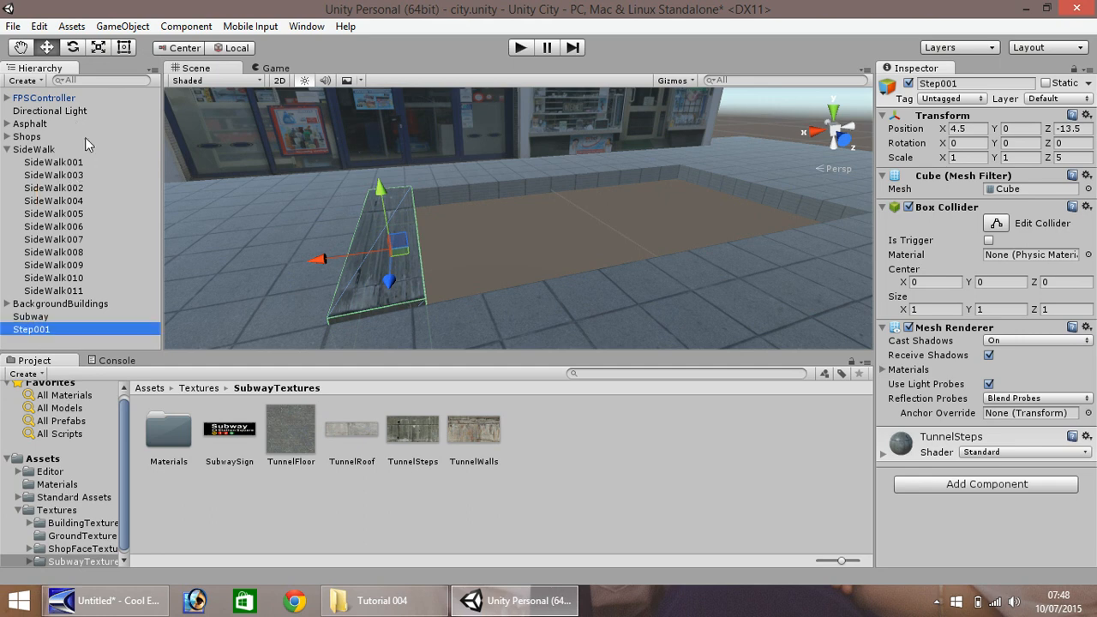
# Step: Create an empty child object named Steps under Subway and parent Step001 to it
pyautogui.click(37, 318)
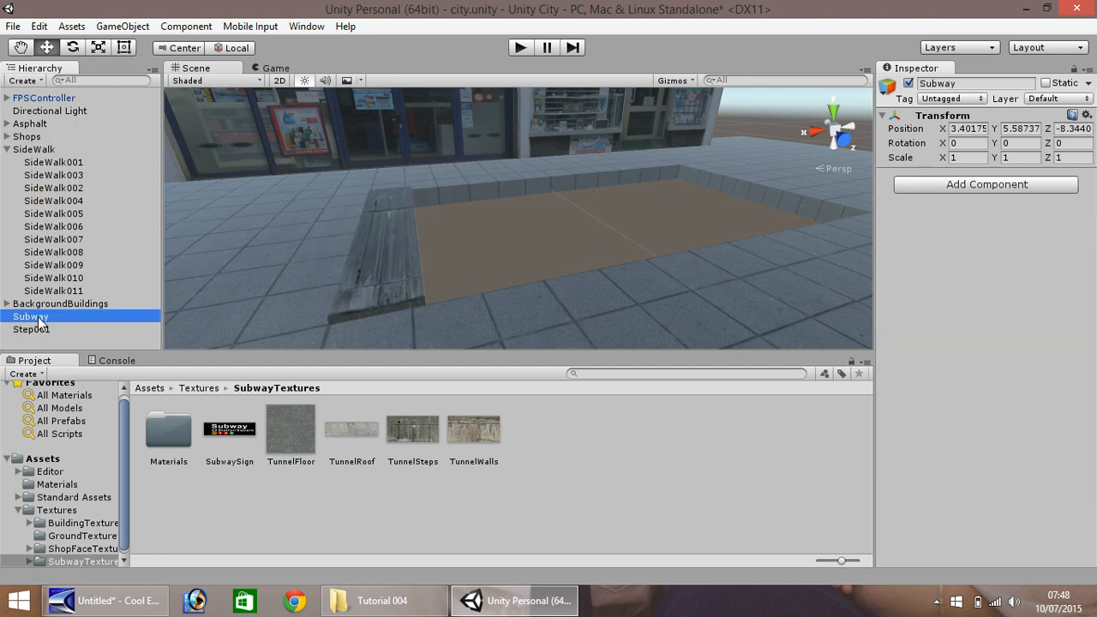
pyautogui.rightClick(38, 319)
pyautogui.click(108, 183)
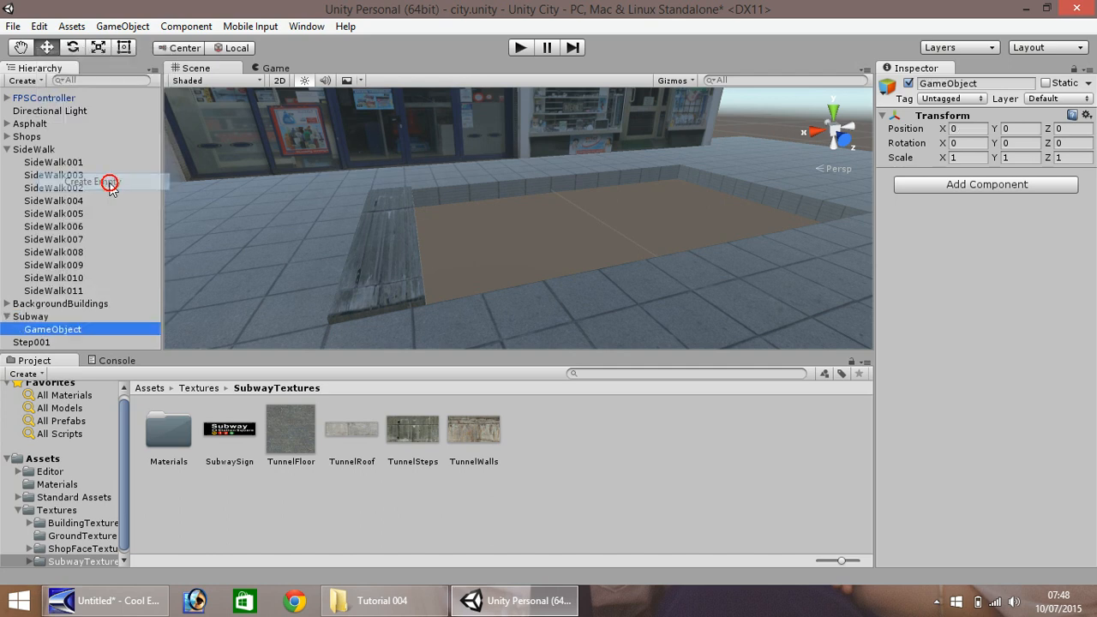
pyautogui.rightClick(39, 328)
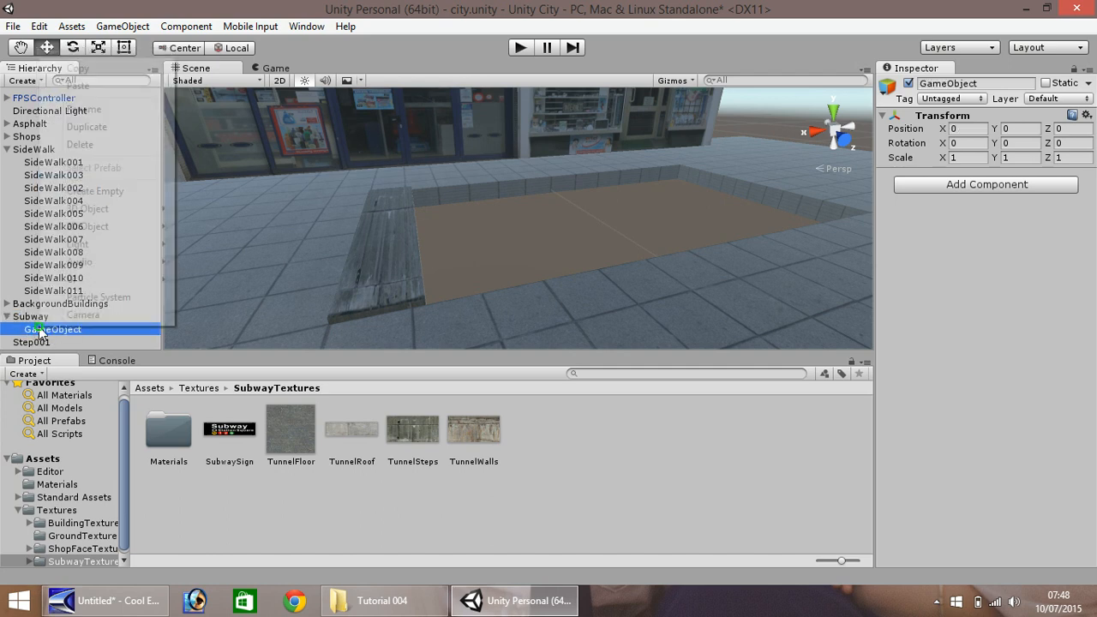
pyautogui.click(82, 111)
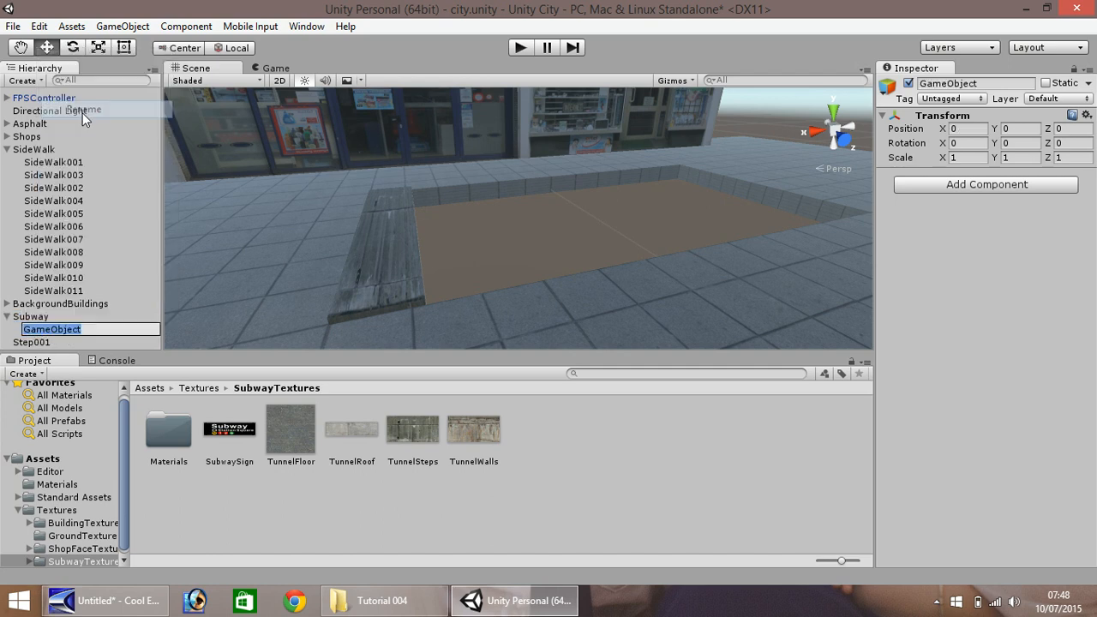
pyautogui.write('Step')
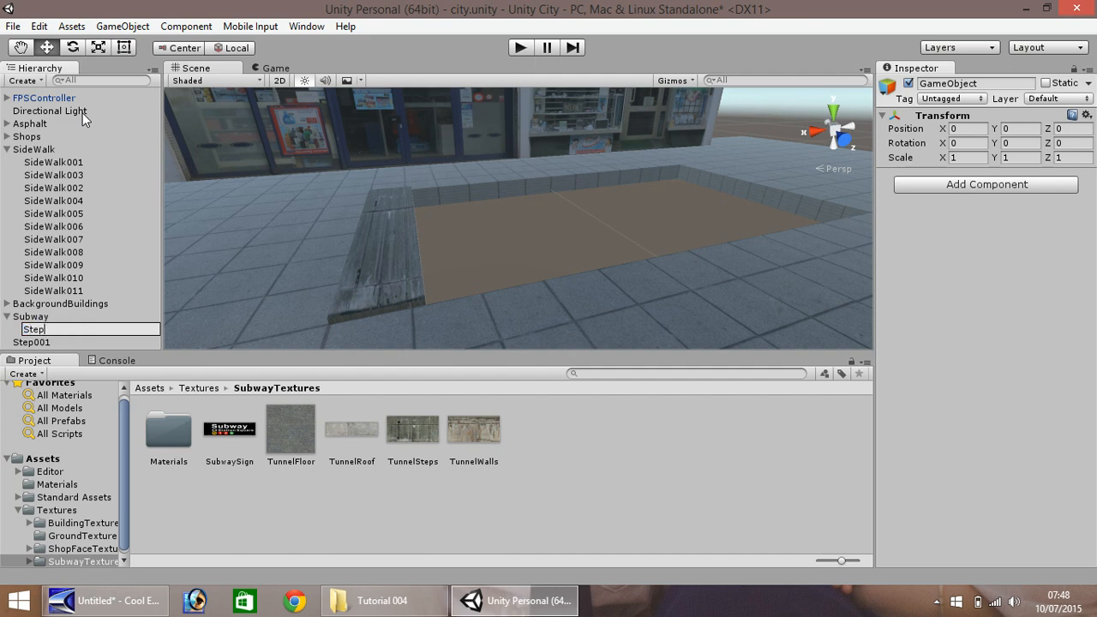
pyautogui.write('s')
pyautogui.press('Return')
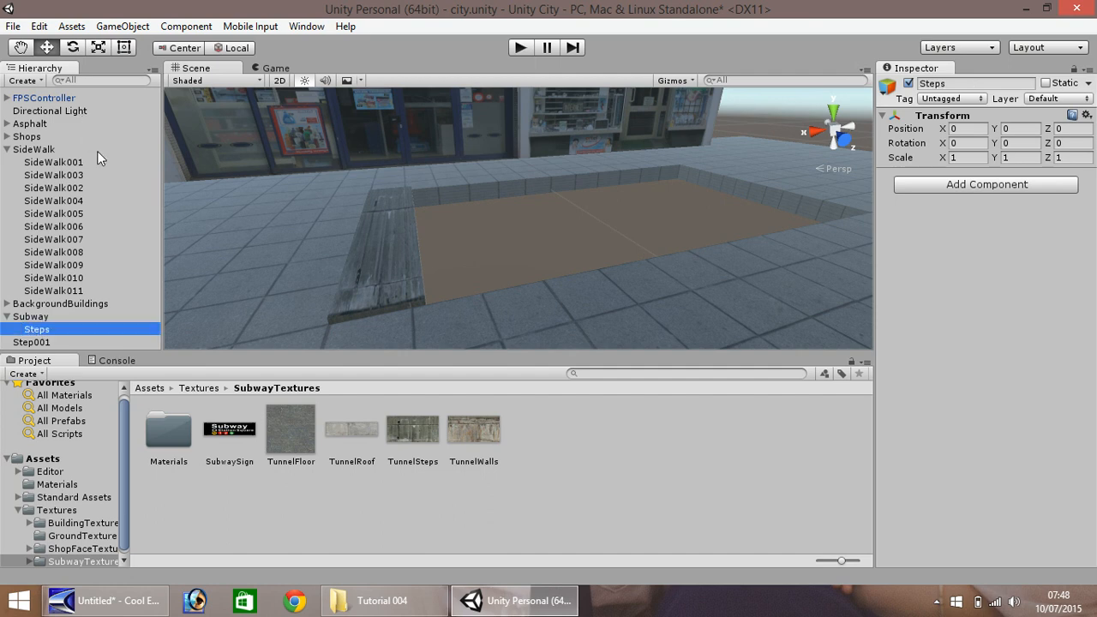
pyautogui.moveTo(31, 343); pyautogui.dragTo(39, 329)
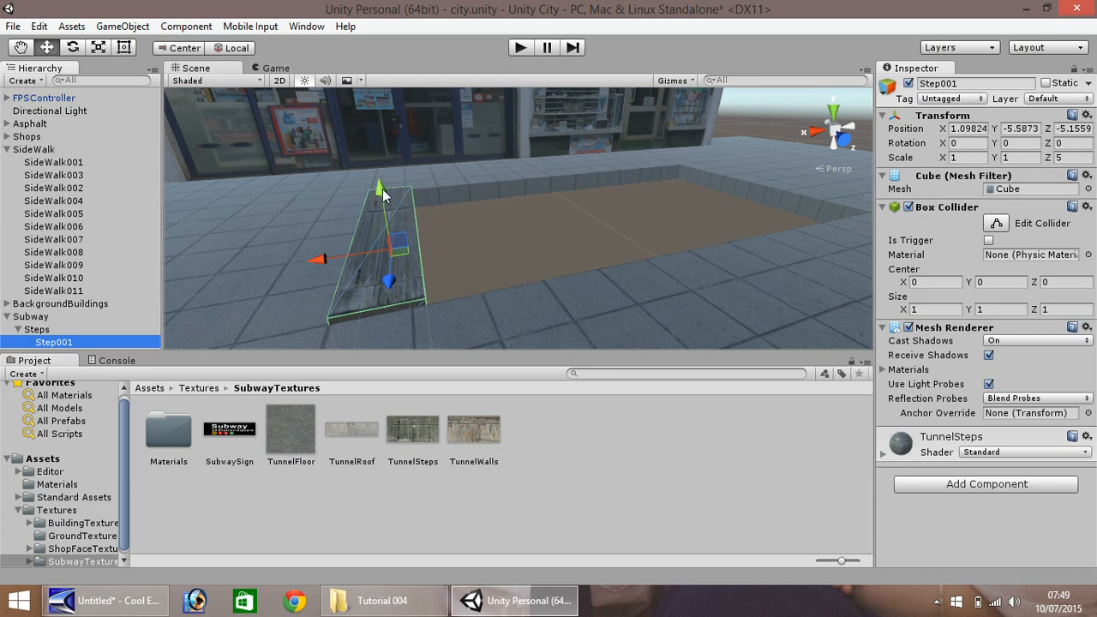
# Step: Set Step001's X scale to 0.5 and move it in snap increments to X 1.6, Y -5.79, against the end of the opening
pyautogui.moveTo(382, 195); pyautogui.dragTo(382, 200)
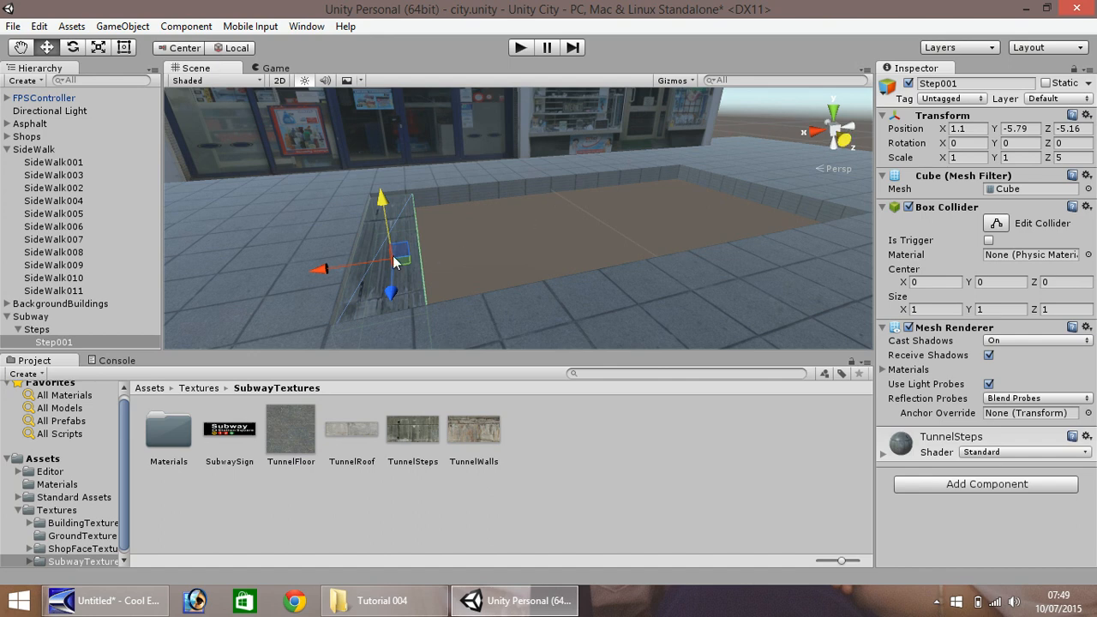
pyautogui.click(974, 157)
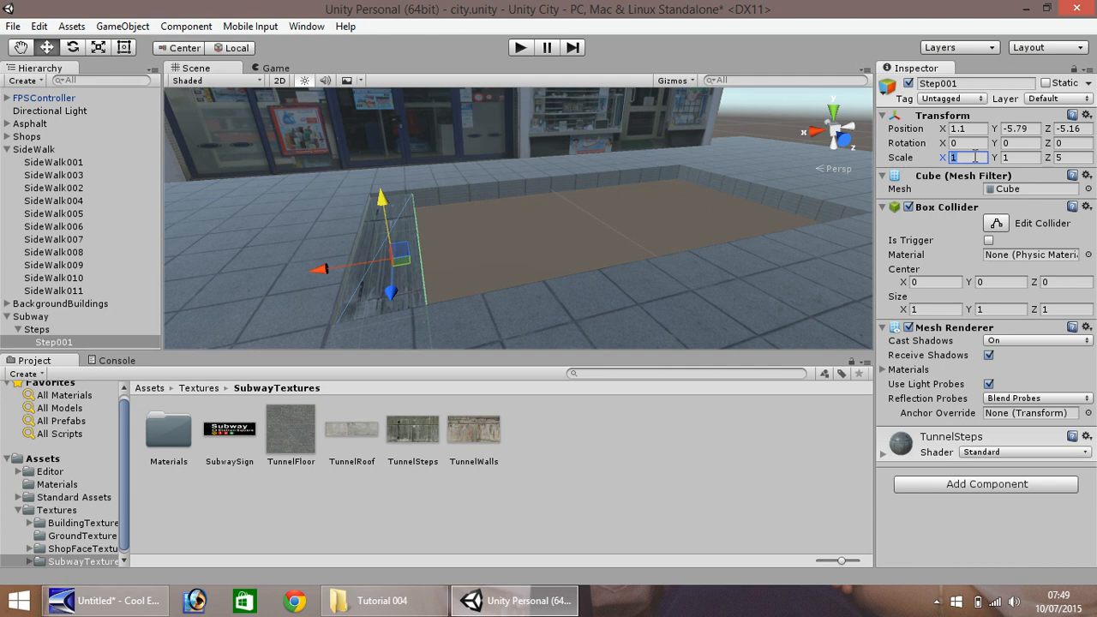
pyautogui.write('0.5')
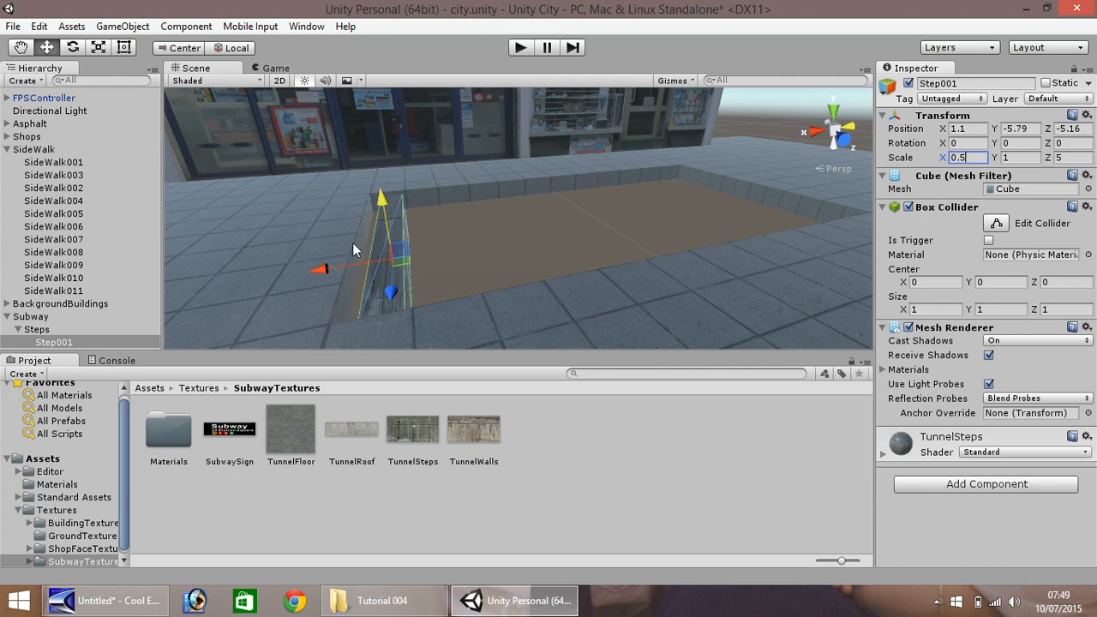
pyautogui.moveTo(332, 266); pyautogui.dragTo(317, 274)
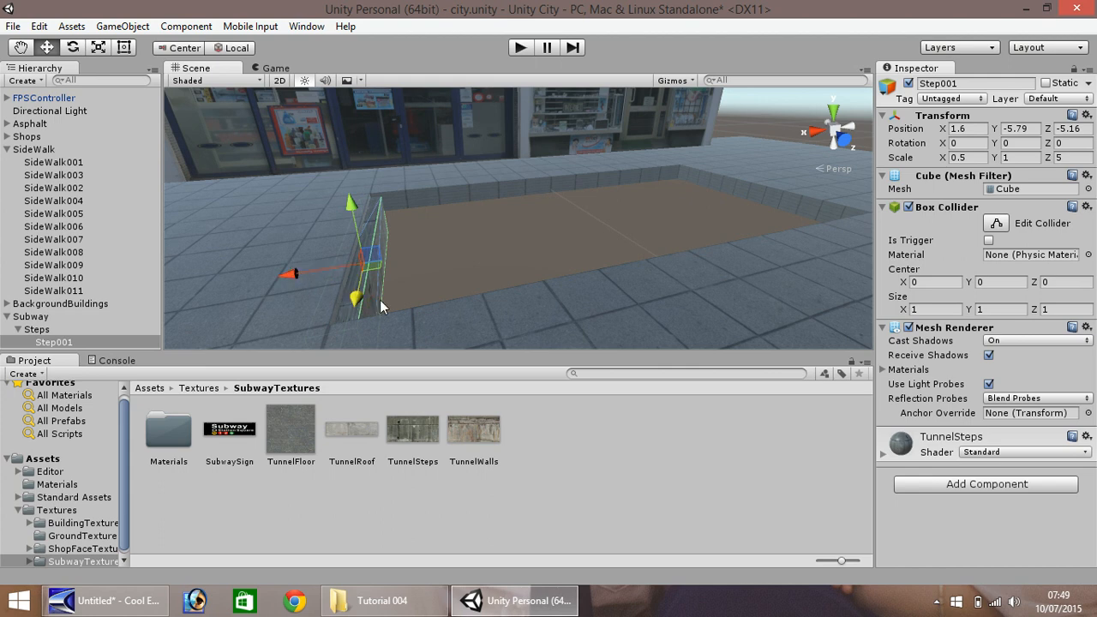
# Step: Duplicate Step001 twice as descending steps, placing the copies at X 1.1, Y -5.99 and X 0.6, Y -6.19
pyautogui.hotkey('ctrl', 'd')
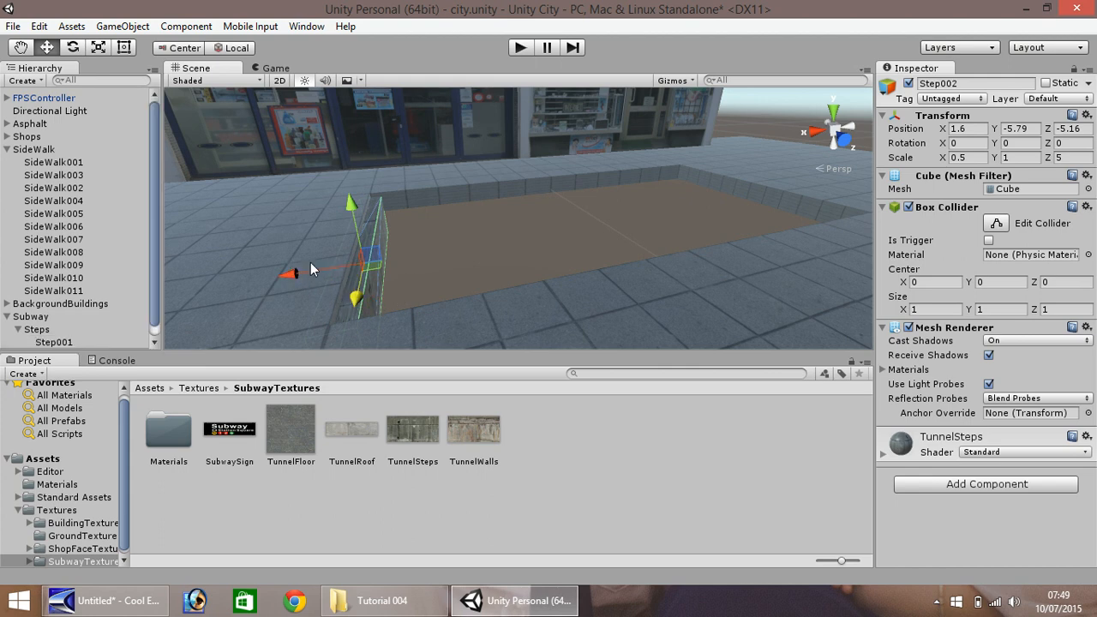
pyautogui.moveTo(300, 272); pyautogui.dragTo(327, 279)
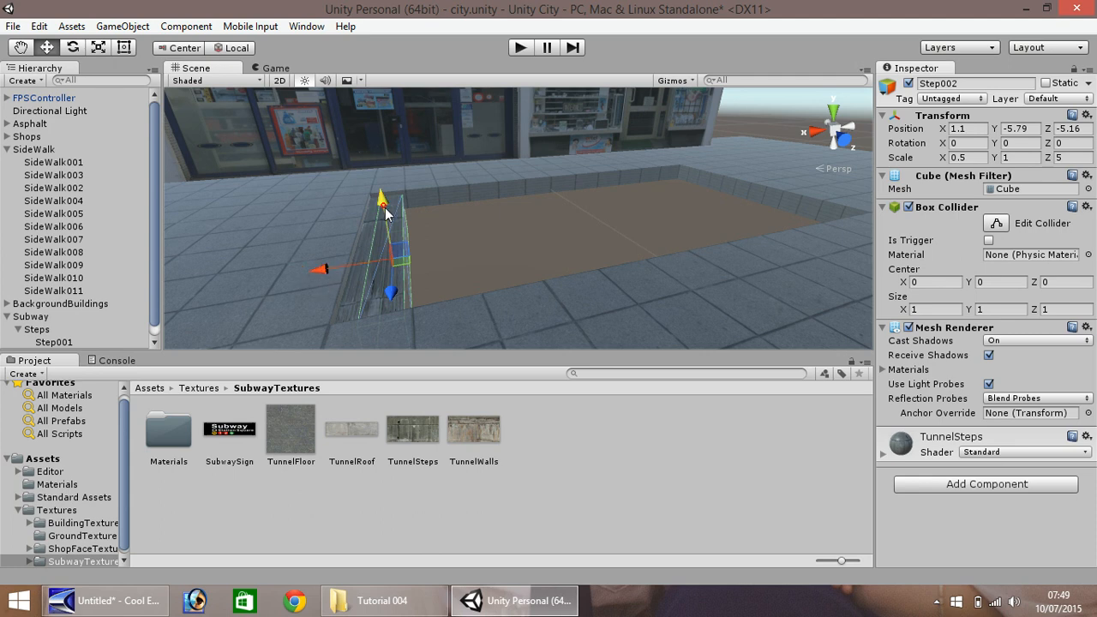
pyautogui.moveTo(384, 224); pyautogui.dragTo(385, 221)
pyautogui.hotkey('ctrl', 'd')
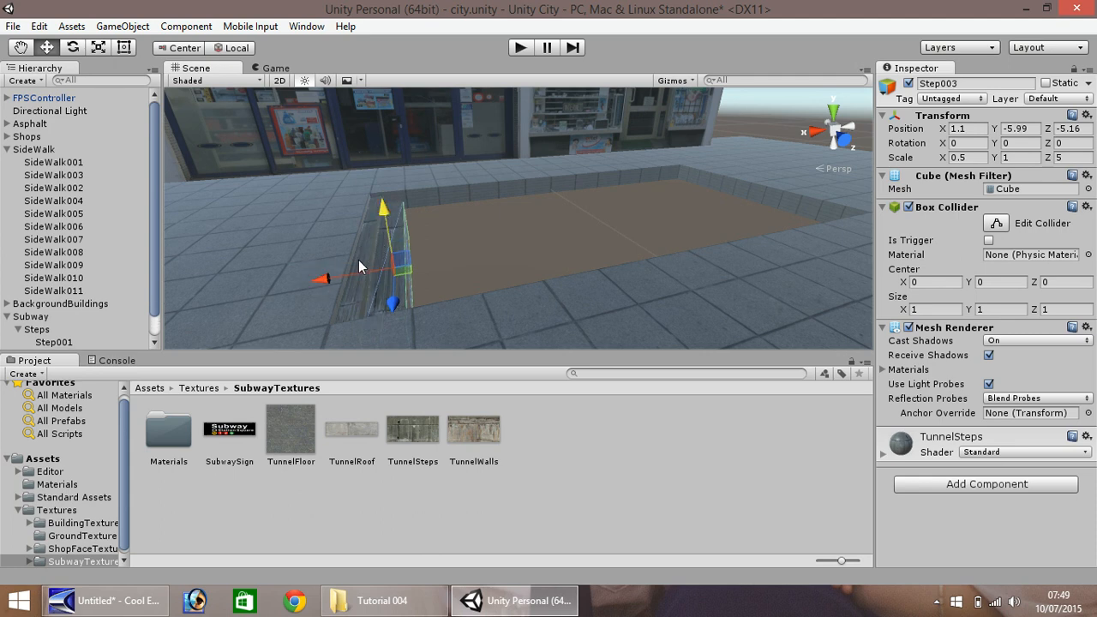
pyautogui.moveTo(327, 276); pyautogui.dragTo(353, 281)
pyautogui.moveTo(417, 205); pyautogui.dragTo(417, 216)
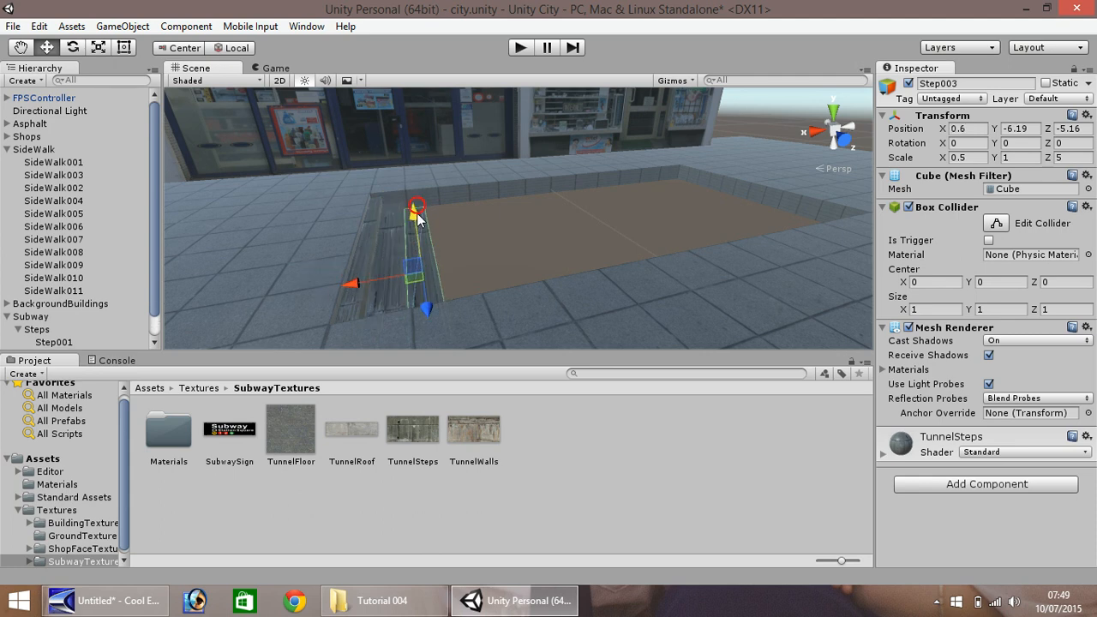
# Step: Duplicate the lowest step three more times, each 0.5 further along X and 0.2 lower, ending at X -0.9, Y -6.79
pyautogui.hotkey('ctrl', 'd')
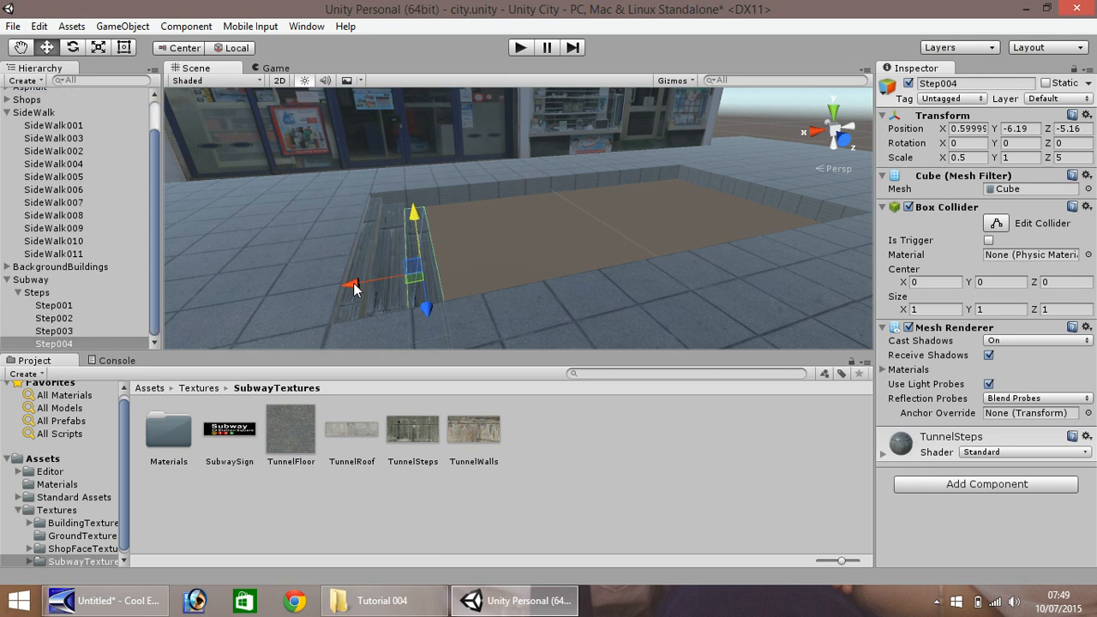
pyautogui.moveTo(354, 281); pyautogui.dragTo(445, 221)
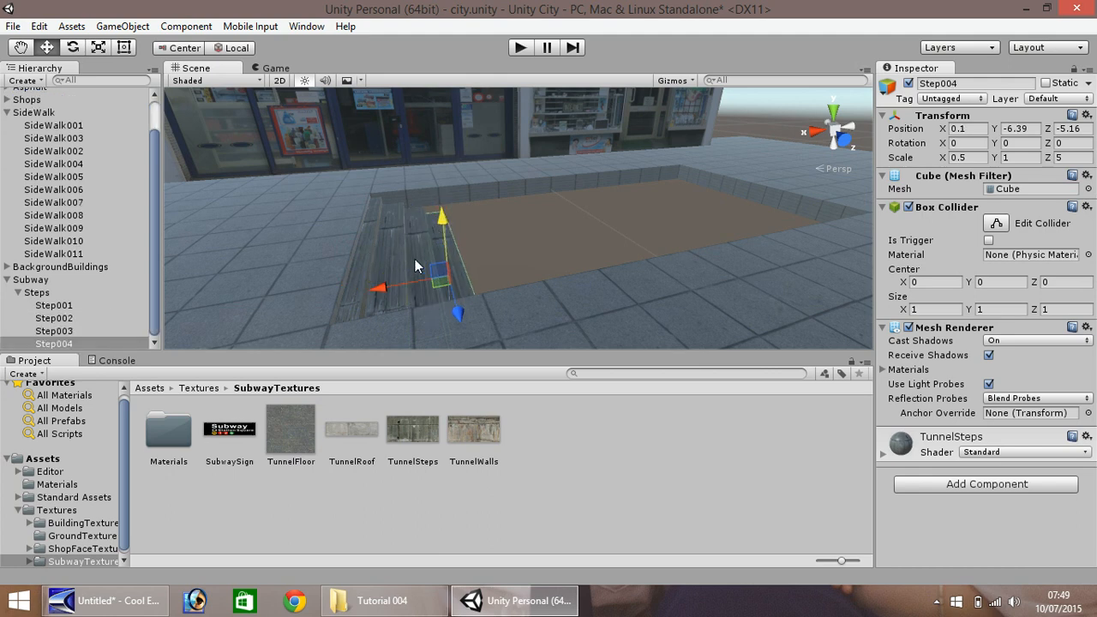
pyautogui.hotkey('ctrl', 'd')
pyautogui.moveTo(382, 289); pyautogui.dragTo(469, 219)
pyautogui.hotkey('ctrl', 'd')
pyautogui.moveTo(412, 291); pyautogui.dragTo(440, 292)
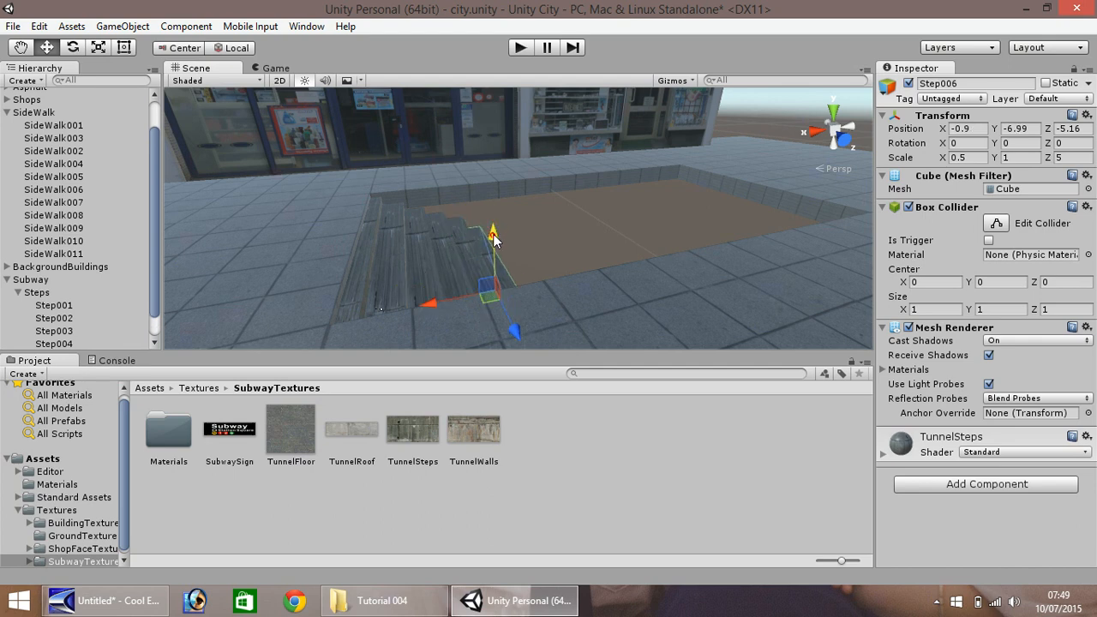
pyautogui.moveTo(494, 231); pyautogui.dragTo(495, 237)
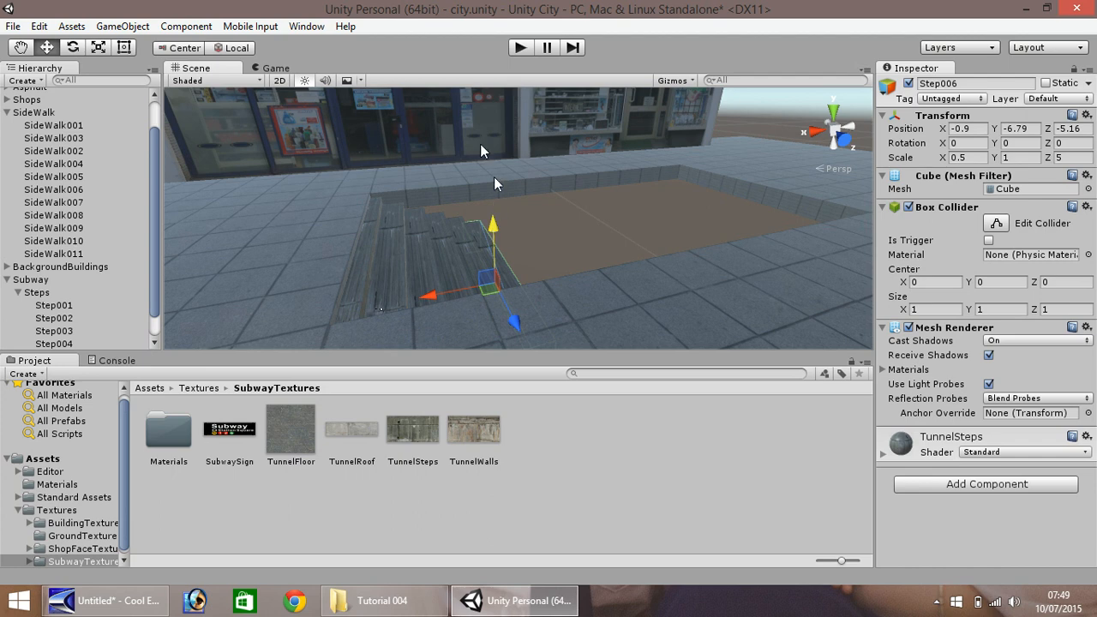
pyautogui.moveTo(153, 184); pyautogui.dragTo(156, 238)
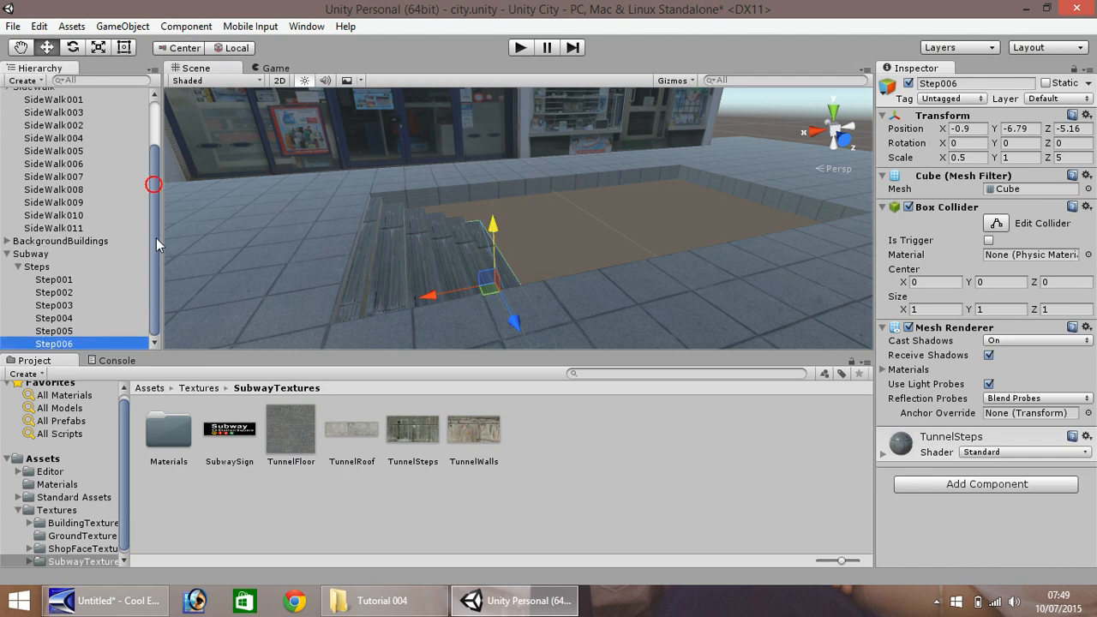
# Step: Play-test the scene by walking over the sidewalk and along the subway steps, and stop play mode
pyautogui.click(520, 48)
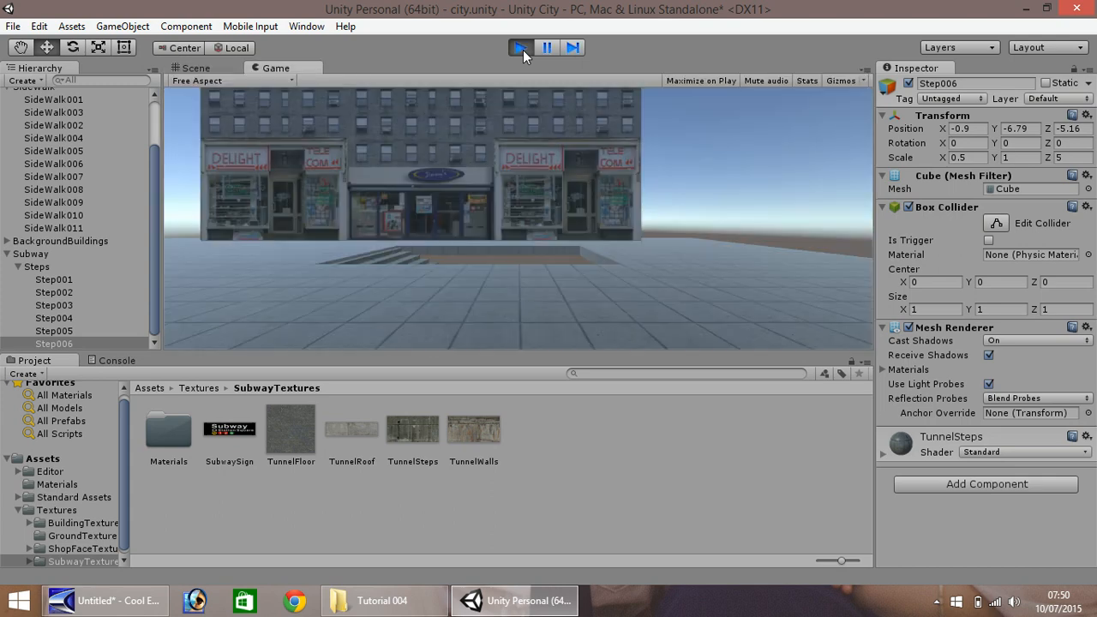
pyautogui.press('w')
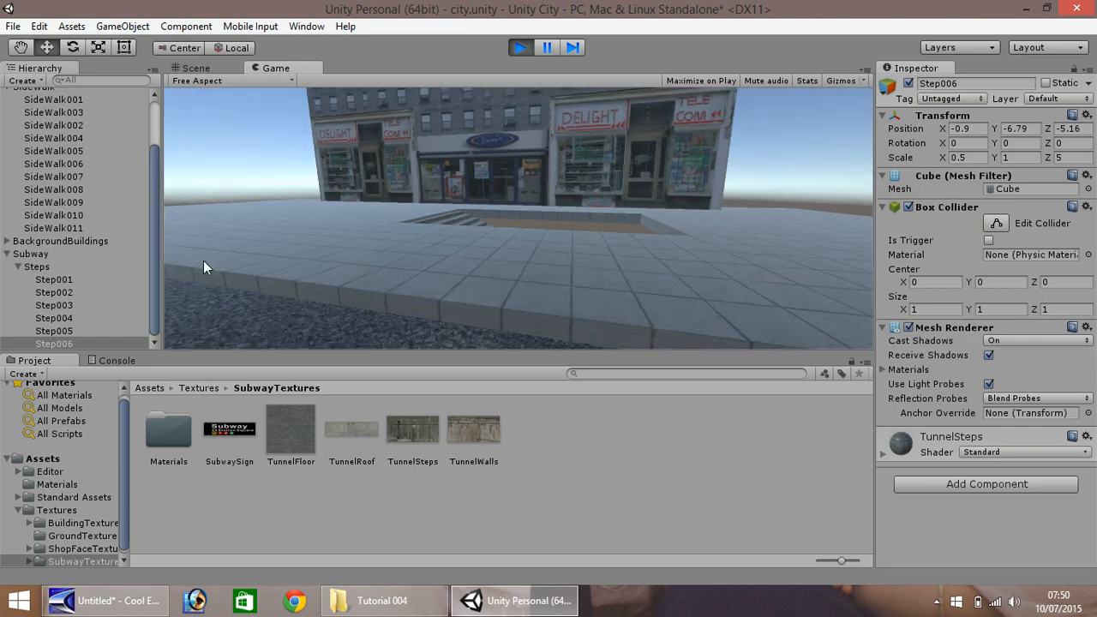
pyautogui.press('w')
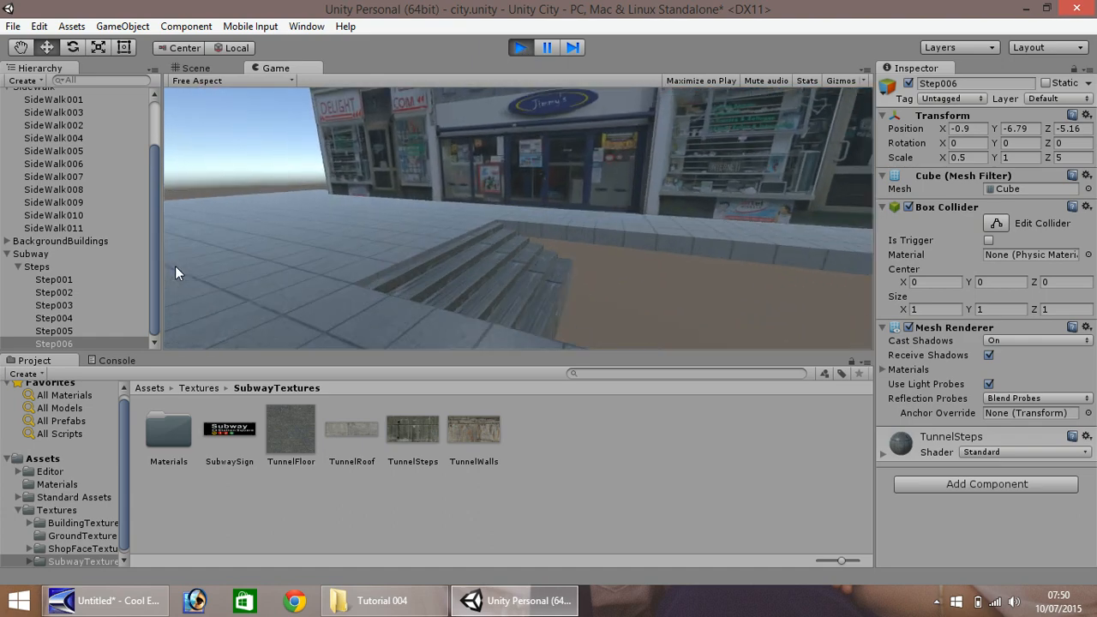
pyautogui.press('w')
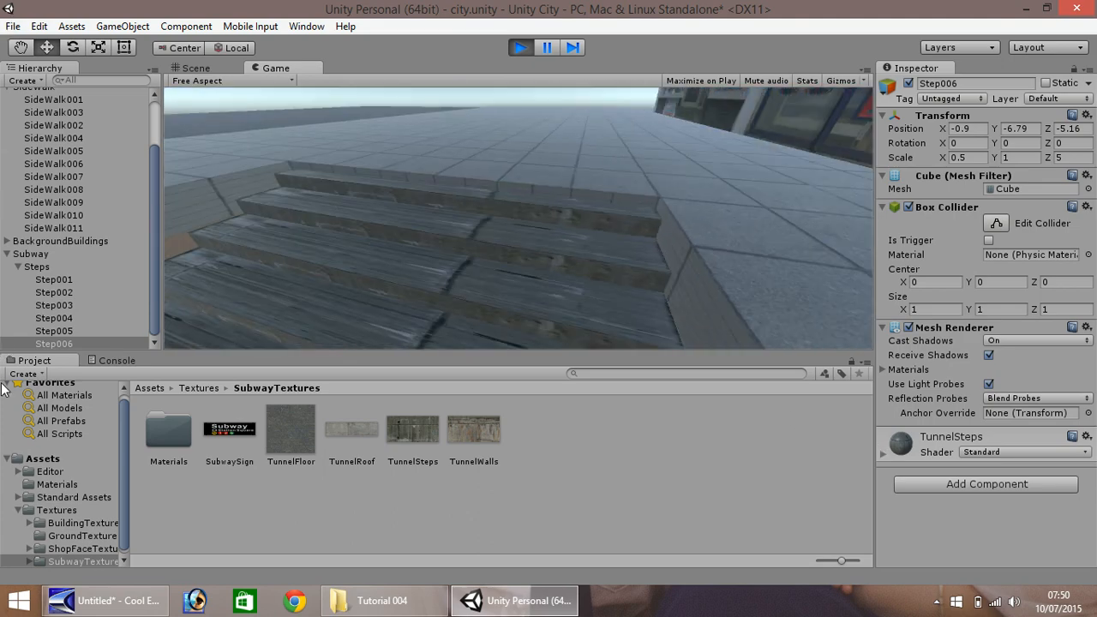
pyautogui.press('w')
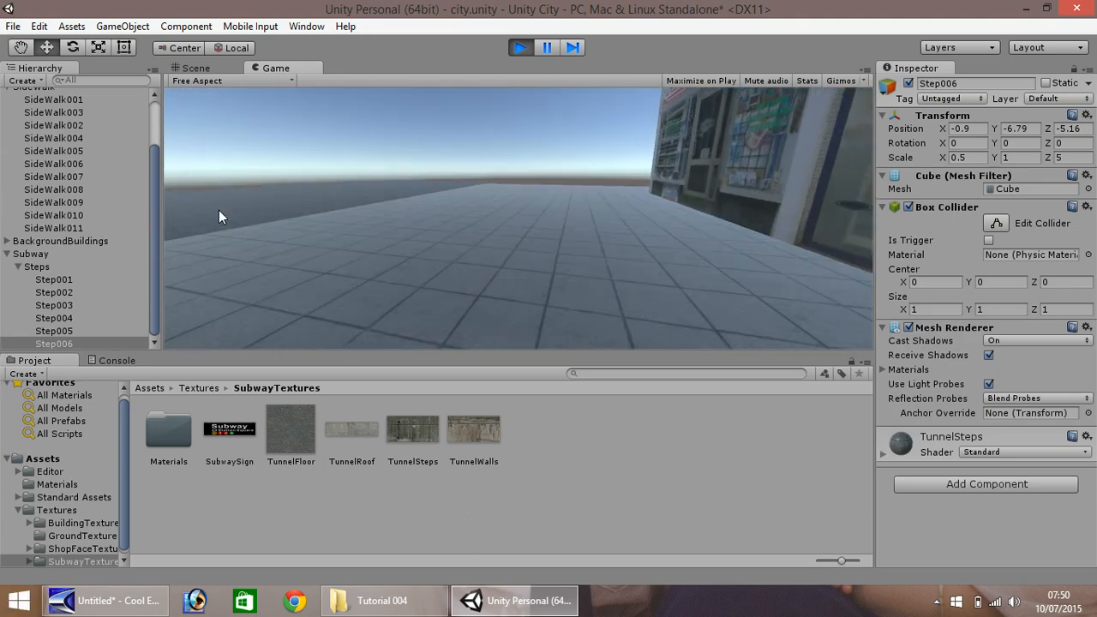
pyautogui.click(519, 48)
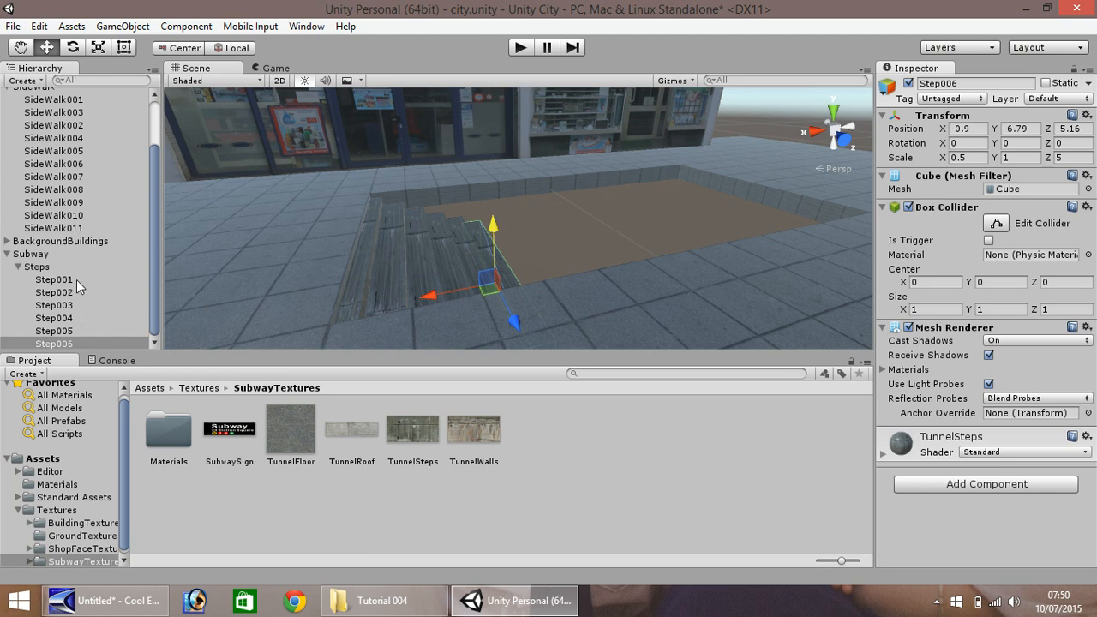
# Step: Duplicate Step001 through Step006 and move the copies 3 units further along negative X and 1.2 lower, continuing the flight
pyautogui.click(62, 342)
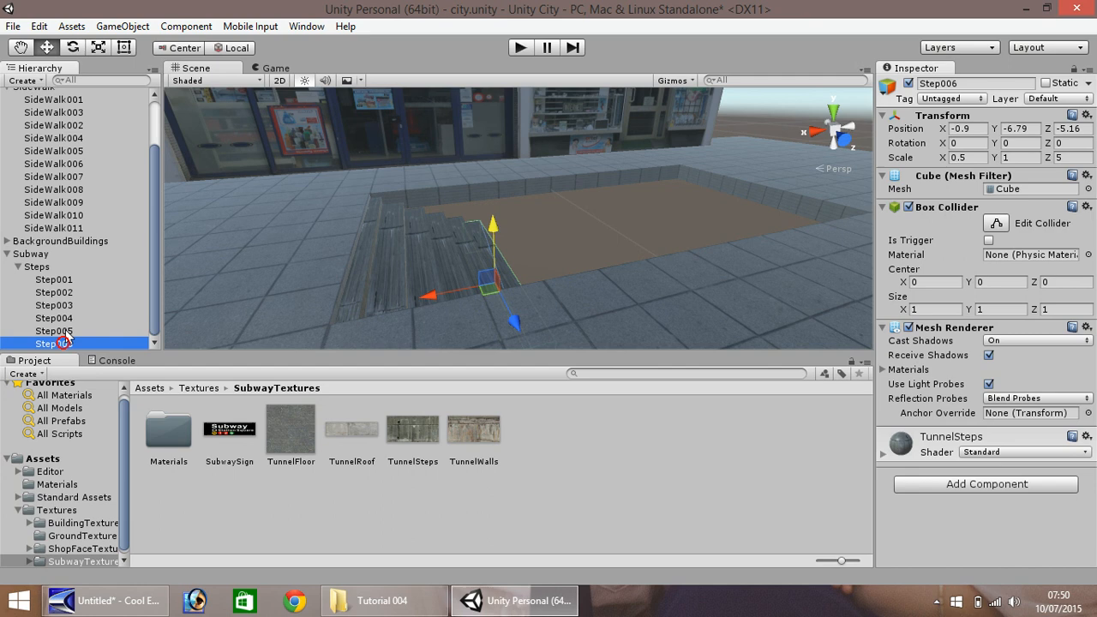
pyautogui.keyDown('shift'); pyautogui.click(70, 279); pyautogui.keyUp('shift')
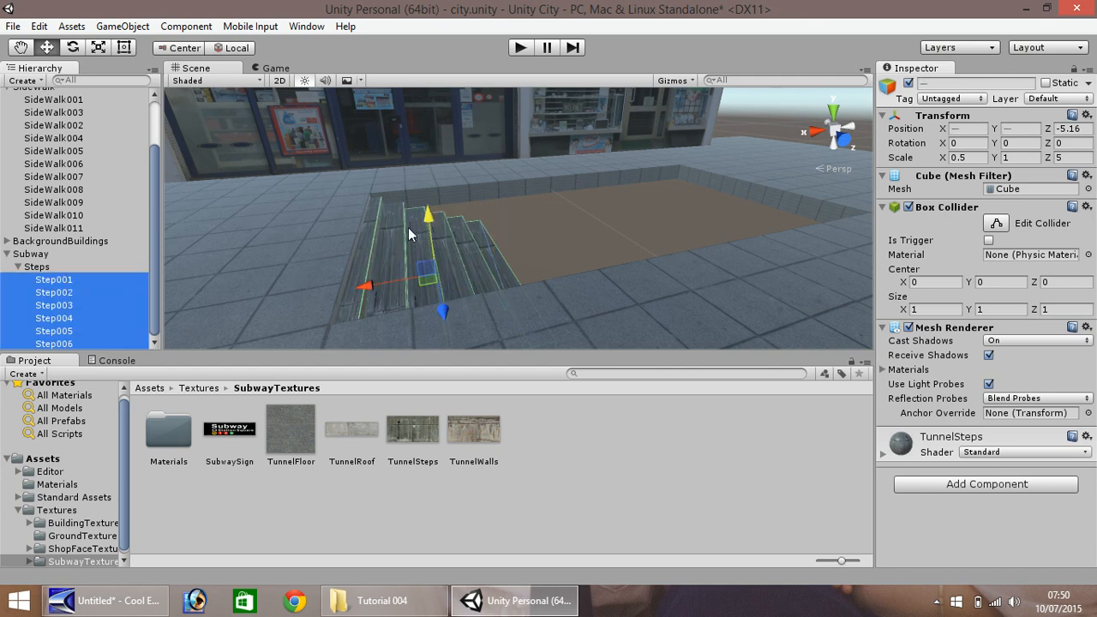
pyautogui.hotkey('ctrl', 'd')
pyautogui.moveTo(371, 295); pyautogui.dragTo(523, 282)
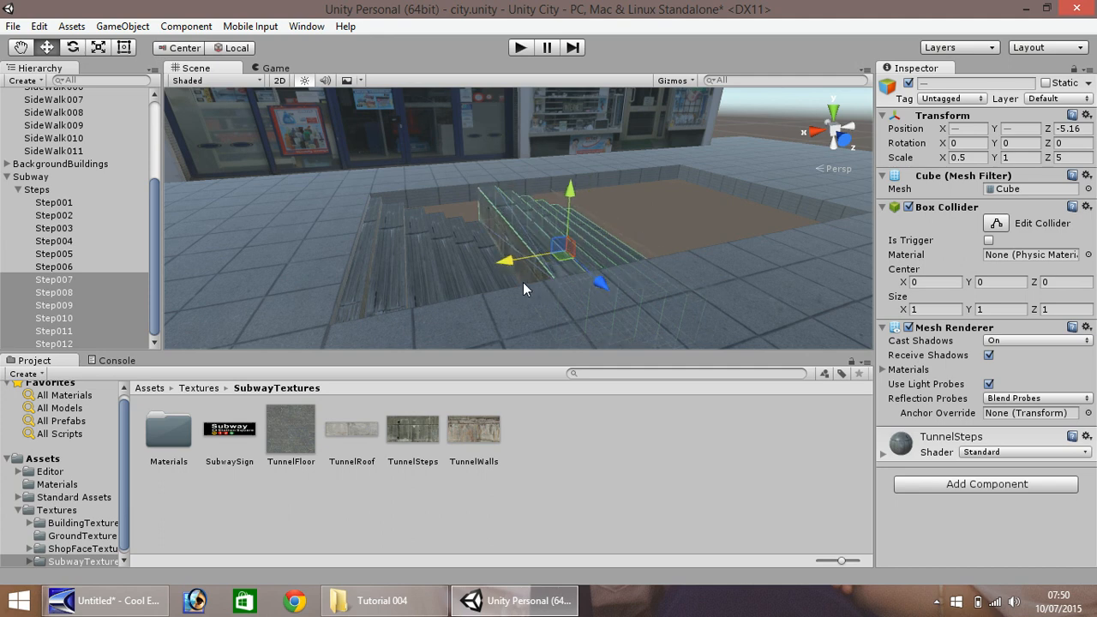
pyautogui.moveTo(570, 196); pyautogui.dragTo(384, 211)
# Step: Duplicate Step007 through Step012 twice, placing each set of six directly below the previous one to extend the staircase underground
pyautogui.click(19, 47)
pyautogui.scroll(6, 280, 171)
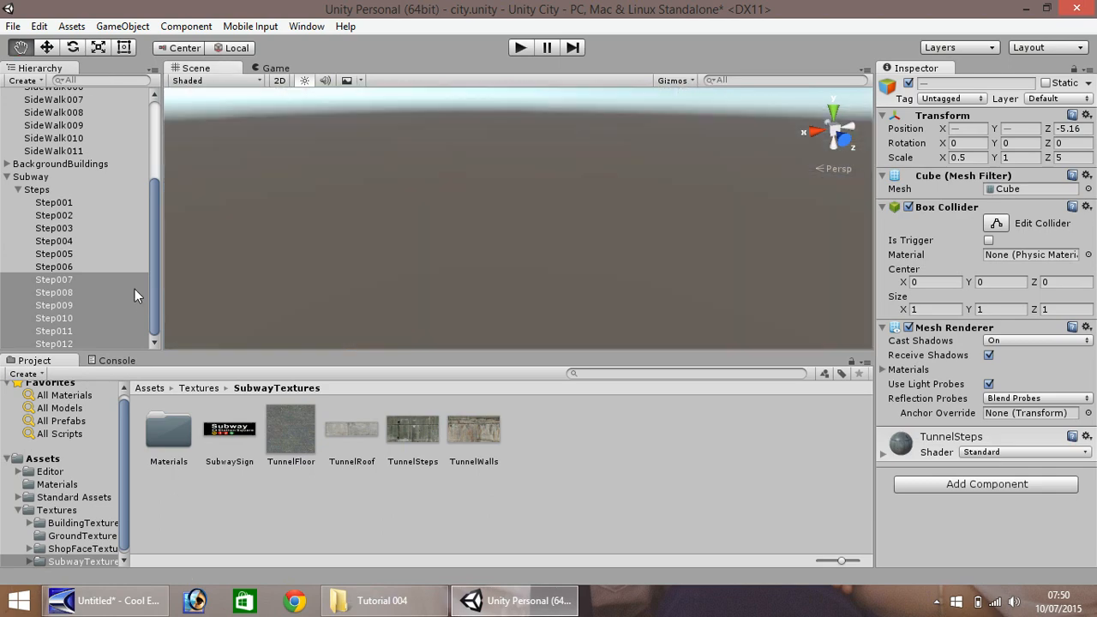
pyautogui.moveTo(387, 278); pyautogui.dragTo(369, 593, button='right')
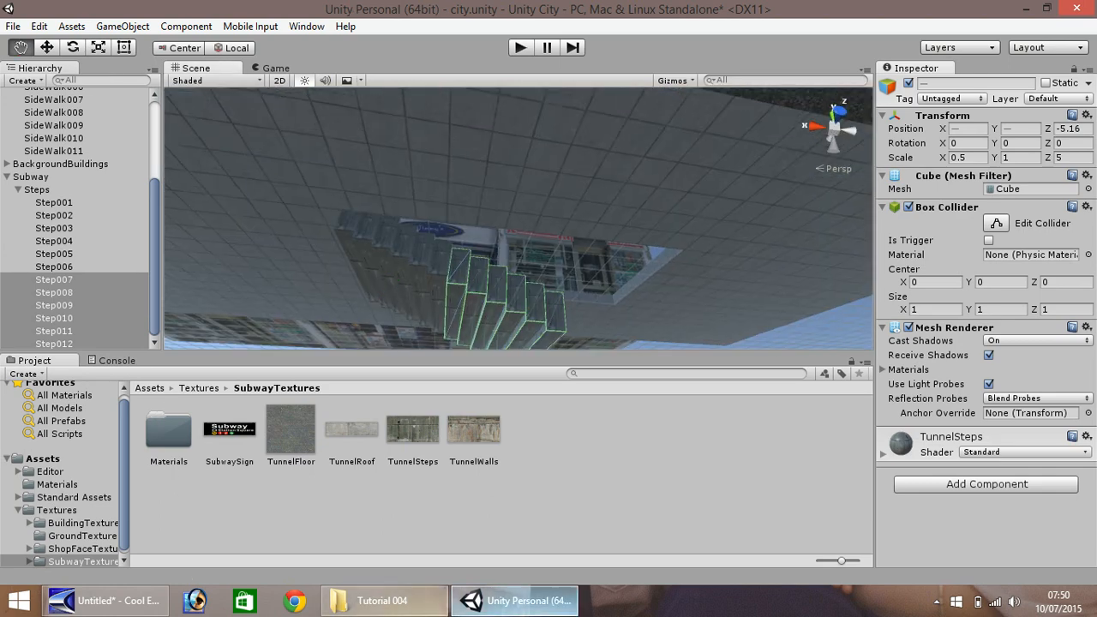
pyautogui.moveTo(443, 232); pyautogui.dragTo(409, 353, button='right')
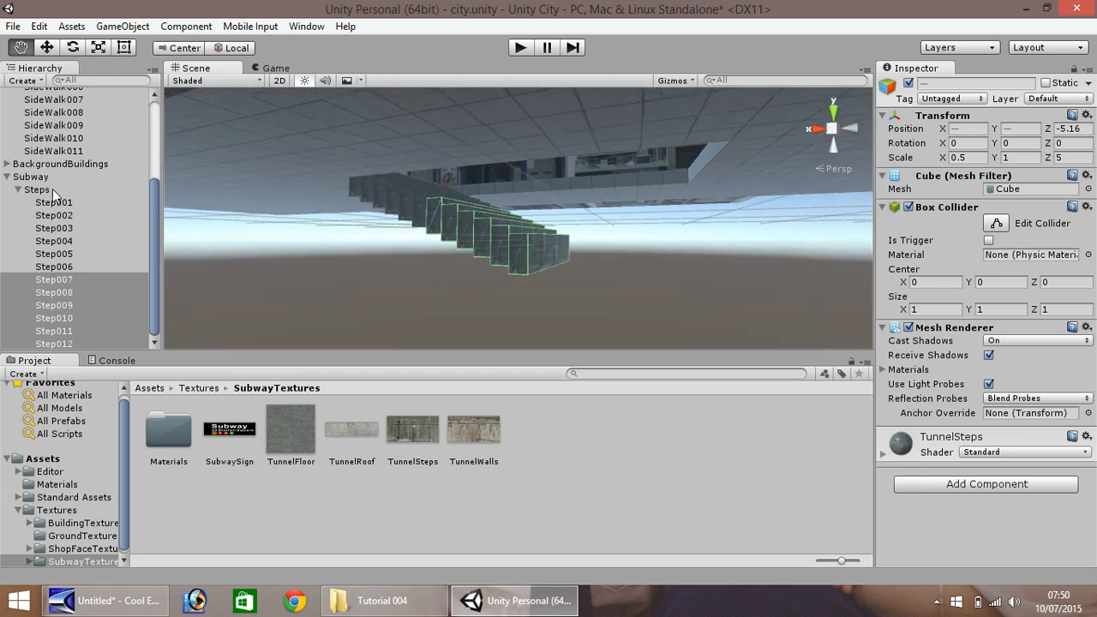
pyautogui.click(48, 47)
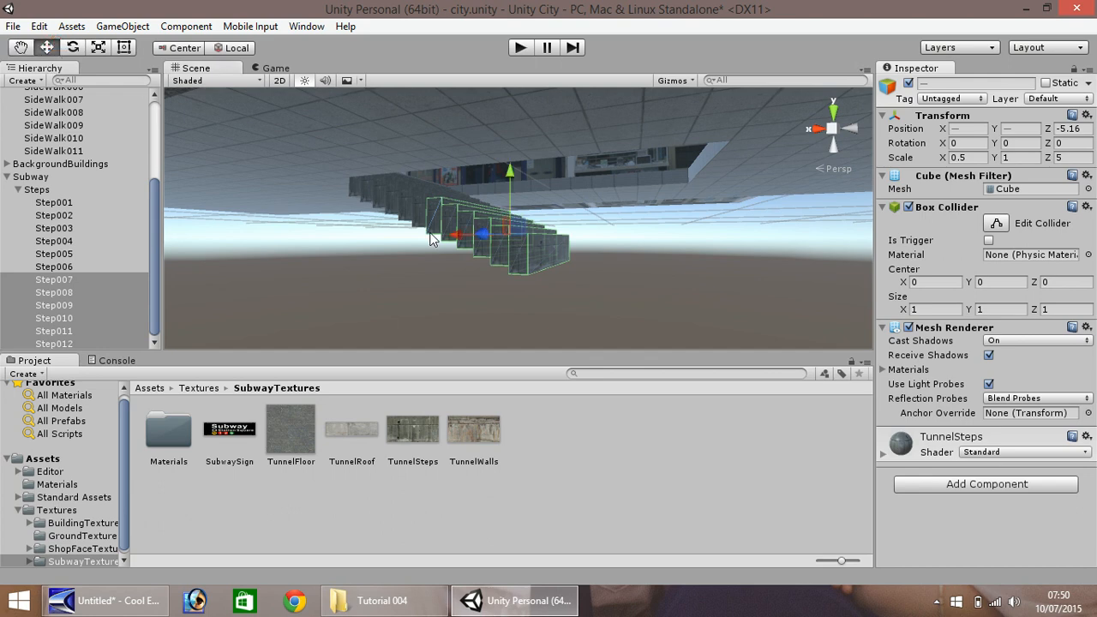
pyautogui.click(71, 280)
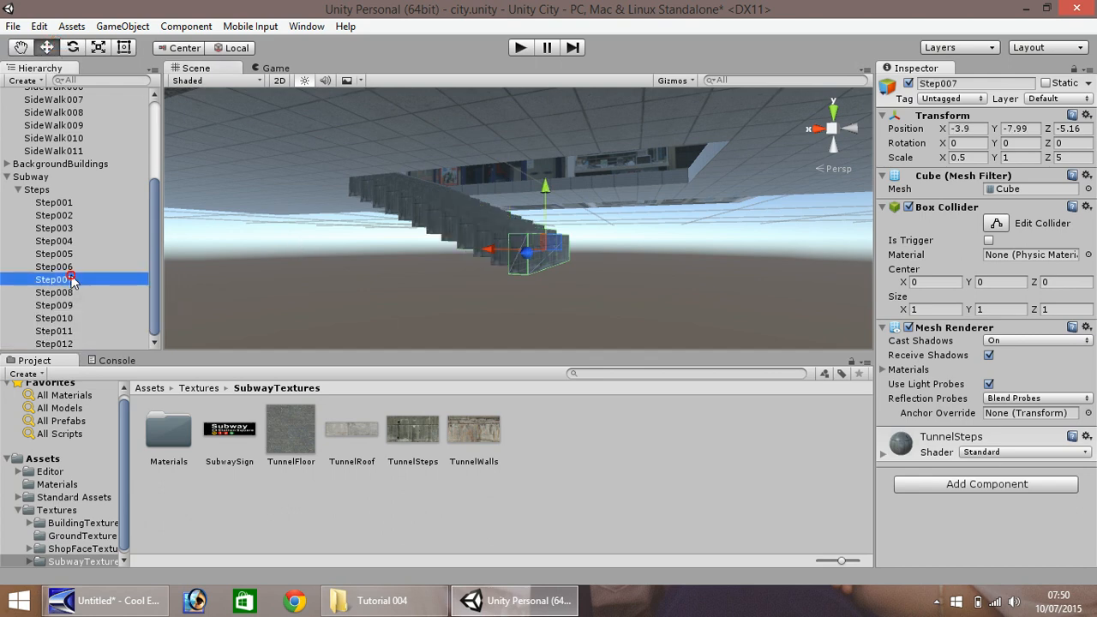
pyautogui.keyDown('shift'); pyautogui.click(68, 343); pyautogui.keyUp('shift')
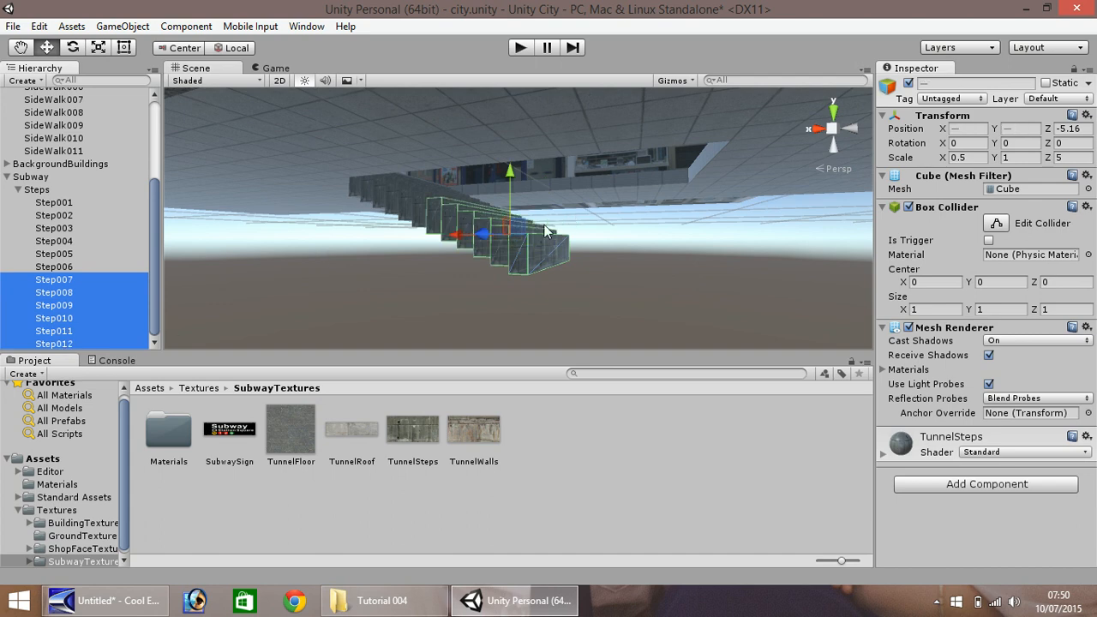
pyautogui.hotkey('ctrl', 'd')
pyautogui.moveTo(460, 242); pyautogui.dragTo(600, 215)
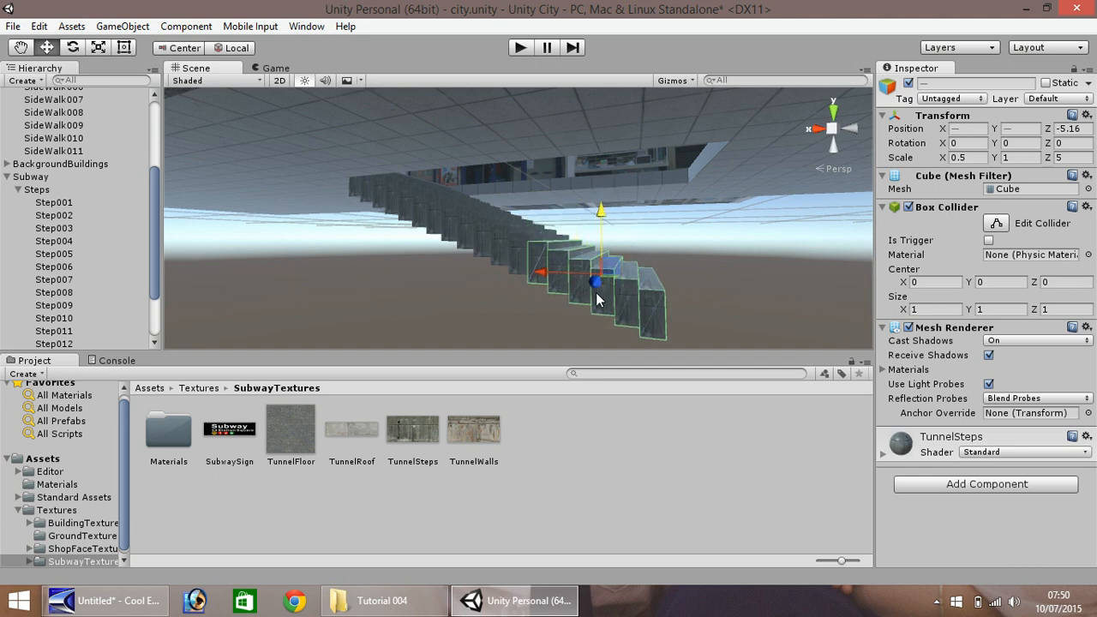
pyautogui.moveTo(547, 277); pyautogui.dragTo(716, 264)
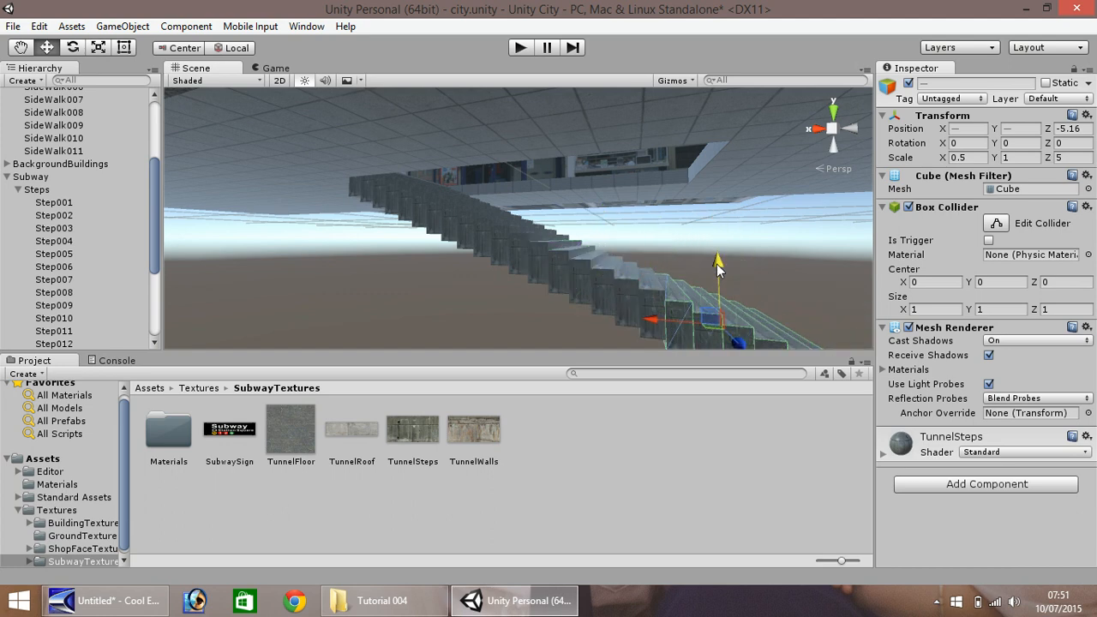
# Step: Collapse the Steps group in the hierarchy and clear the selection
pyautogui.click(19, 47)
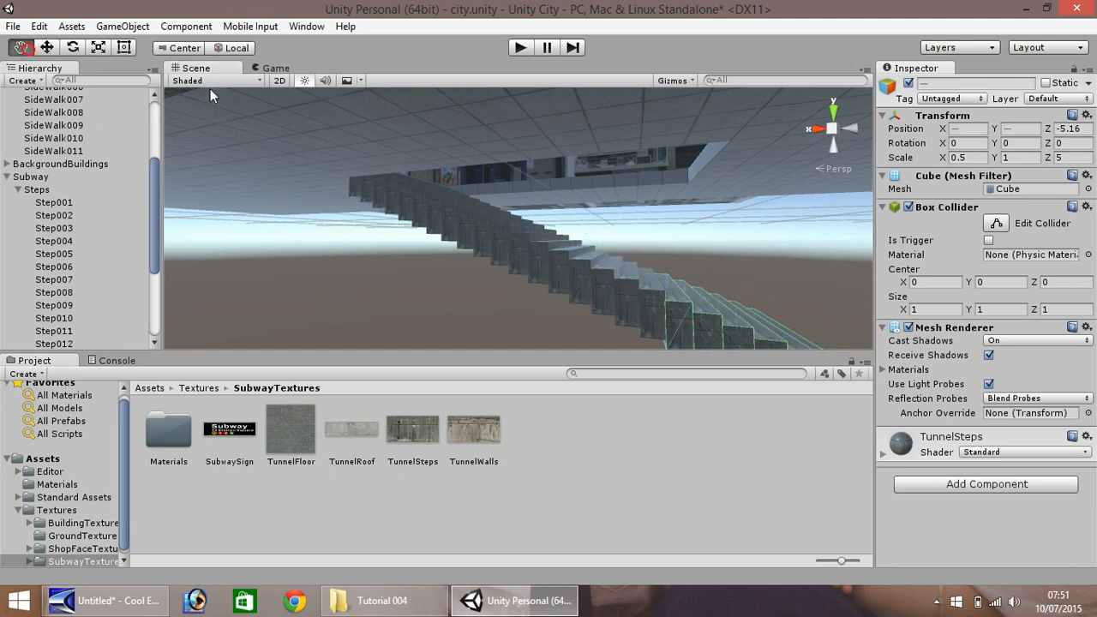
pyautogui.moveTo(417, 183); pyautogui.dragTo(235, 209)
pyautogui.scroll(-5, 236, 208)
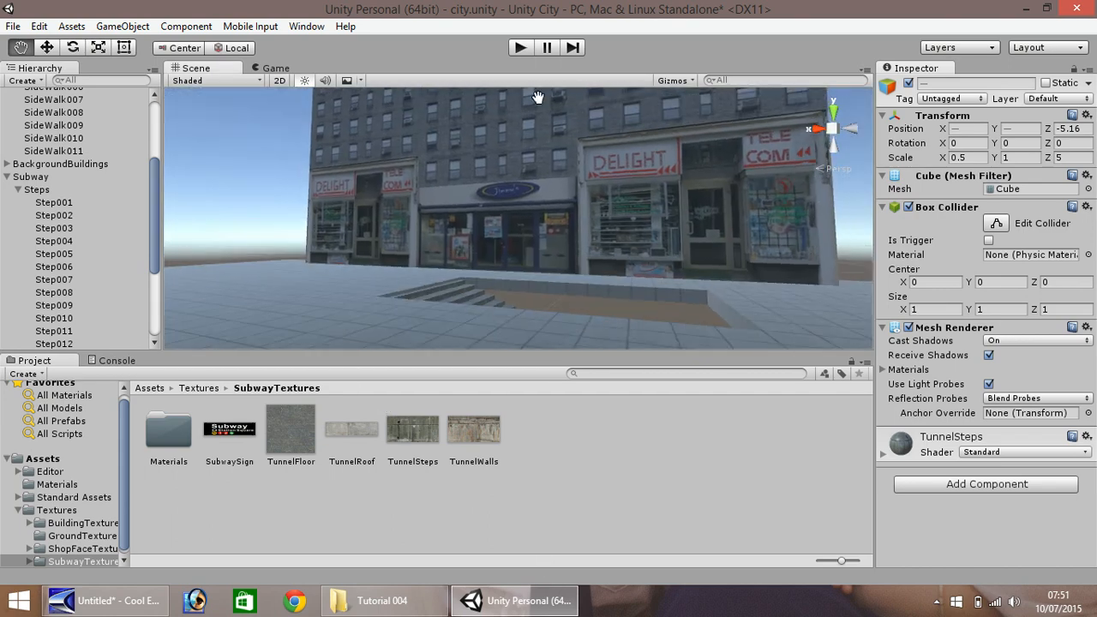
pyautogui.keyDown('alt'); pyautogui.moveTo(471, 284); pyautogui.dragTo(228, 318); pyautogui.keyUp('alt')
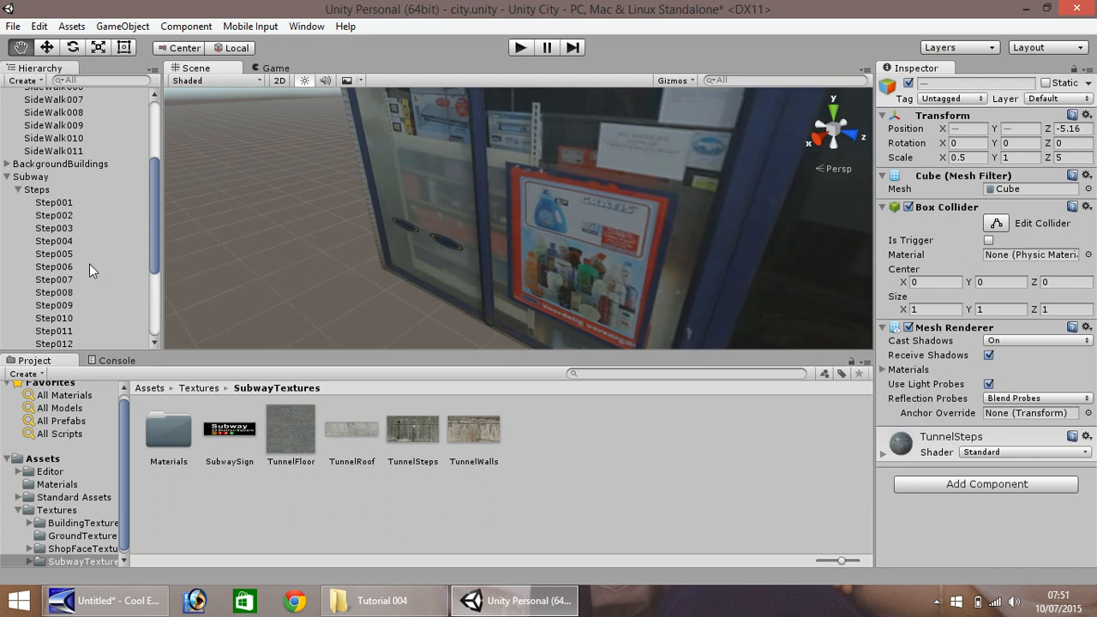
pyautogui.moveTo(584, 216); pyautogui.dragTo(335, 152)
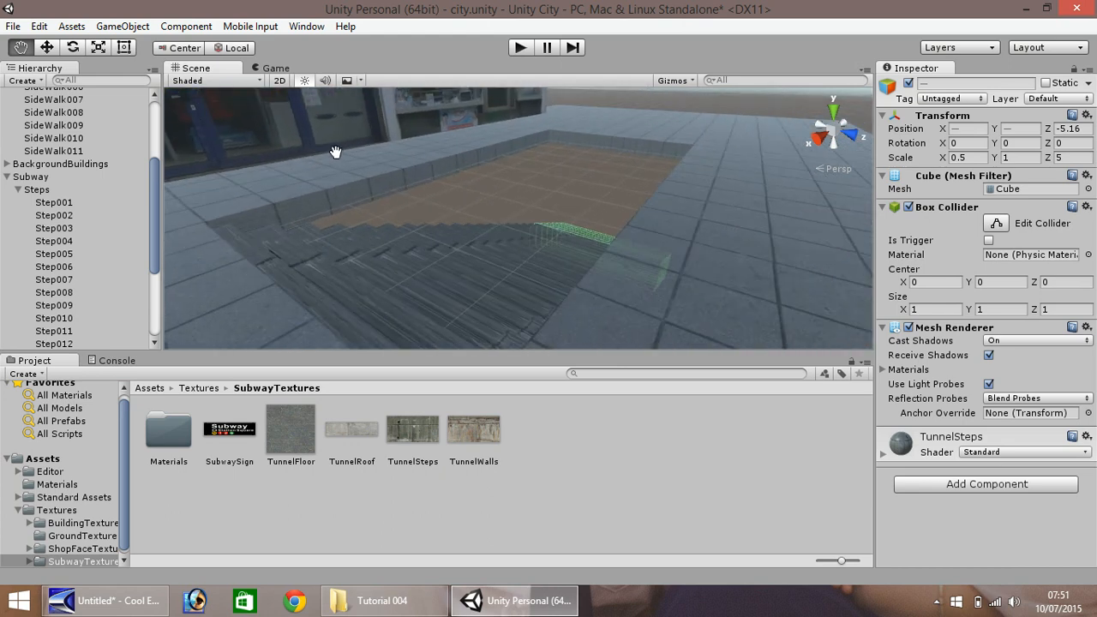
pyautogui.click(18, 190)
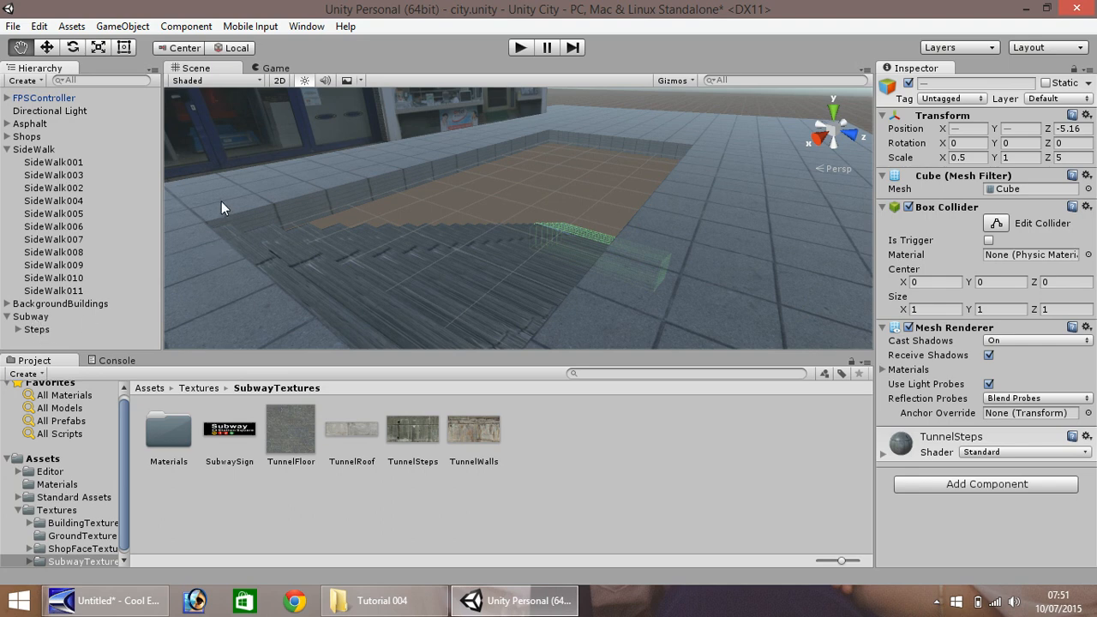
pyautogui.click(46, 47)
pyautogui.click(532, 190)
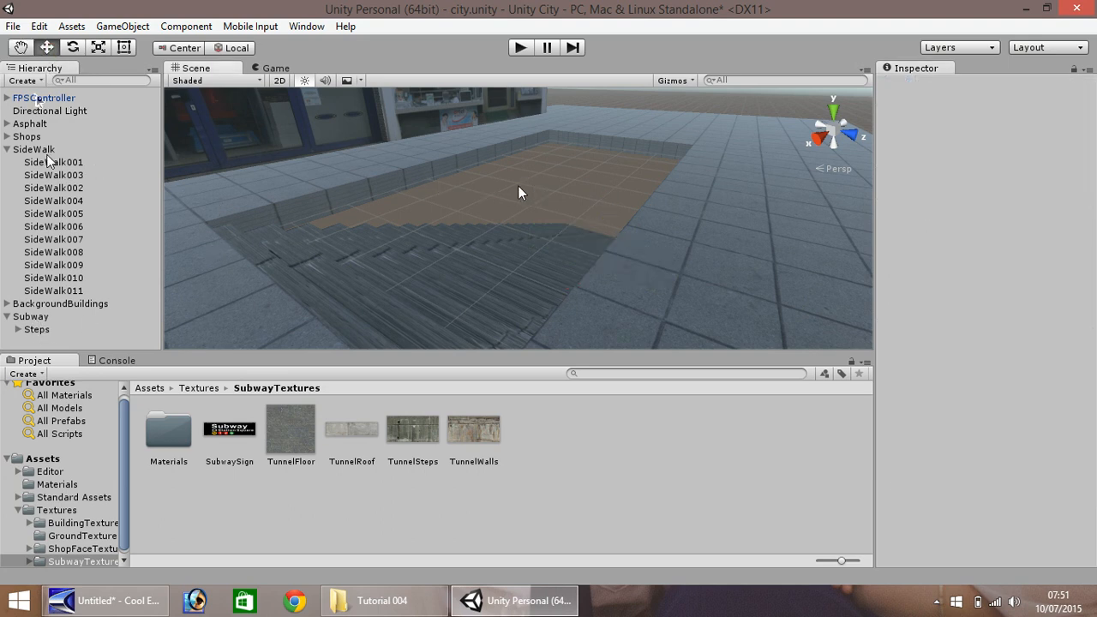
pyautogui.click(558, 176)
# Step: Create a new cube and set its position to X 0, Y 0, Z 0
pyautogui.click(122, 27)
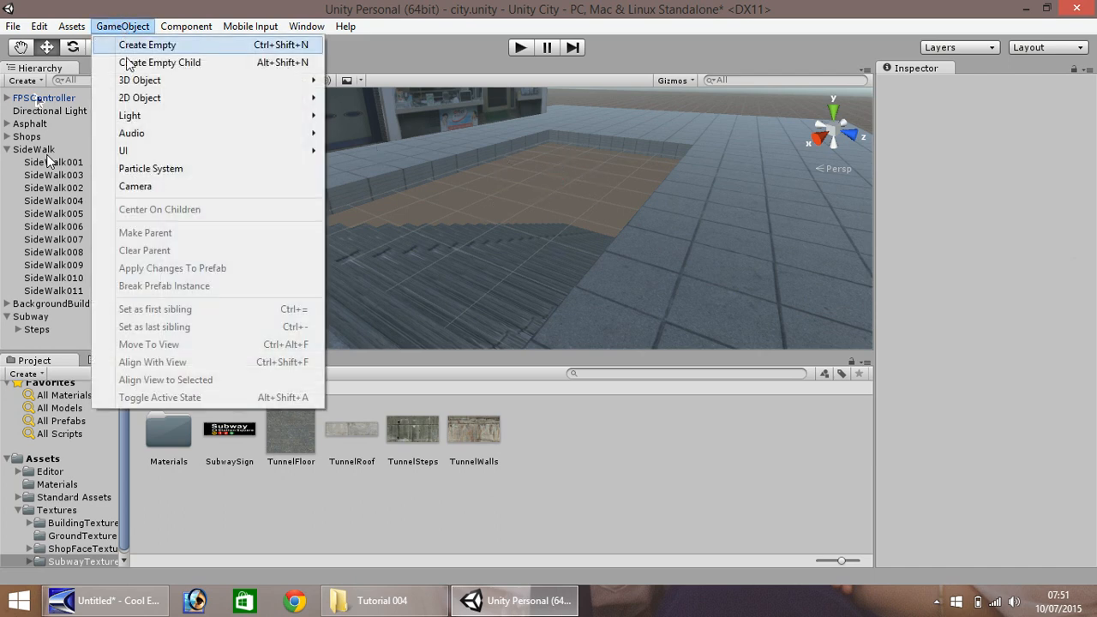
pyautogui.moveTo(142, 81)
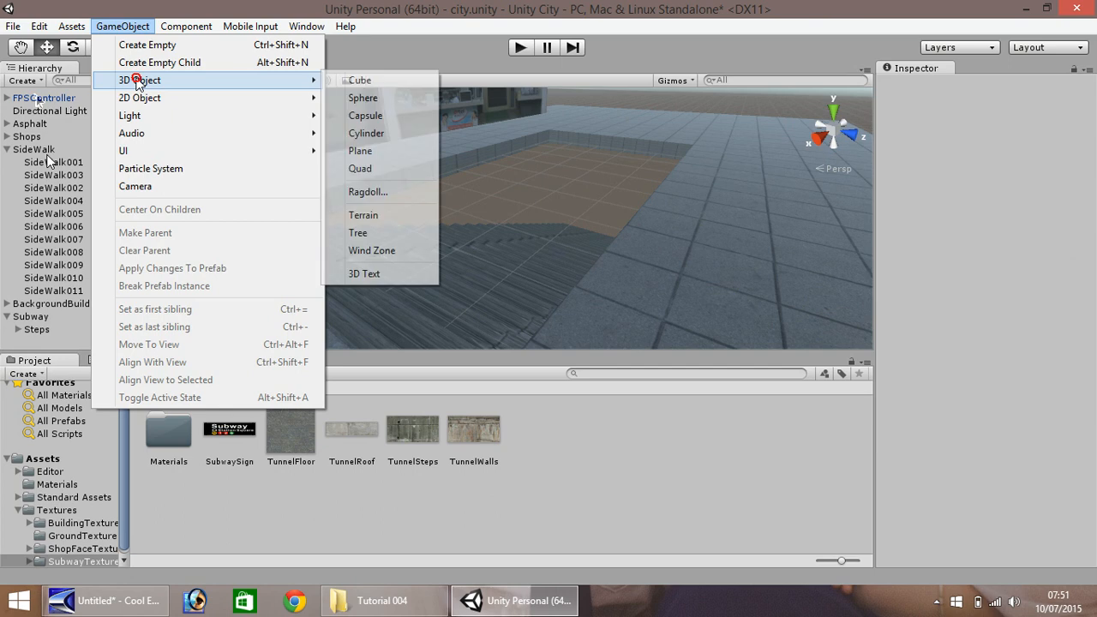
pyautogui.click(369, 84)
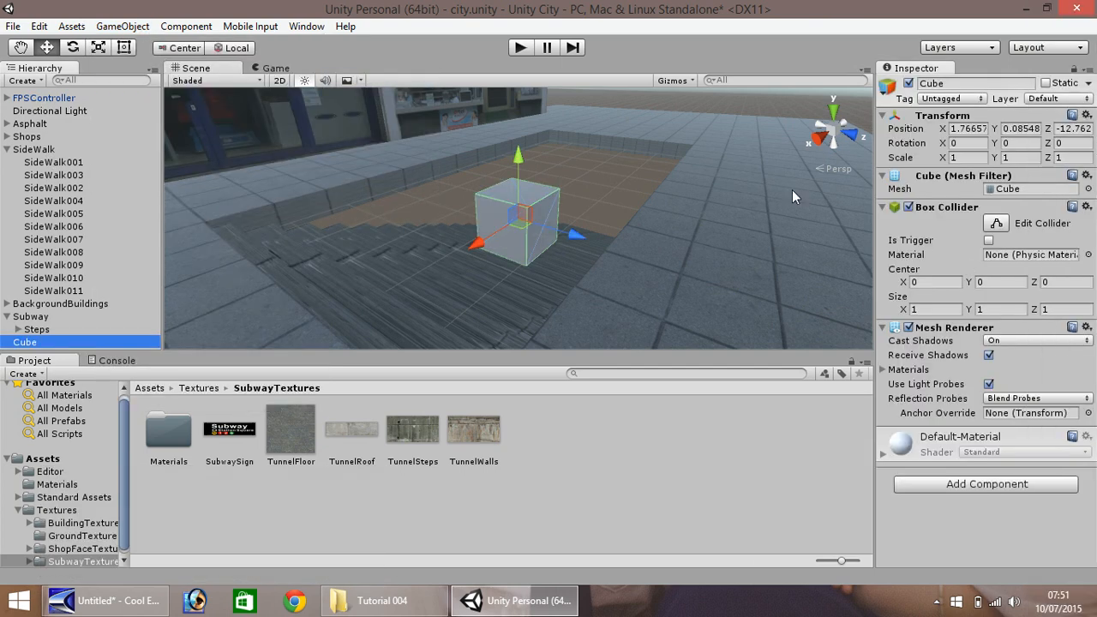
pyautogui.click(969, 129)
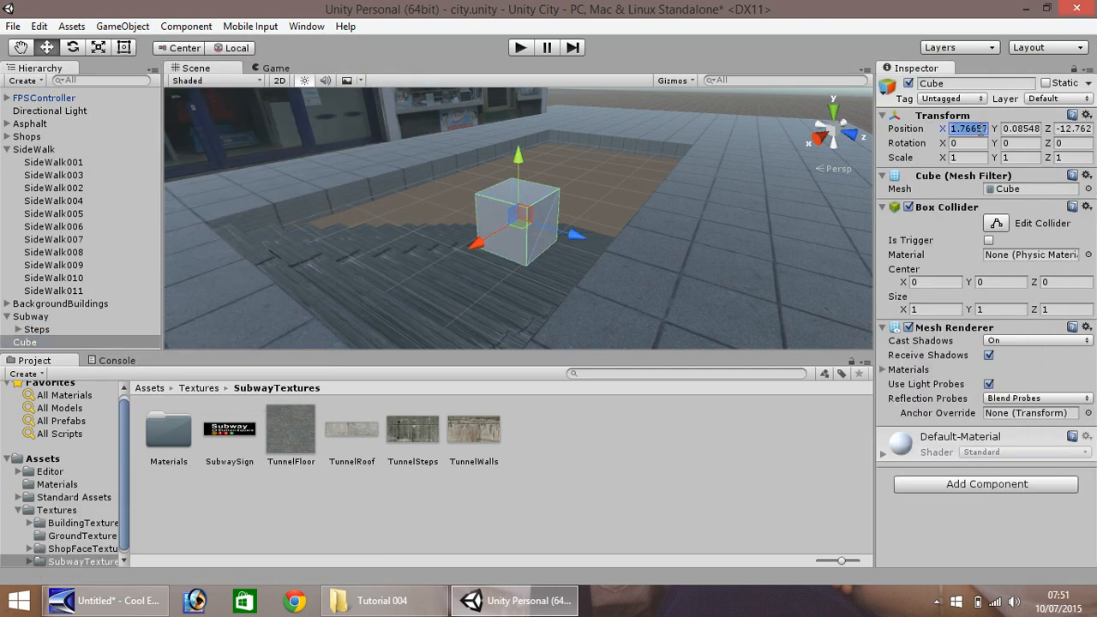
pyautogui.write('0')
pyautogui.press('Tab')
pyautogui.write('0')
pyautogui.press('Tab')
pyautogui.write('0')
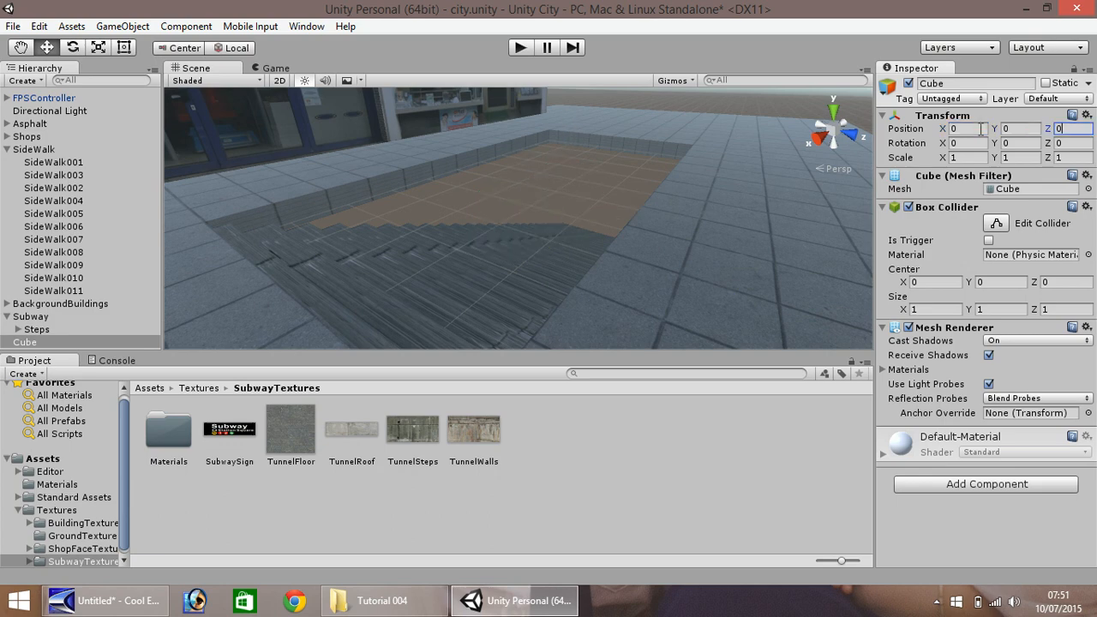
# Step: Move the new cube along Z to -11.5, beside the steps at the street-side edge of the sidewalk opening
pyautogui.doubleClick(25, 342)
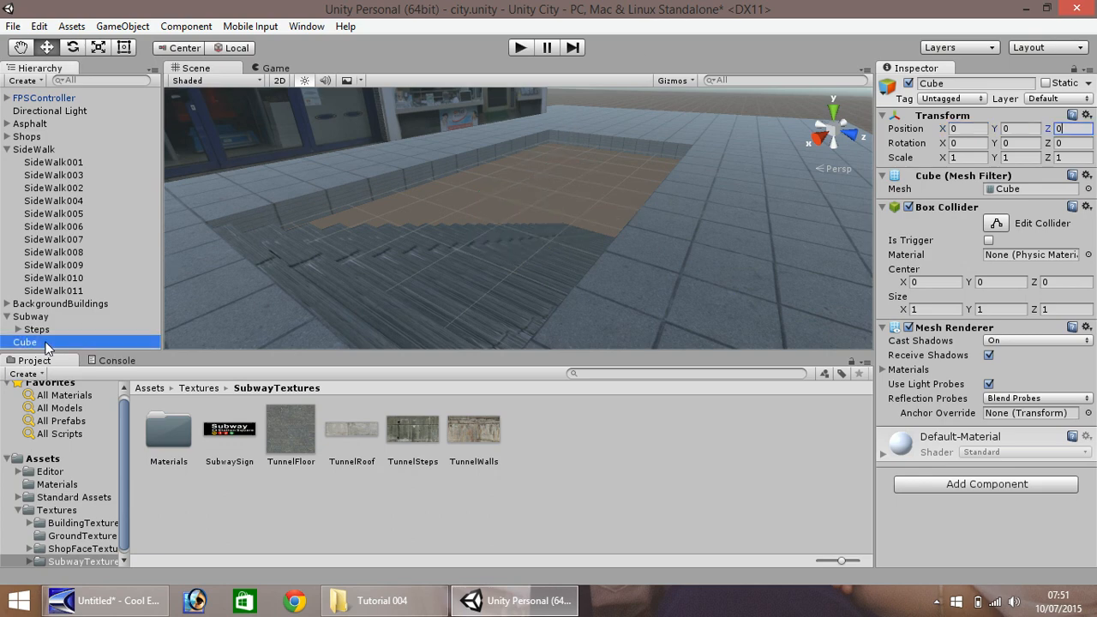
pyautogui.scroll(-8, 391, 259)
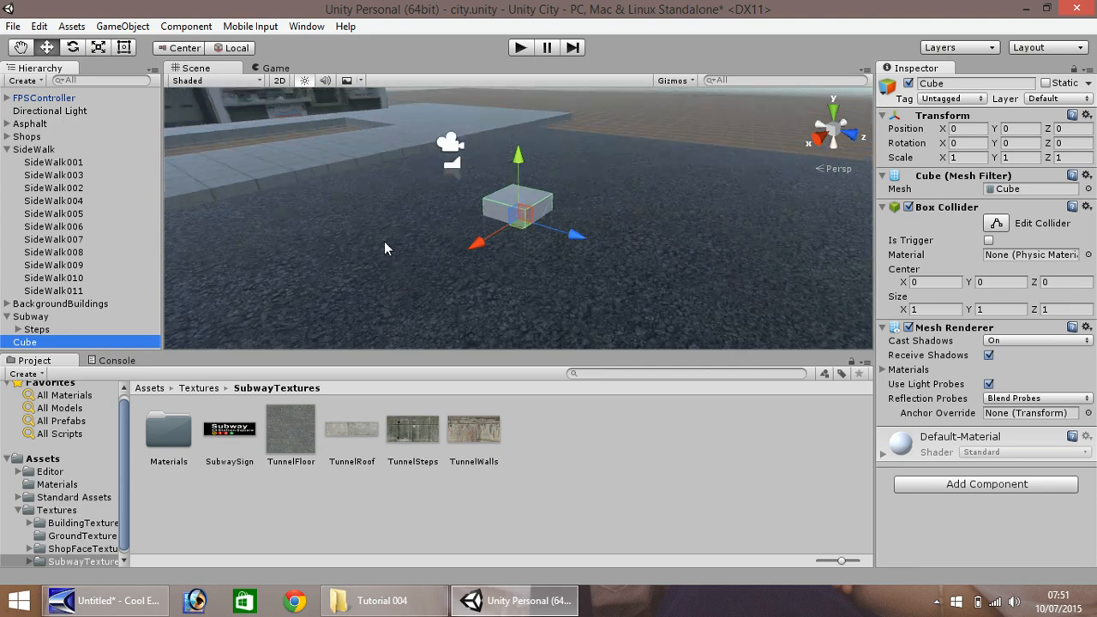
pyautogui.moveTo(577, 236); pyautogui.dragTo(829, 422)
pyautogui.click(16, 49)
pyautogui.scroll(3, 261, 167)
pyautogui.scroll(3, 463, 325)
pyautogui.scroll(2, 465, 321)
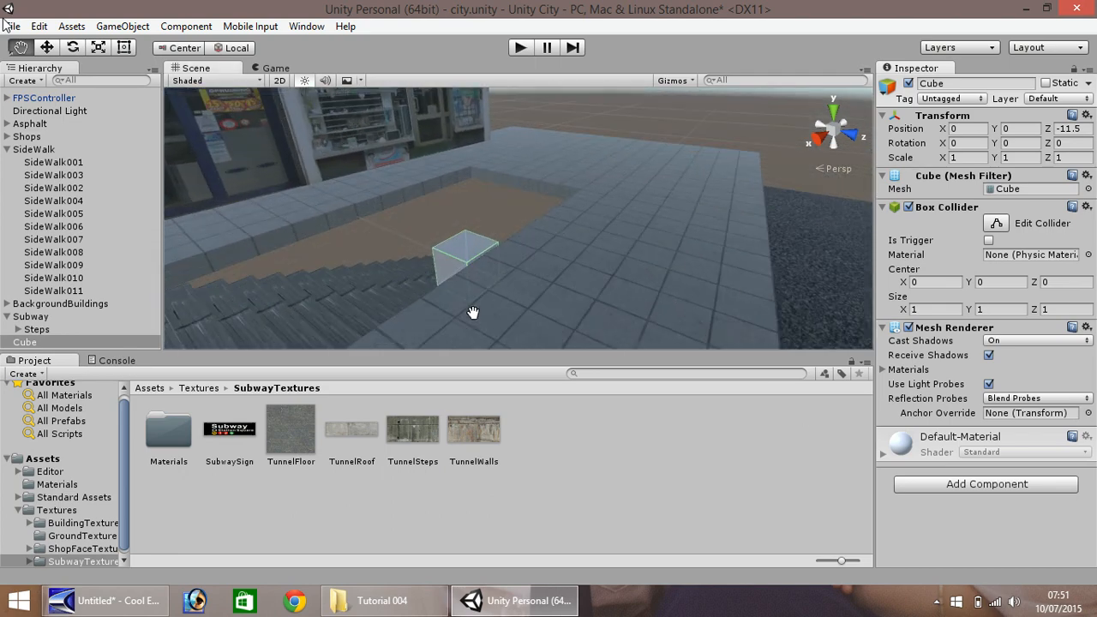
pyautogui.moveTo(475, 313); pyautogui.dragTo(236, 360)
pyautogui.moveTo(529, 274); pyautogui.dragTo(657, 298, button='right')
pyautogui.moveTo(514, 301); pyautogui.dragTo(745, 245)
pyautogui.scroll(-3, 591, 294)
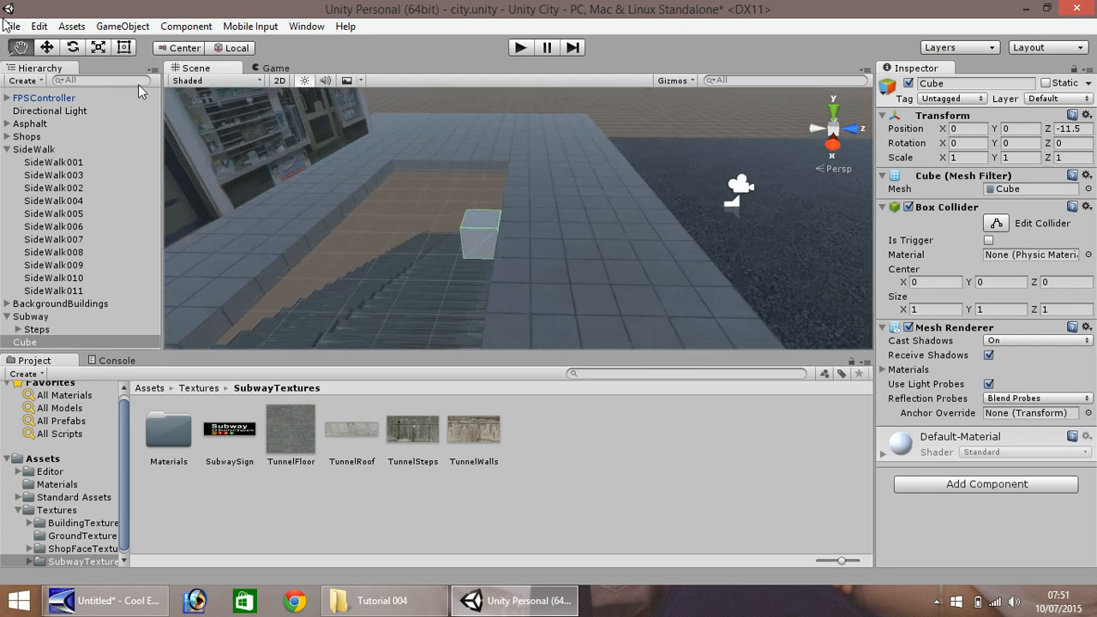
# Step: Set the cube's X scale to 10 and Z scale to 0.5, and move it to Z -11 against the opening's edge
pyautogui.click(46, 48)
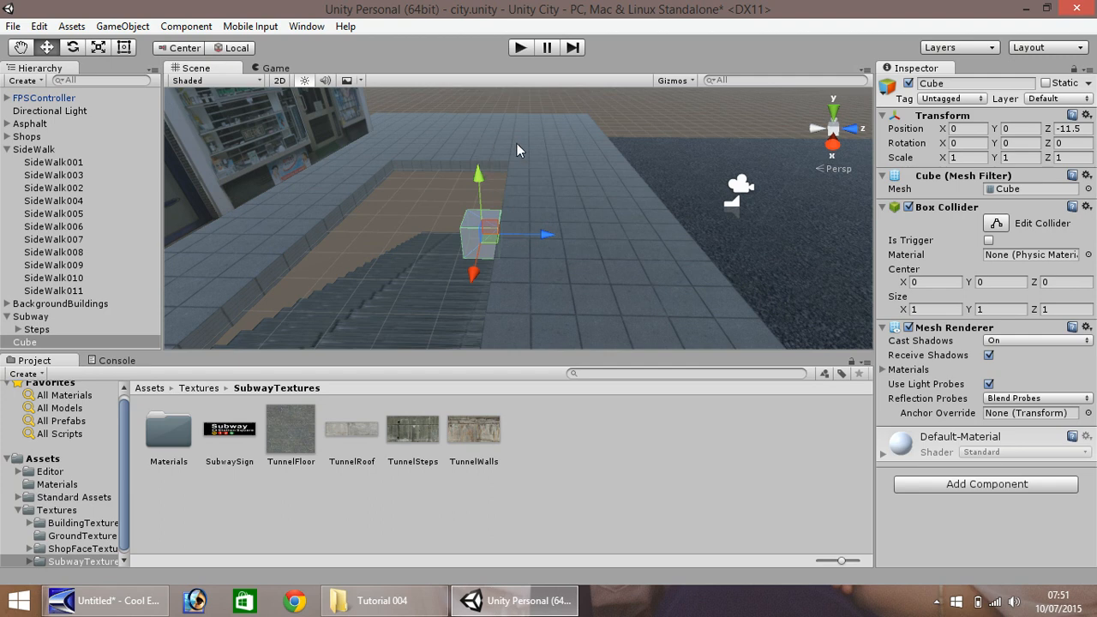
pyautogui.click(966, 158)
pyautogui.write('10')
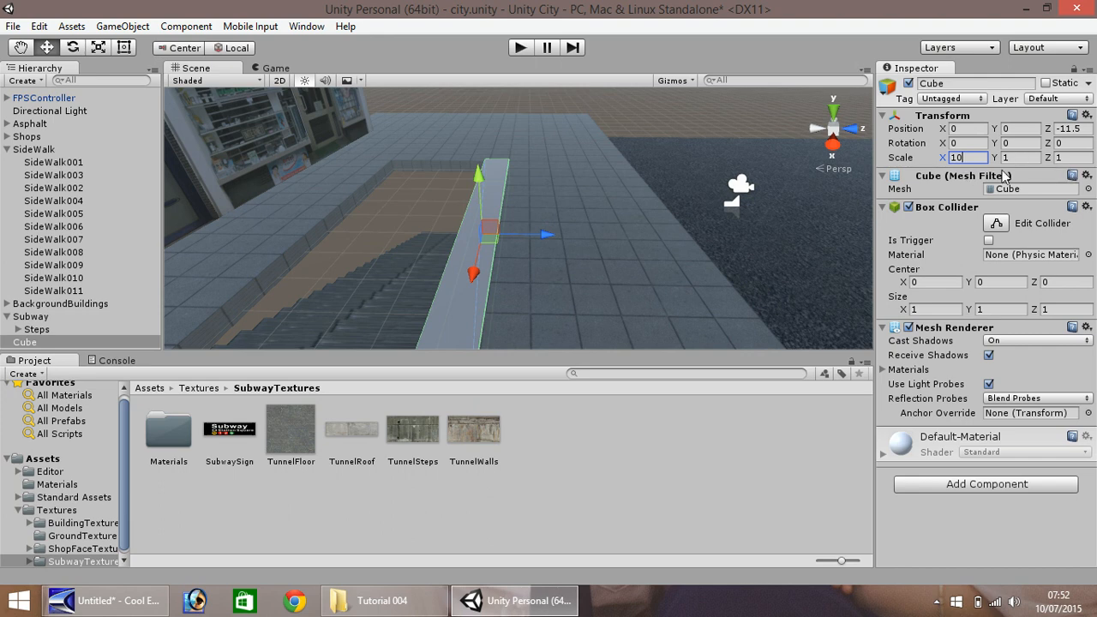
pyautogui.click(1080, 156)
pyautogui.write('0.5')
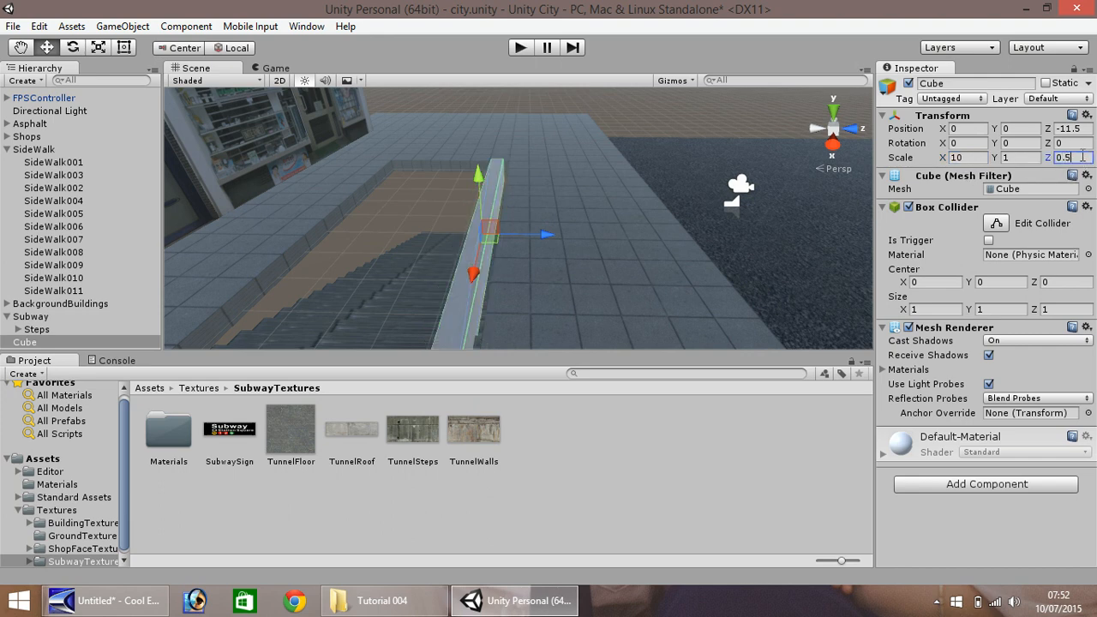
pyautogui.click(547, 239)
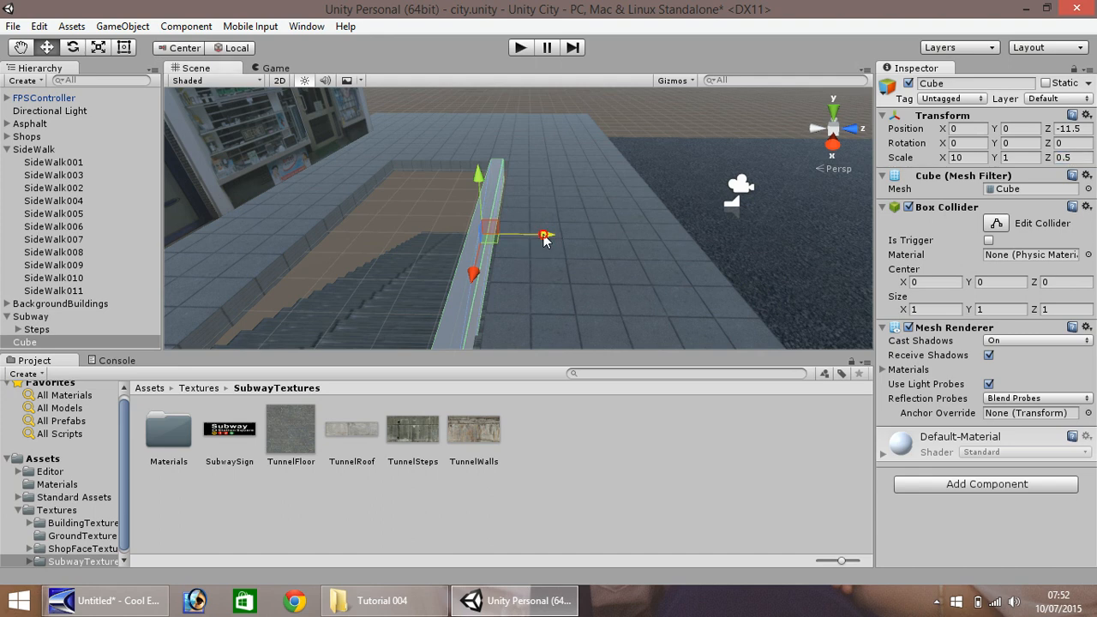
pyautogui.moveTo(548, 235); pyautogui.dragTo(557, 248)
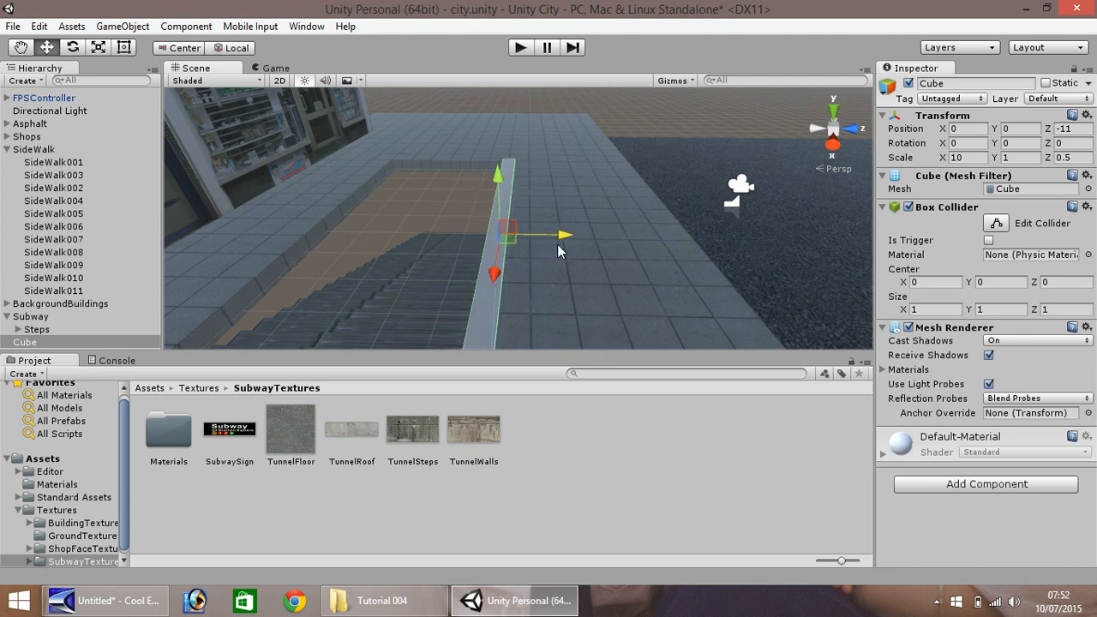
# Step: Set the cube's Z scale to 0.25 and its Y scale to 10 to form a thin, tall wall
pyautogui.click(1079, 157)
pyautogui.write('0.25')
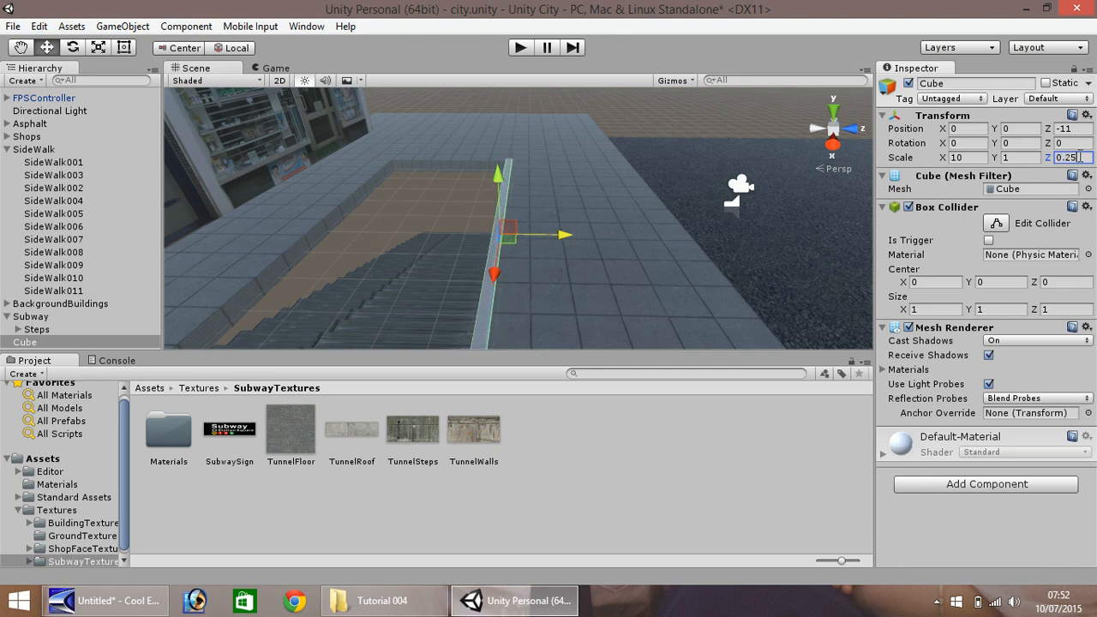
pyautogui.moveTo(567, 234)
pyautogui.keyDown('ctrl'); pyautogui.mouseDown()
pyautogui.moveTo(545, 233)
pyautogui.moveTo(559, 236)
pyautogui.mouseUp(); pyautogui.keyUp('ctrl')
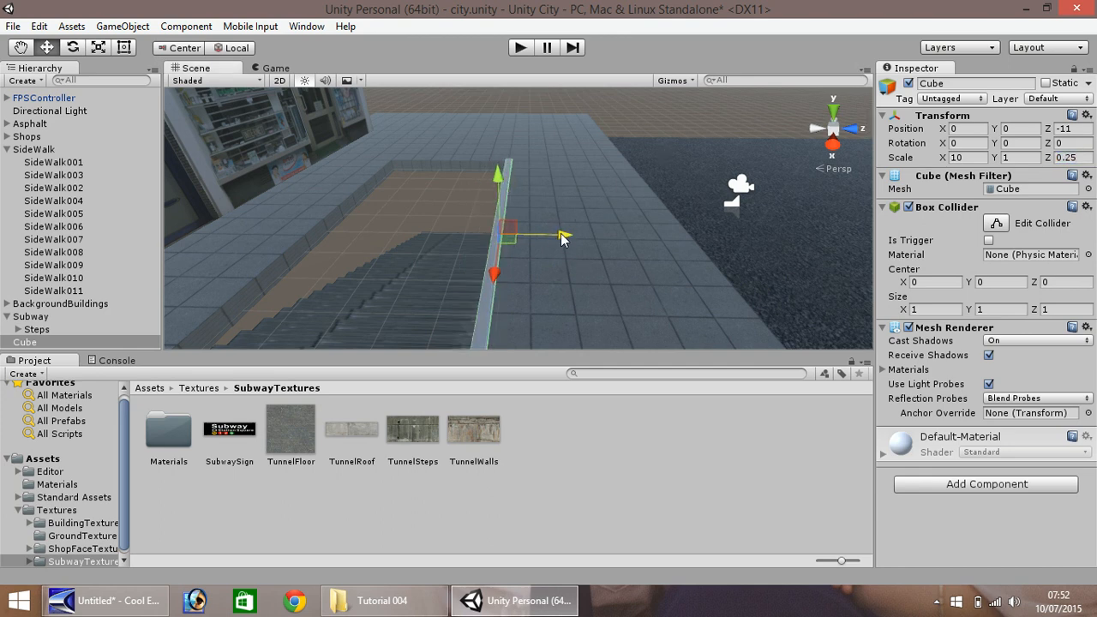
pyautogui.click(1022, 157)
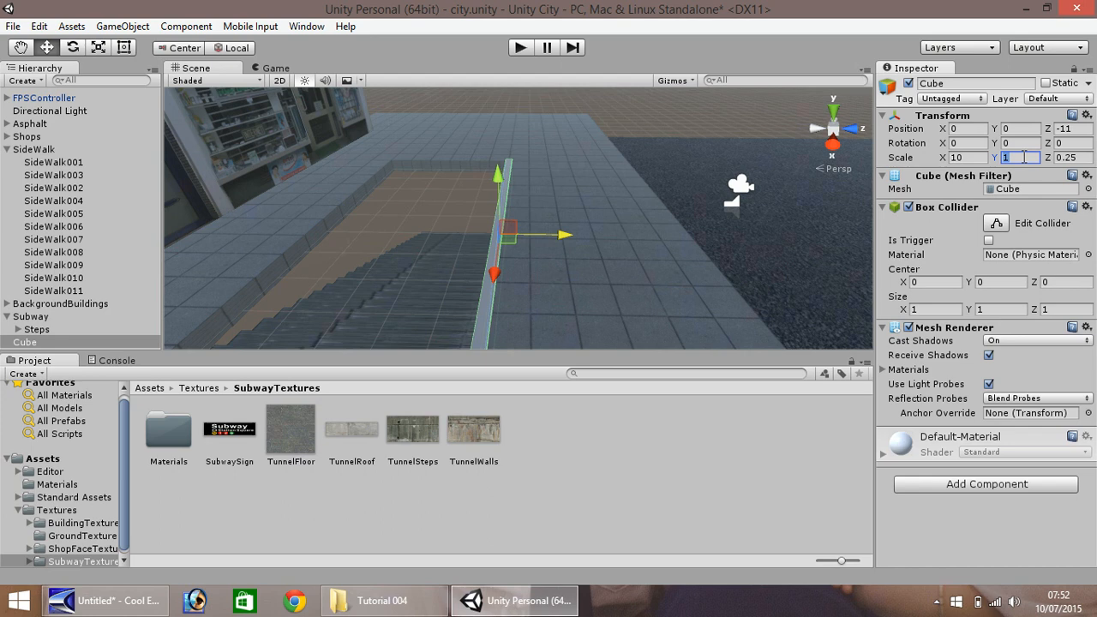
pyautogui.write('10')
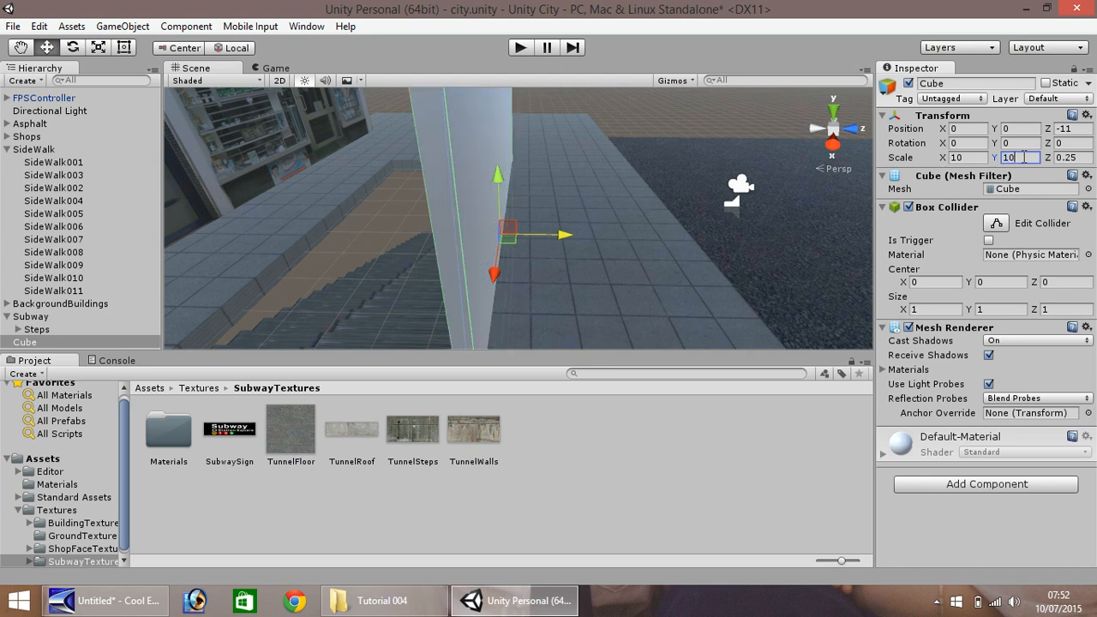
# Step: Set the wall cube's Y scale to 5
pyautogui.moveTo(1021, 158); pyautogui.dragTo(995, 154)
pyautogui.write('5')
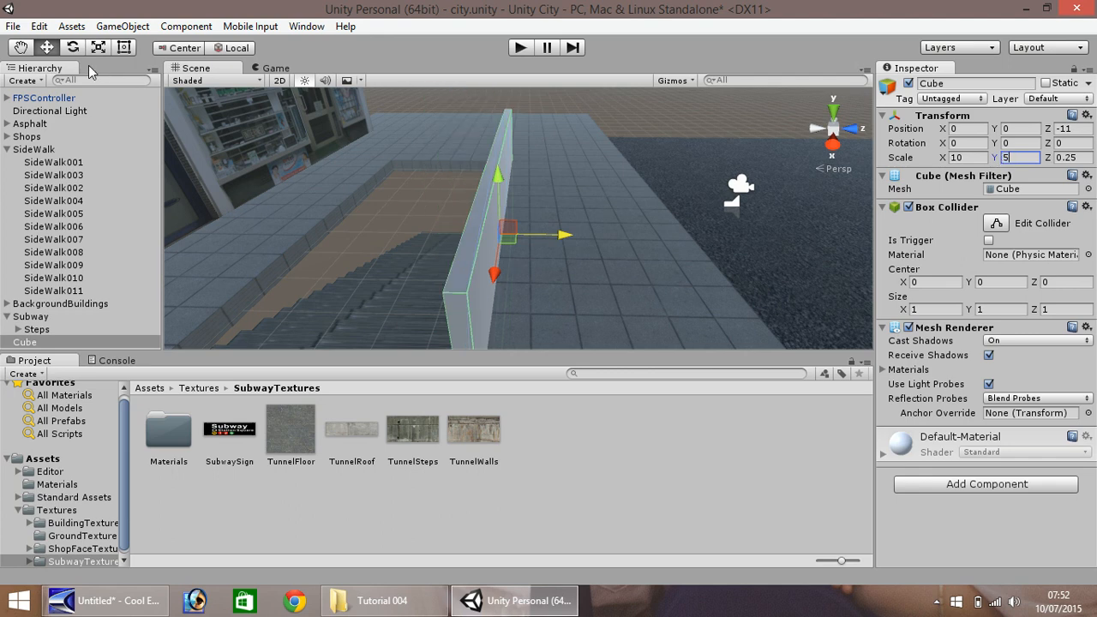
# Step: Examine the wall from below the sidewalk and from the street side to compare its length and depth with the descending staircase
pyautogui.click(21, 47)
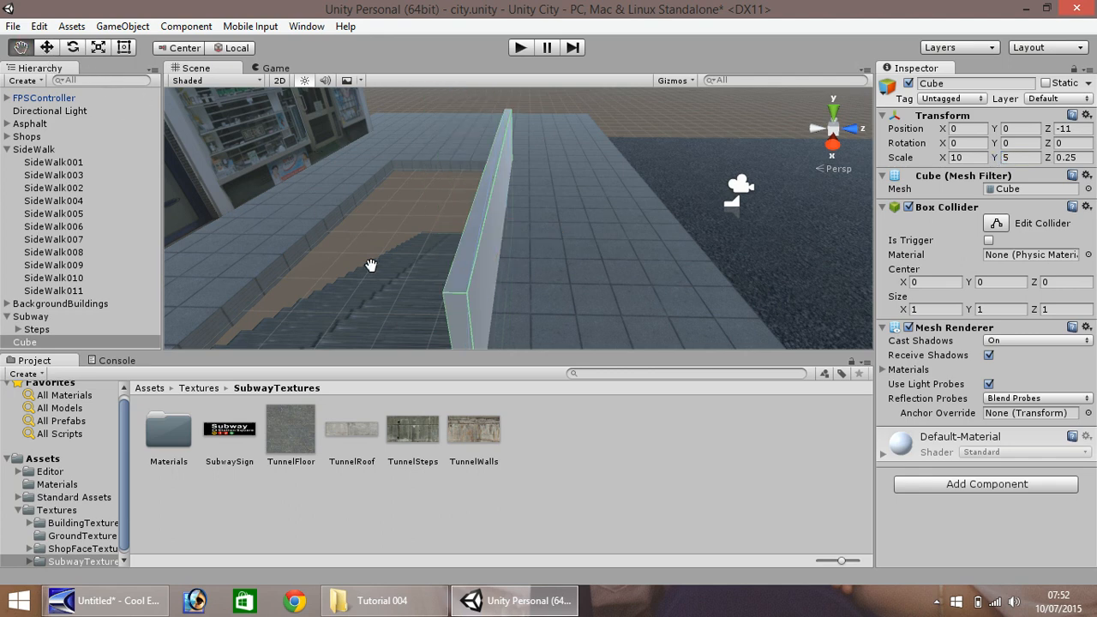
pyautogui.moveTo(367, 263); pyautogui.dragTo(224, 11)
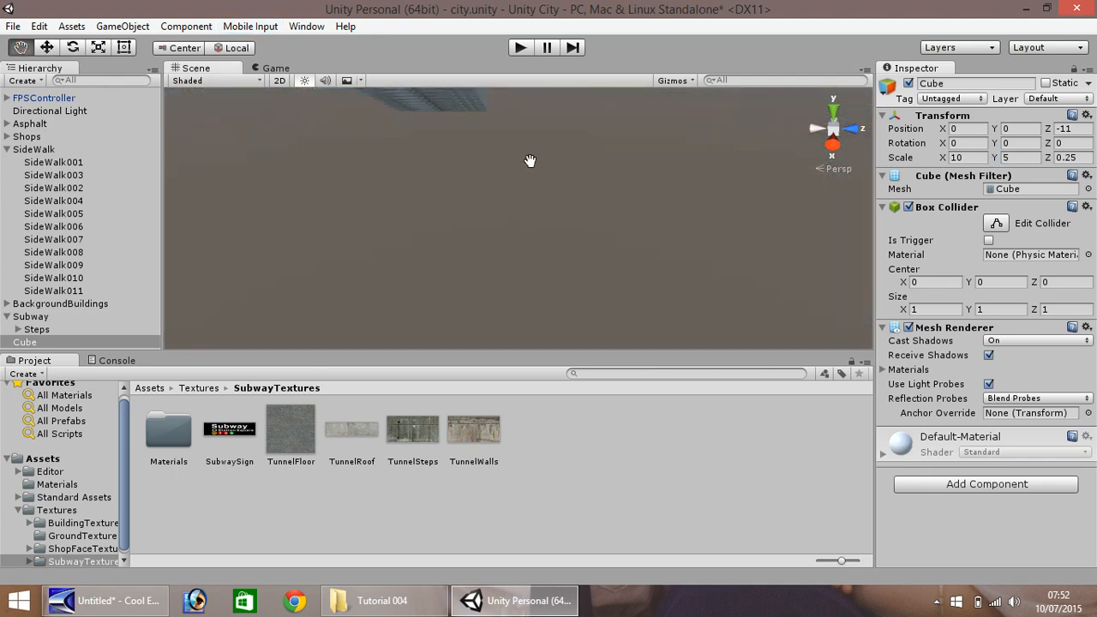
pyautogui.moveTo(519, 147); pyautogui.dragTo(394, 184, button='right')
pyautogui.moveTo(452, 157); pyautogui.dragTo(780, 422)
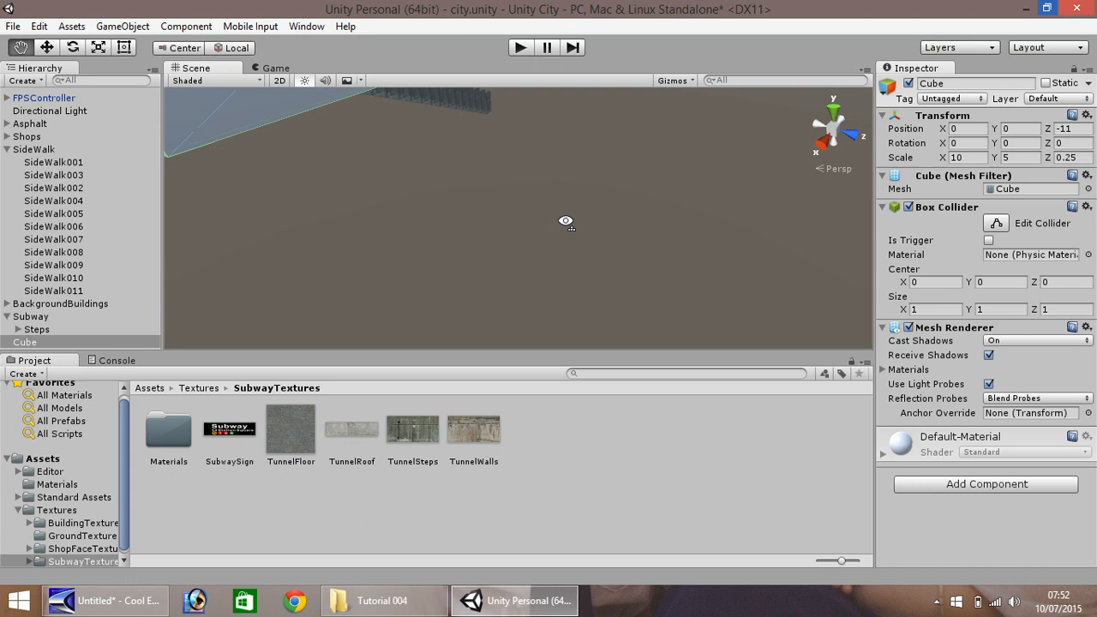
pyautogui.moveTo(566, 222); pyautogui.dragTo(369, 115, button='right')
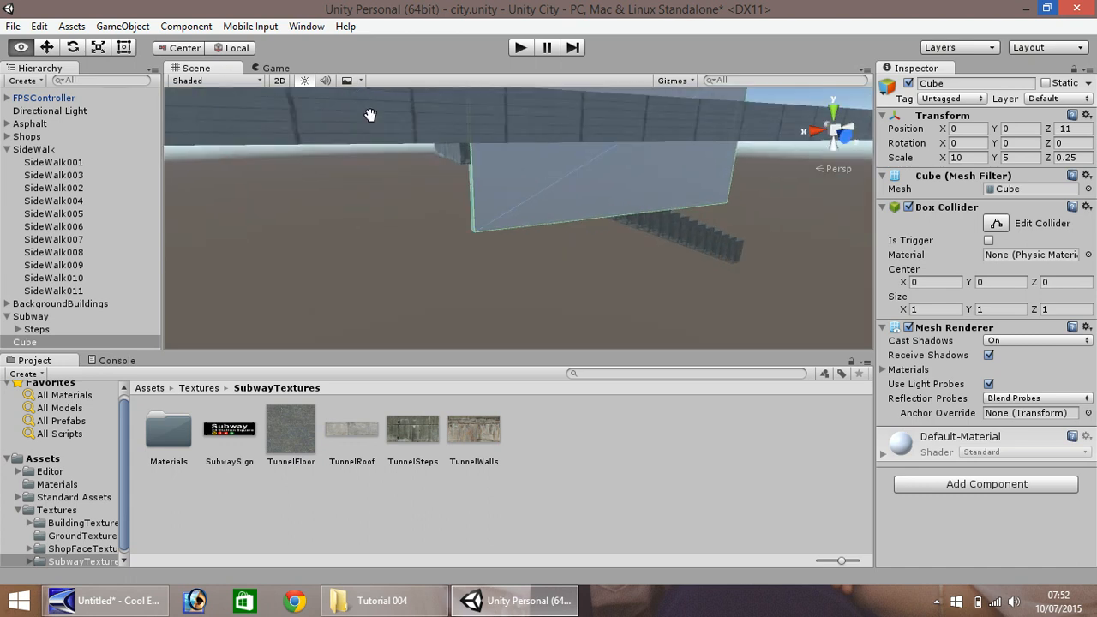
pyautogui.moveTo(666, 266); pyautogui.dragTo(155, 219)
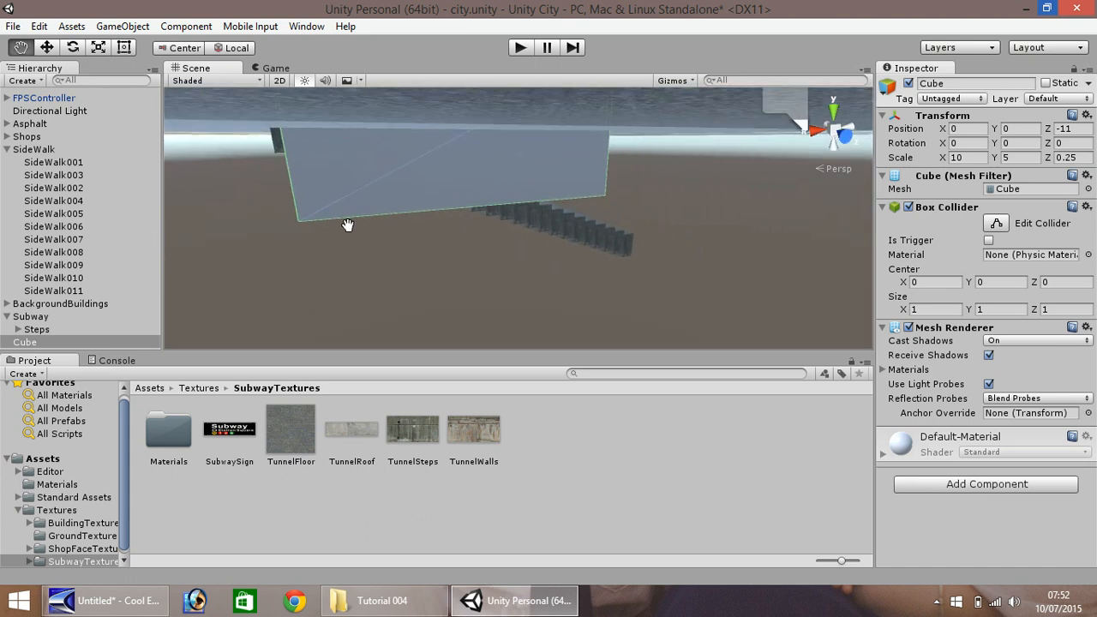
pyautogui.scroll(-3, 349, 231)
pyautogui.moveTo(558, 211); pyautogui.dragTo(476, 170, button='right')
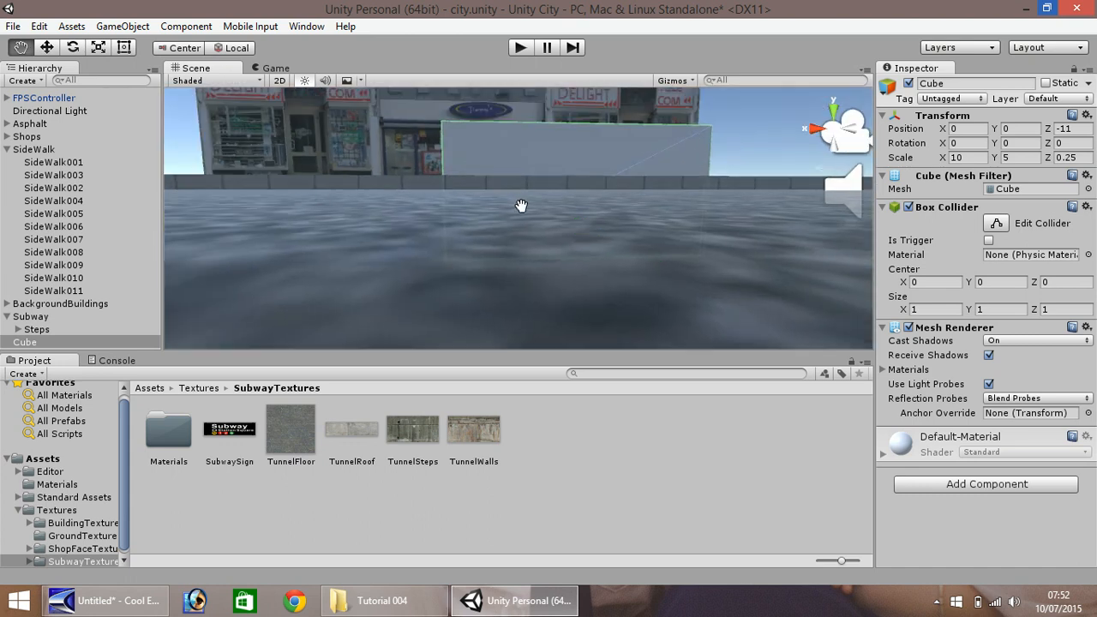
# Step: Lower the cube wall beside the stairwell to Y position -2 and set its Y scale to 7
pyautogui.moveTo(523, 207); pyautogui.dragTo(470, 180)
pyautogui.click(50, 48)
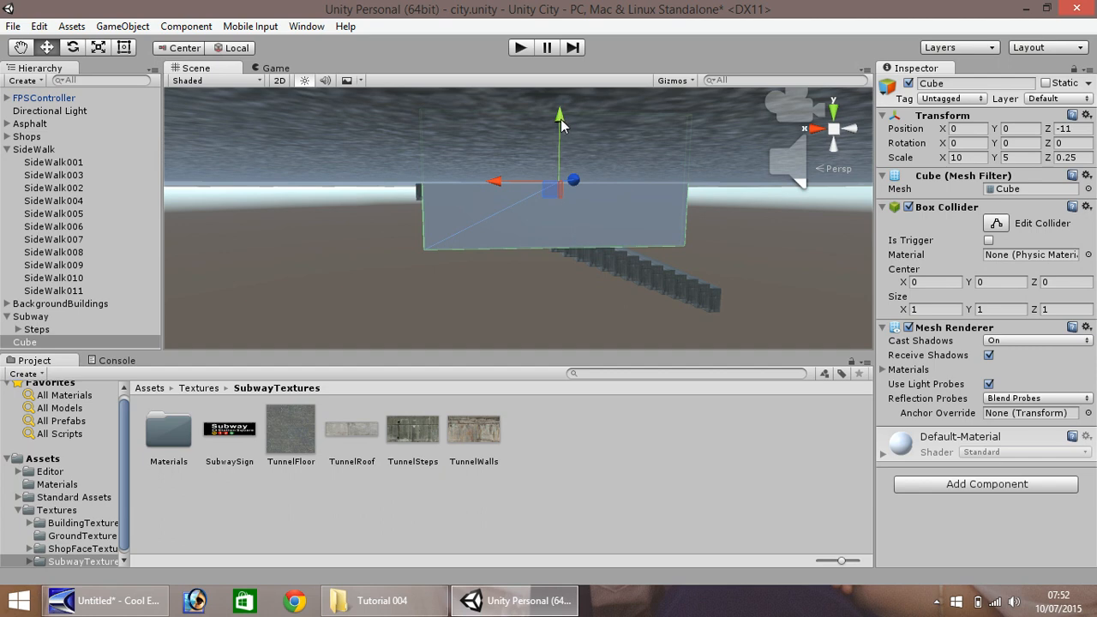
pyautogui.moveTo(561, 120); pyautogui.dragTo(558, 170)
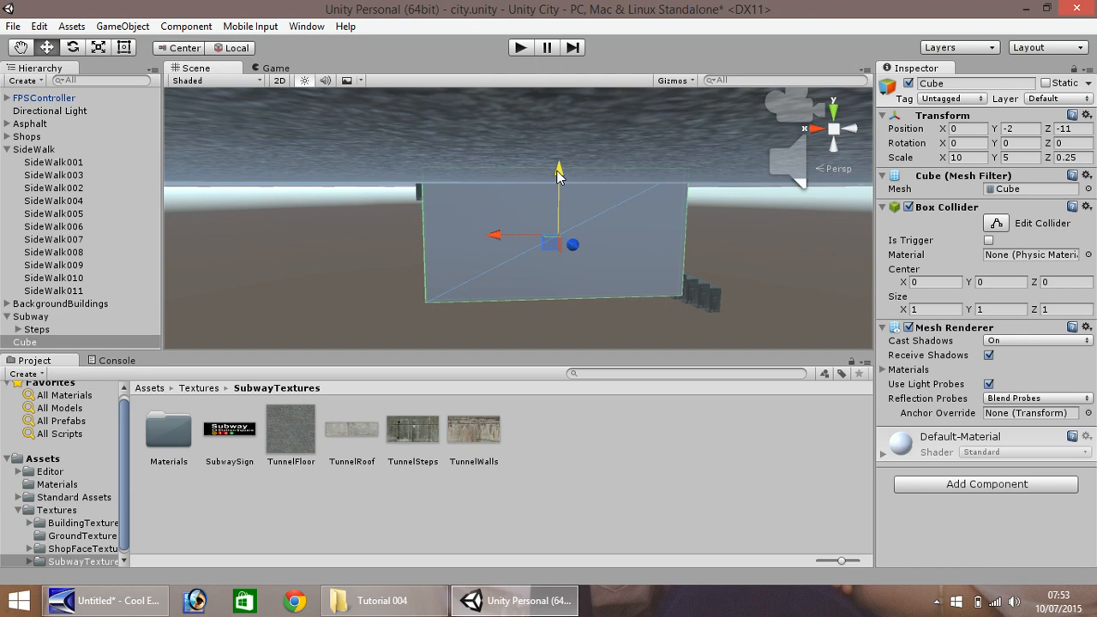
pyautogui.click(1022, 158)
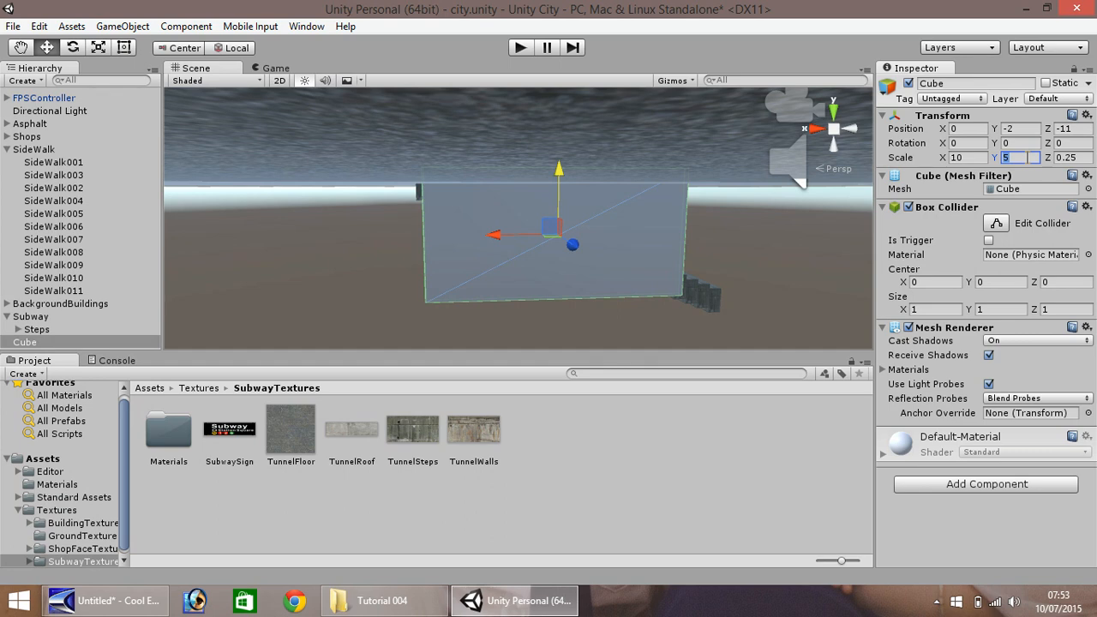
pyautogui.write('7')
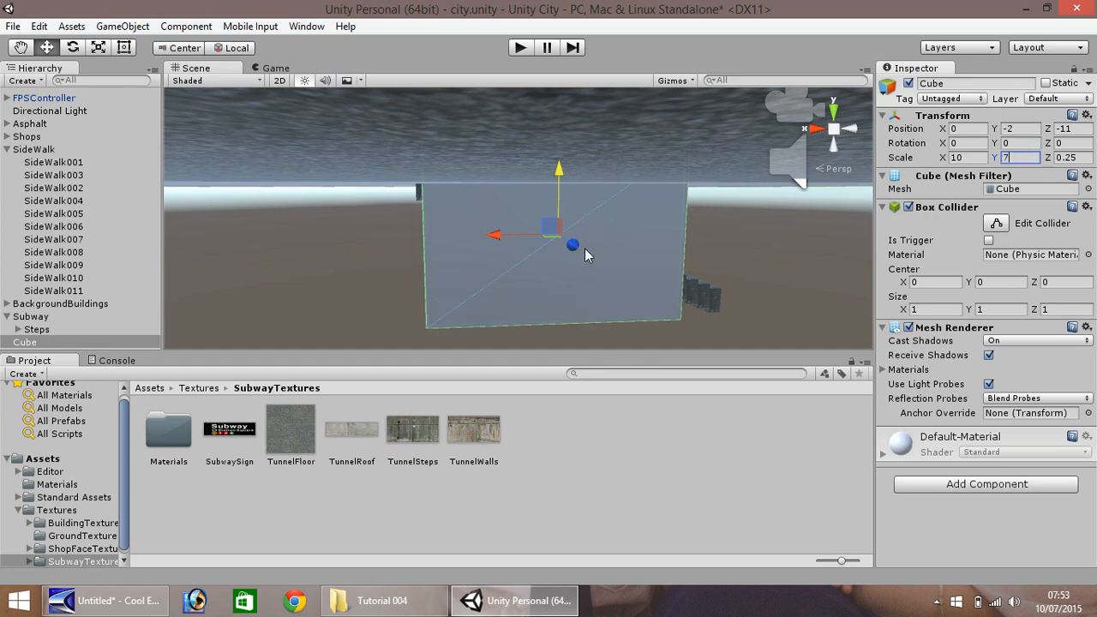
# Step: Raise the cube wall along the vertical axis to Y position -1.4 so more of it stands above the sidewalk
pyautogui.click(21, 50)
pyautogui.moveTo(357, 194); pyautogui.dragTo(15, 246)
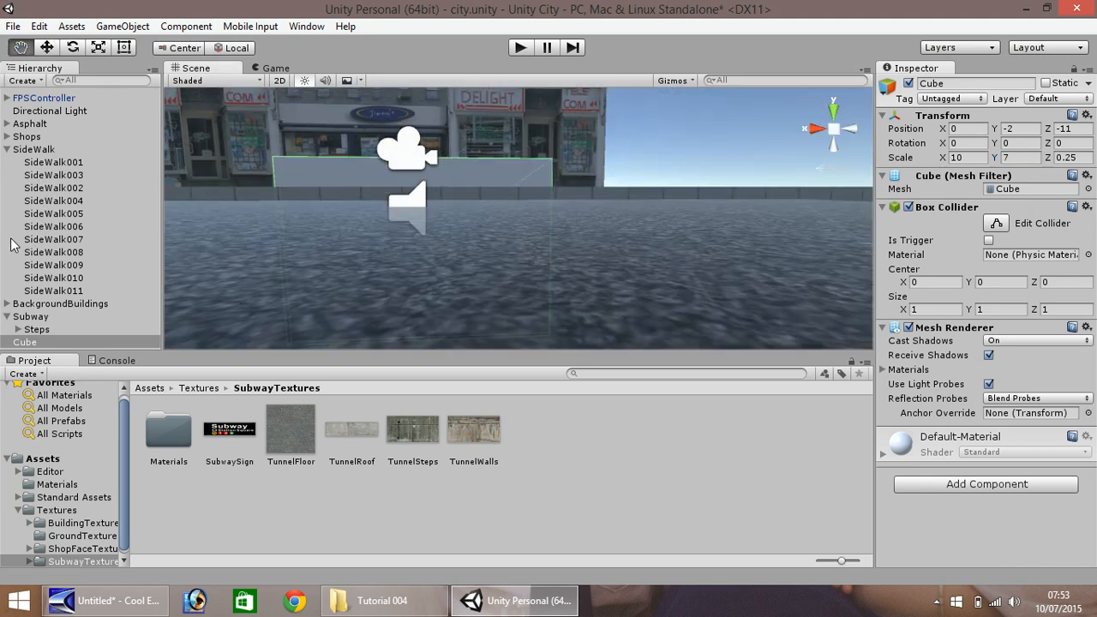
pyautogui.click(46, 47)
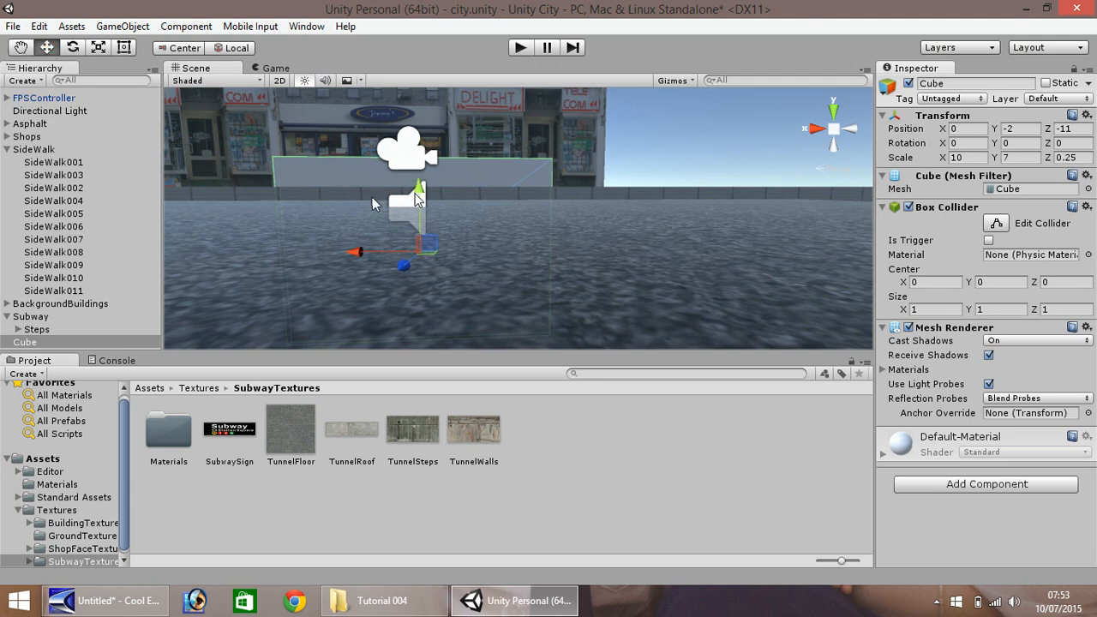
pyautogui.moveTo(421, 197); pyautogui.dragTo(423, 178)
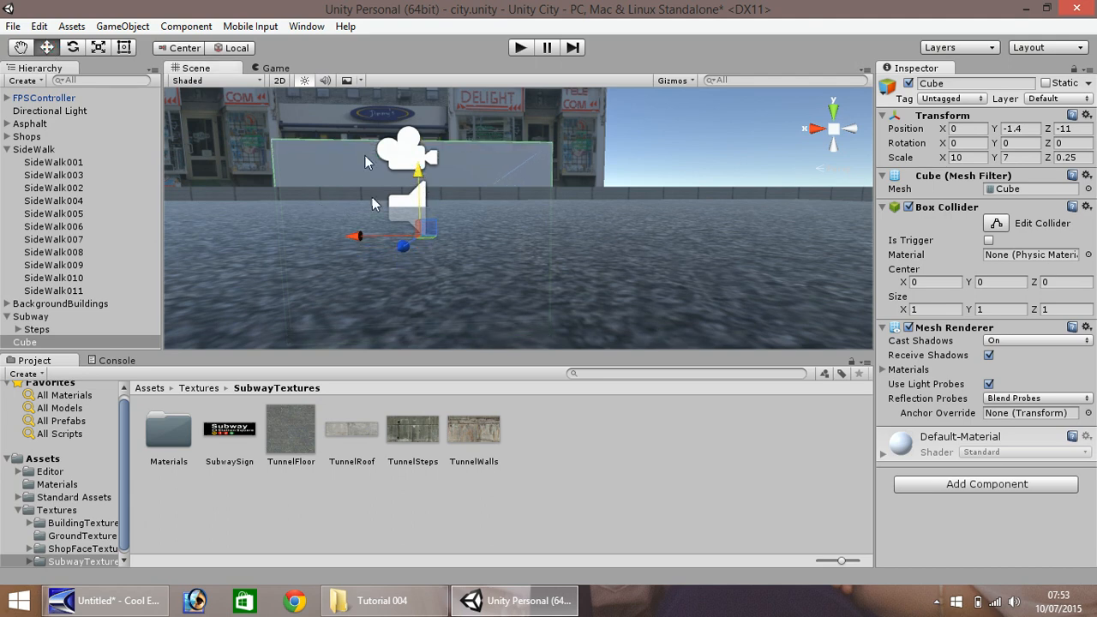
# Step: Examine the wall from below, then play-test the scene by walking around it and down the subway steps
pyautogui.click(17, 49)
pyautogui.moveTo(295, 211); pyautogui.dragTo(115, 90)
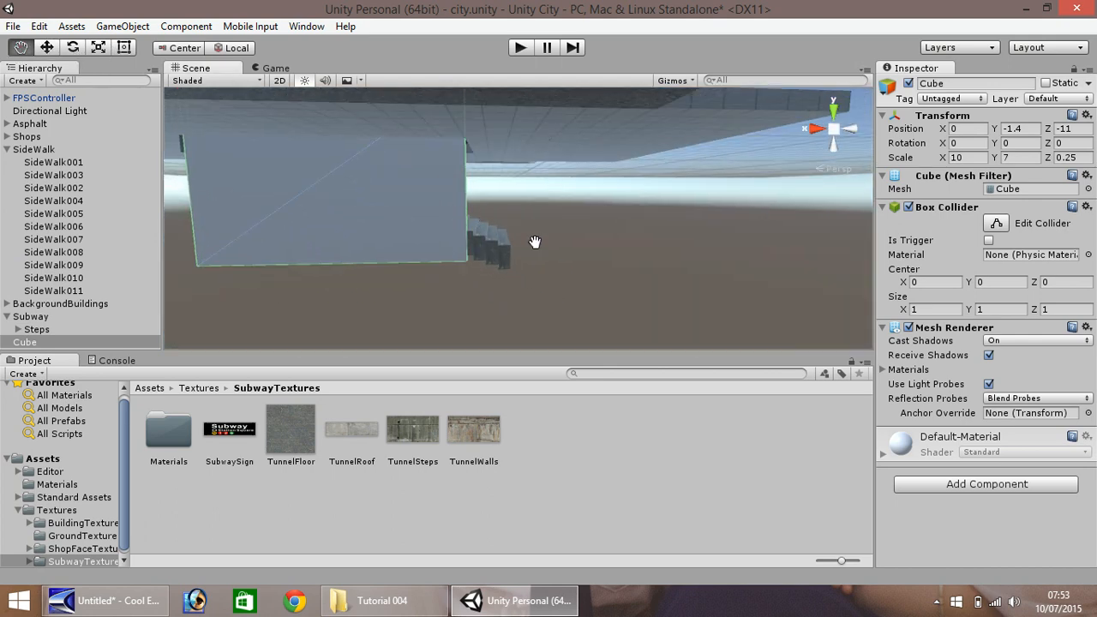
pyautogui.moveTo(530, 242); pyautogui.dragTo(427, 212)
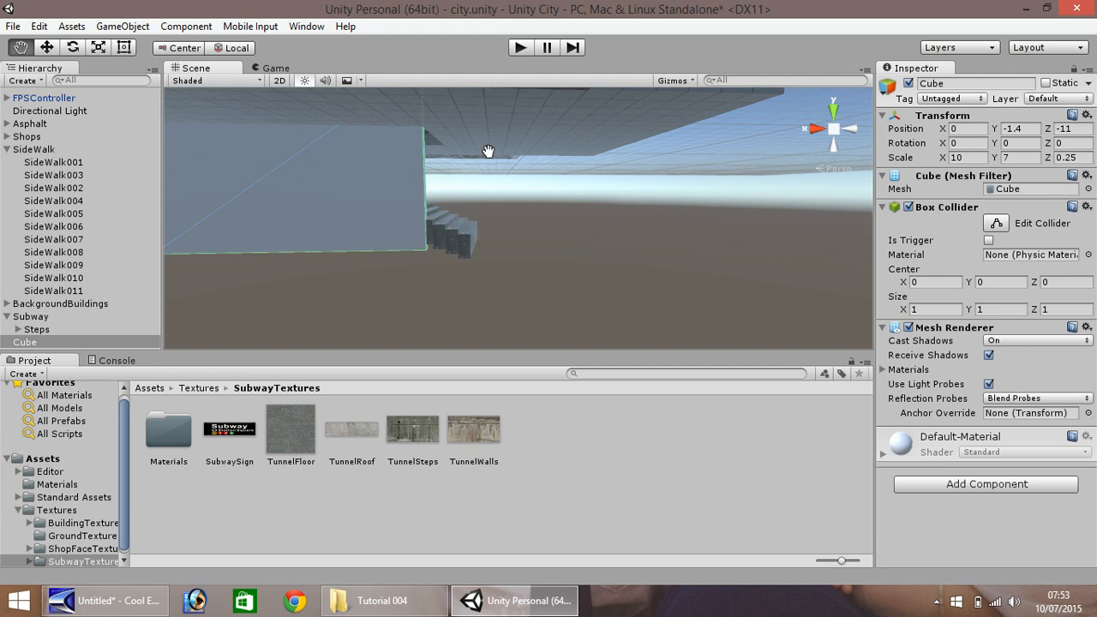
pyautogui.click(521, 48)
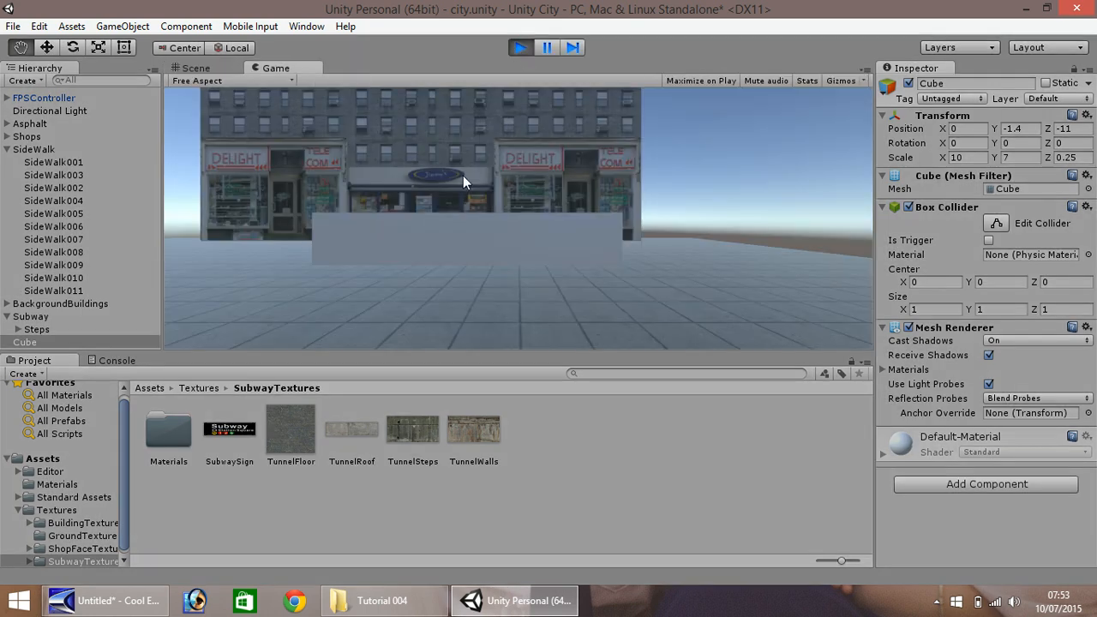
pyautogui.press('w')
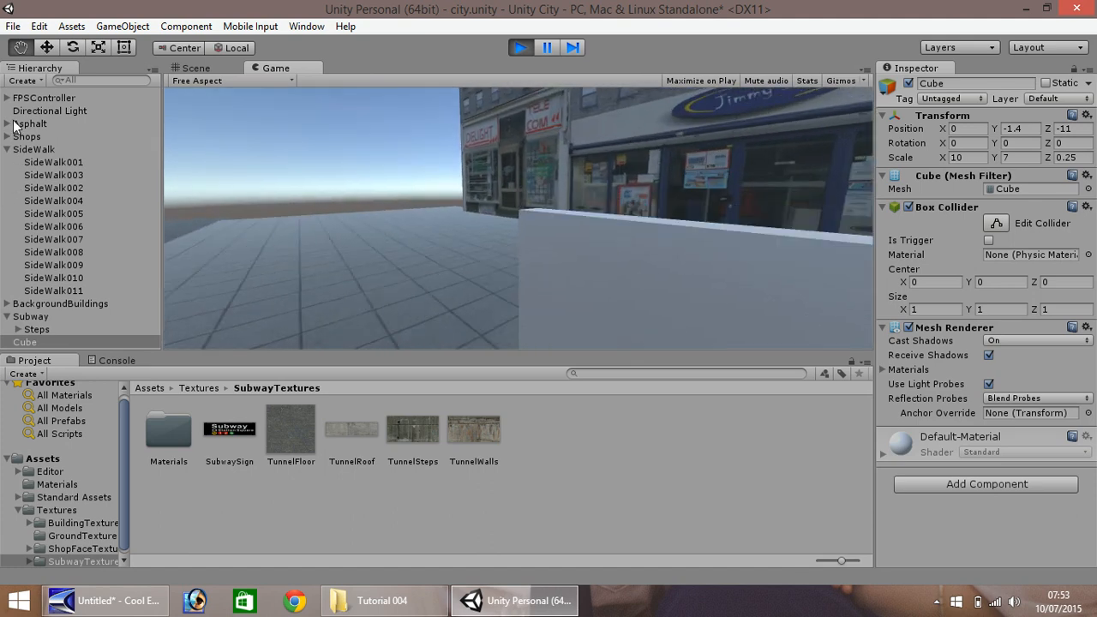
pyautogui.press('w')
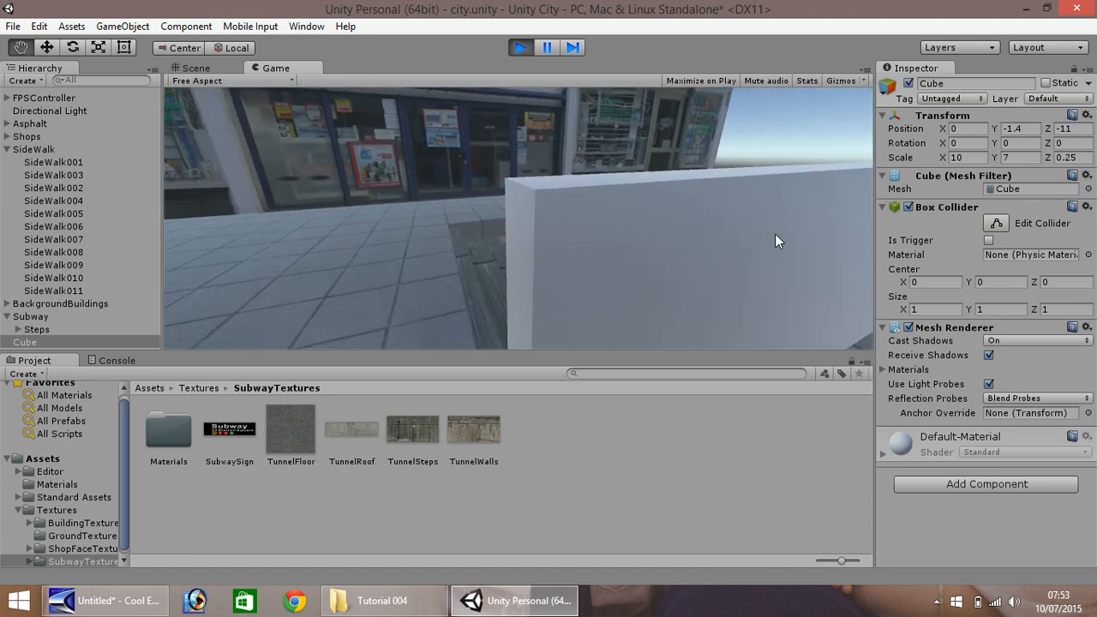
pyautogui.press('w')
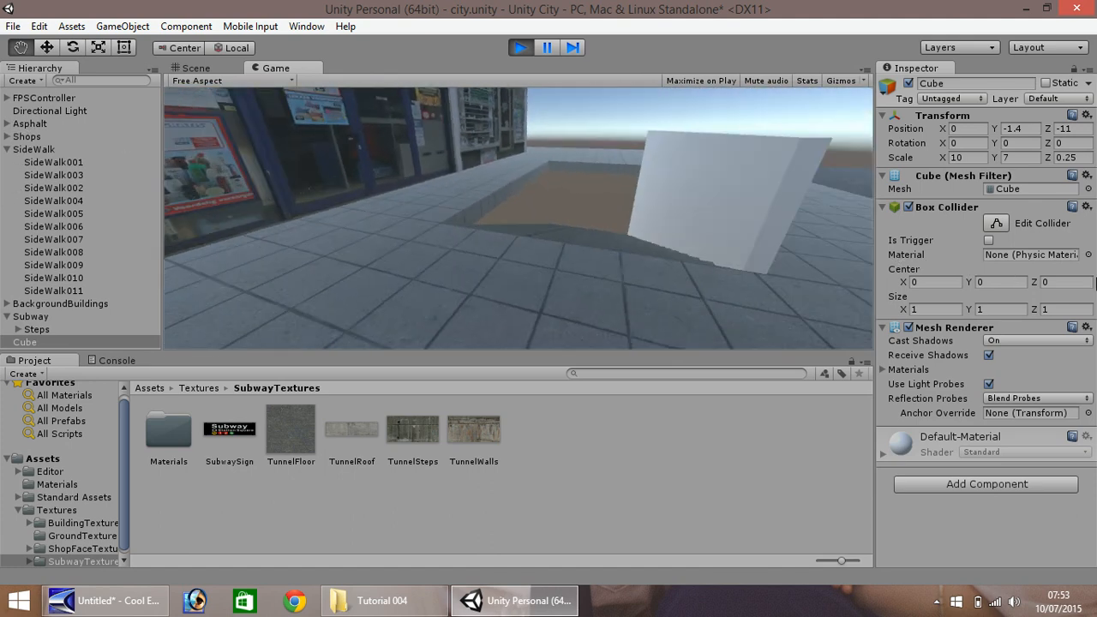
pyautogui.press('w')
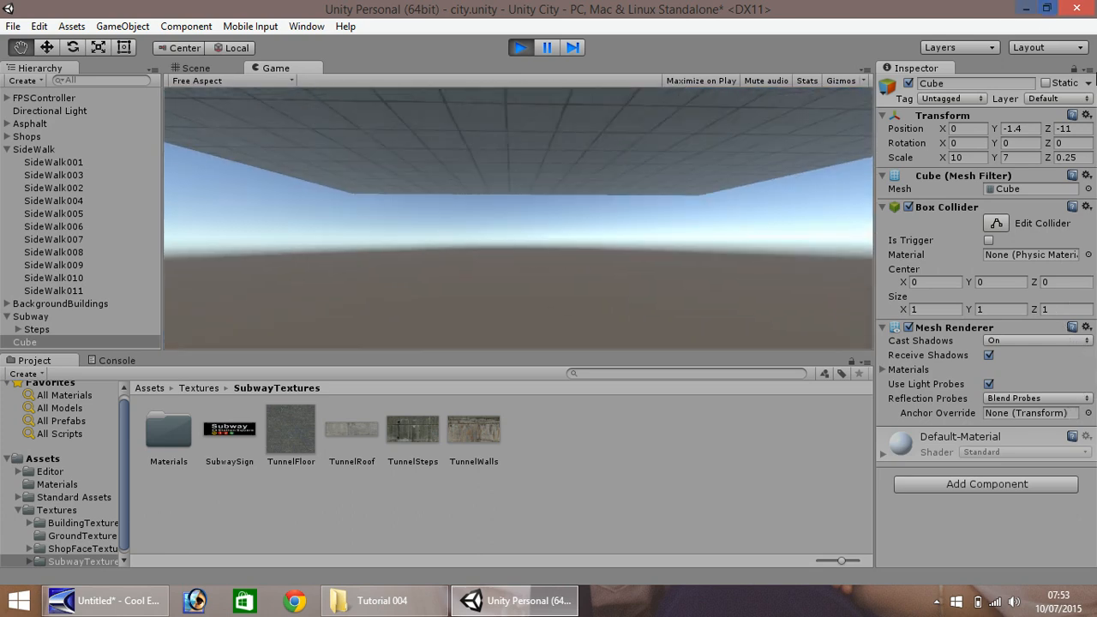
pyautogui.click(521, 47)
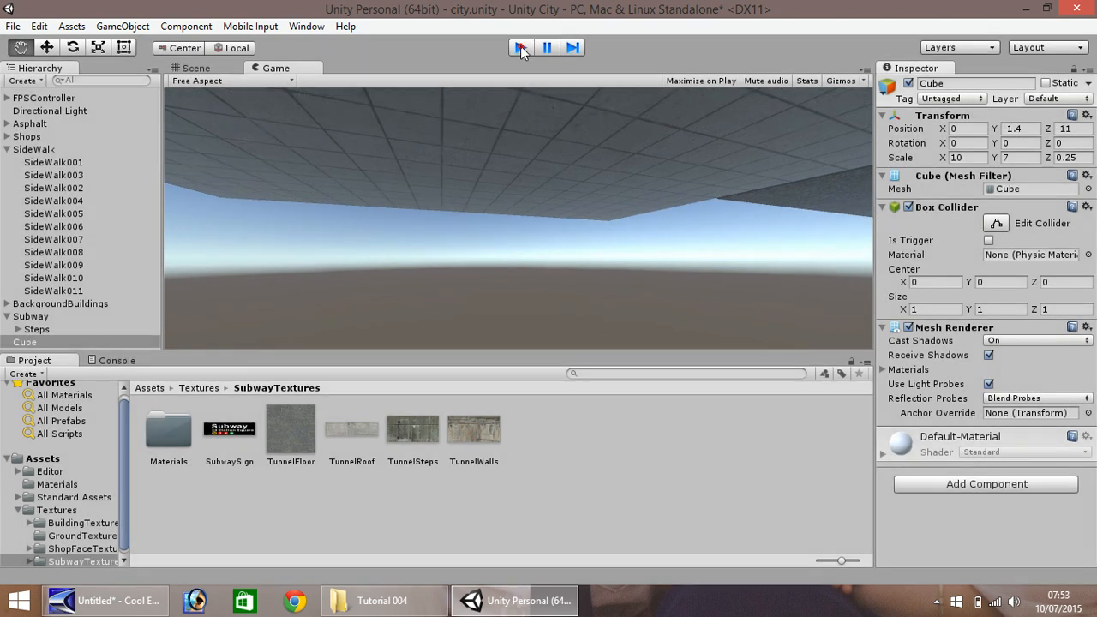
# Step: Delete the three lowest stairs, Step019 to Step021, which extend past the end of the cube wall
pyautogui.click(46, 48)
pyautogui.click(466, 245)
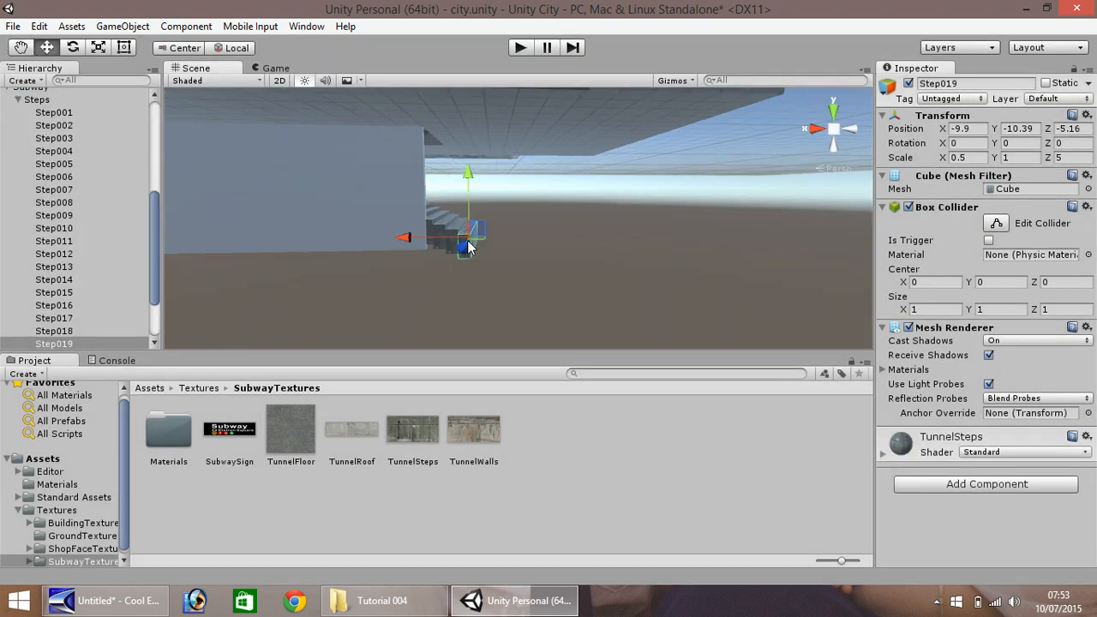
pyautogui.click(463, 246)
pyautogui.click(442, 236)
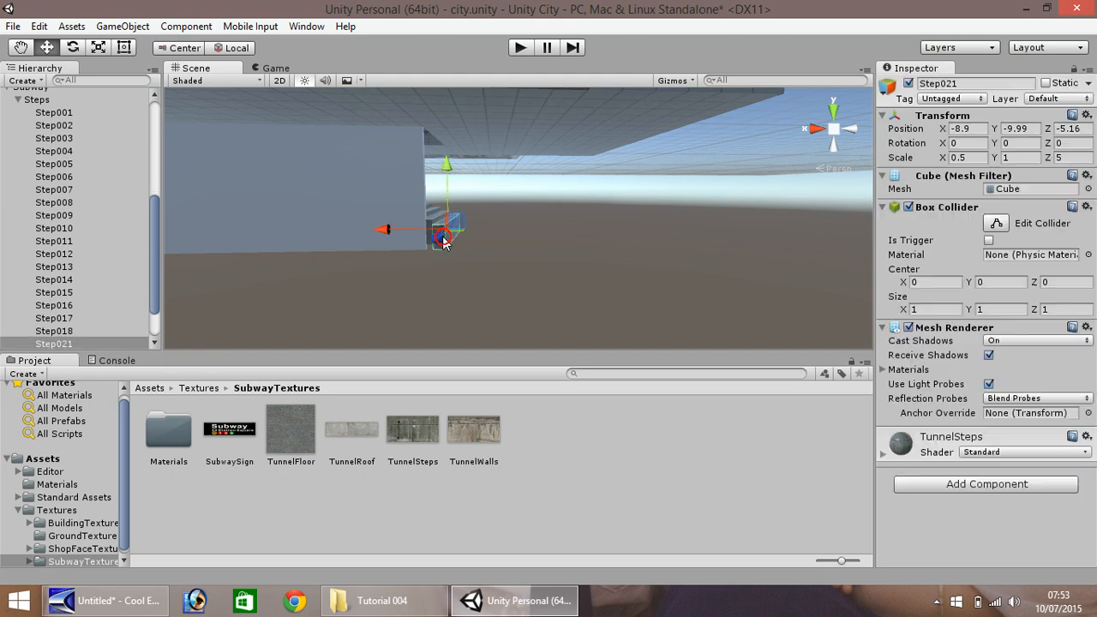
pyautogui.press('Delete')
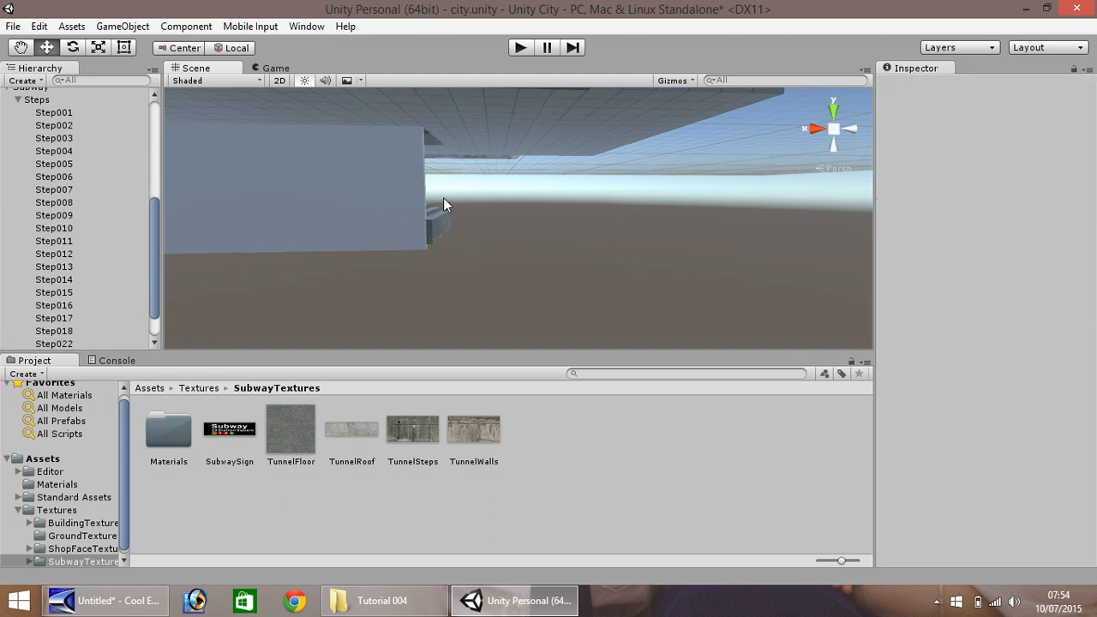
# Step: Lower the cube wall to Y position -1.6 and apply the TunnelWalls texture to it
pyautogui.click(19, 48)
pyautogui.moveTo(250, 154); pyautogui.dragTo(478, 242)
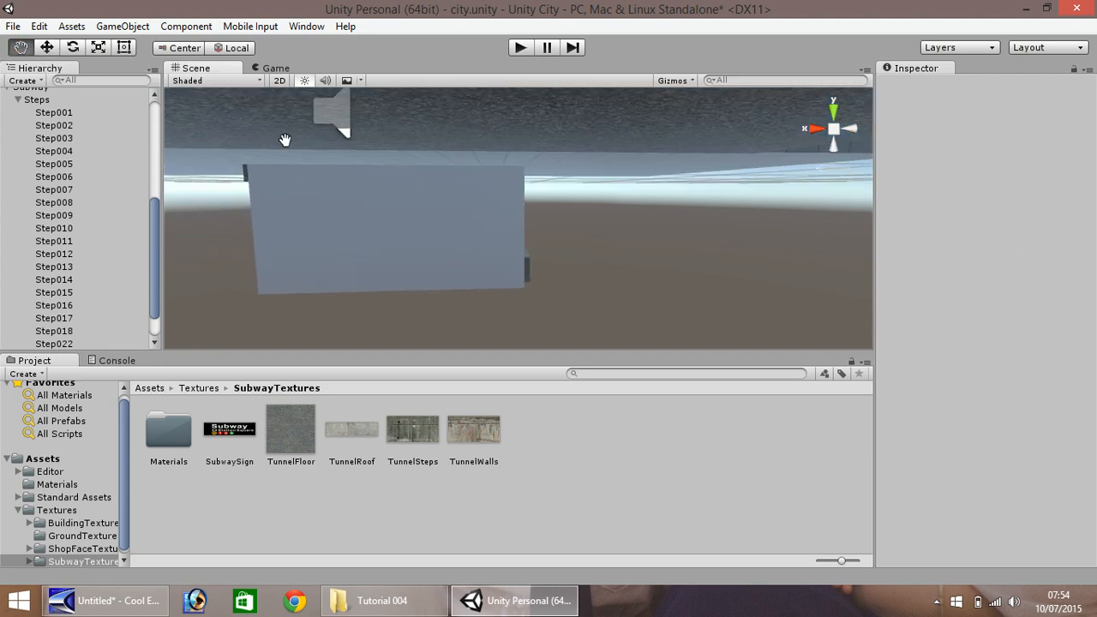
pyautogui.click(46, 47)
pyautogui.click(381, 213)
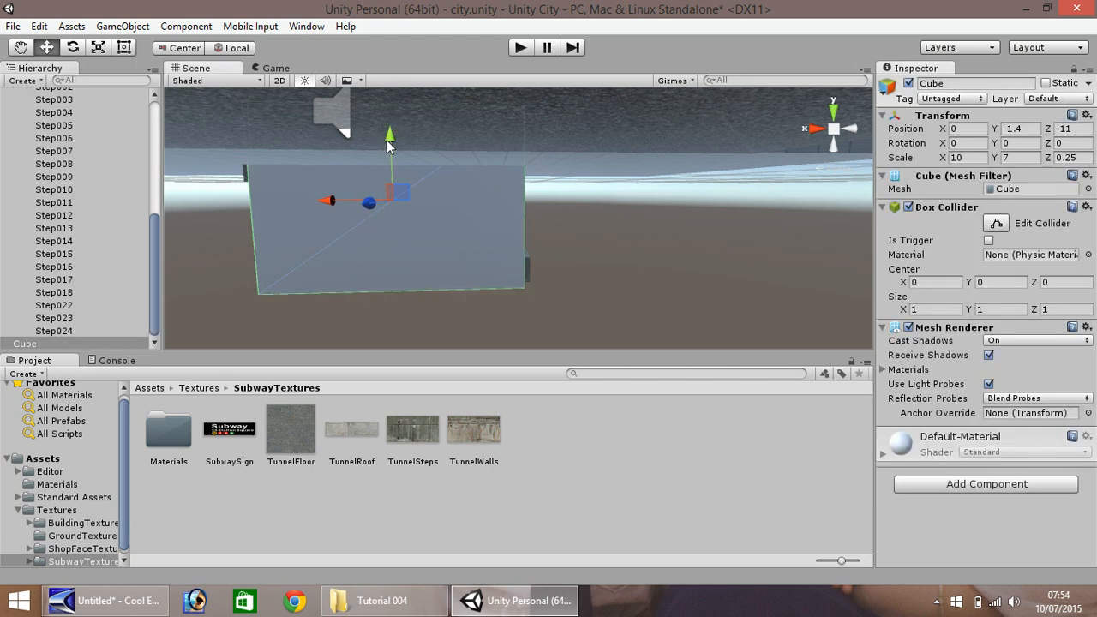
pyautogui.moveTo(390, 138); pyautogui.dragTo(391, 144)
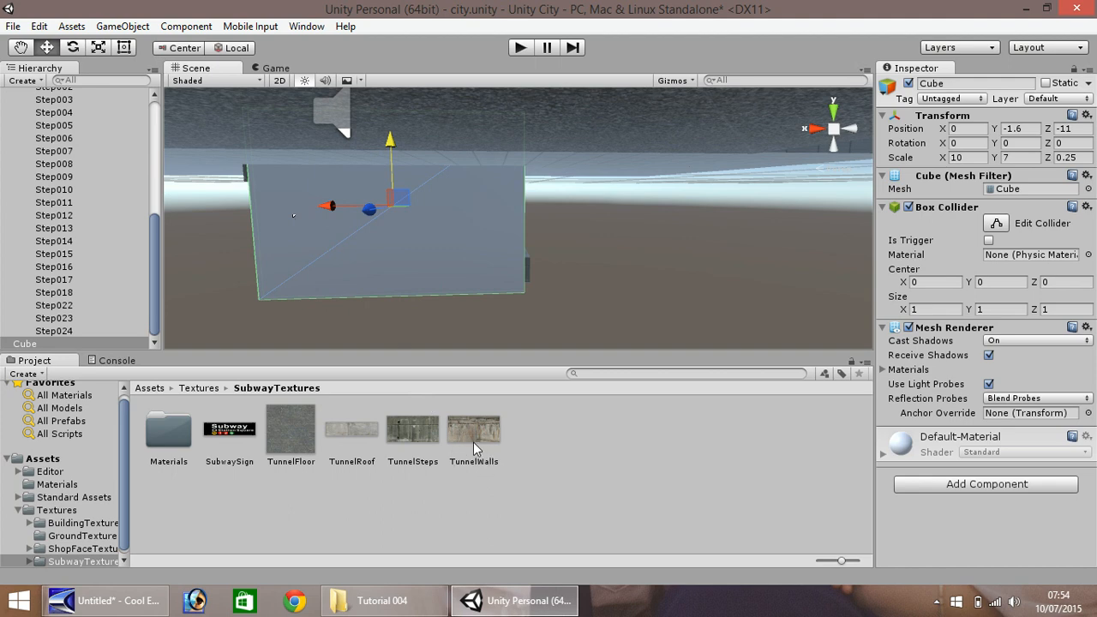
pyautogui.moveTo(473, 435); pyautogui.dragTo(422, 248)
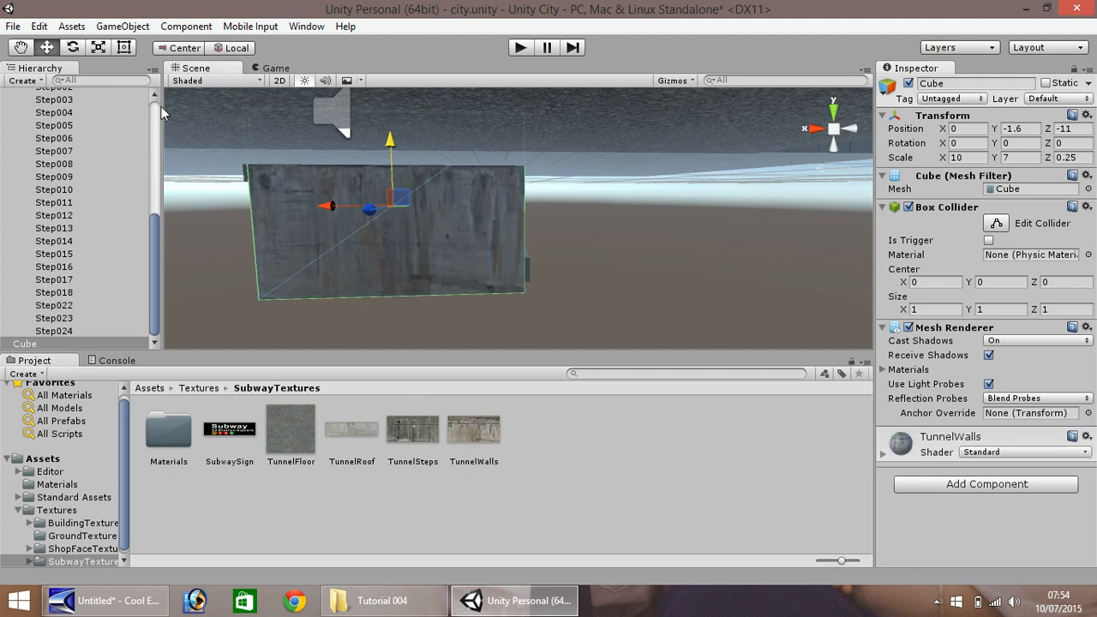
# Step: Examine the textured wall from the street side and from above the subway stairwell
pyautogui.click(21, 47)
pyautogui.moveTo(331, 190); pyautogui.dragTo(649, 269)
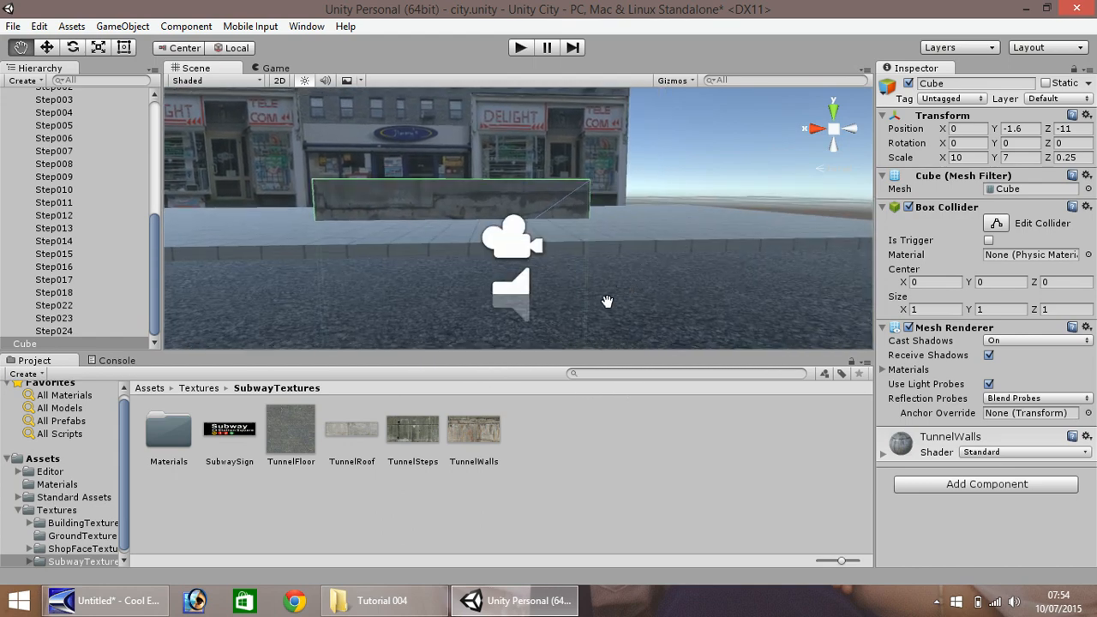
pyautogui.moveTo(600, 302); pyautogui.dragTo(737, 343)
pyautogui.moveTo(470, 237); pyautogui.dragTo(720, 267, button='right')
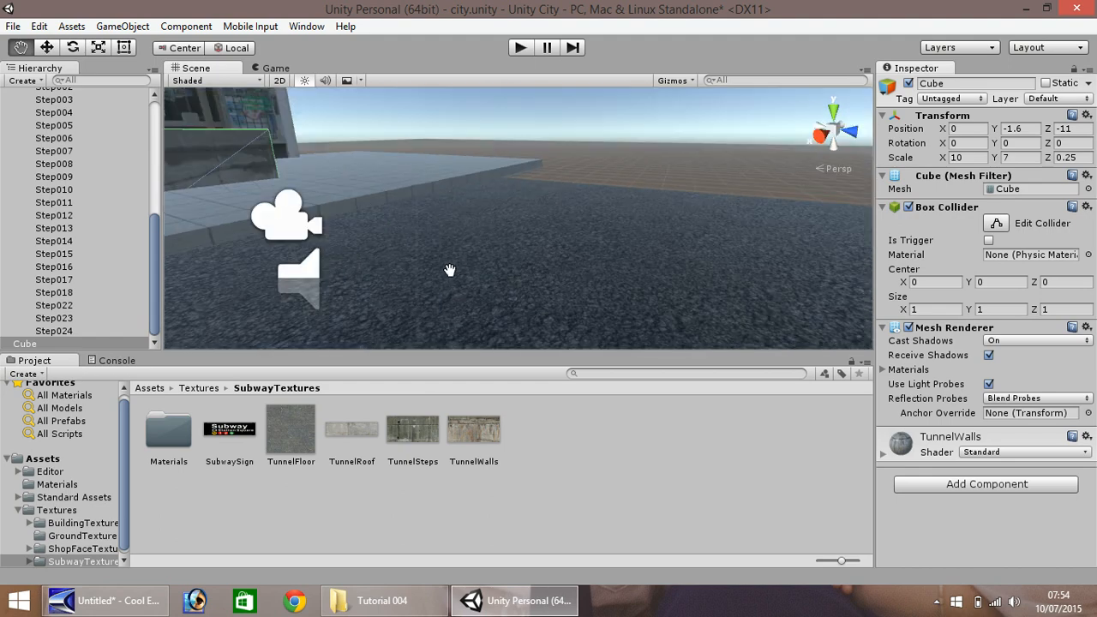
pyautogui.moveTo(449, 270); pyautogui.dragTo(2, 221, button='right')
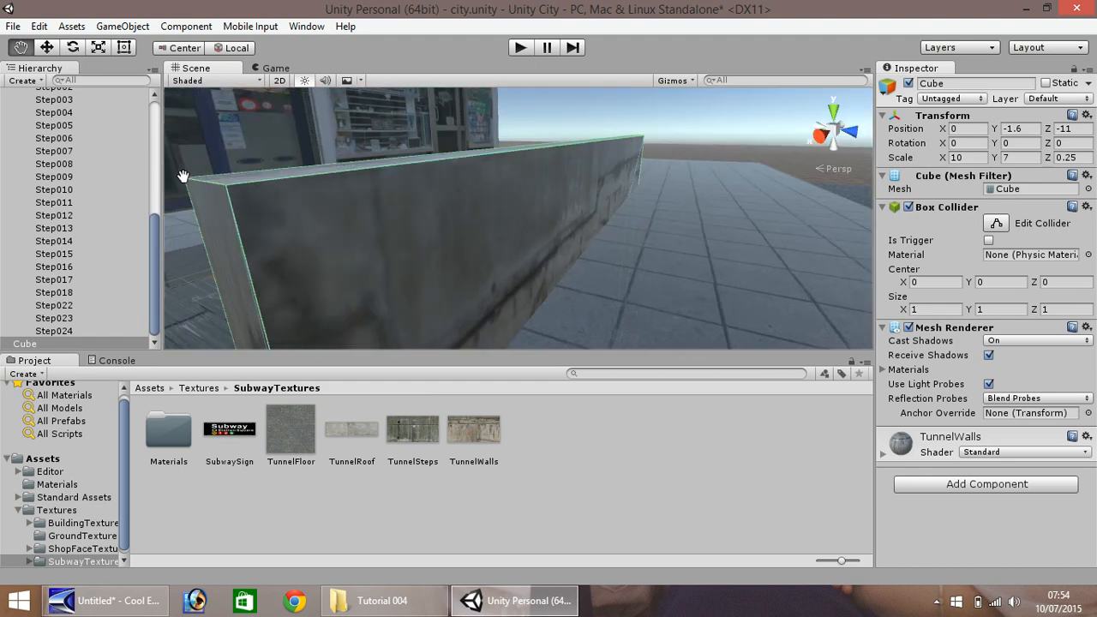
pyautogui.moveTo(458, 223); pyautogui.dragTo(626, 262)
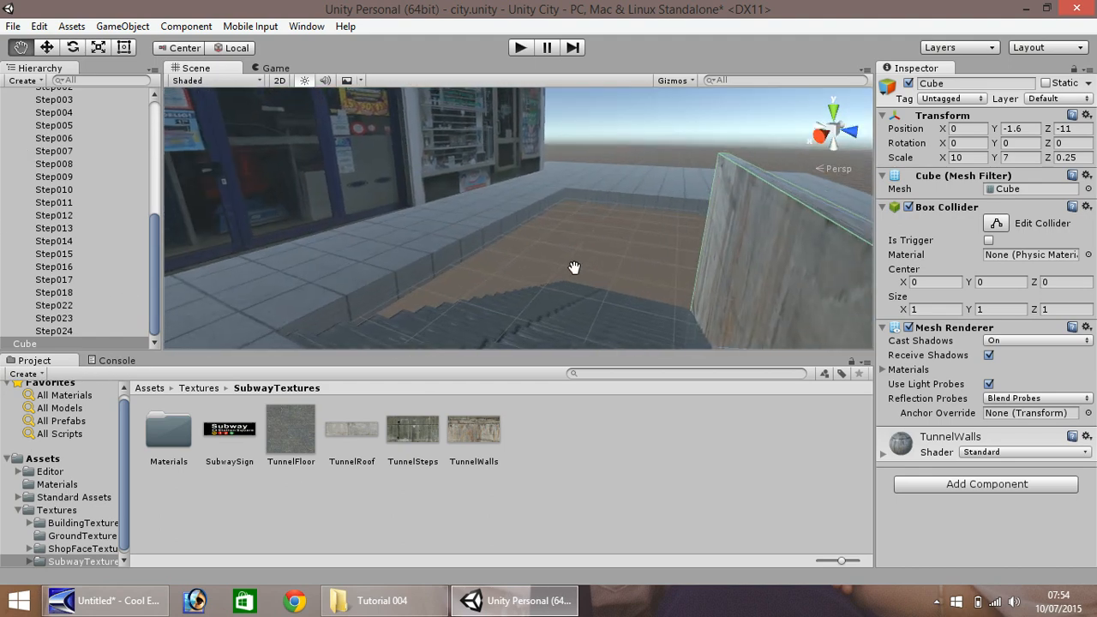
pyautogui.moveTo(574, 268); pyautogui.dragTo(324, 152, button='right')
pyautogui.click(47, 47)
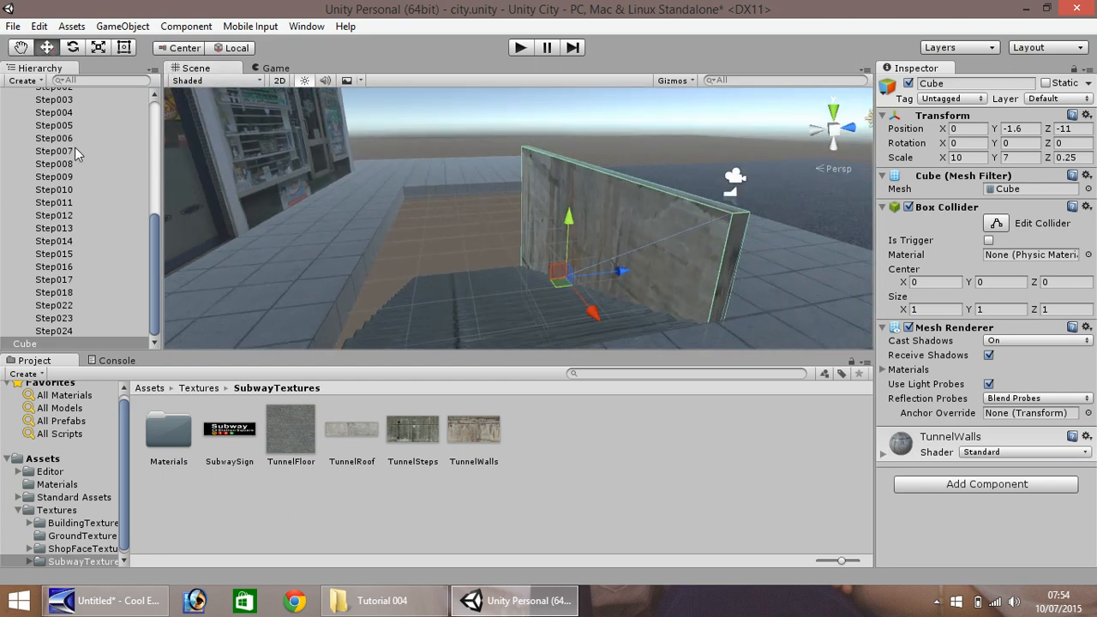
# Step: Collapse the Steps group in the hierarchy and create an empty child object under Subway
pyautogui.click(156, 317)
pyautogui.scroll(7, 68, 285)
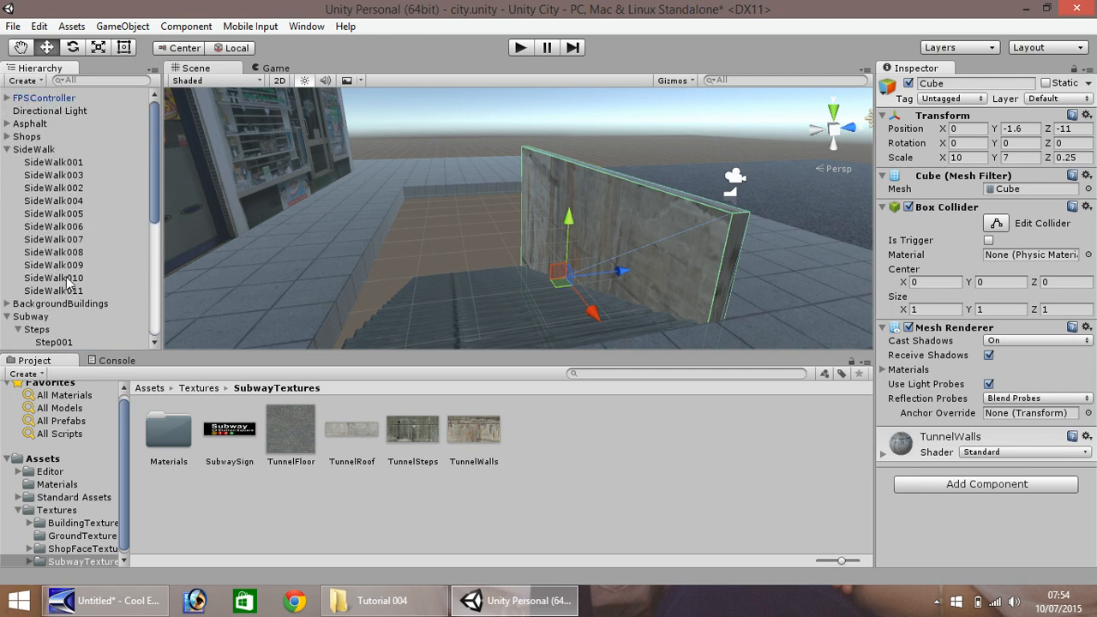
pyautogui.click(18, 329)
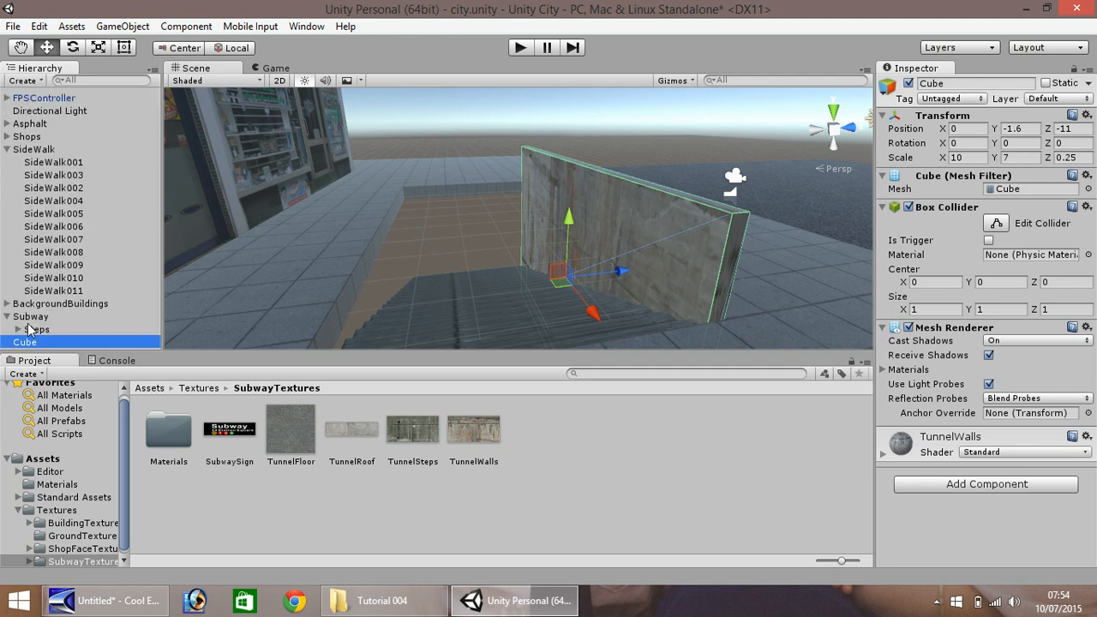
pyautogui.click(33, 317)
pyautogui.rightClick(36, 315)
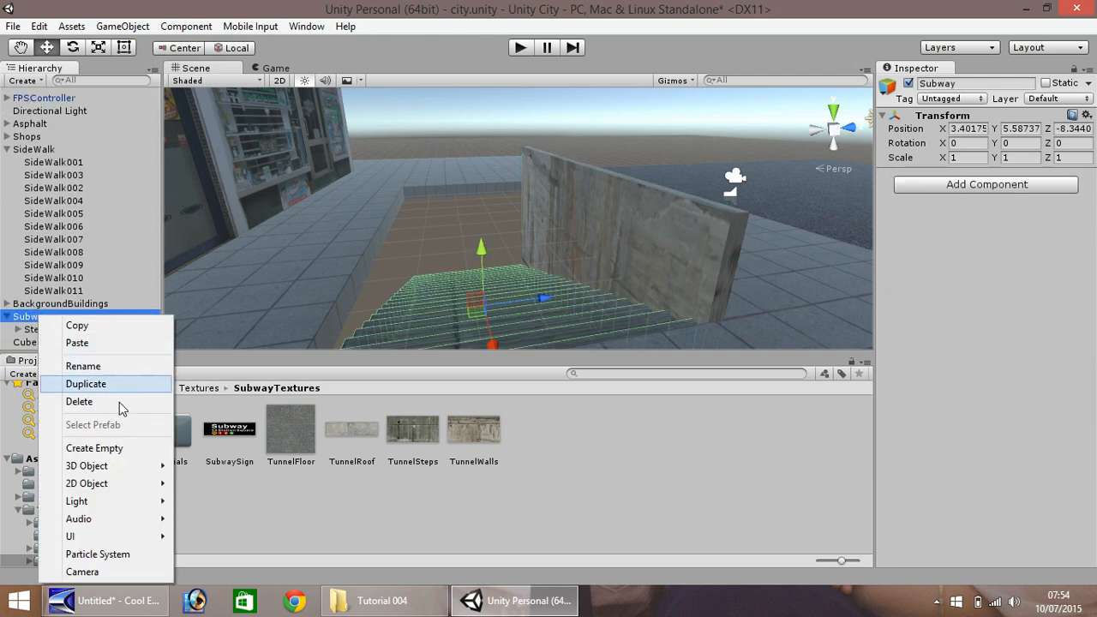
pyautogui.click(113, 448)
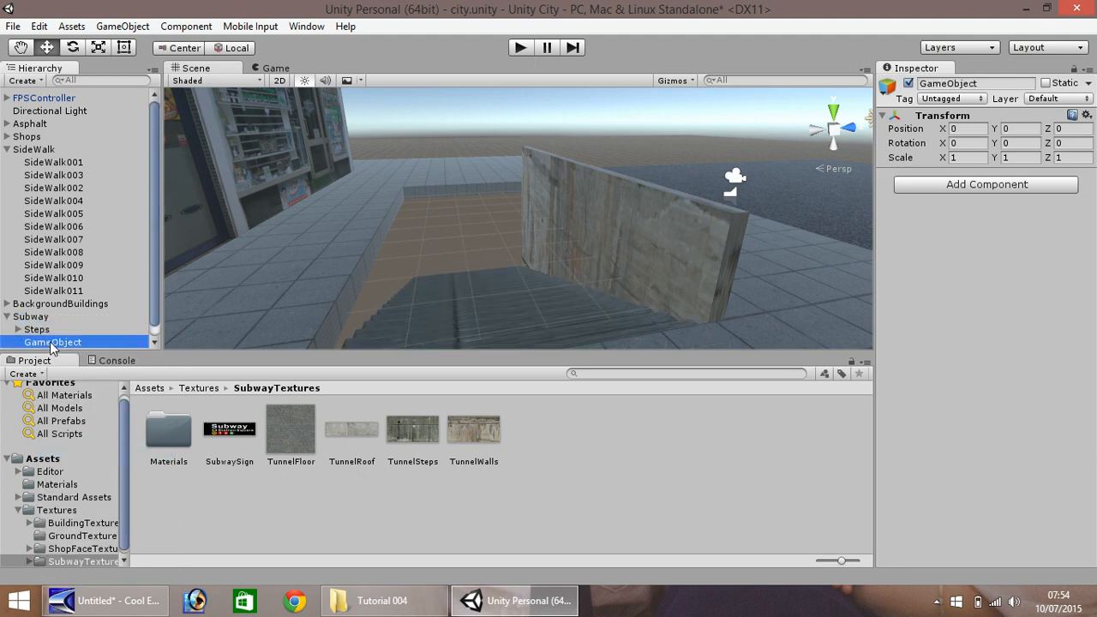
# Step: Rename the new empty object under Subway as SubwayWalls
pyautogui.rightClick(50, 345)
pyautogui.click(106, 126)
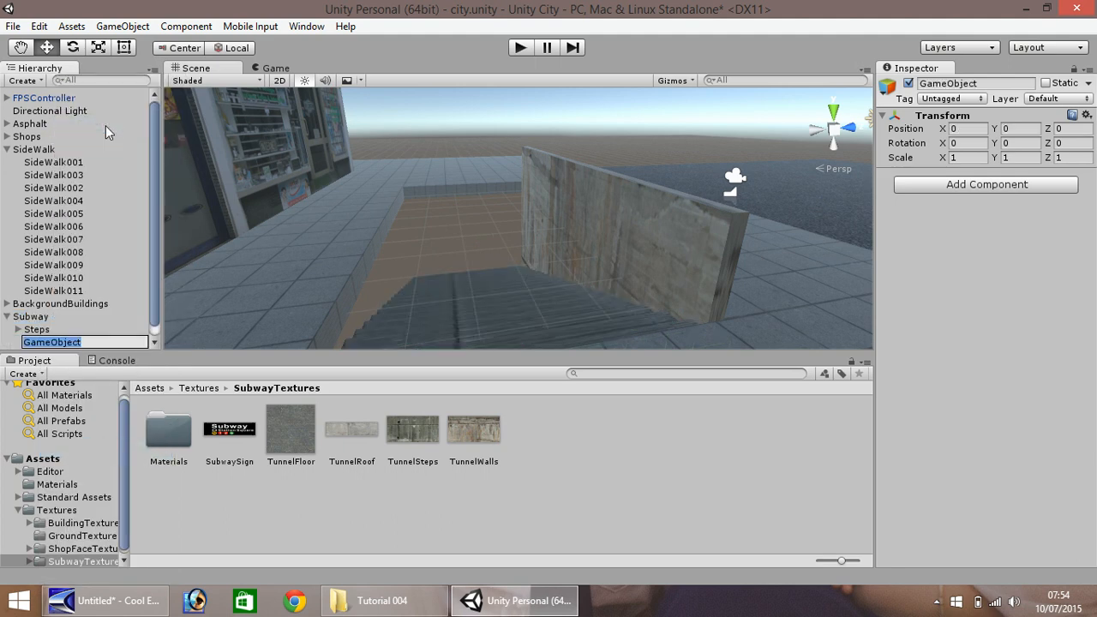
pyautogui.write('SubwayWalls')
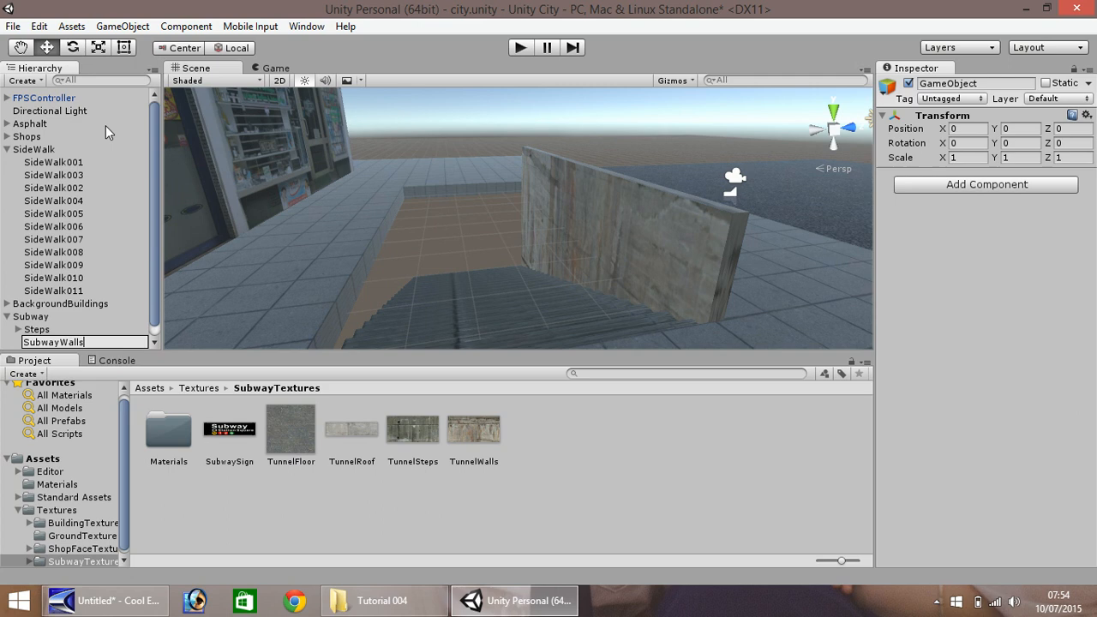
pyautogui.press('Return')
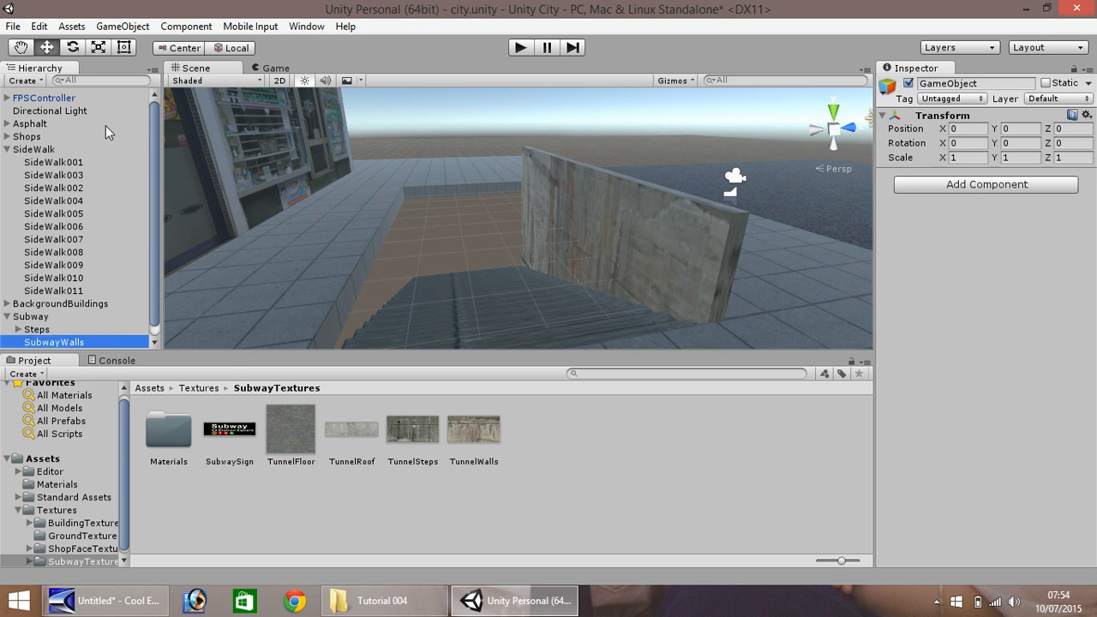
pyautogui.scroll(-1, 148, 206)
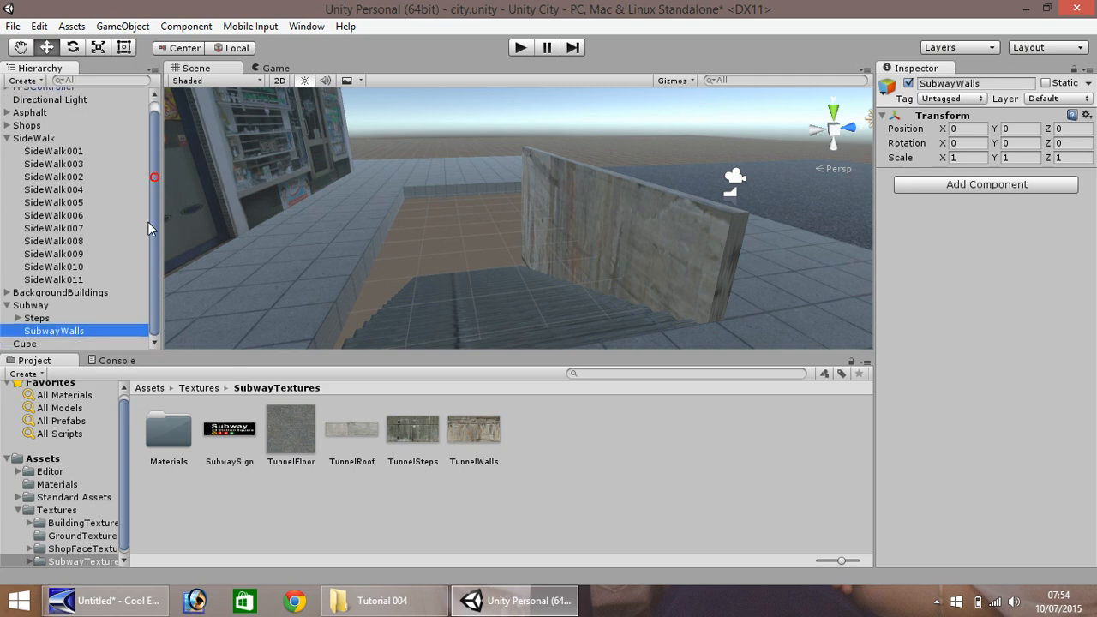
# Step: Rename the cube as Wall001 and make it a child of SubwayWalls
pyautogui.rightClick(26, 344)
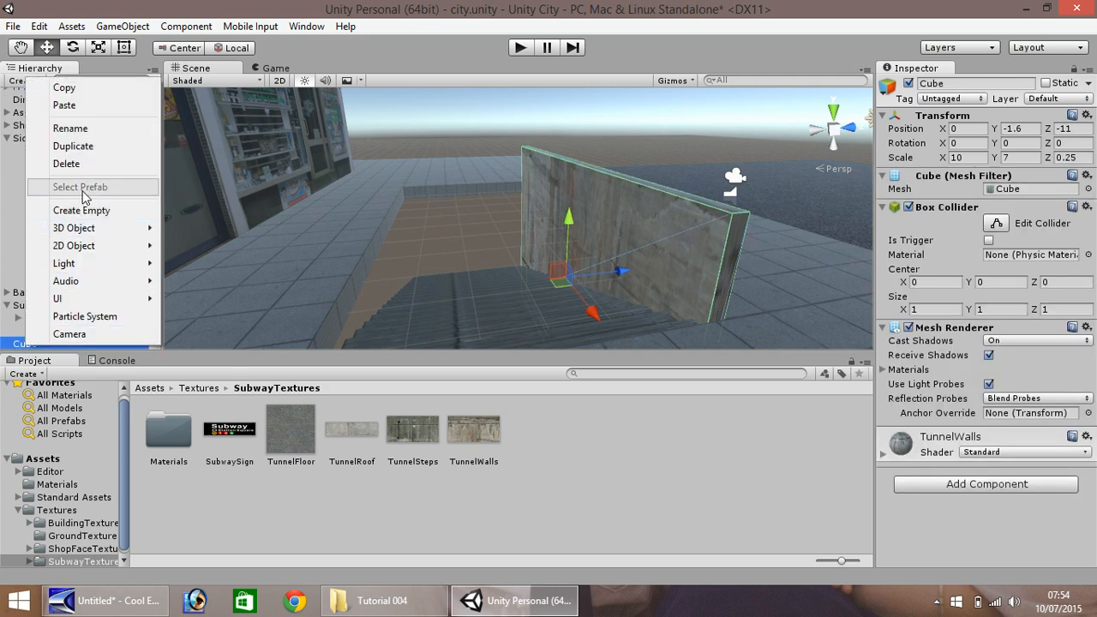
pyautogui.click(75, 131)
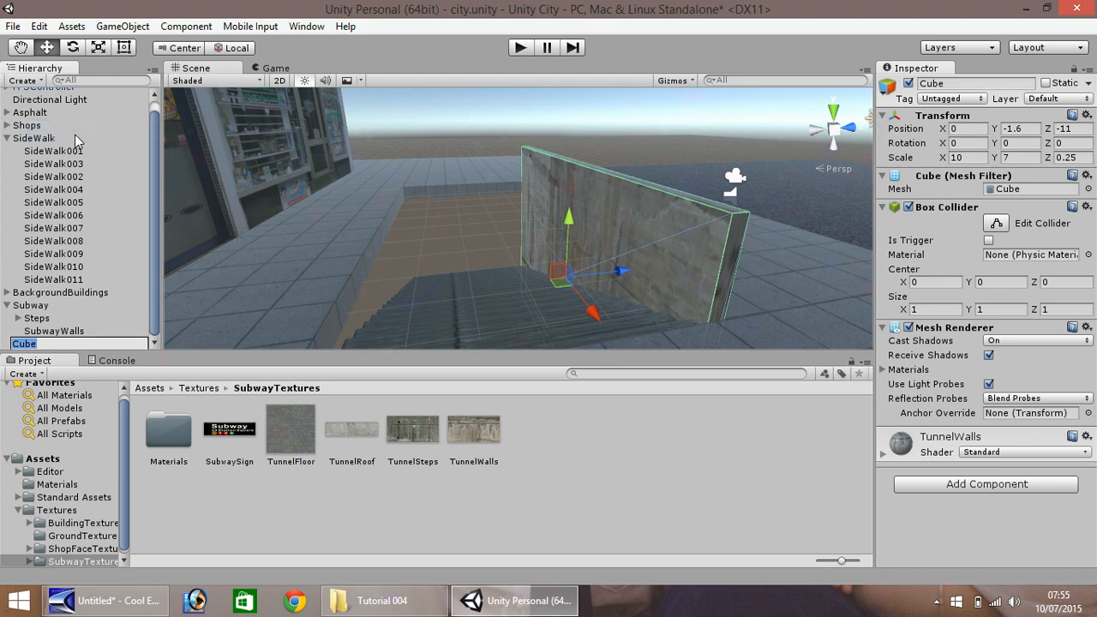
pyautogui.write('Wall001')
pyautogui.press('Return')
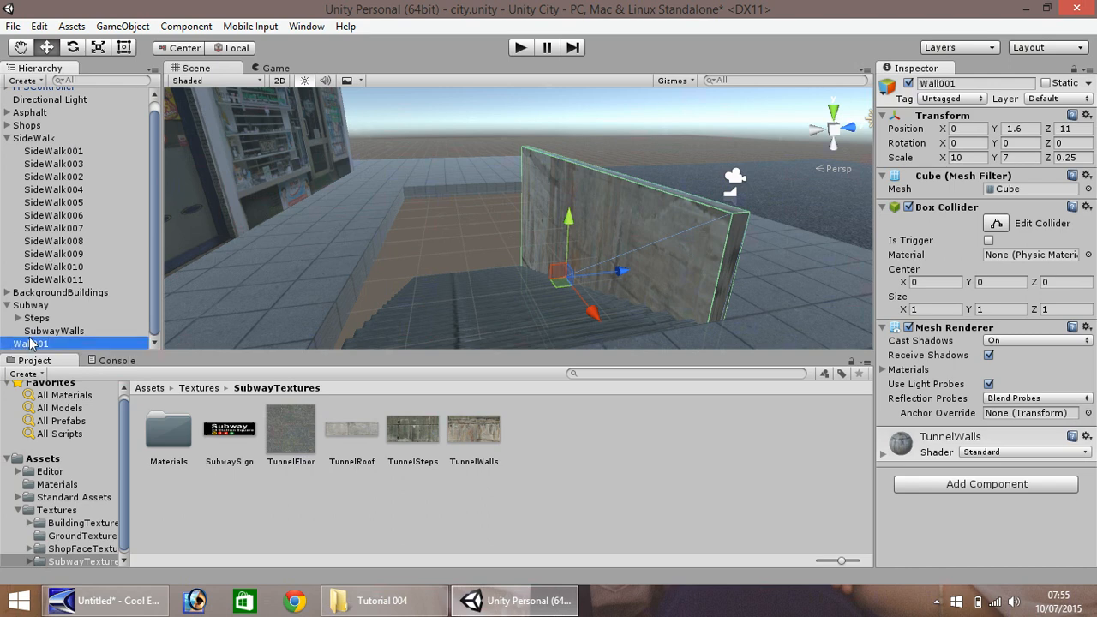
pyautogui.moveTo(32, 346); pyautogui.dragTo(55, 336)
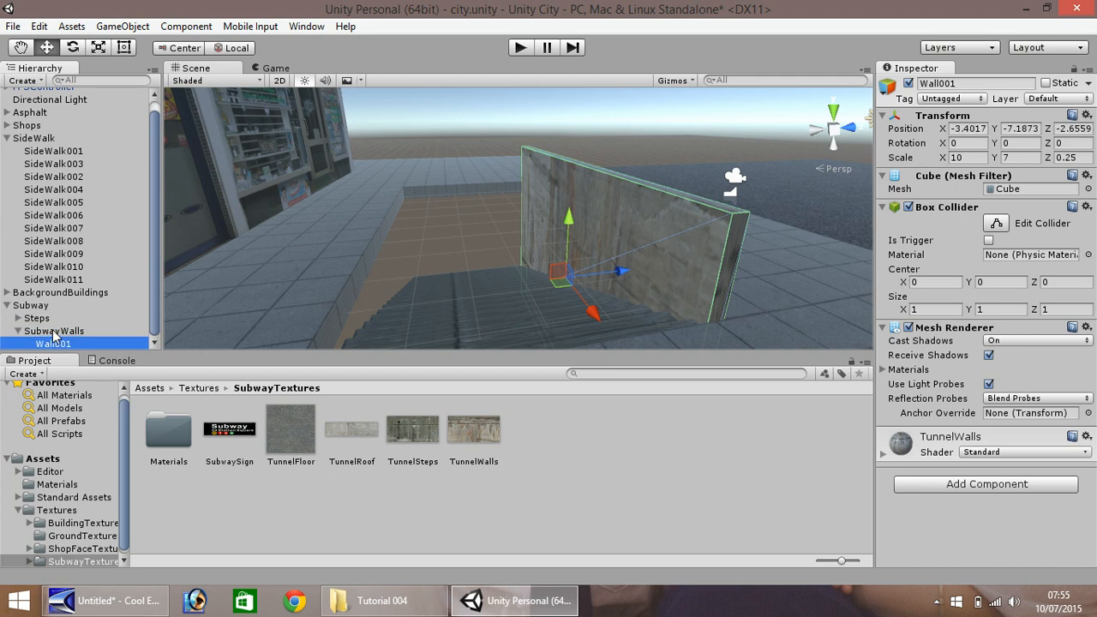
# Step: Duplicate Wall001 and move the copy to the shop side of the stairwell, at Z position -7.66
pyautogui.click(627, 216)
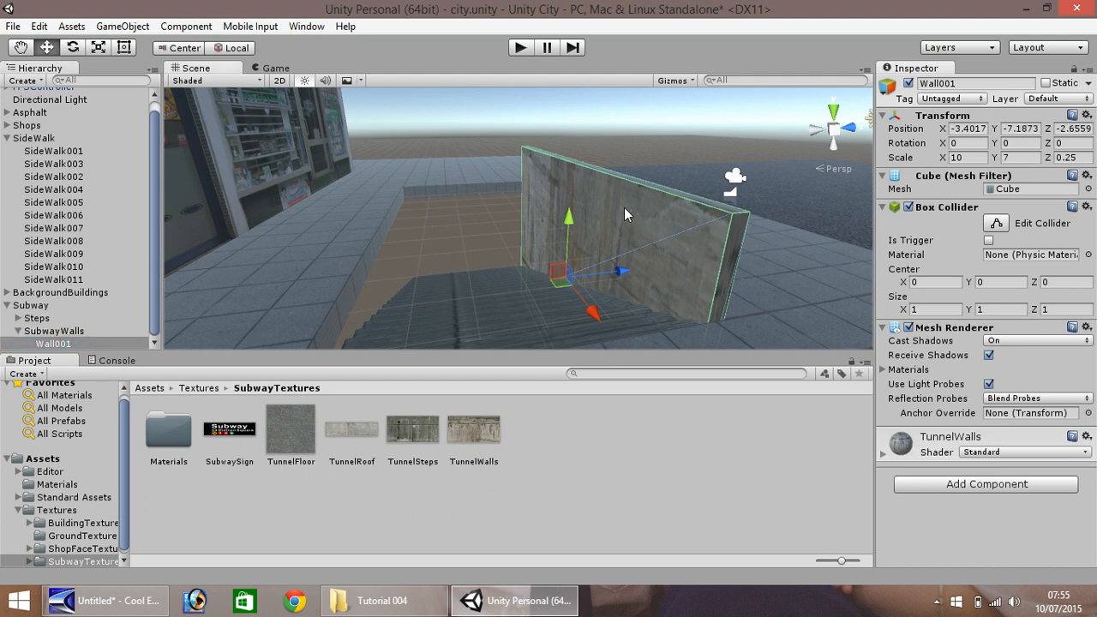
pyautogui.hotkey('ctrl', 'd')
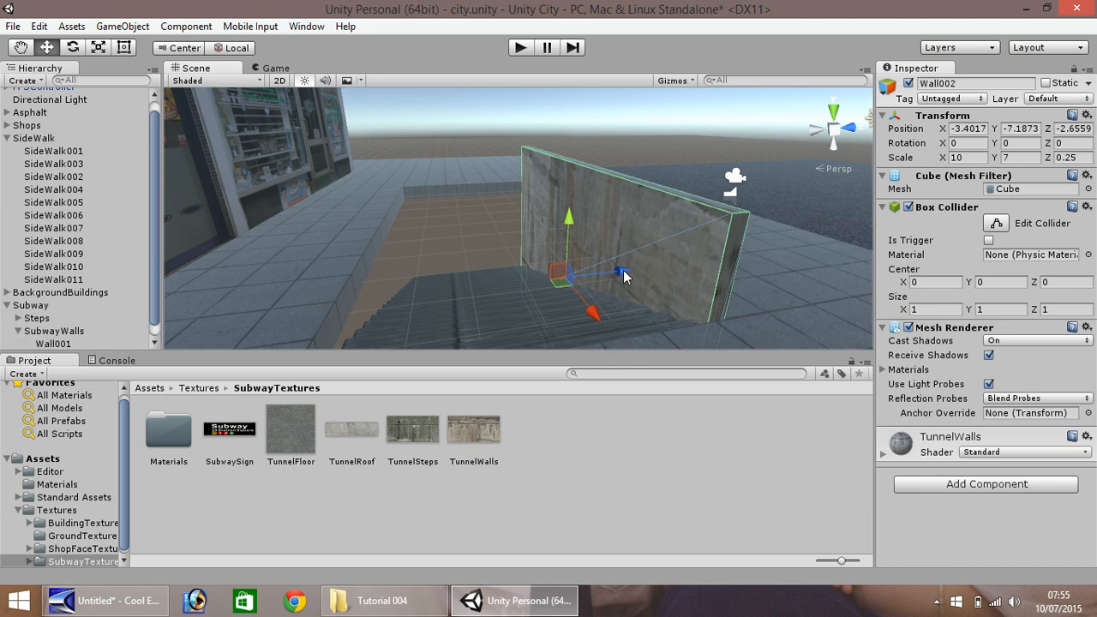
pyautogui.moveTo(623, 275); pyautogui.dragTo(446, 281)
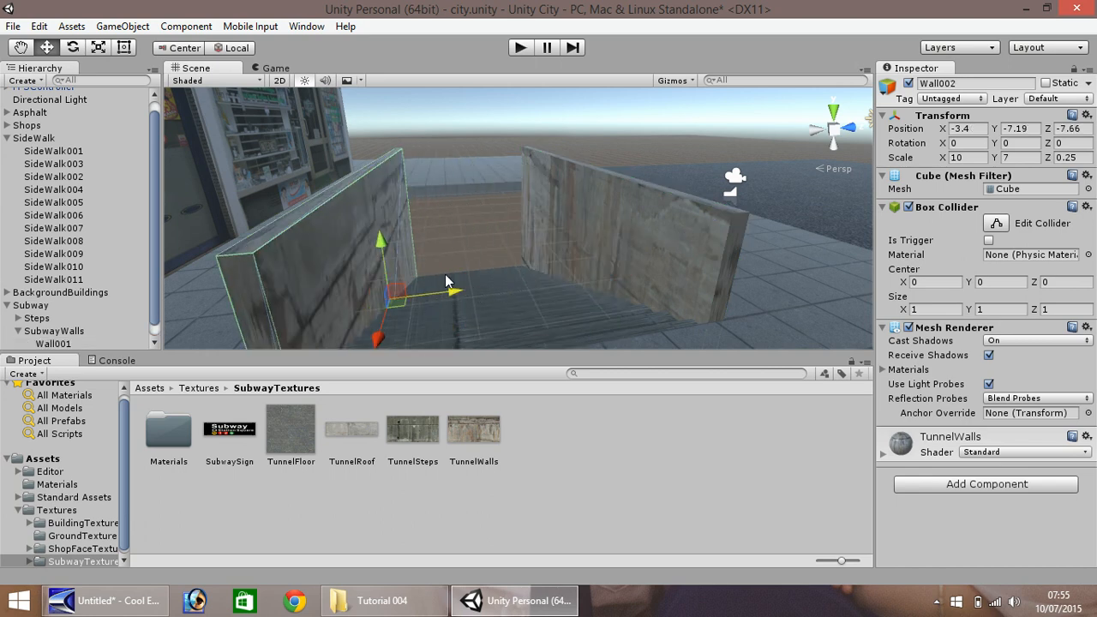
# Step: Duplicate the street-side wall, Wall001, in place
pyautogui.click(20, 47)
pyautogui.moveTo(252, 201); pyautogui.dragTo(230, 188)
pyautogui.moveTo(380, 214); pyautogui.dragTo(193, 313, button='right')
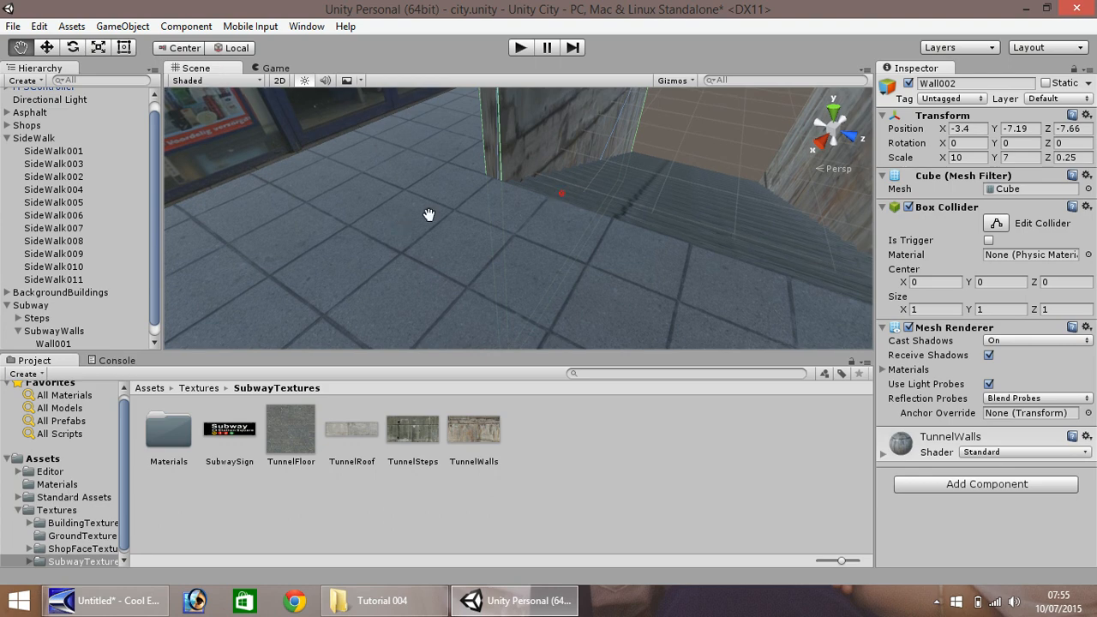
pyautogui.moveTo(428, 215); pyautogui.dragTo(89, 263)
pyautogui.scroll(-3, 372, 253)
pyautogui.moveTo(376, 199); pyautogui.dragTo(266, 240)
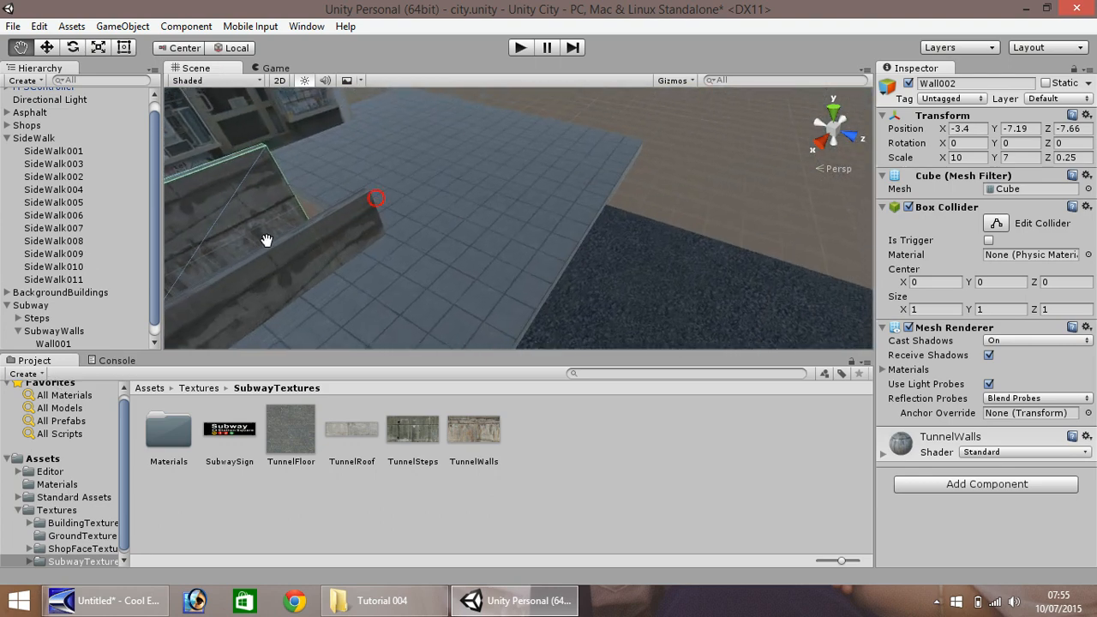
pyautogui.moveTo(352, 206); pyautogui.dragTo(172, 300, button='right')
pyautogui.moveTo(316, 177); pyautogui.dragTo(257, 344)
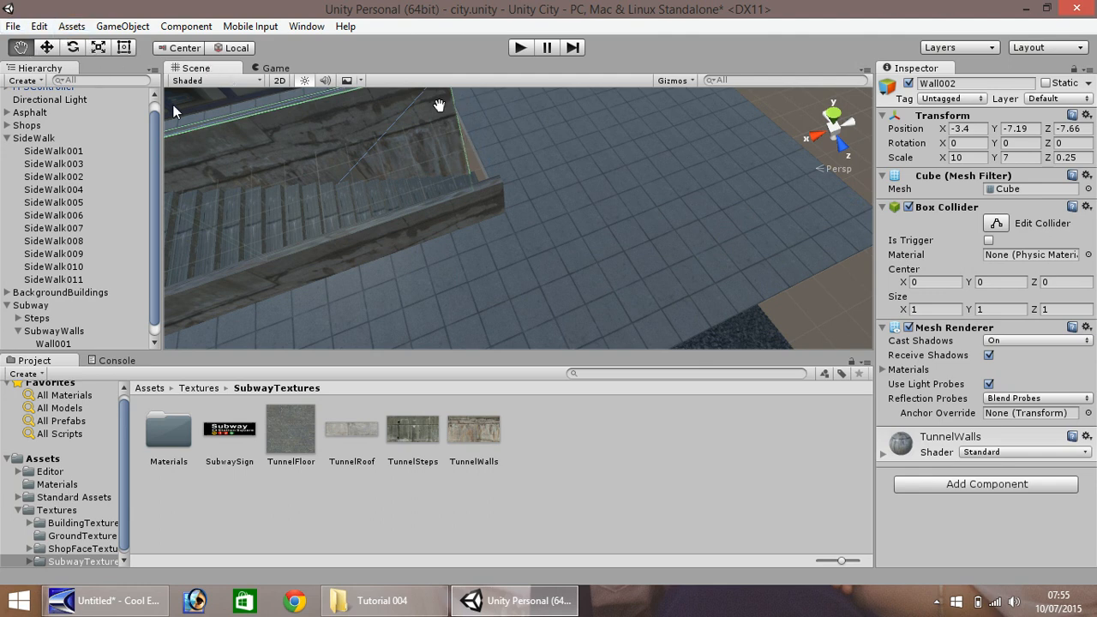
pyautogui.click(49, 48)
pyautogui.click(434, 221)
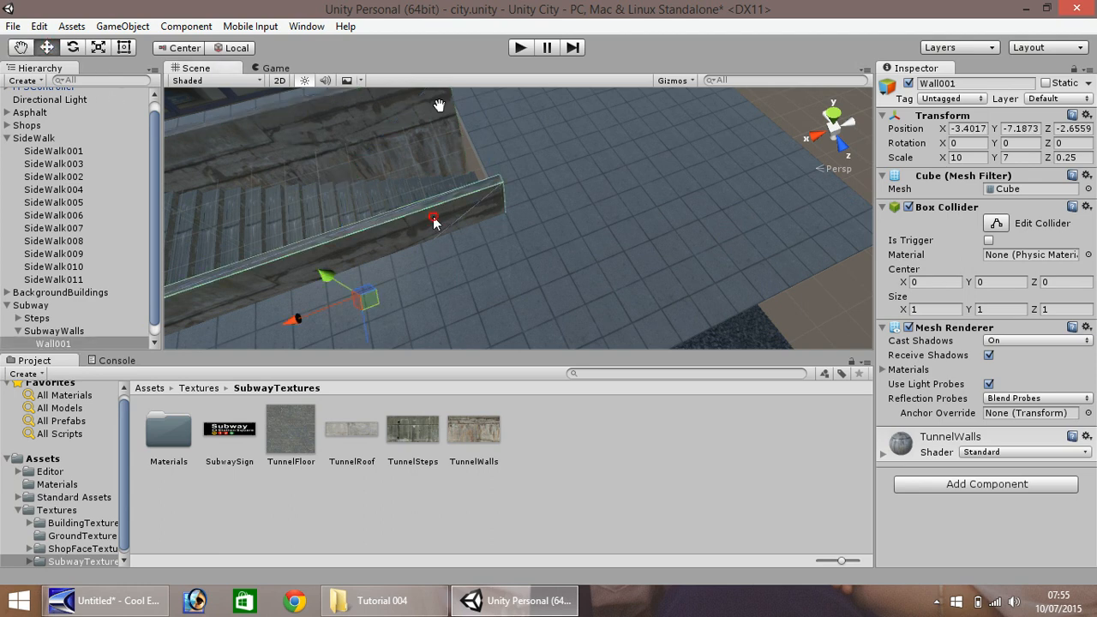
pyautogui.click(434, 223)
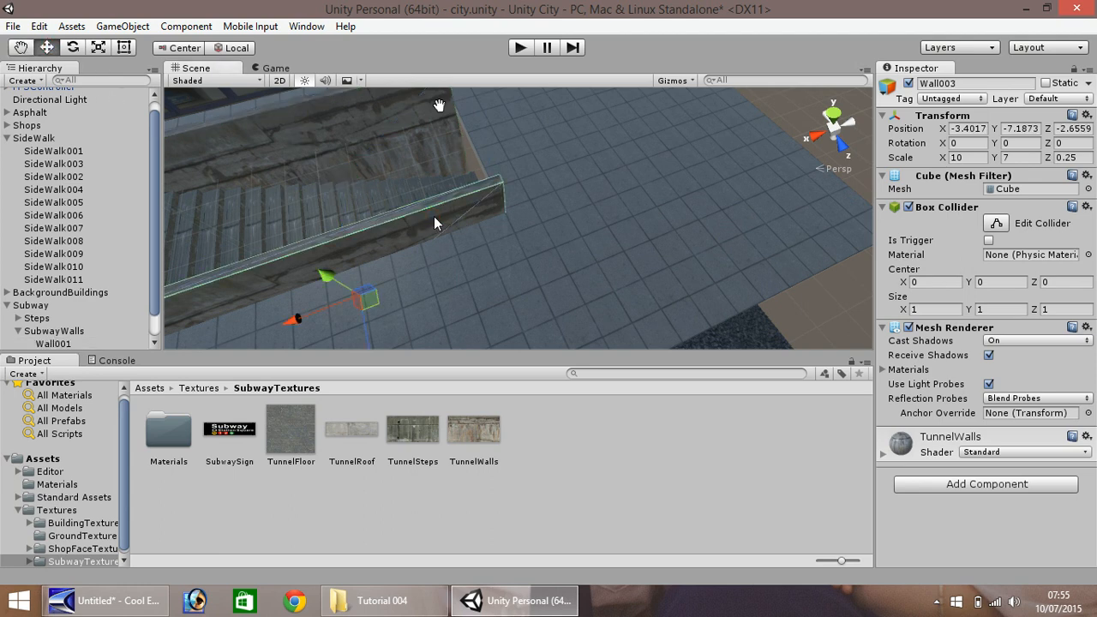
# Step: Set the new wall copy's Y rotation to 90 and its X scale to 5
pyautogui.click(1026, 145)
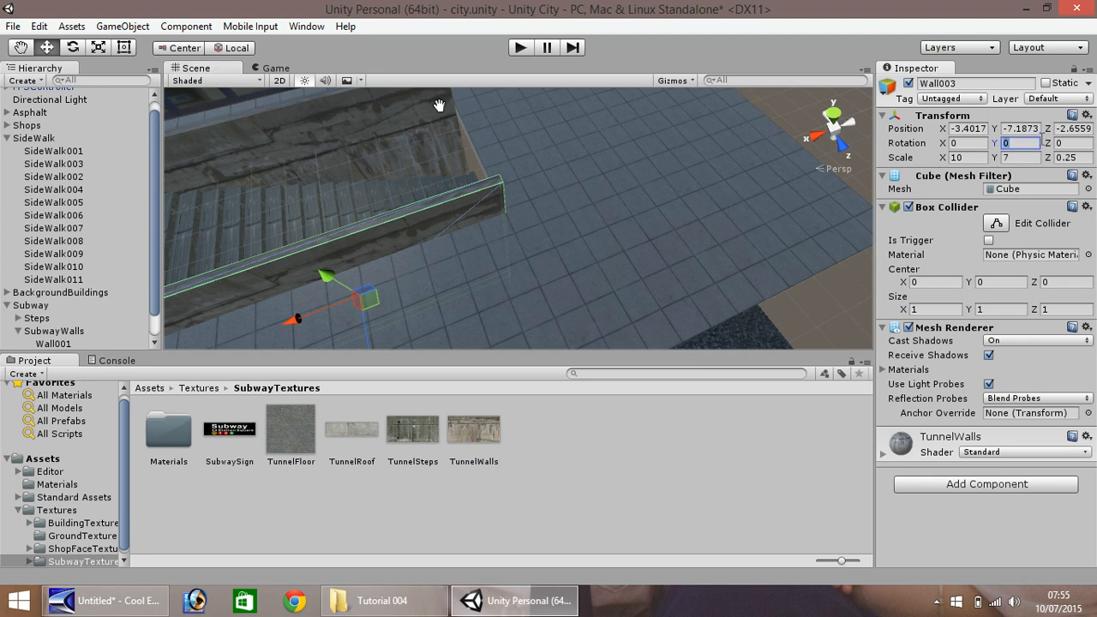
pyautogui.write('90')
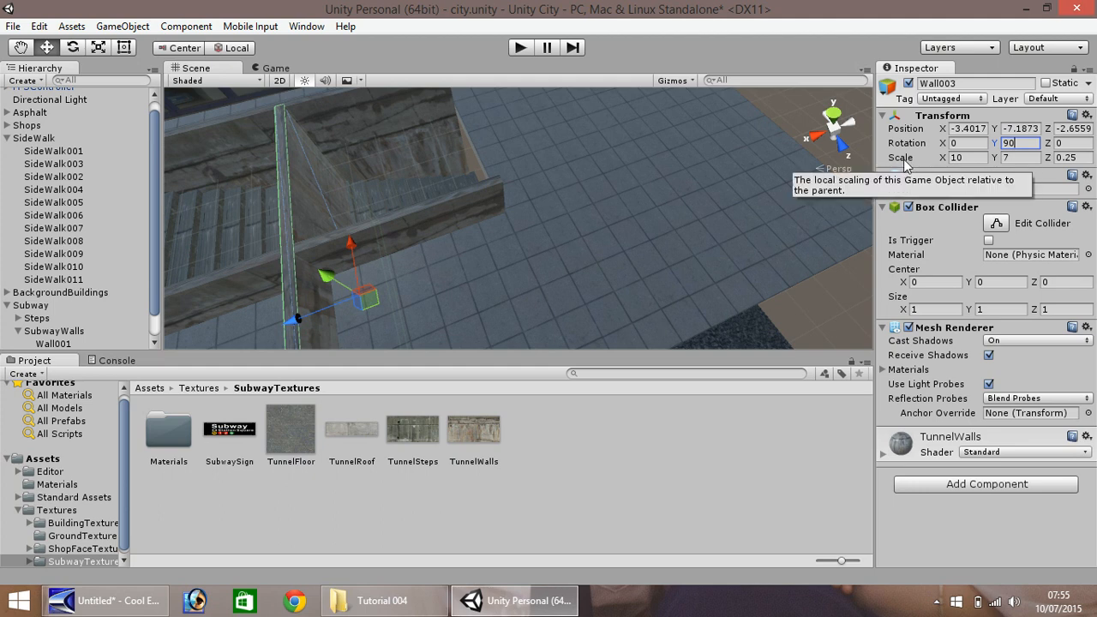
pyautogui.click(966, 157)
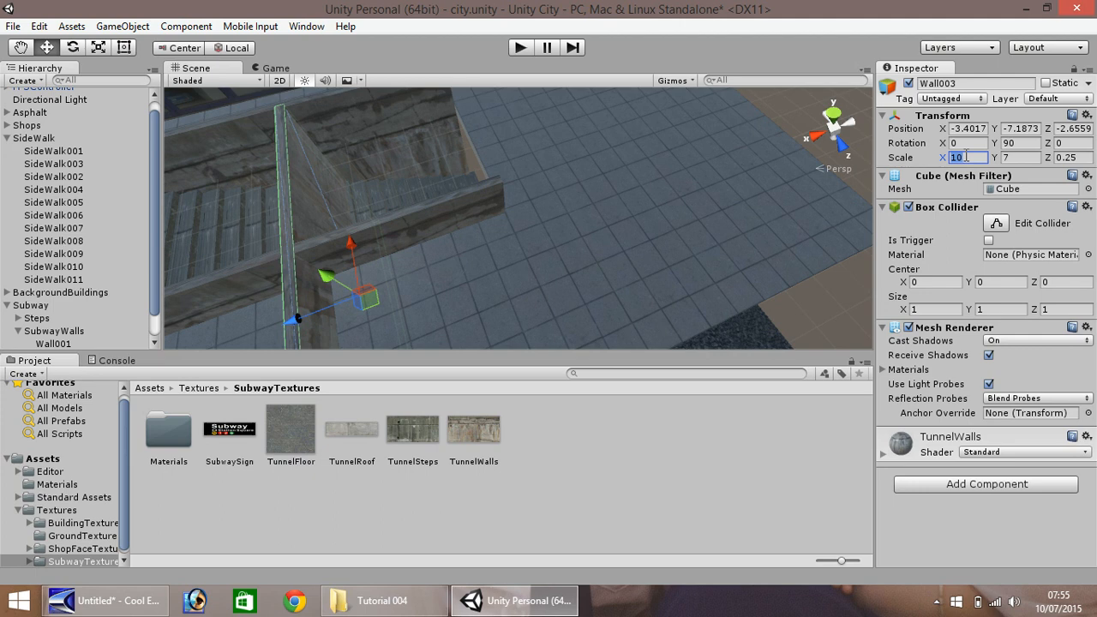
pyautogui.write('5')
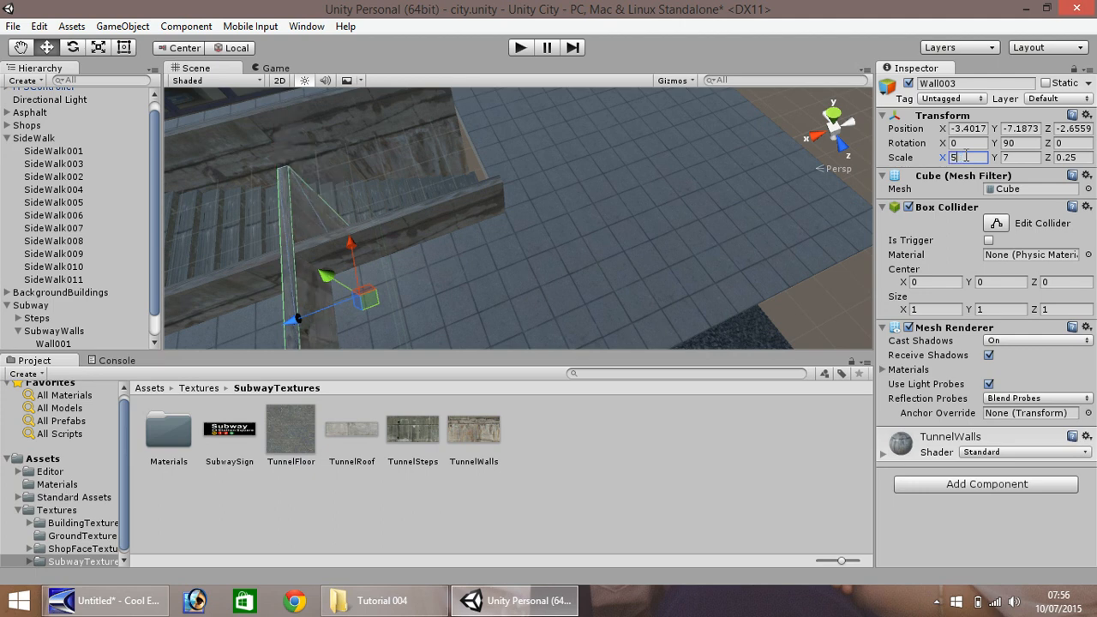
# Step: Move the rotated wall to the closed end of the stairwell, at X position -8.4 and Z position -5.16
pyautogui.moveTo(353, 249); pyautogui.dragTo(341, 184)
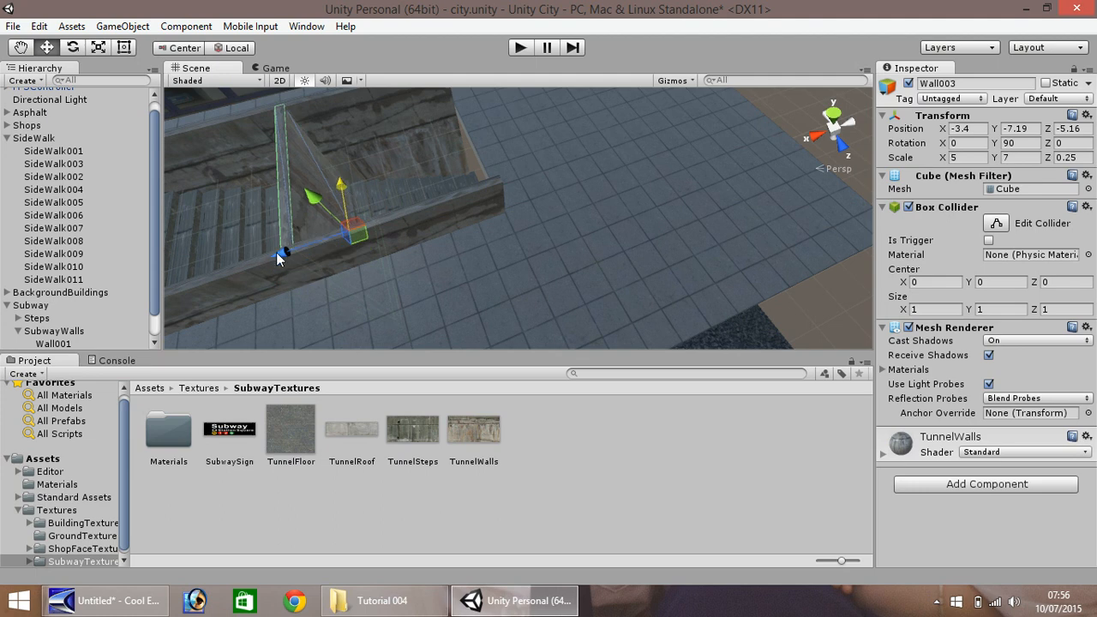
pyautogui.moveTo(290, 252); pyautogui.dragTo(441, 248)
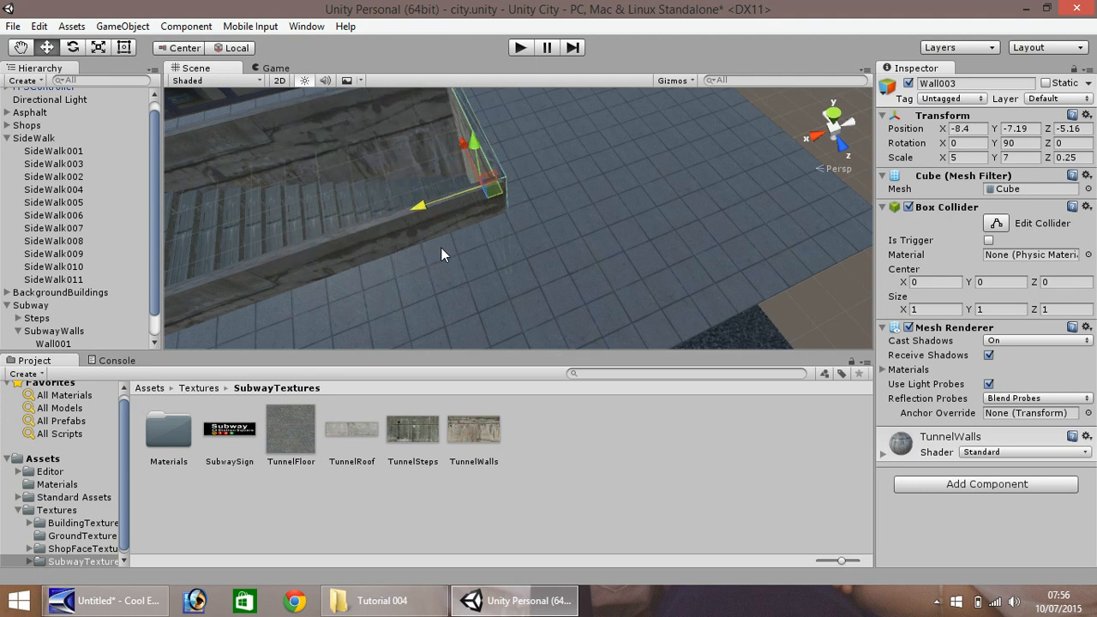
pyautogui.press('q')
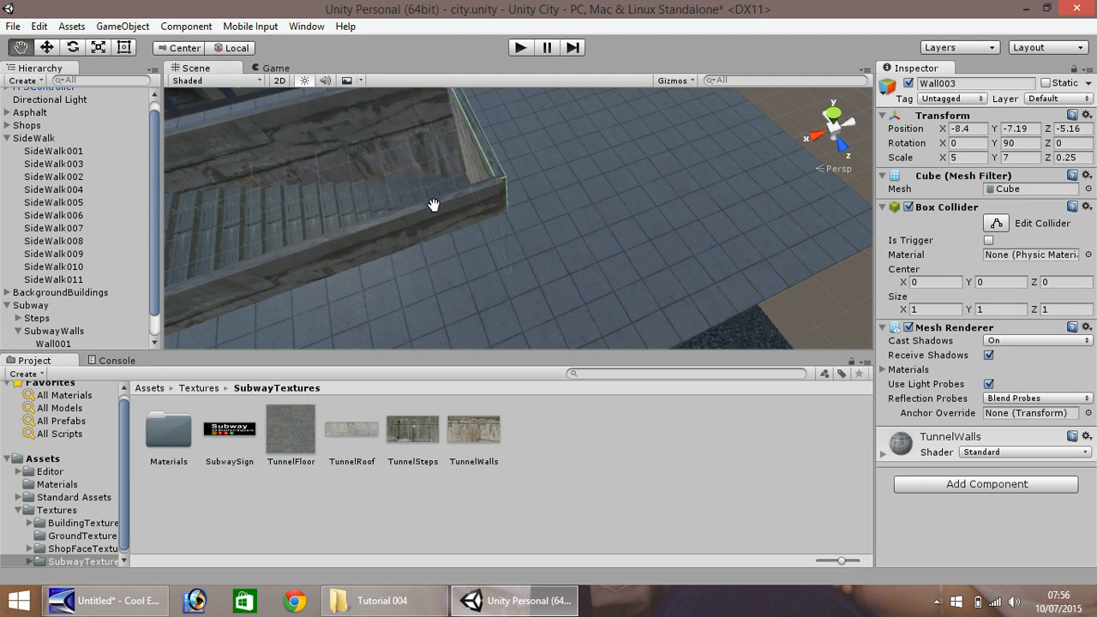
# Step: Widen the end wall to an X scale of 5.25 so it covers the ends of both side walls
pyautogui.scroll(2, 443, 206)
pyautogui.scroll(3, 443, 206)
pyautogui.moveTo(449, 198); pyautogui.dragTo(207, 337)
pyautogui.moveTo(399, 223)
pyautogui.mouseDown(button='right')
pyautogui.moveTo(206, 235)
pyautogui.moveTo(172, 154)
pyautogui.mouseUp(button='right')
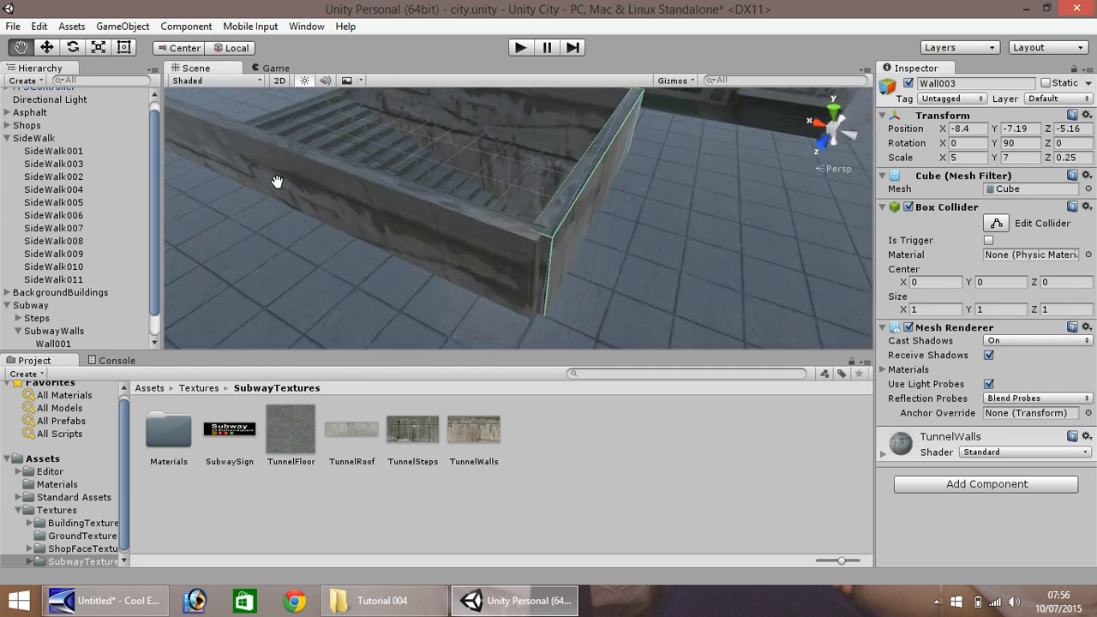
pyautogui.moveTo(407, 264)
pyautogui.mouseDown()
pyautogui.moveTo(272, 238)
pyautogui.moveTo(1094, 195)
pyautogui.mouseUp()
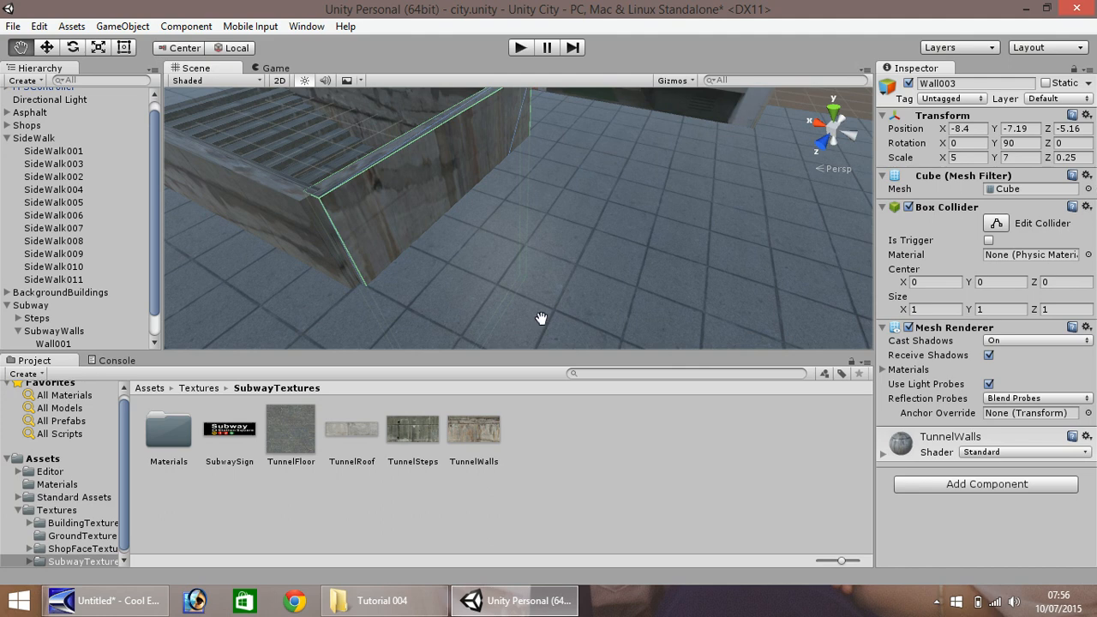
pyautogui.moveTo(475, 240); pyautogui.dragTo(1091, 168)
pyautogui.click(972, 157)
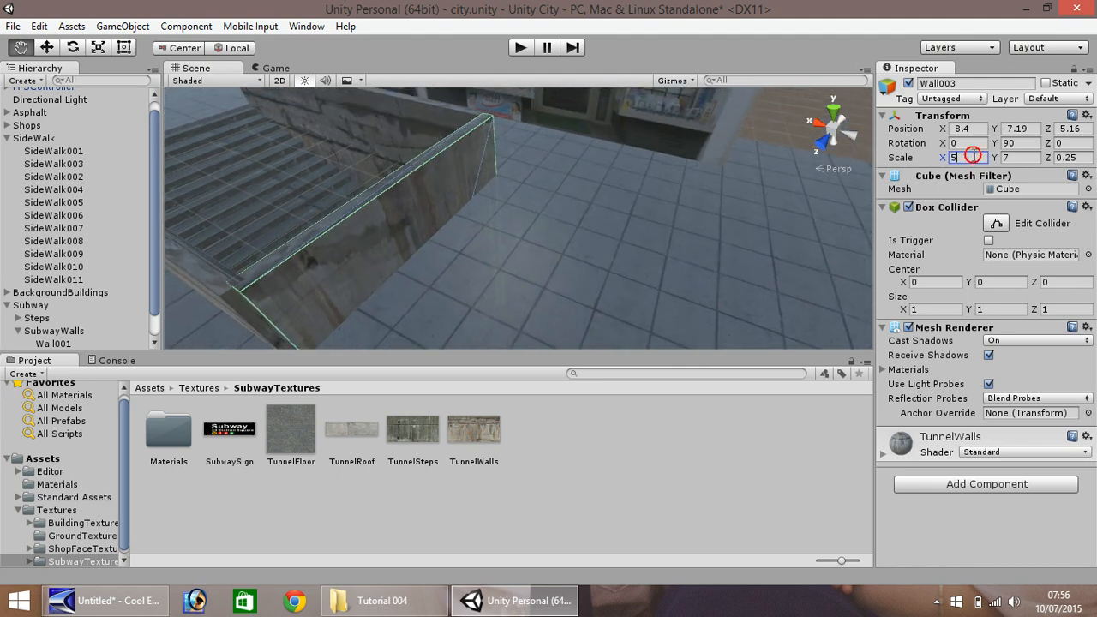
pyautogui.write('.5')
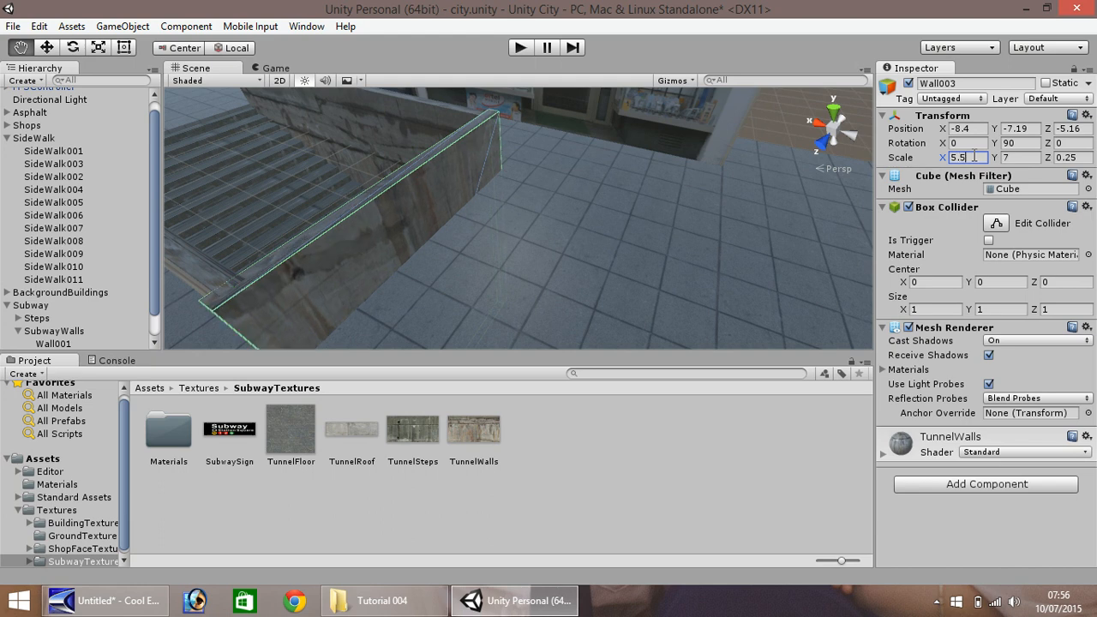
pyautogui.press('BackSpace')
pyautogui.write('25')
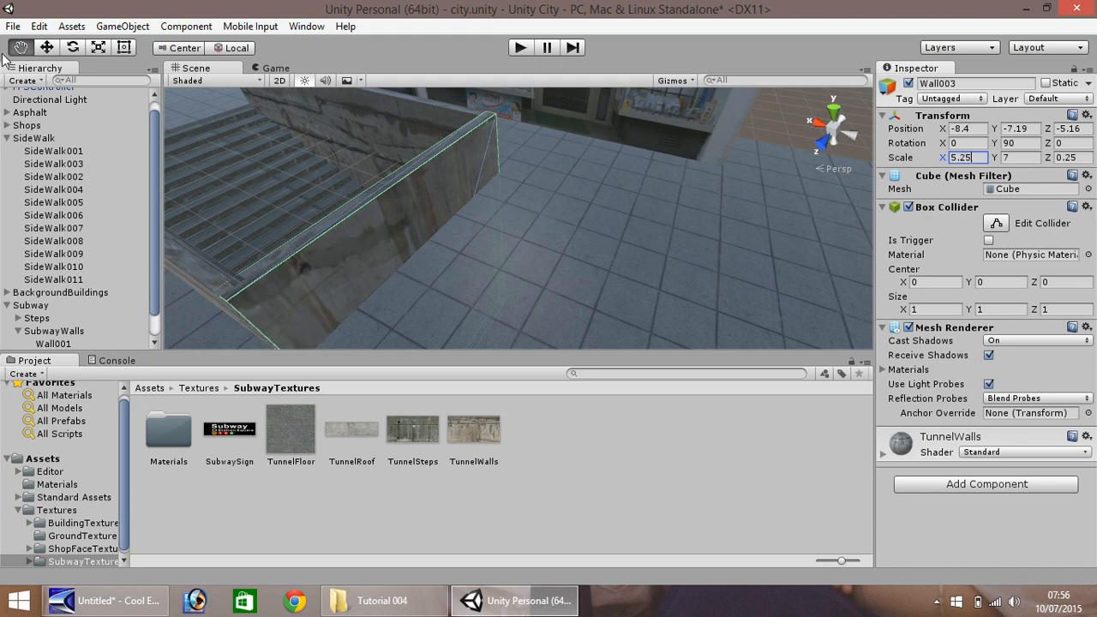
# Step: Check the end wall from beneath the sidewalk and set its Y scale to 3
pyautogui.moveTo(436, 296); pyautogui.dragTo(452, 193)
pyautogui.moveTo(459, 220); pyautogui.dragTo(445, 138, button='right')
pyautogui.moveTo(484, 280); pyautogui.dragTo(335, 440)
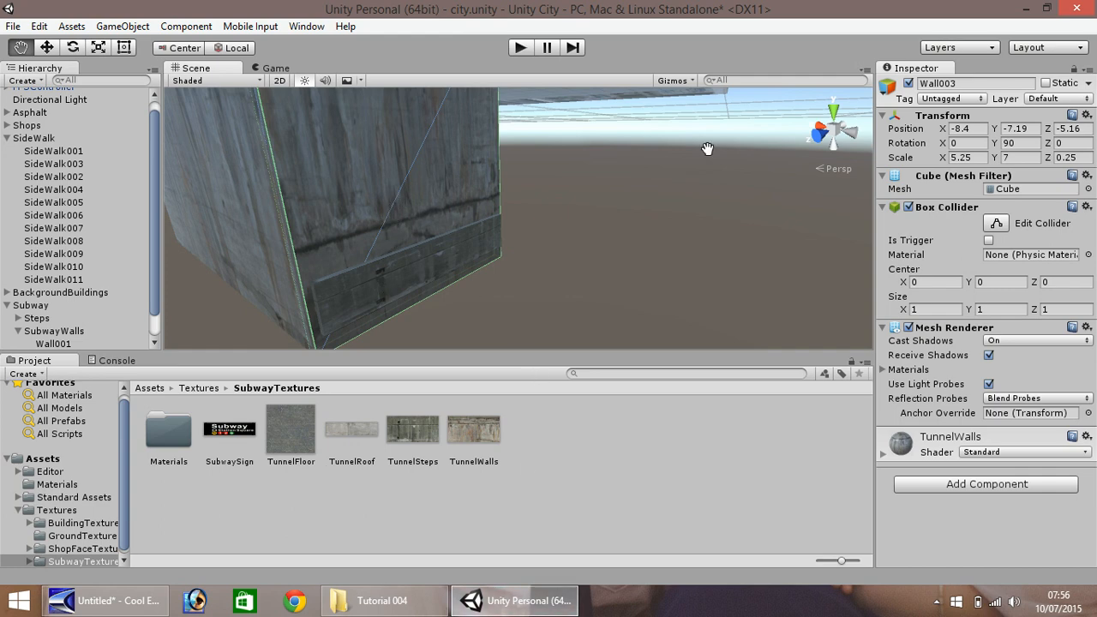
pyautogui.click(1023, 157)
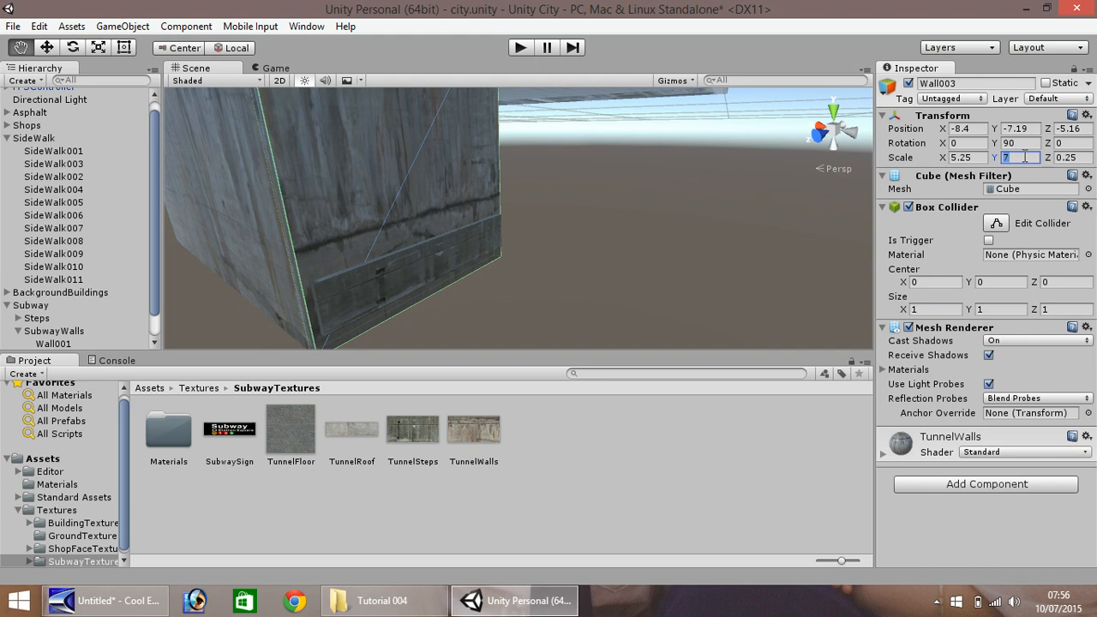
pyautogui.write('3')
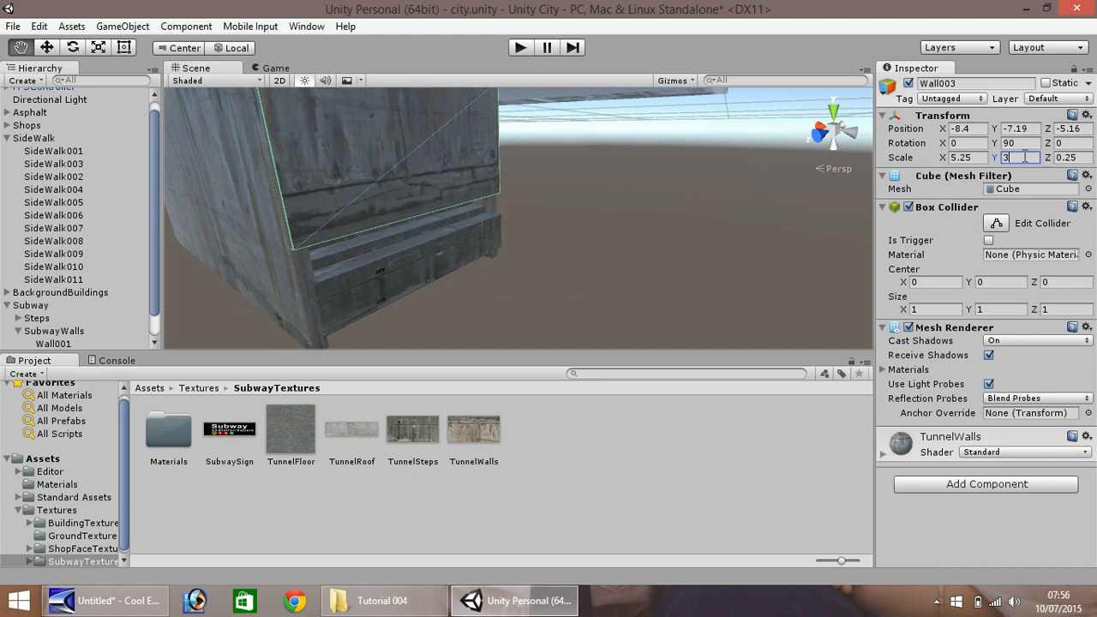
# Step: Raise the end wall to Y position -5.19 so its upper edge lines up with the side walls
pyautogui.moveTo(357, 194); pyautogui.dragTo(436, 294, button='right')
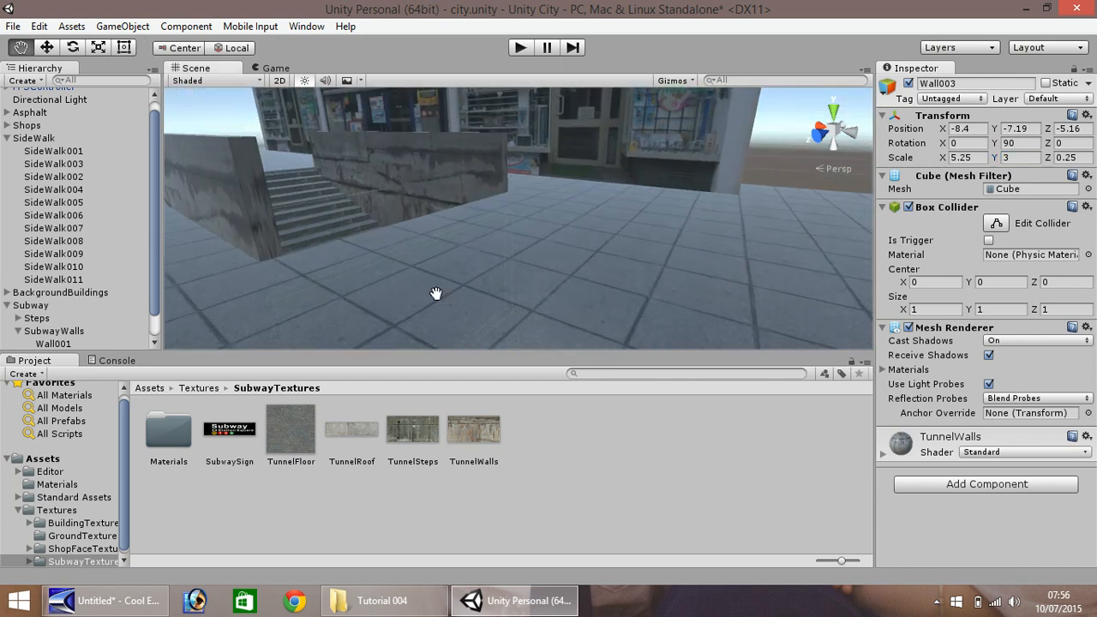
pyautogui.click(48, 48)
pyautogui.moveTo(435, 250); pyautogui.dragTo(405, 170)
pyautogui.click(21, 48)
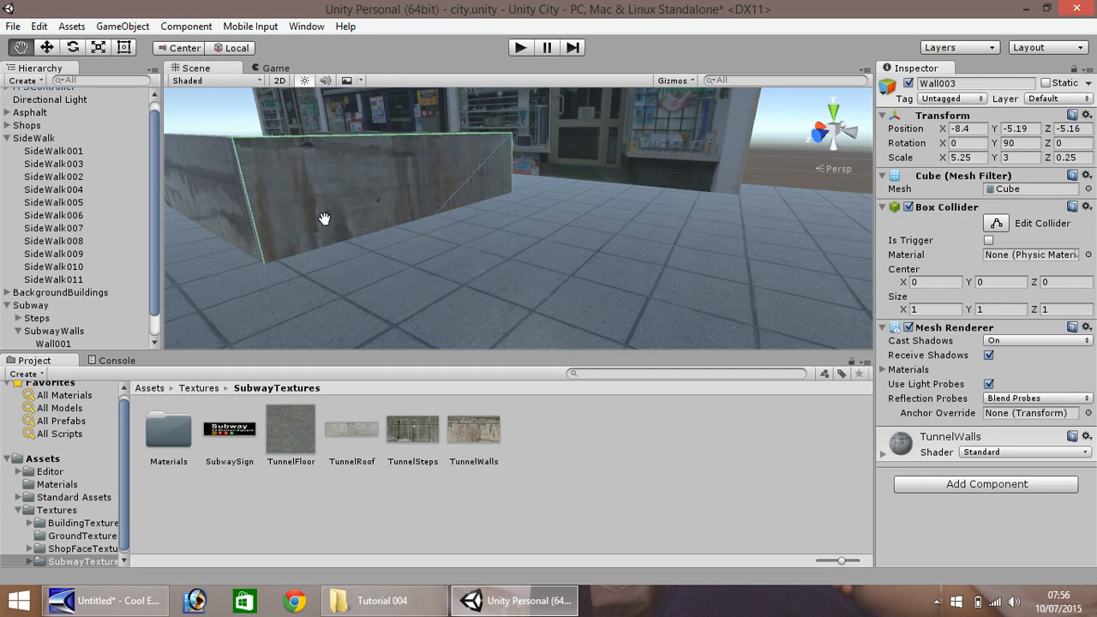
pyautogui.moveTo(326, 219); pyautogui.dragTo(346, 572)
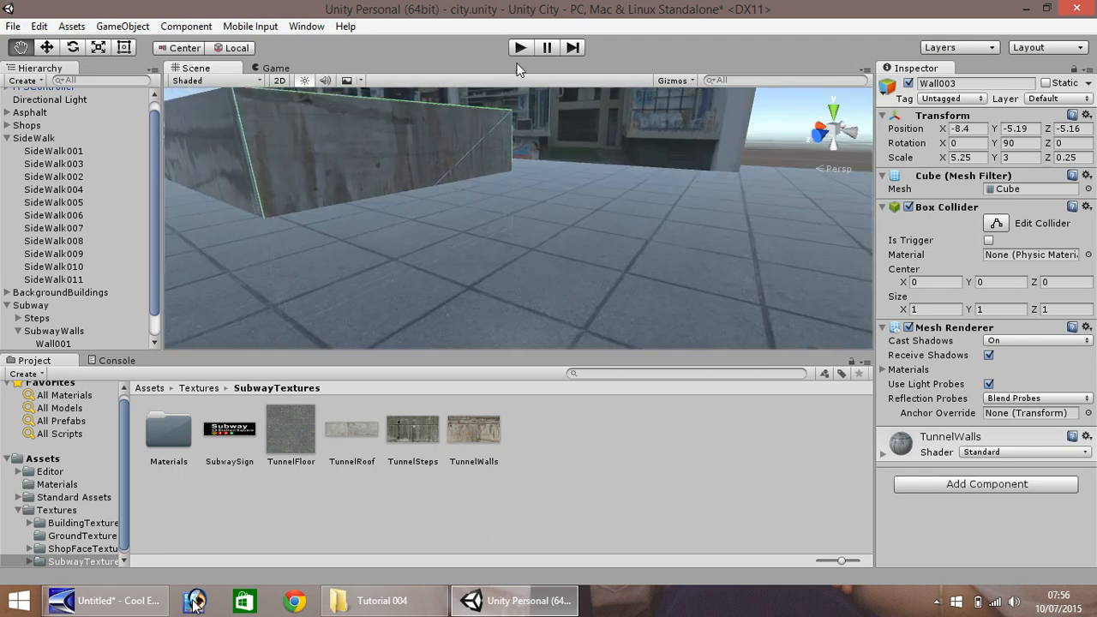
# Step: Play the scene, walk around to test the walled subway entrance, and stop the playback
pyautogui.click(520, 47)
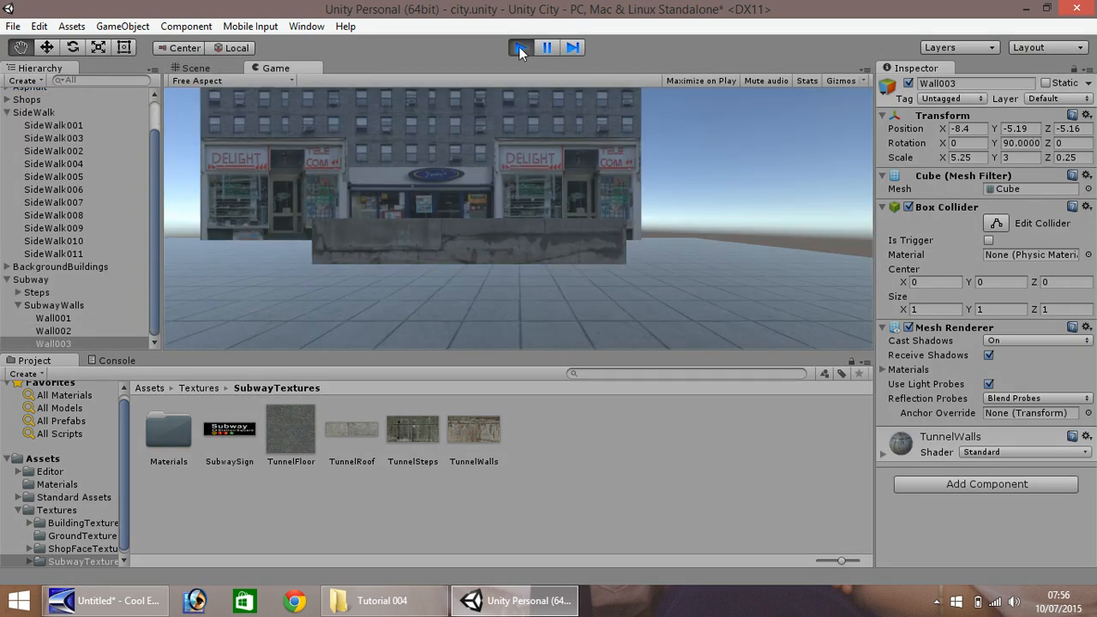
pyautogui.press('w')
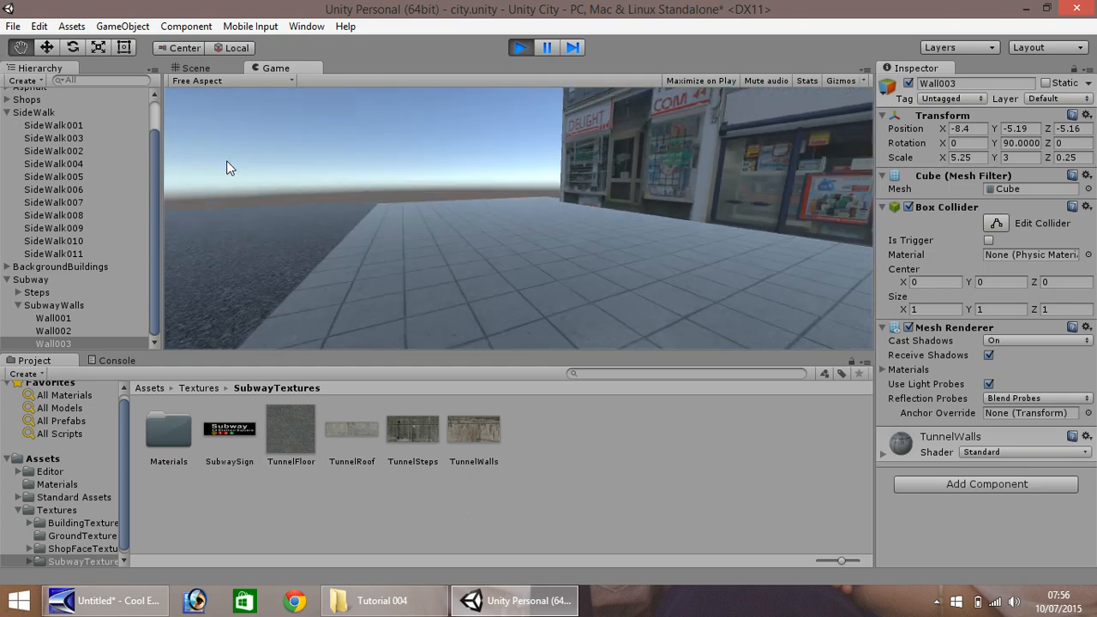
pyautogui.press('w')
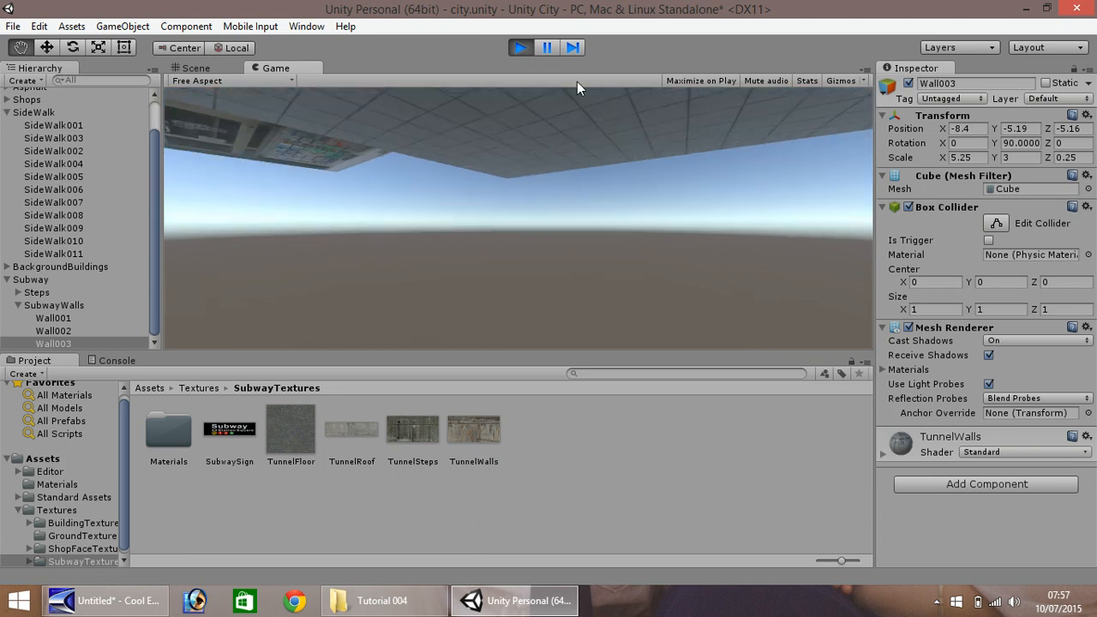
pyautogui.click(523, 47)
# Step: Reduce the end wall's Y scale to 2
pyautogui.click(47, 47)
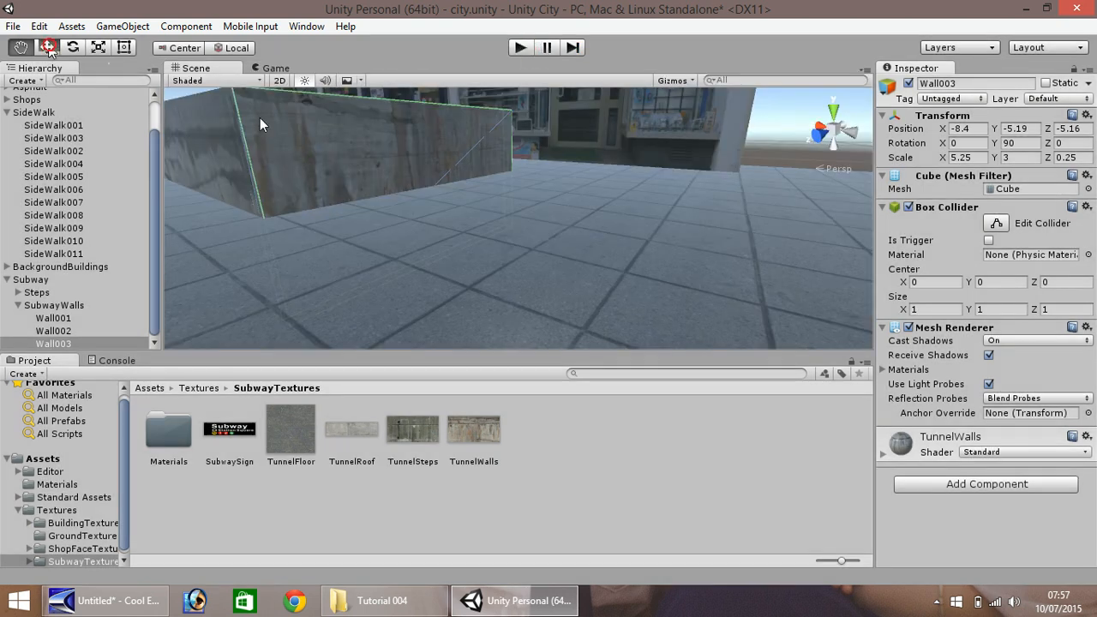
pyautogui.click(360, 158)
pyautogui.click(1022, 157)
pyautogui.write('2')
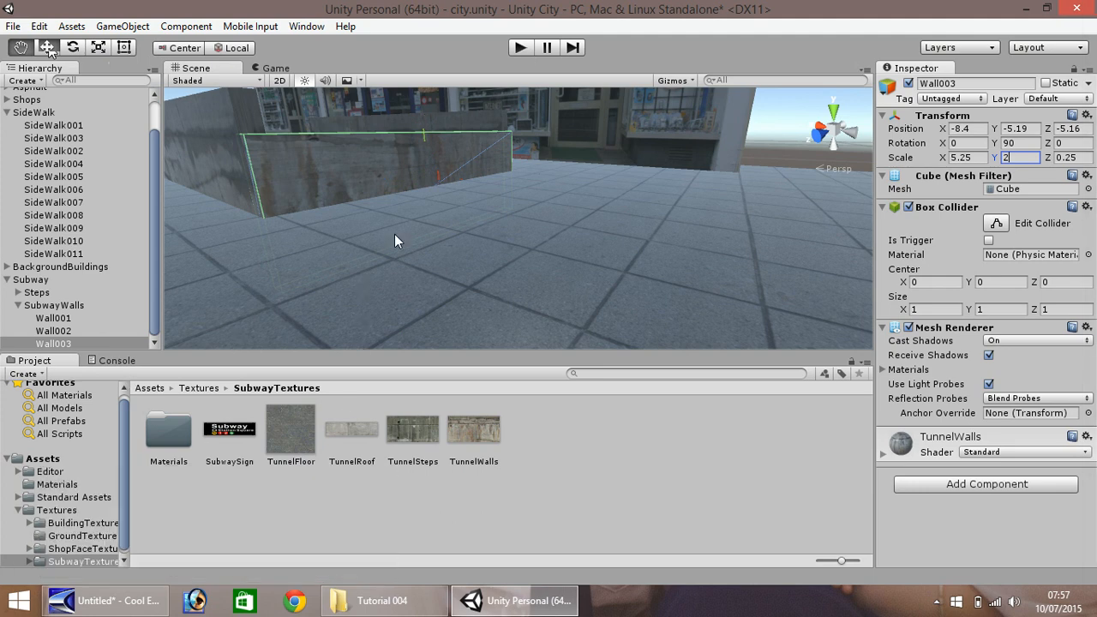
# Step: Raise the end wall Wall003 to Y position -4.59
pyautogui.moveTo(426, 120); pyautogui.dragTo(427, 94)
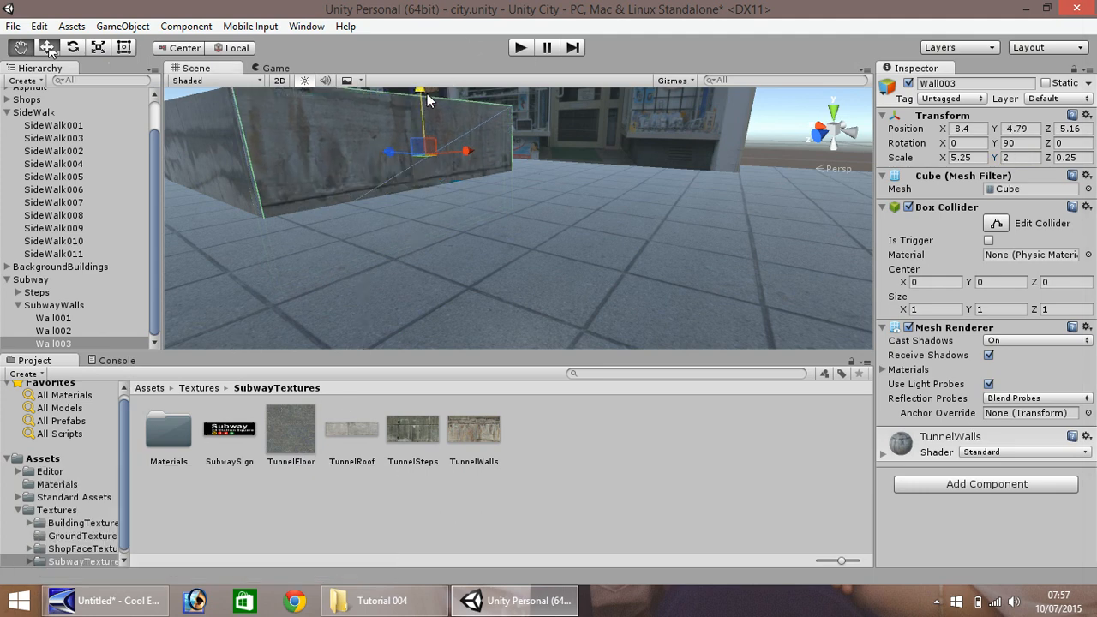
pyautogui.click(19, 46)
pyautogui.moveTo(220, 159); pyautogui.dragTo(262, 262)
pyautogui.click(46, 48)
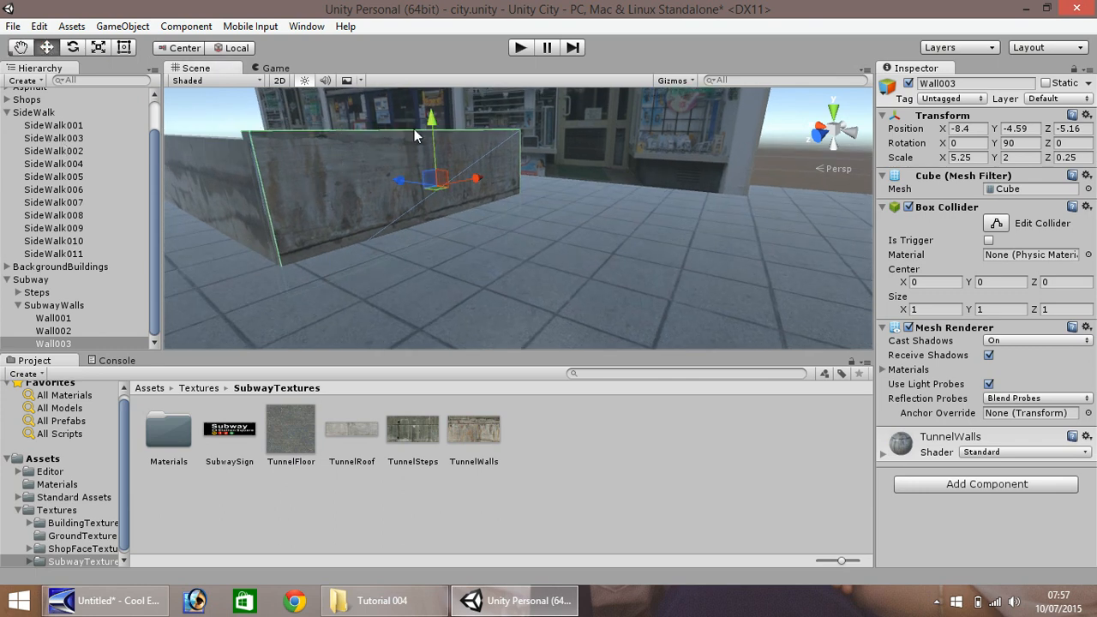
# Step: Try a Y scale of 2.5 on the end wall and lower it to Y position -4.99
pyautogui.click(1017, 157)
pyautogui.write('.5')
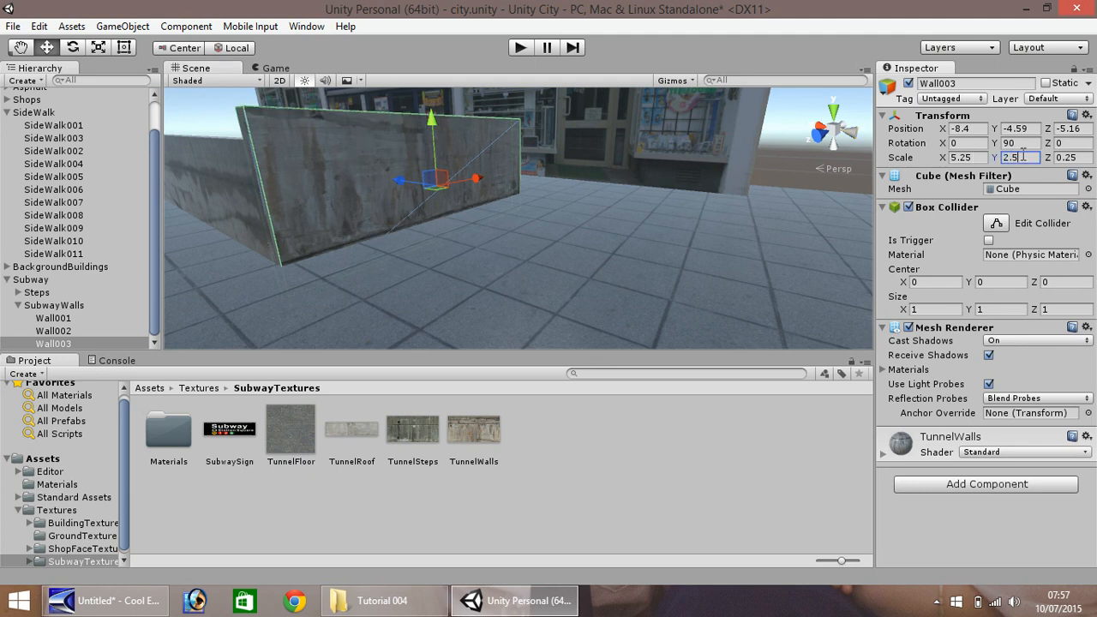
pyautogui.moveTo(430, 120); pyautogui.dragTo(433, 139)
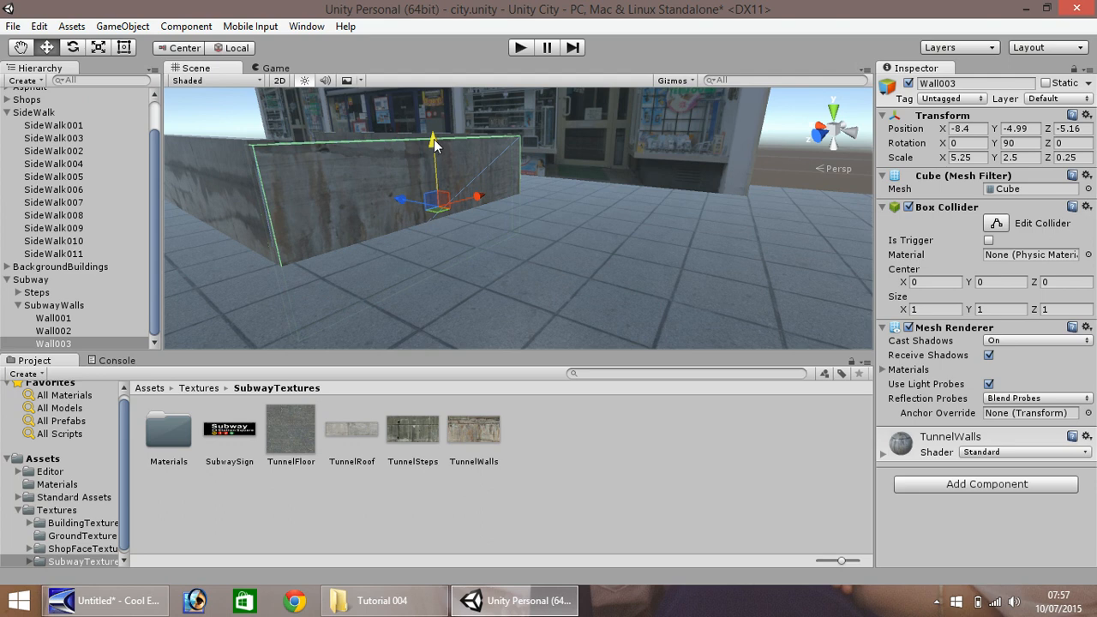
# Step: Set the end wall's Y scale back to 2 and raise it to Y position -4.69
pyautogui.click(1022, 158)
pyautogui.write('2')
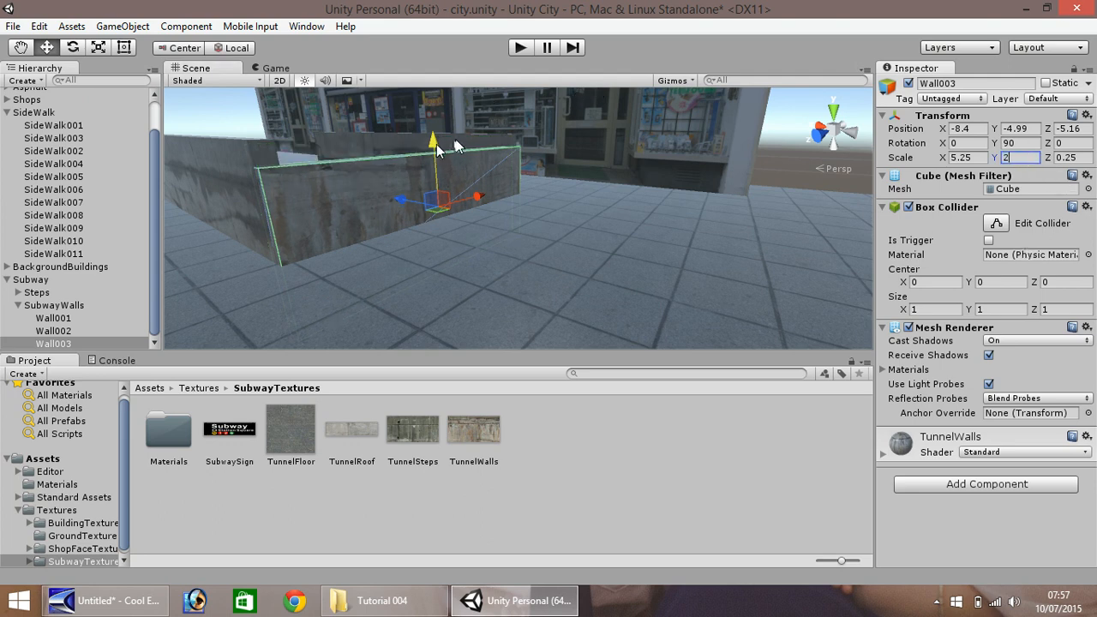
pyautogui.moveTo(433, 140); pyautogui.dragTo(436, 120)
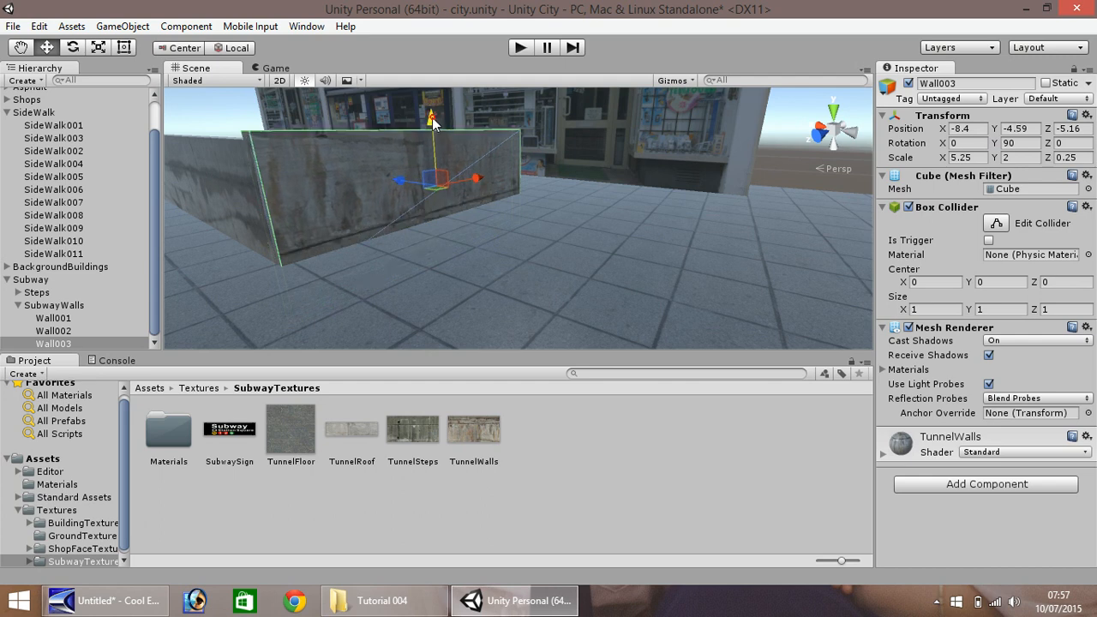
pyautogui.moveTo(434, 115); pyautogui.dragTo(432, 122)
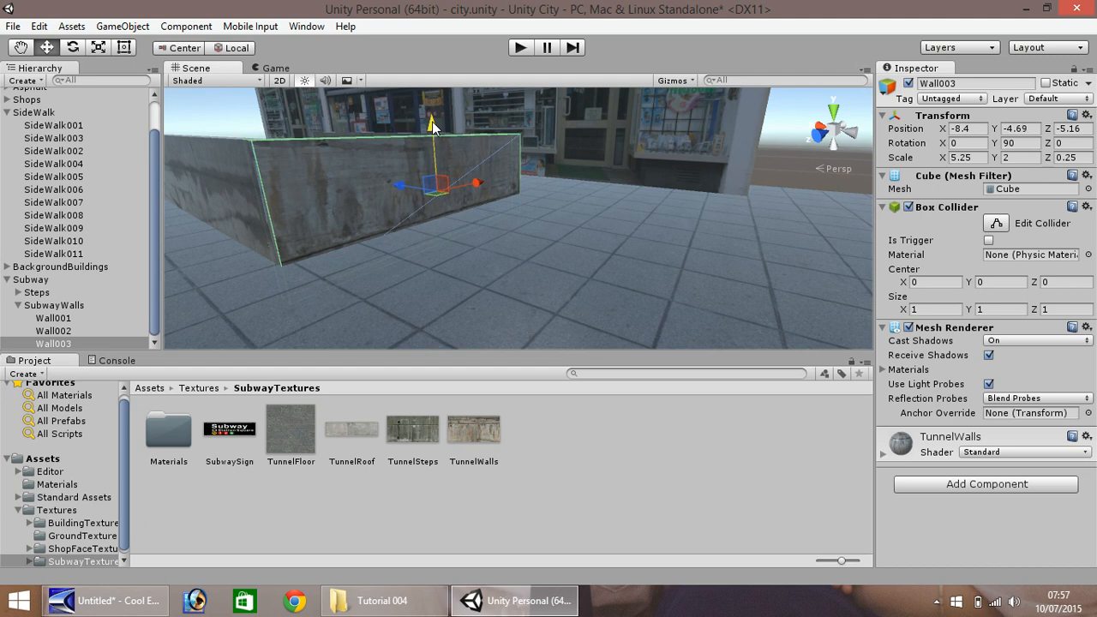
# Step: Check the end wall's lower edge from beneath the sidewalk and set its Y scale to 2.2
pyautogui.click(22, 47)
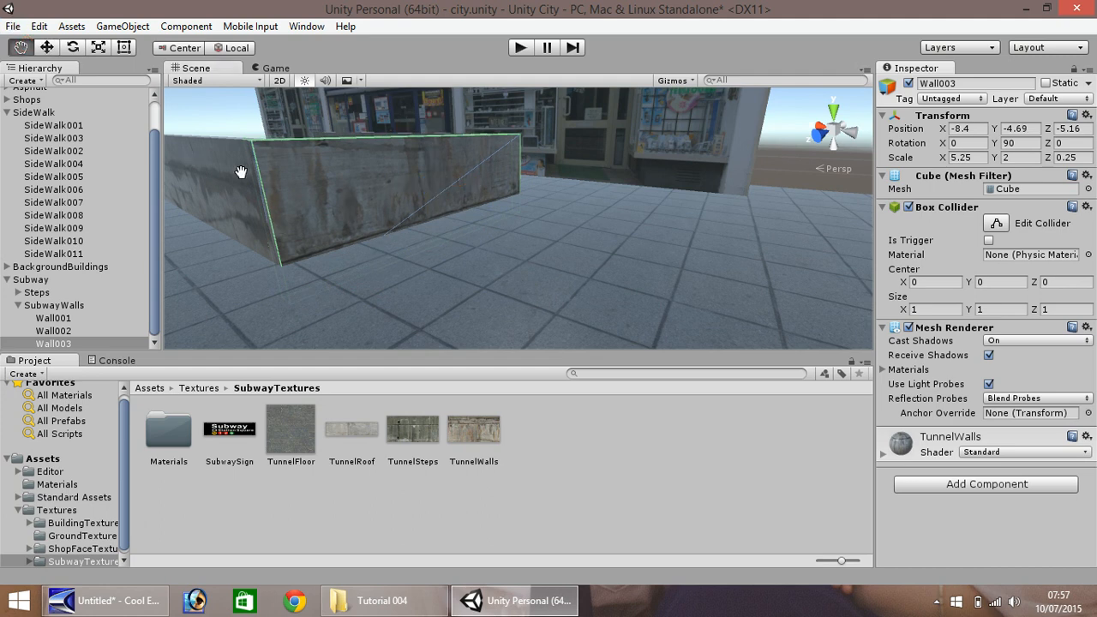
pyautogui.moveTo(378, 272); pyautogui.dragTo(369, 98)
pyautogui.moveTo(364, 330); pyautogui.dragTo(319, 51)
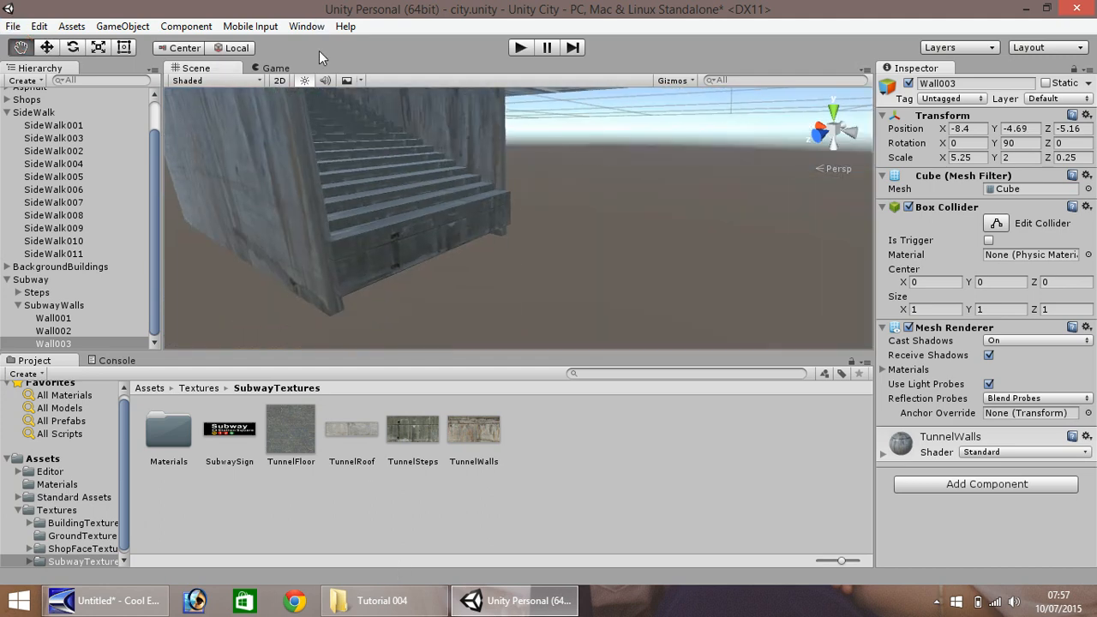
pyautogui.moveTo(300, 201); pyautogui.dragTo(301, 289)
pyautogui.moveTo(383, 183); pyautogui.dragTo(324, 47, button='right')
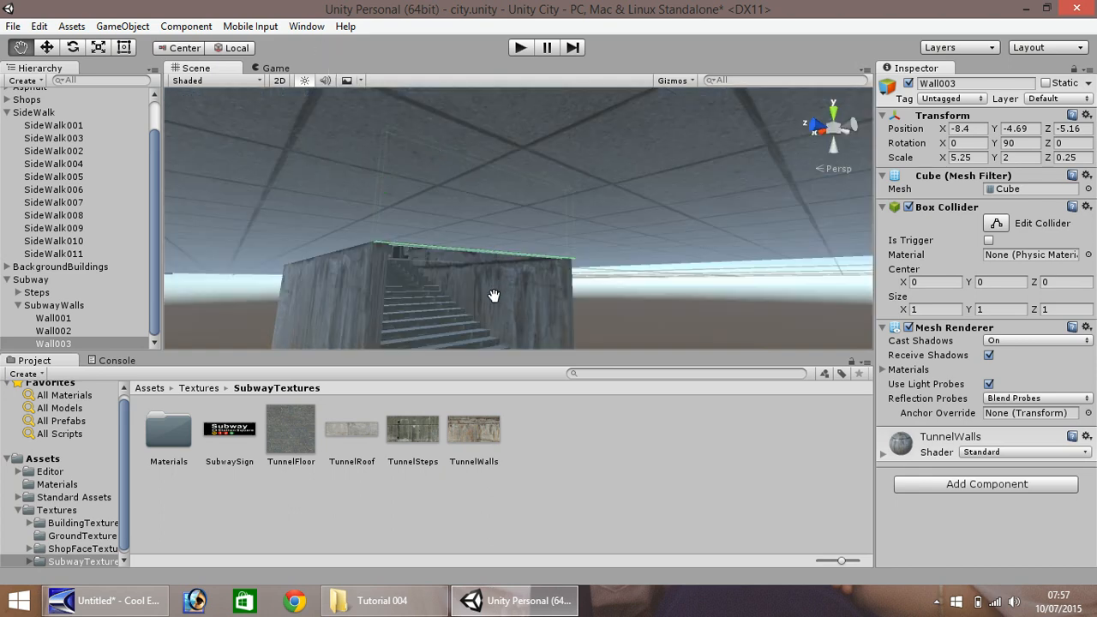
pyautogui.moveTo(493, 300); pyautogui.dragTo(501, 186, button='right')
pyautogui.moveTo(475, 289); pyautogui.dragTo(484, 75, button='right')
pyautogui.moveTo(484, 75); pyautogui.dragTo(481, 62)
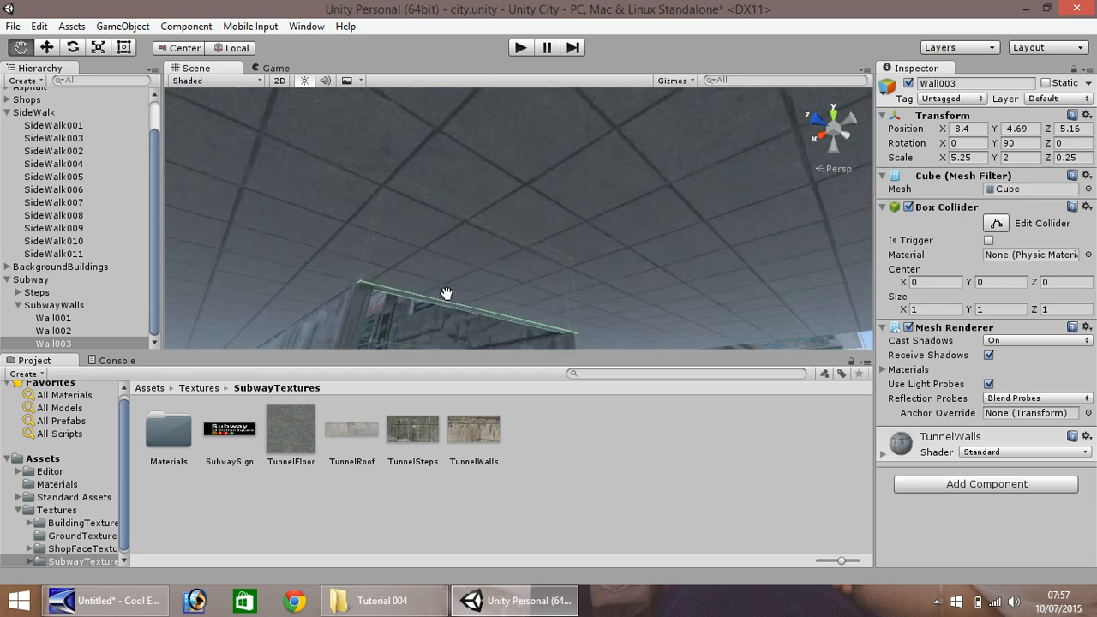
pyautogui.click(1023, 157)
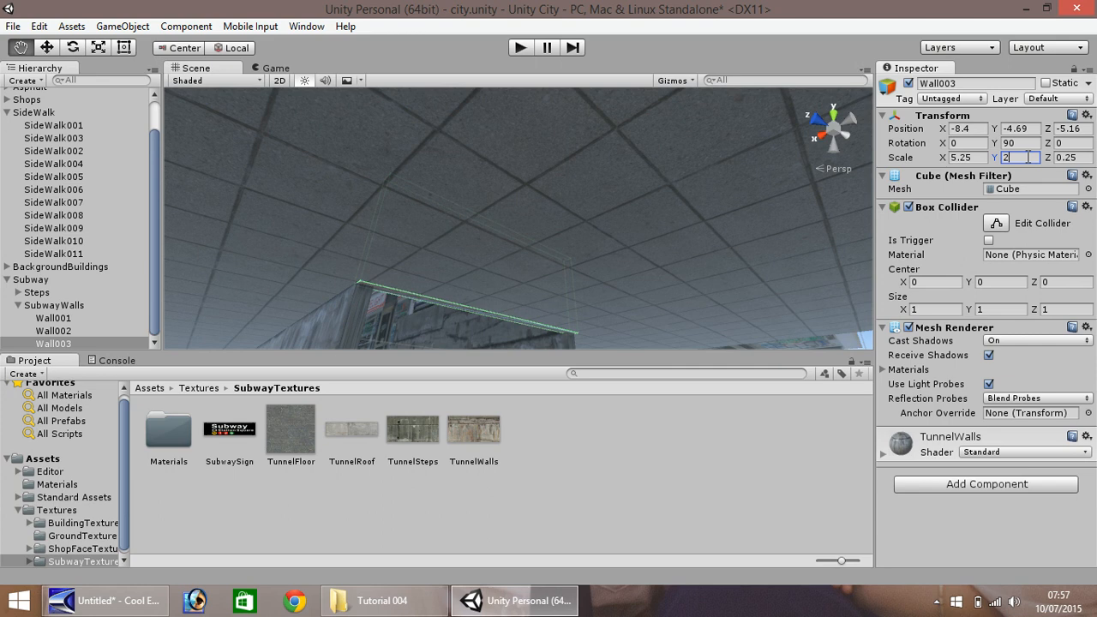
pyautogui.write('2.2')
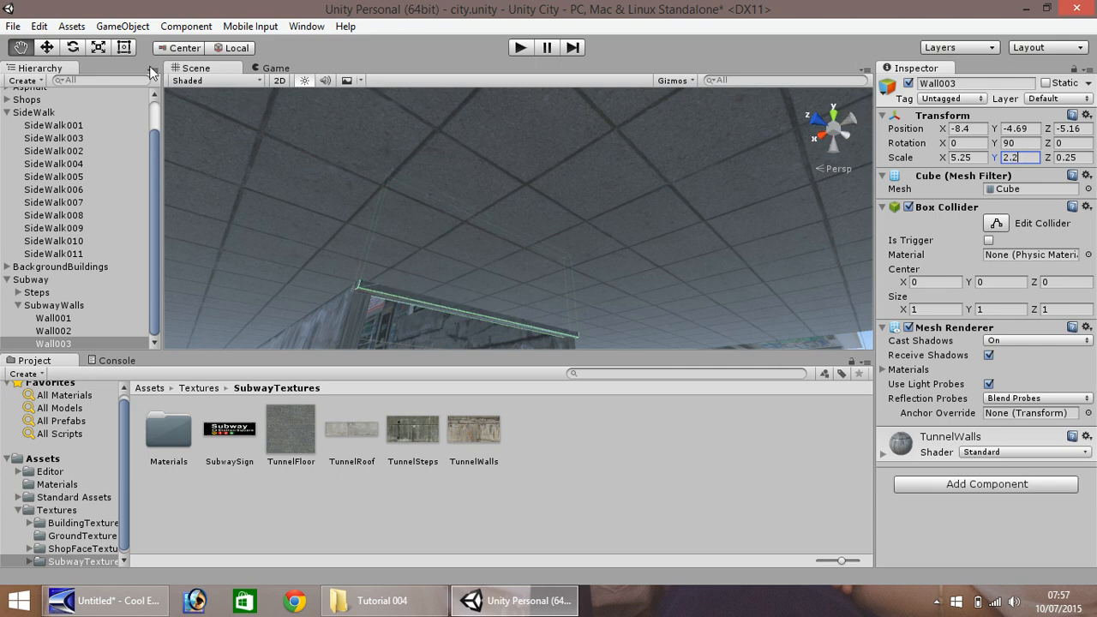
# Step: Lower the end wall to Y position -4.78 so its upper edge lines up with the side walls
pyautogui.moveTo(324, 150); pyautogui.dragTo(297, 34)
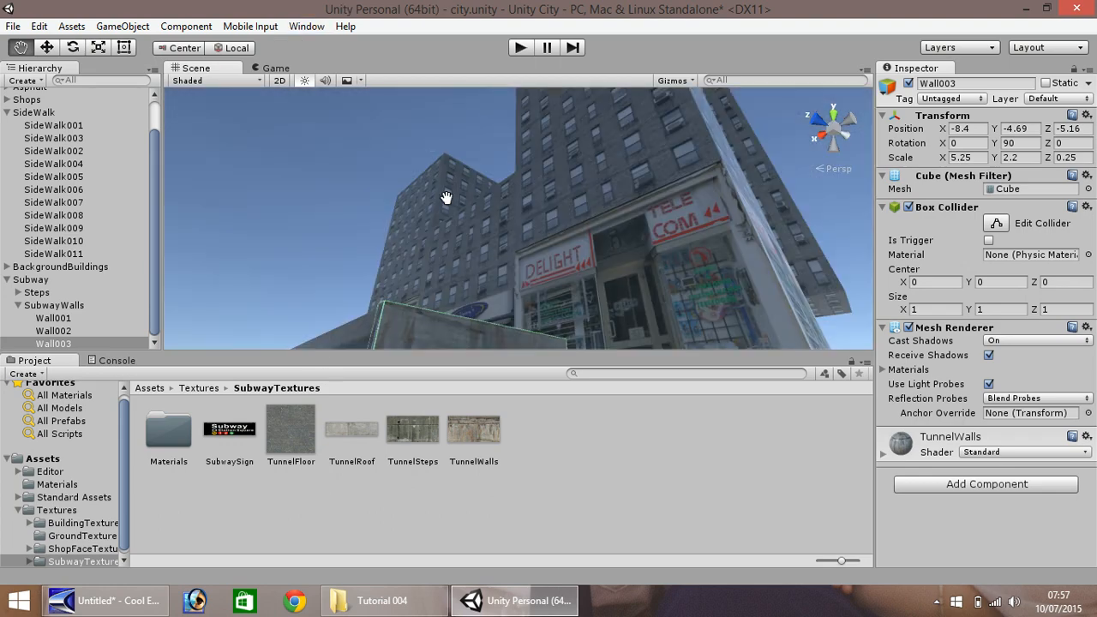
pyautogui.moveTo(453, 225); pyautogui.dragTo(419, 196, button='right')
pyautogui.moveTo(419, 196); pyautogui.dragTo(409, 372)
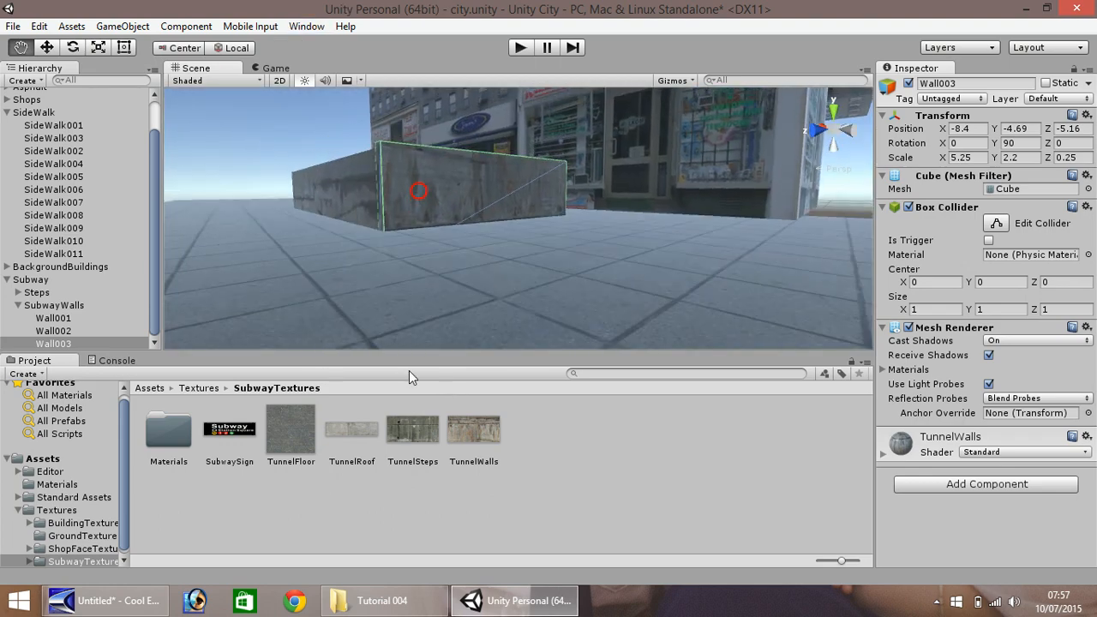
pyautogui.scroll(2, 219, 158)
pyautogui.scroll(2, 403, 158)
pyautogui.scroll(1, 403, 159)
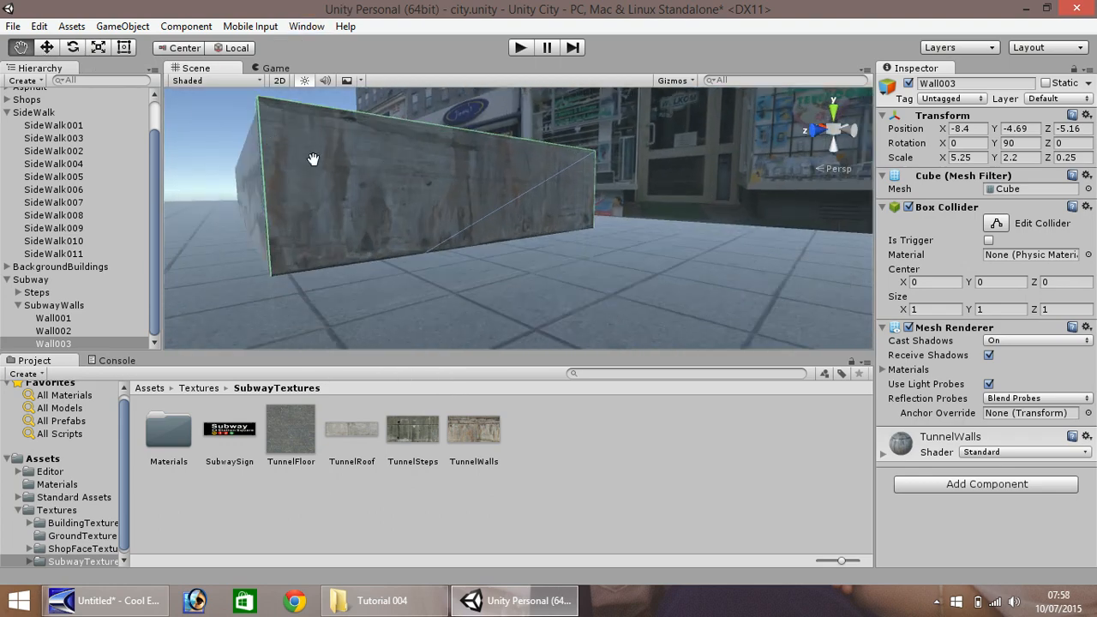
pyautogui.moveTo(332, 173); pyautogui.dragTo(558, 265)
pyautogui.click(49, 48)
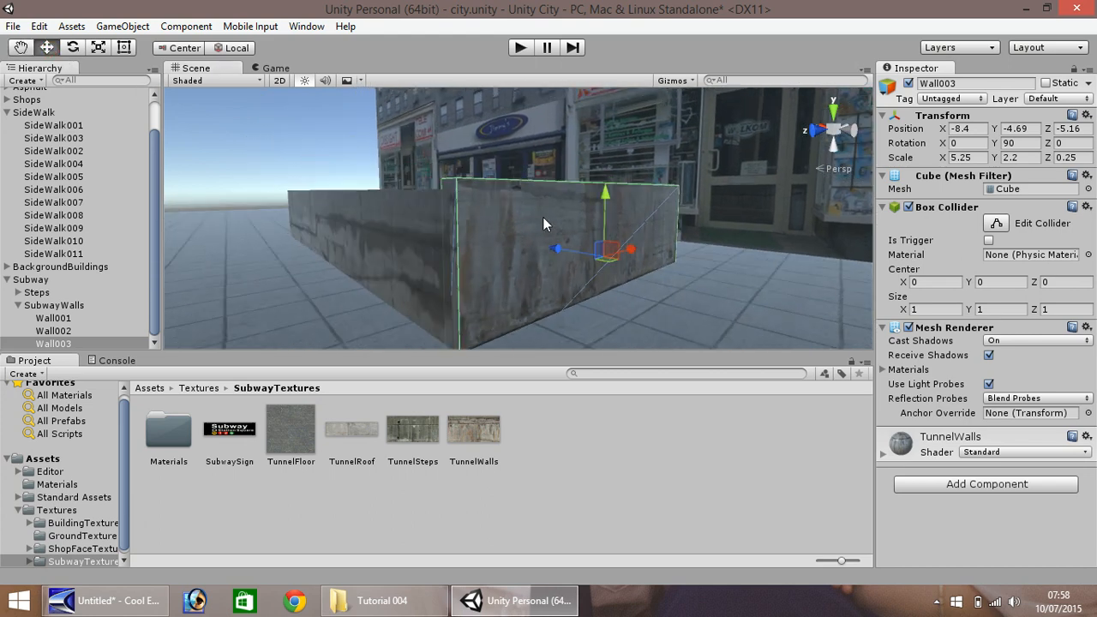
pyautogui.moveTo(604, 192)
pyautogui.mouseDown()
pyautogui.moveTo(607, 210)
pyautogui.moveTo(606, 201)
pyautogui.mouseUp()
pyautogui.hotkey('ctrl', 'z')
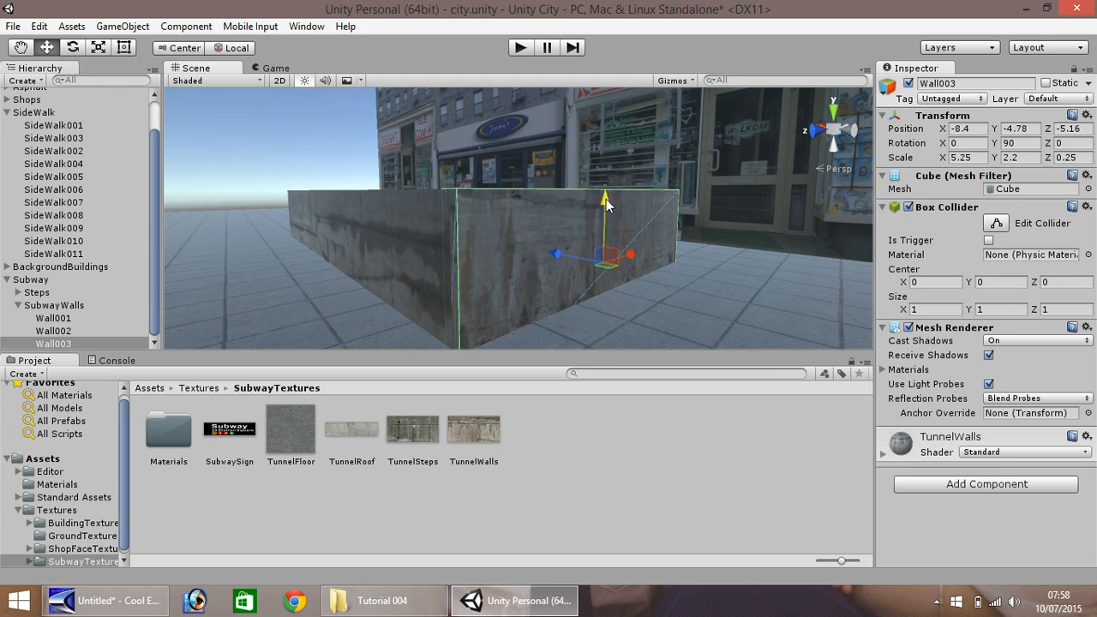
# Step: Examine the fit of the end wall from beneath the sidewalk and around the outside of the subway entrance
pyautogui.press('q')
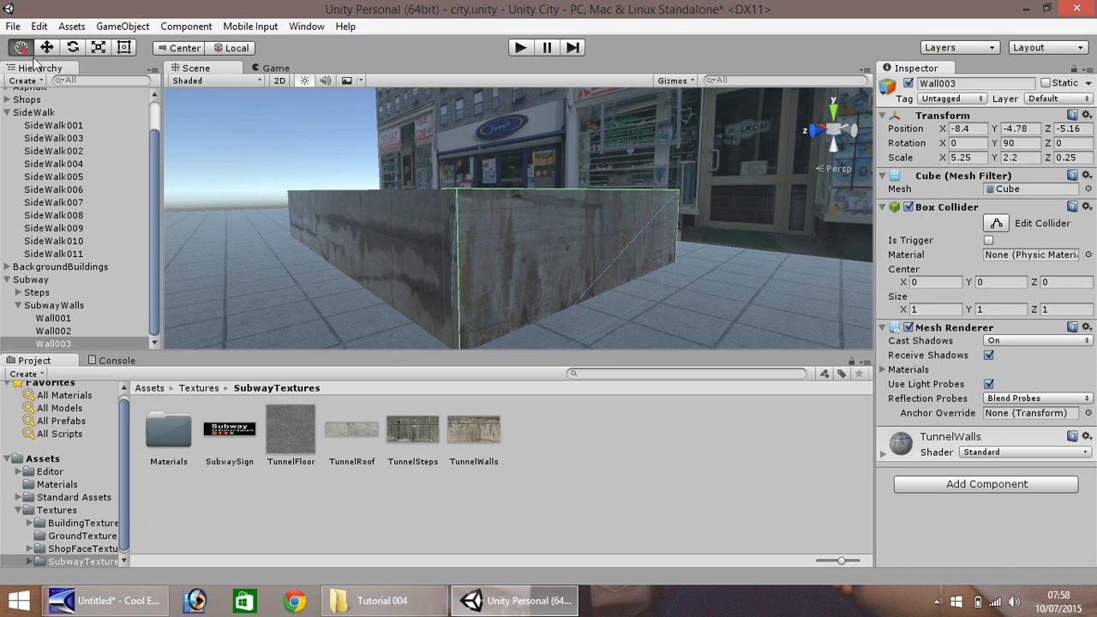
pyautogui.moveTo(407, 274); pyautogui.dragTo(300, 193)
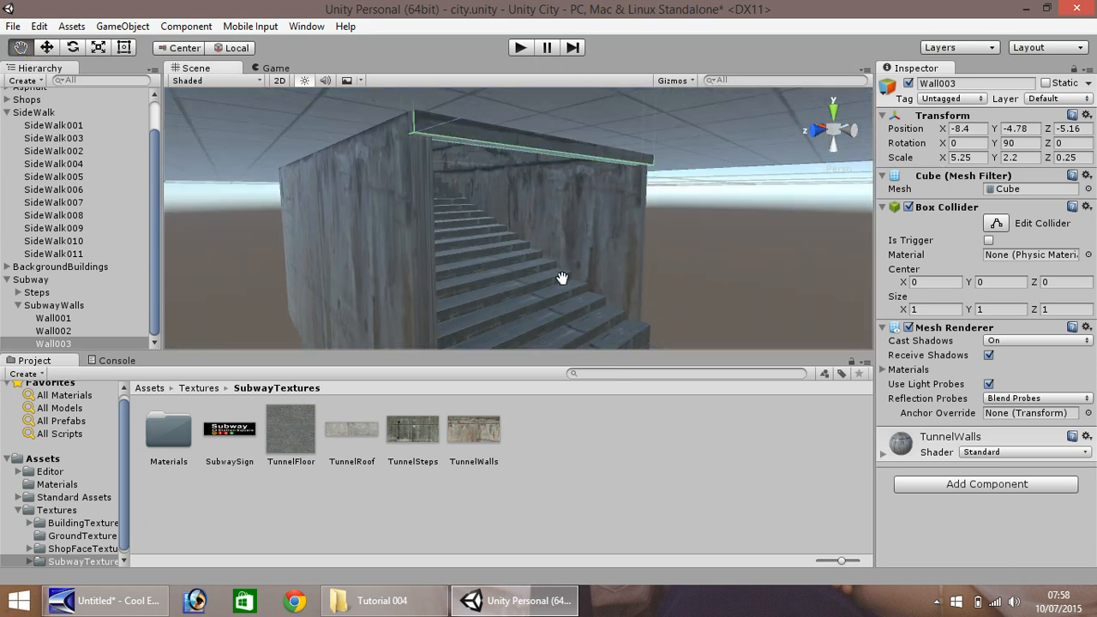
pyautogui.press('f')
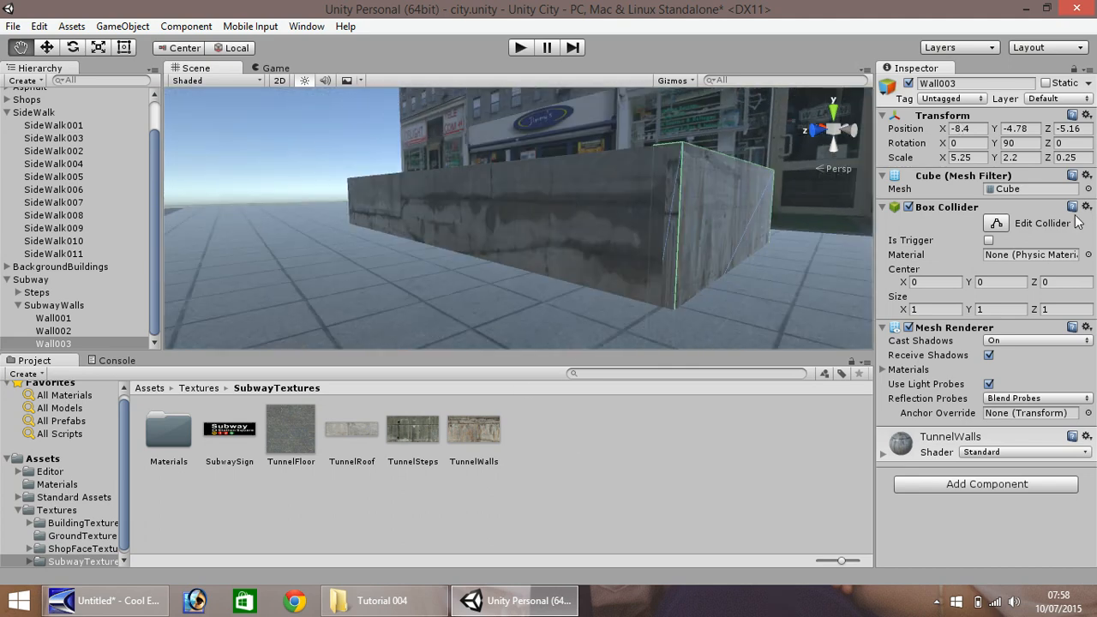
pyautogui.moveTo(857, 231); pyautogui.dragTo(830, 347)
pyautogui.moveTo(429, 262); pyautogui.dragTo(574, 305, button='right')
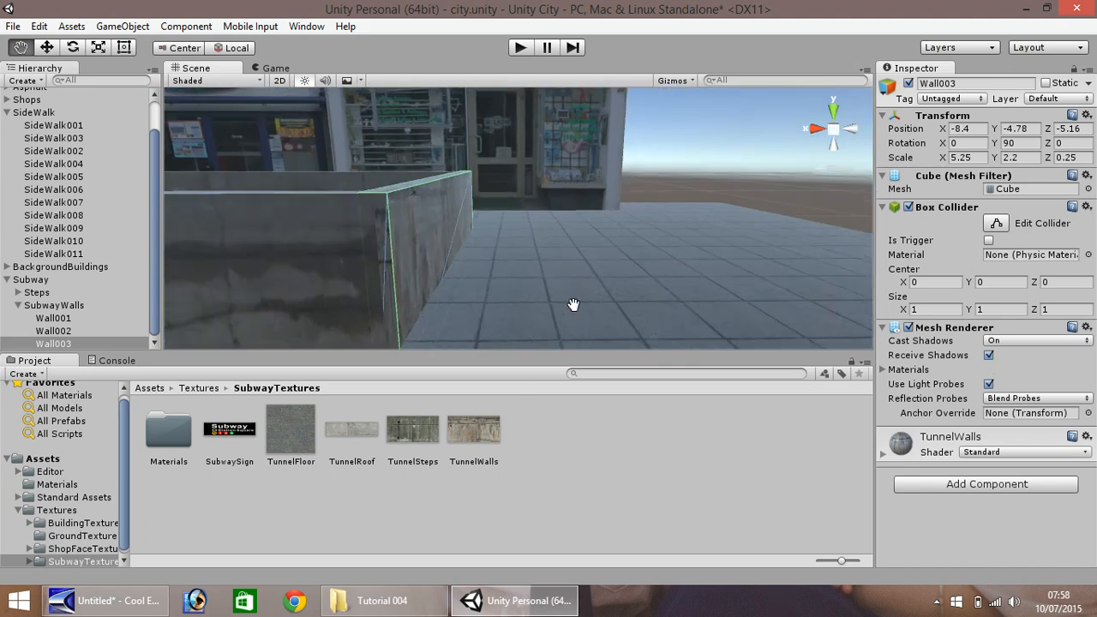
pyautogui.moveTo(520, 320); pyautogui.dragTo(780, 268)
pyautogui.scroll(-4, 611, 316)
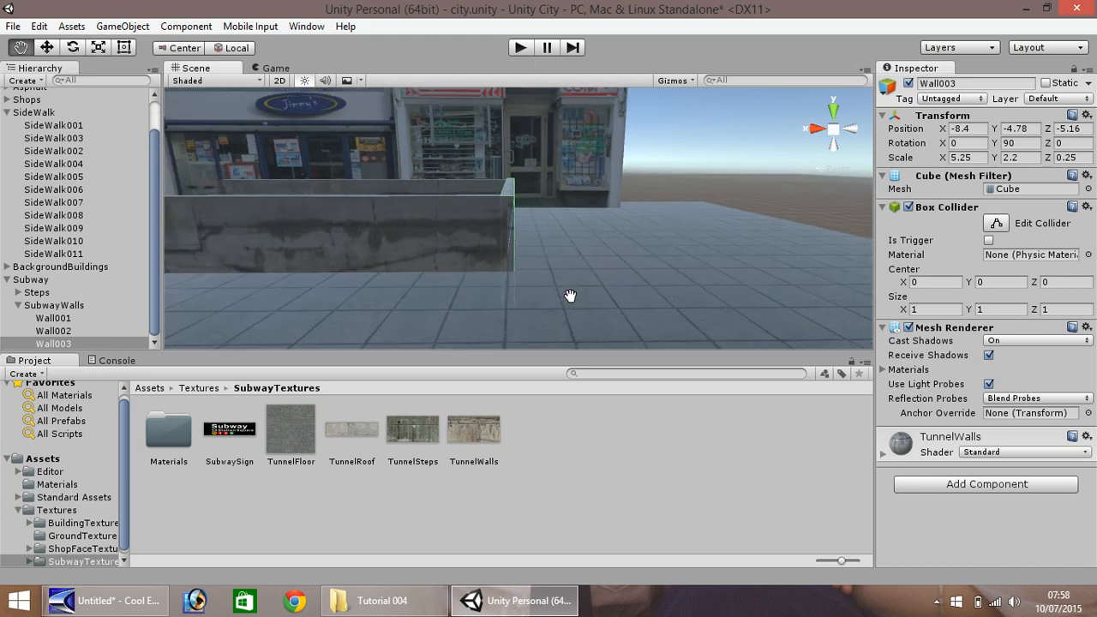
pyautogui.scroll(-2, 570, 296)
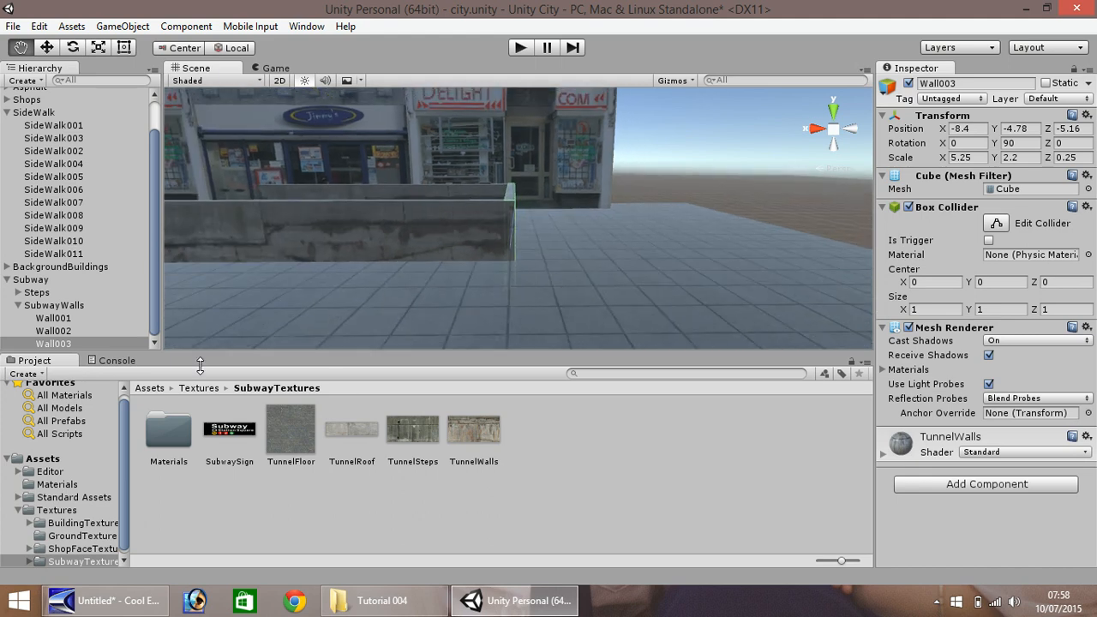
pyautogui.moveTo(279, 276); pyautogui.dragTo(621, 201)
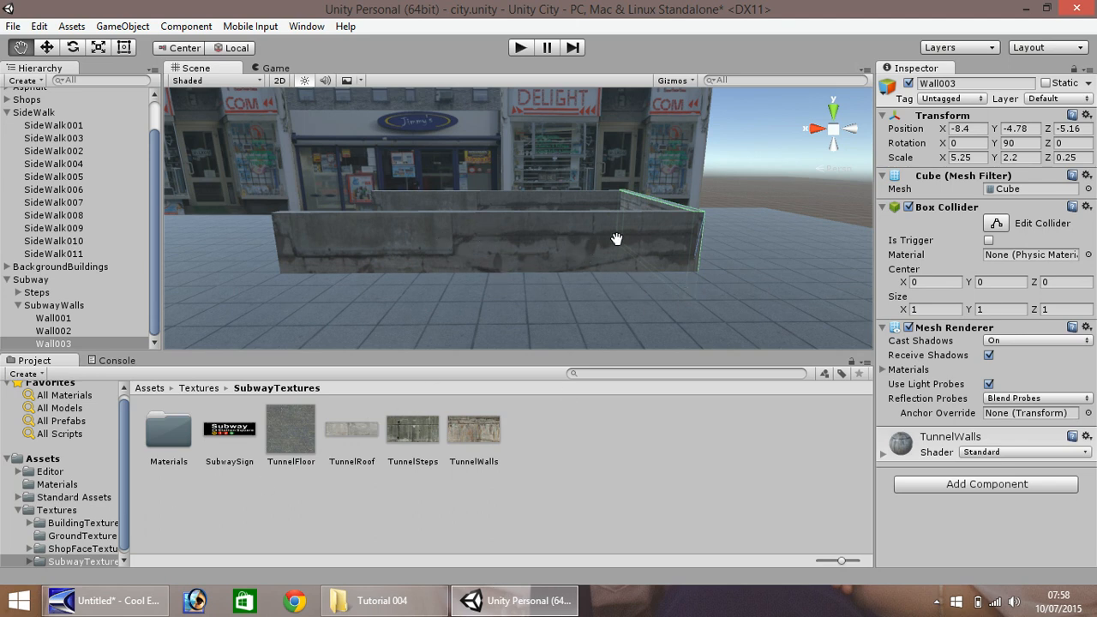
pyautogui.moveTo(561, 255); pyautogui.dragTo(134, 25)
# Step: Create a cube and set its position to 0, 0, 0
pyautogui.click(122, 25)
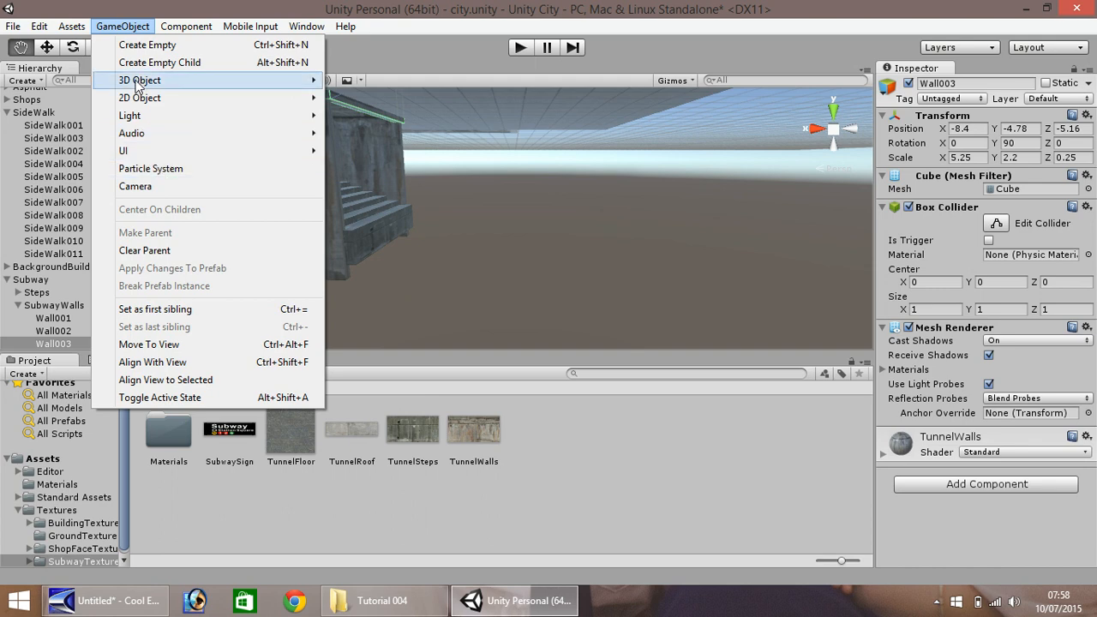
pyautogui.moveTo(139, 81)
pyautogui.click(359, 80)
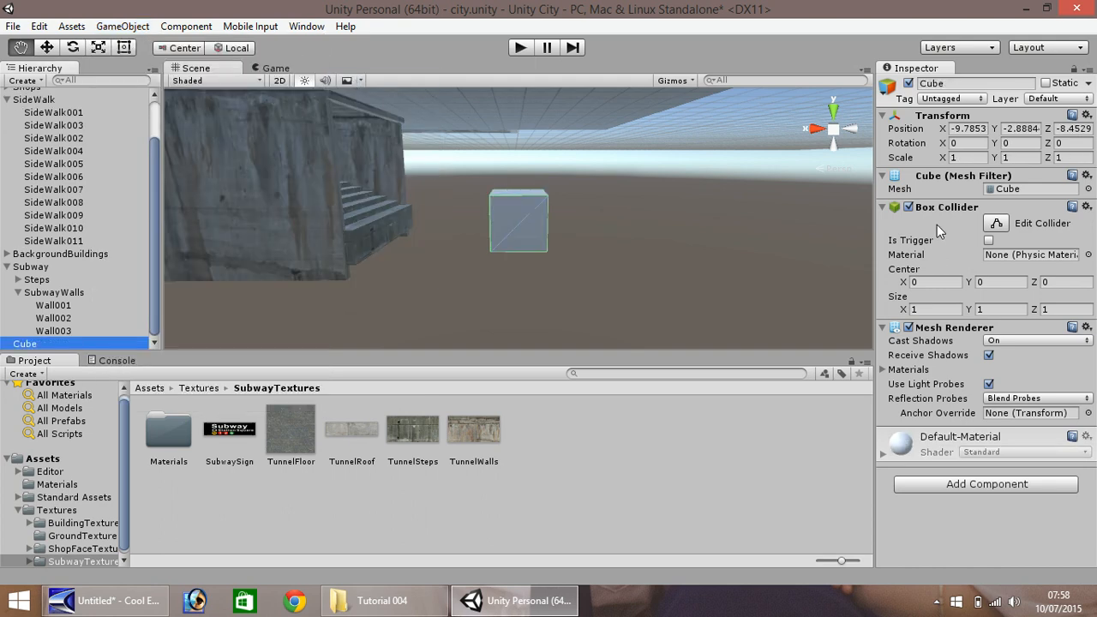
pyautogui.click(967, 129)
pyautogui.write('0')
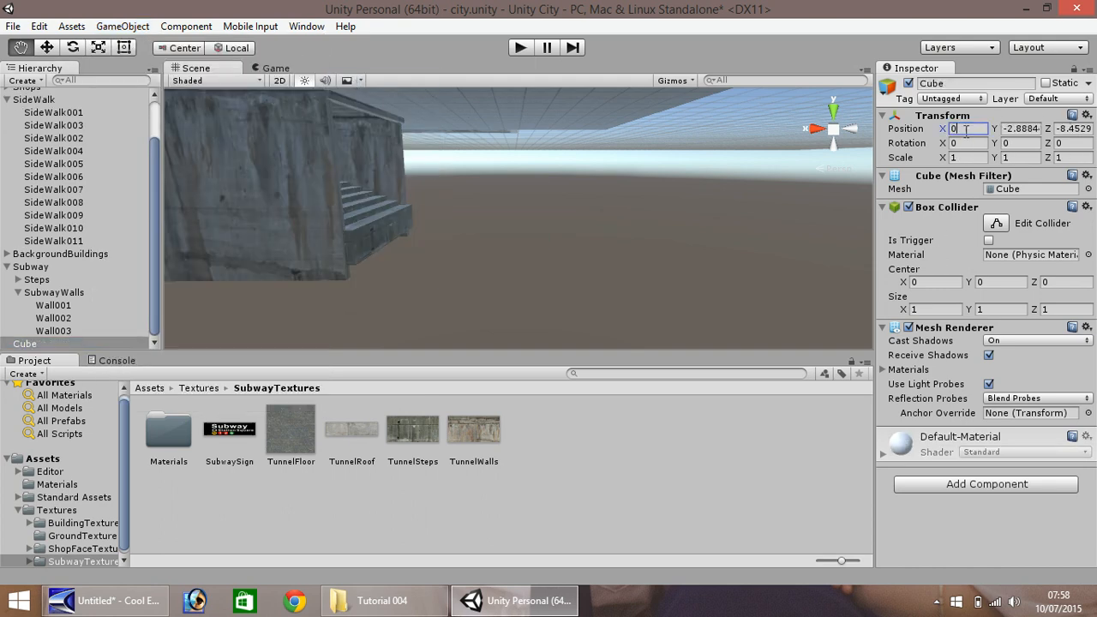
pyautogui.press('Tab')
pyautogui.write('0')
pyautogui.press('Tab')
pyautogui.write('0')
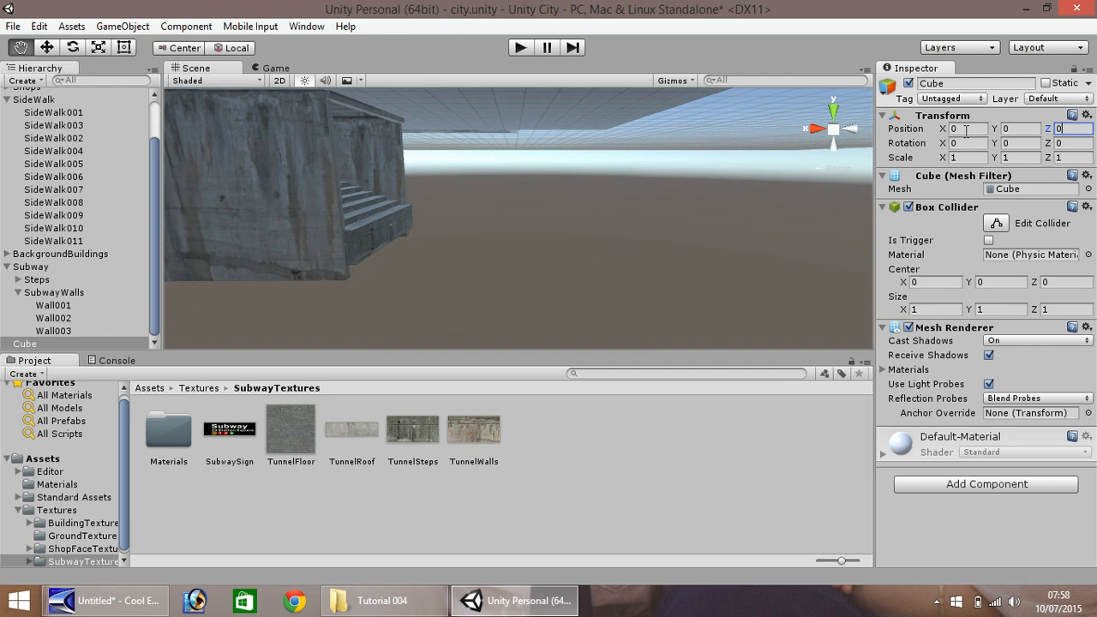
# Step: Focus on the new cube and apply the TunnelRoof texture to it
pyautogui.doubleClick(33, 343)
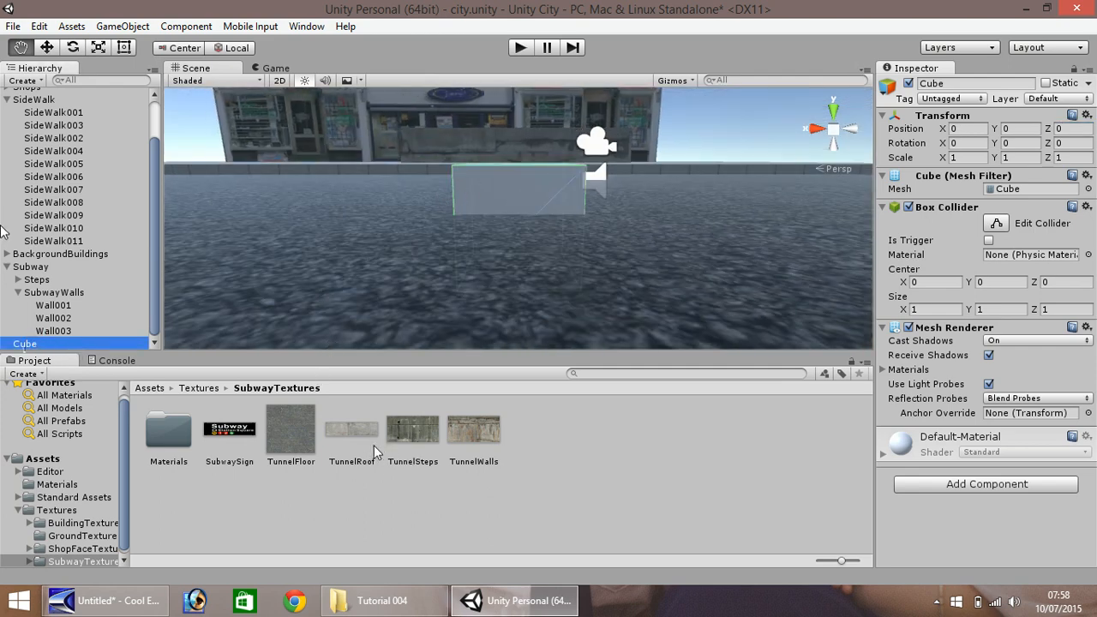
pyautogui.moveTo(374, 445); pyautogui.dragTo(461, 271)
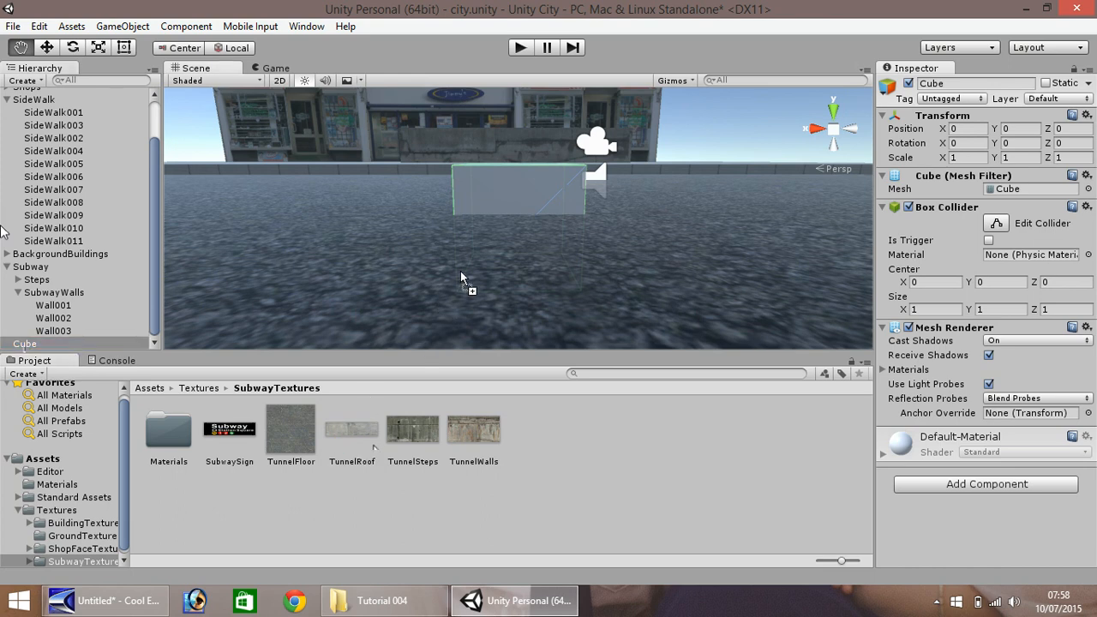
pyautogui.moveTo(518, 198); pyautogui.dragTo(517, 189)
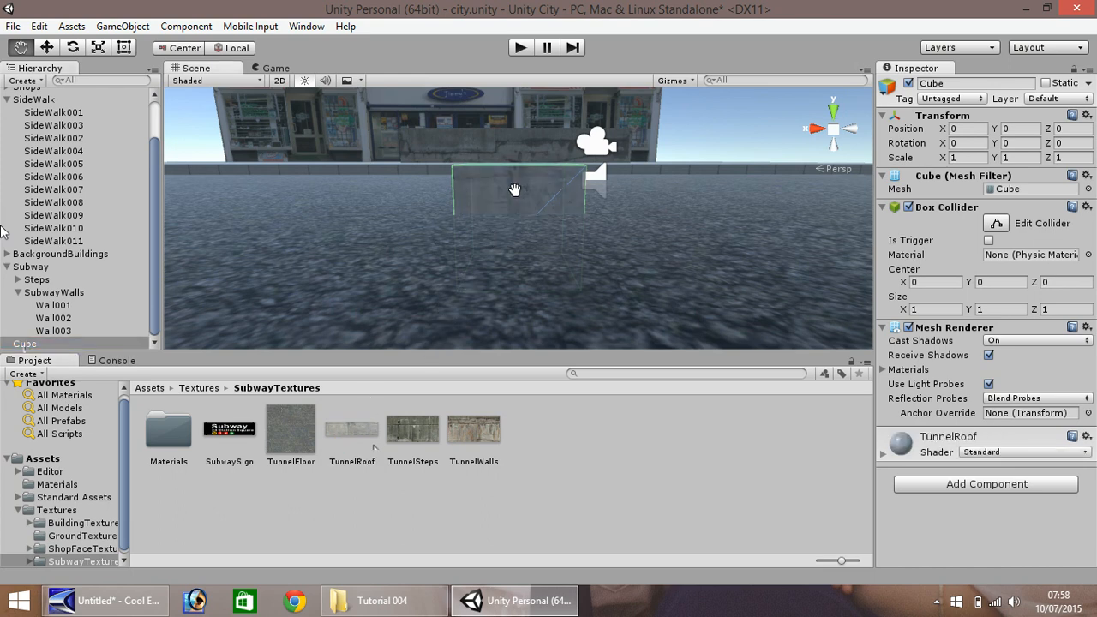
# Step: Set the cube's scale to 5 on X, 0.5 on Y and 20 on Z
pyautogui.click(50, 48)
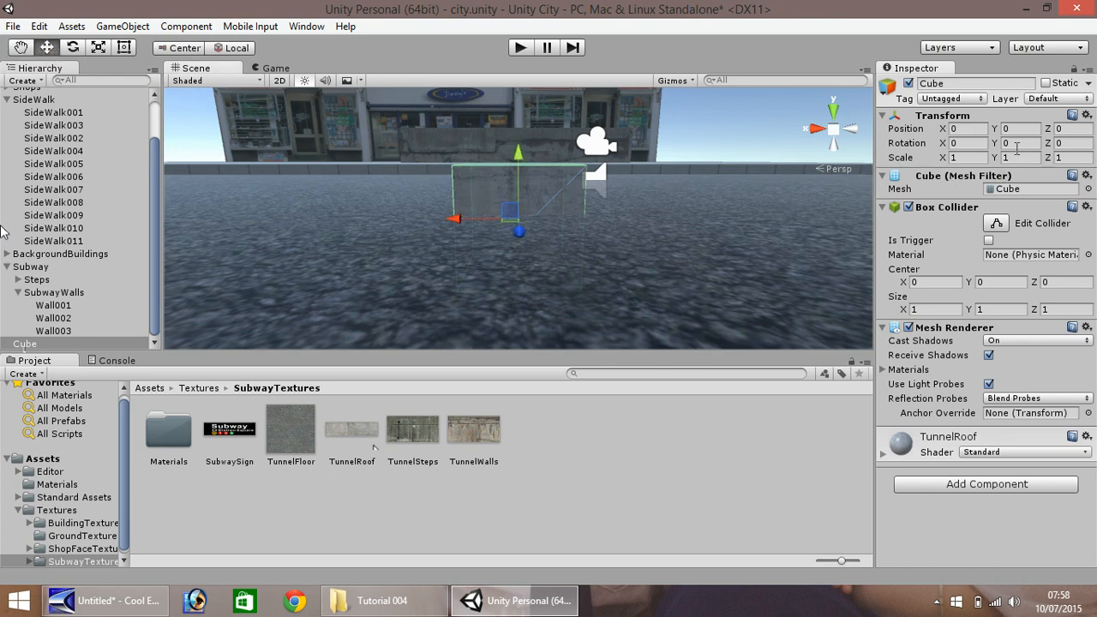
pyautogui.click(972, 157)
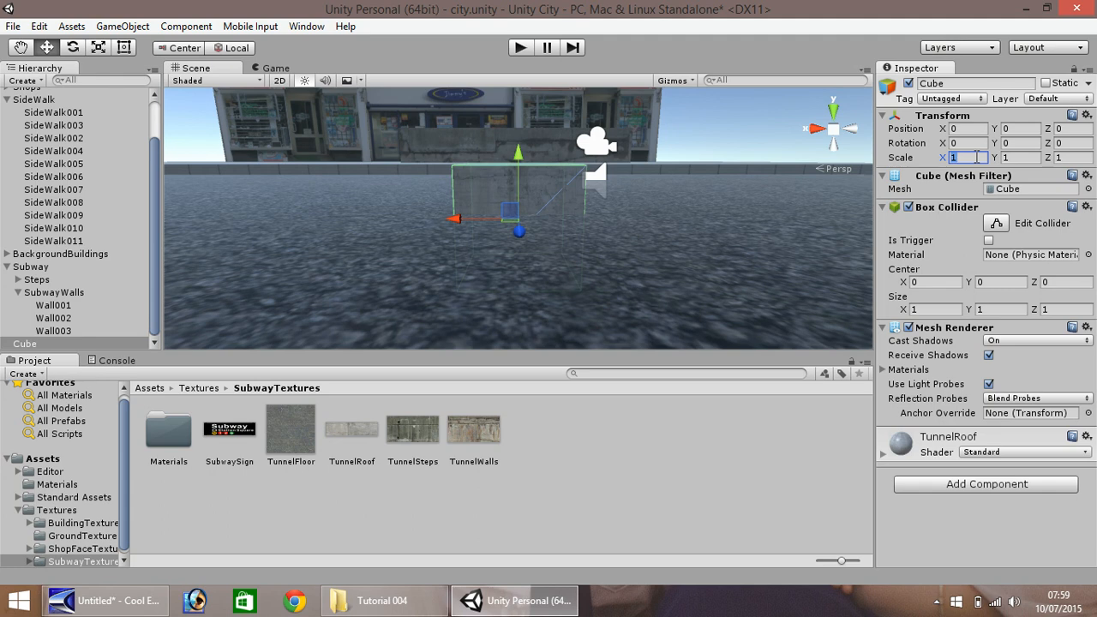
pyautogui.write('5')
pyautogui.press('Tab')
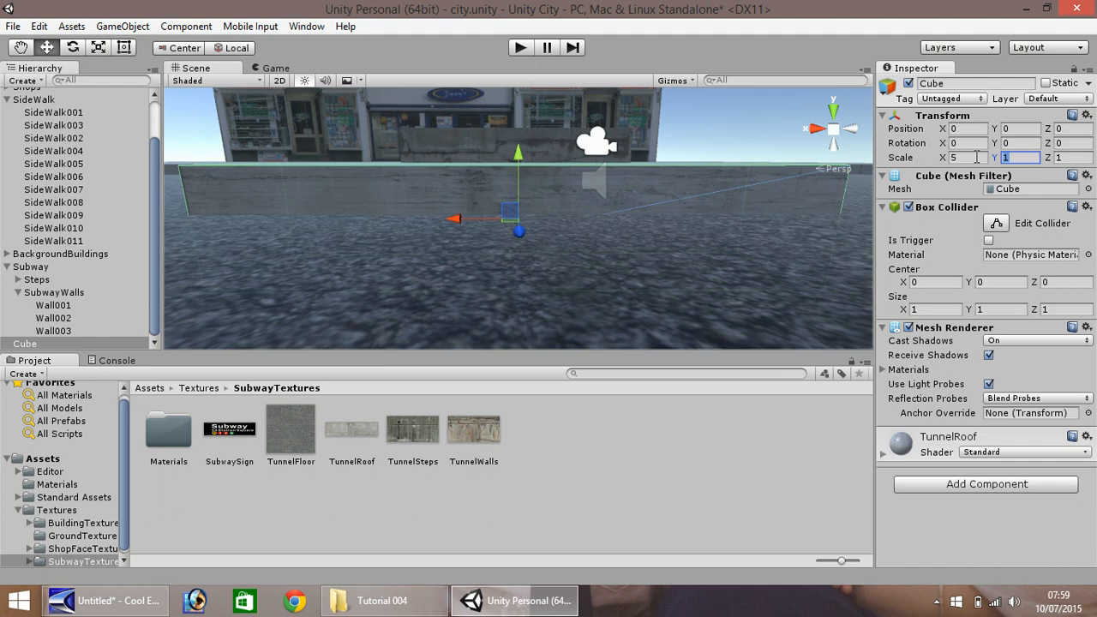
pyautogui.write('0.5')
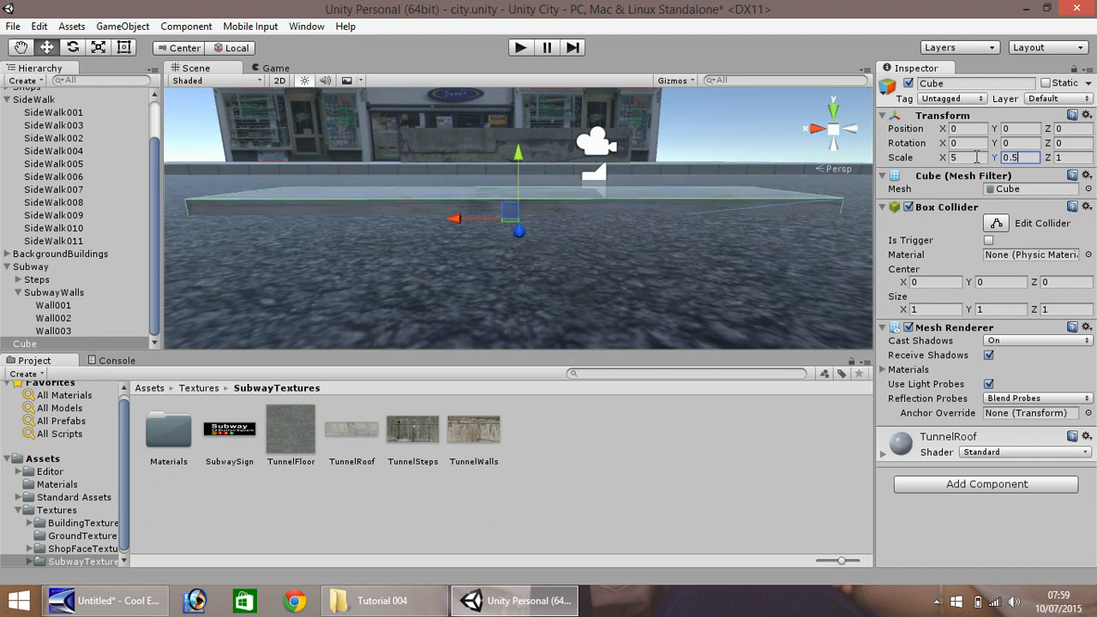
pyautogui.press('Tab')
pyautogui.write('20')
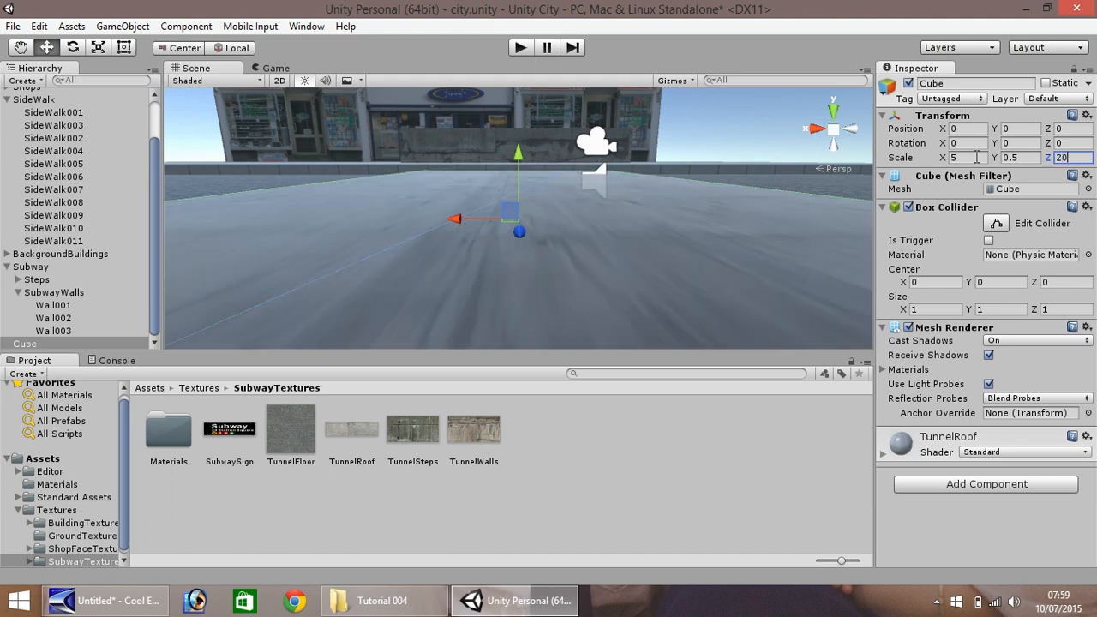
# Step: Set the TunnelRoof texture's scale to X 2 and Y 8 in debug mode, and return the Inspector to normal mode
pyautogui.click(1088, 70)
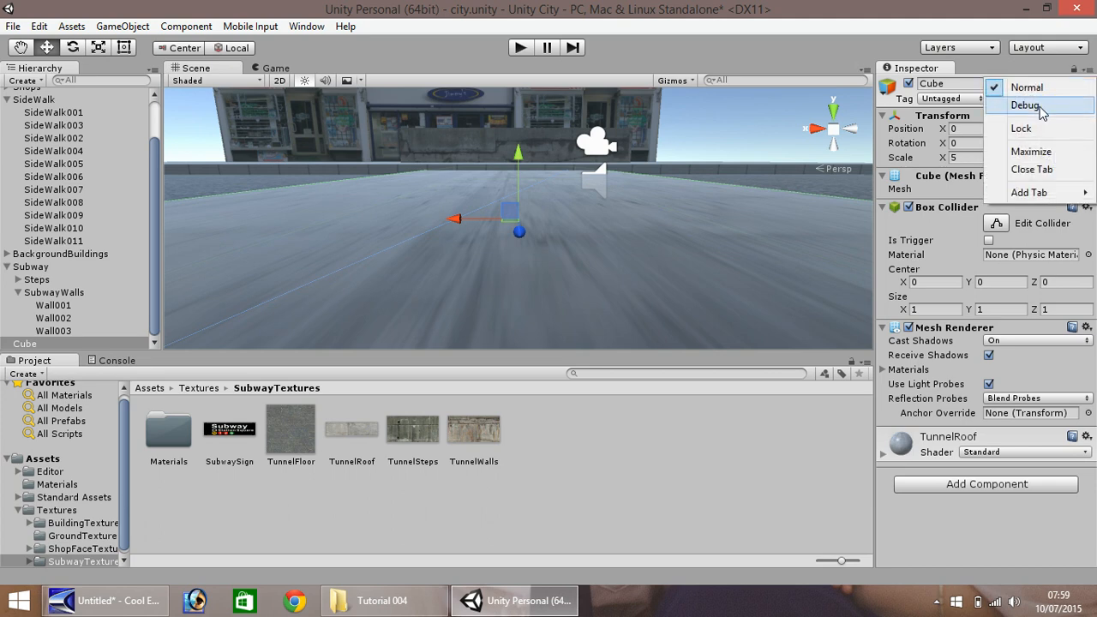
pyautogui.click(1039, 106)
pyautogui.scroll(-10, 994, 343)
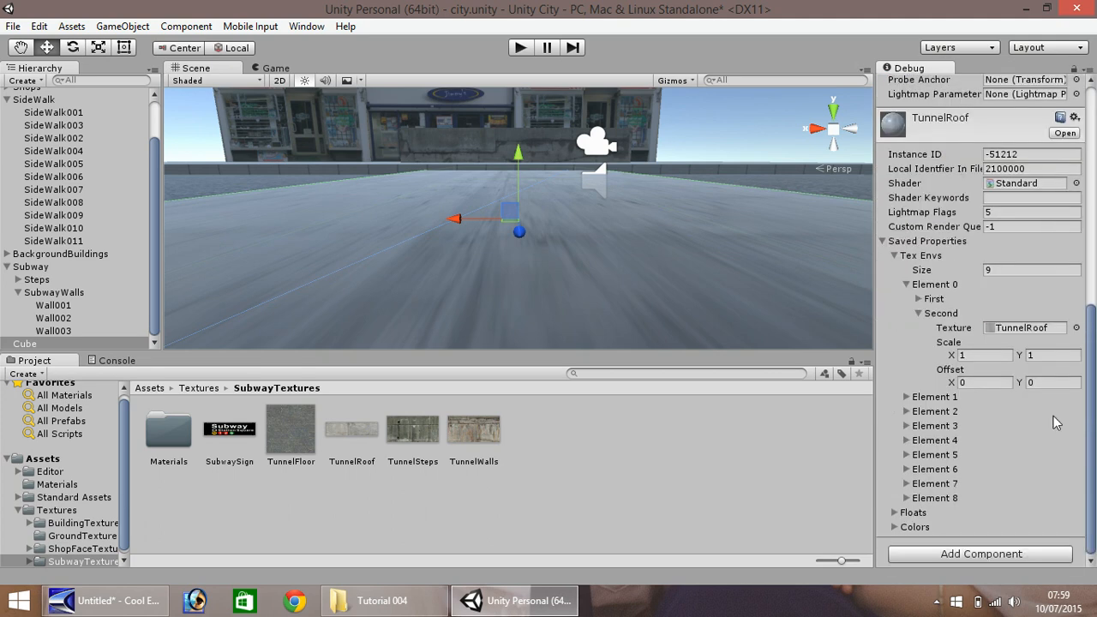
pyautogui.click(987, 355)
pyautogui.write('2')
pyautogui.press('Tab')
pyautogui.write('8')
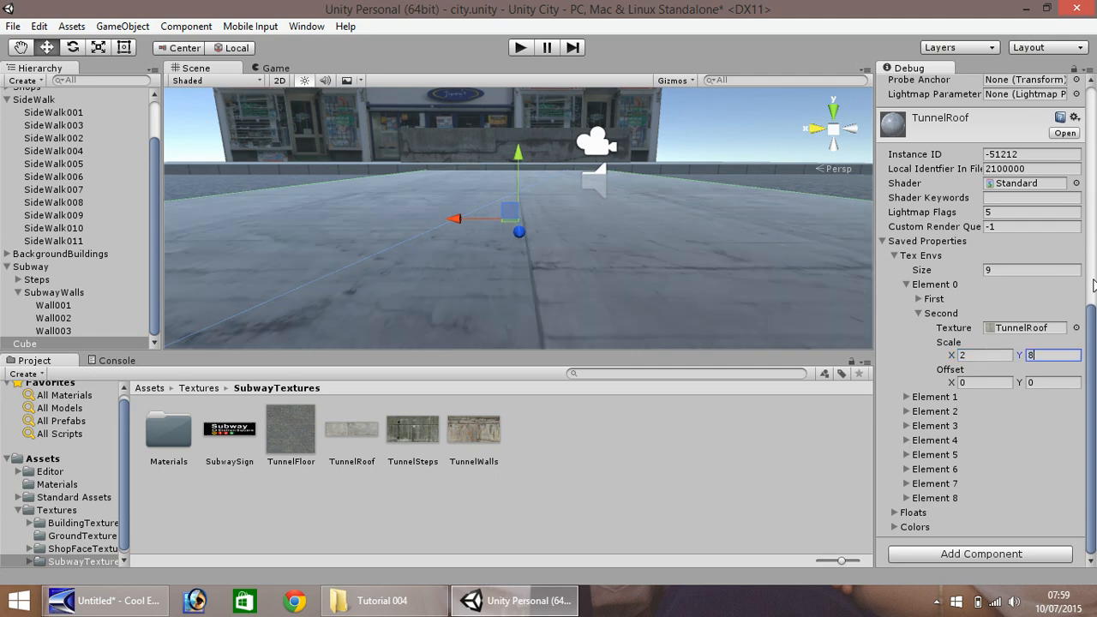
pyautogui.moveTo(1092, 310); pyautogui.dragTo(1092, 91)
pyautogui.click(1090, 71)
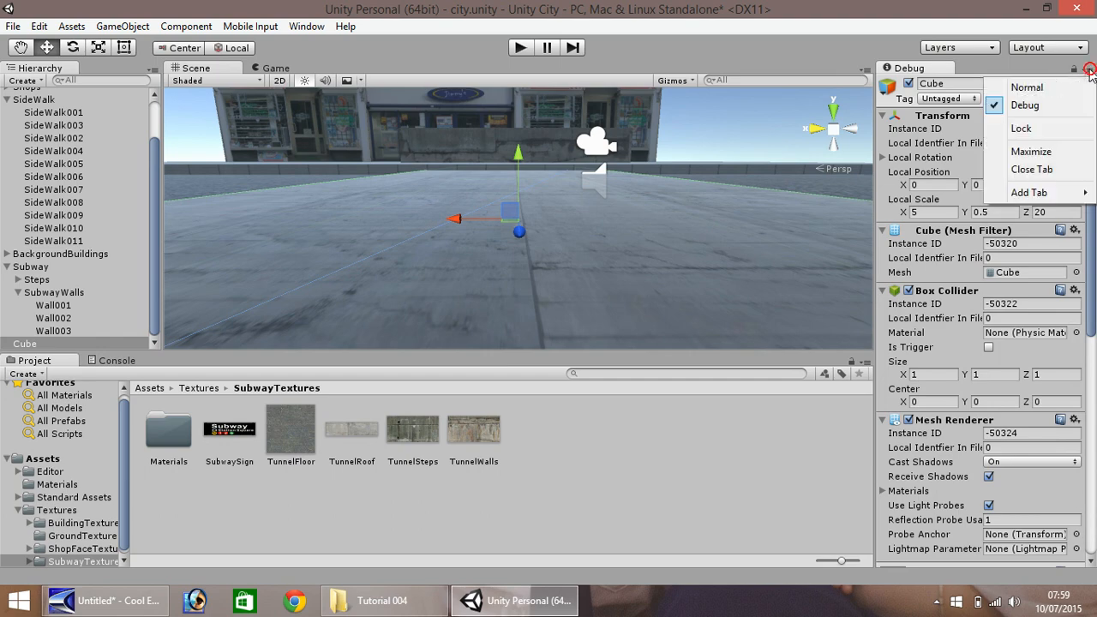
pyautogui.click(1045, 91)
# Step: Move the flattened cube across the road to X position -7.5 and Z position -5
pyautogui.click(22, 50)
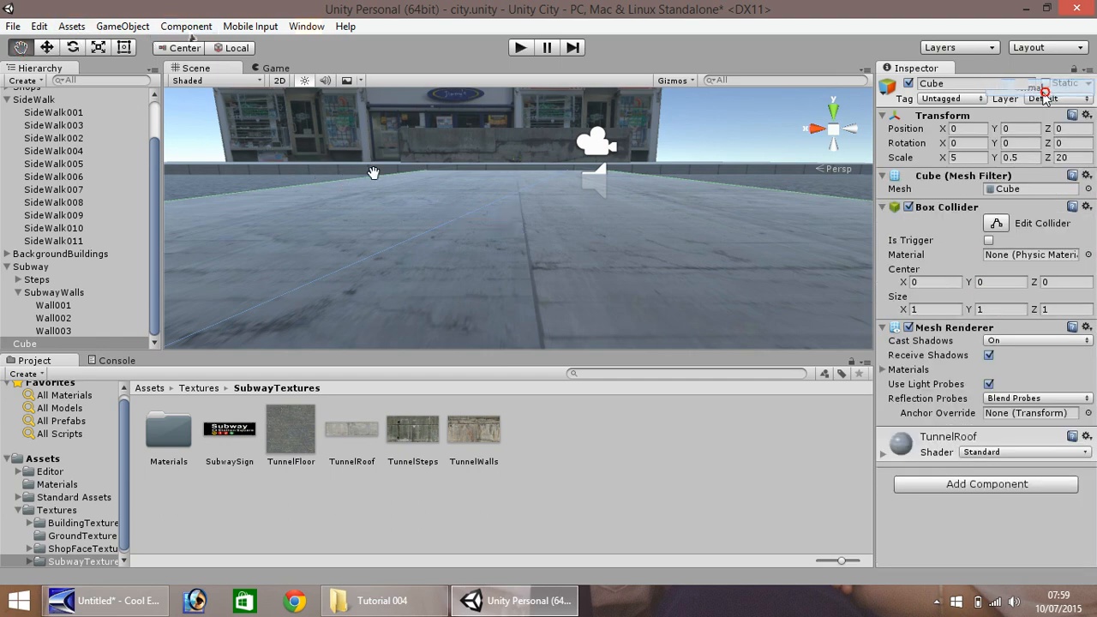
pyautogui.moveTo(384, 168); pyautogui.dragTo(379, 269)
pyautogui.moveTo(453, 196); pyautogui.dragTo(458, 255, button='right')
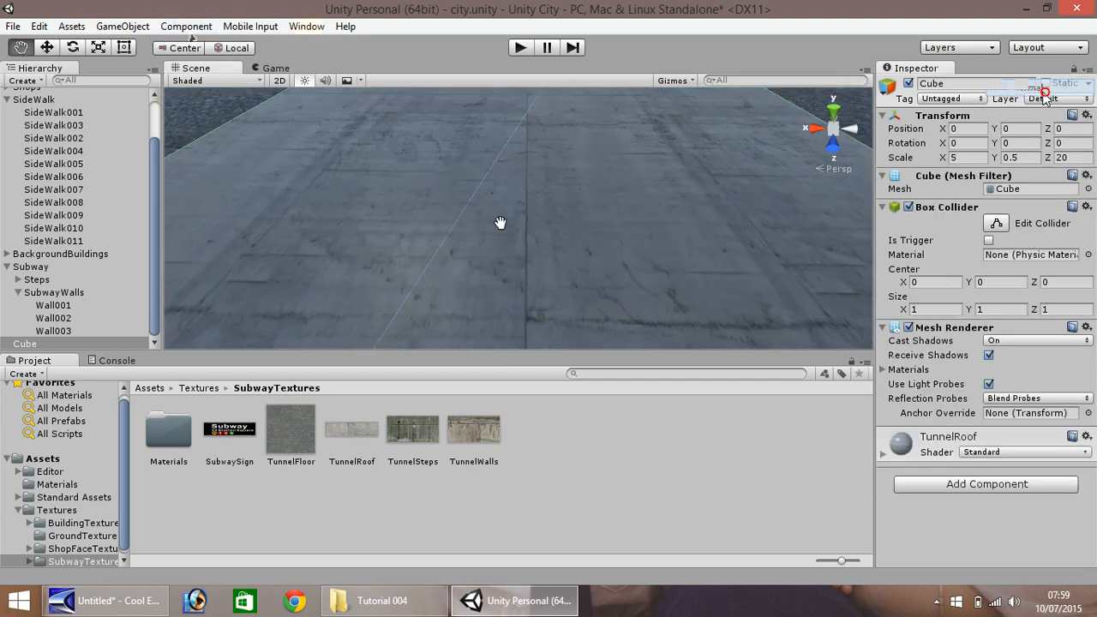
pyautogui.scroll(-4, 497, 198)
pyautogui.scroll(-4, 498, 198)
pyautogui.moveTo(582, 229); pyautogui.dragTo(463, 374)
pyautogui.click(47, 48)
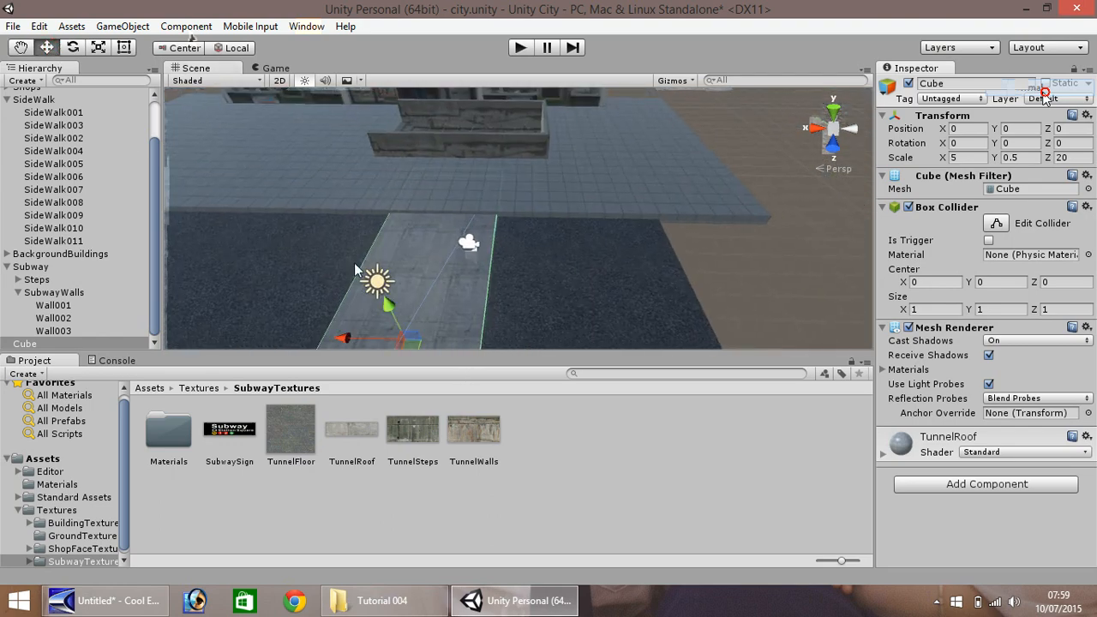
pyautogui.moveTo(350, 337); pyautogui.dragTo(605, 250)
pyautogui.scroll(-2, 650, 325)
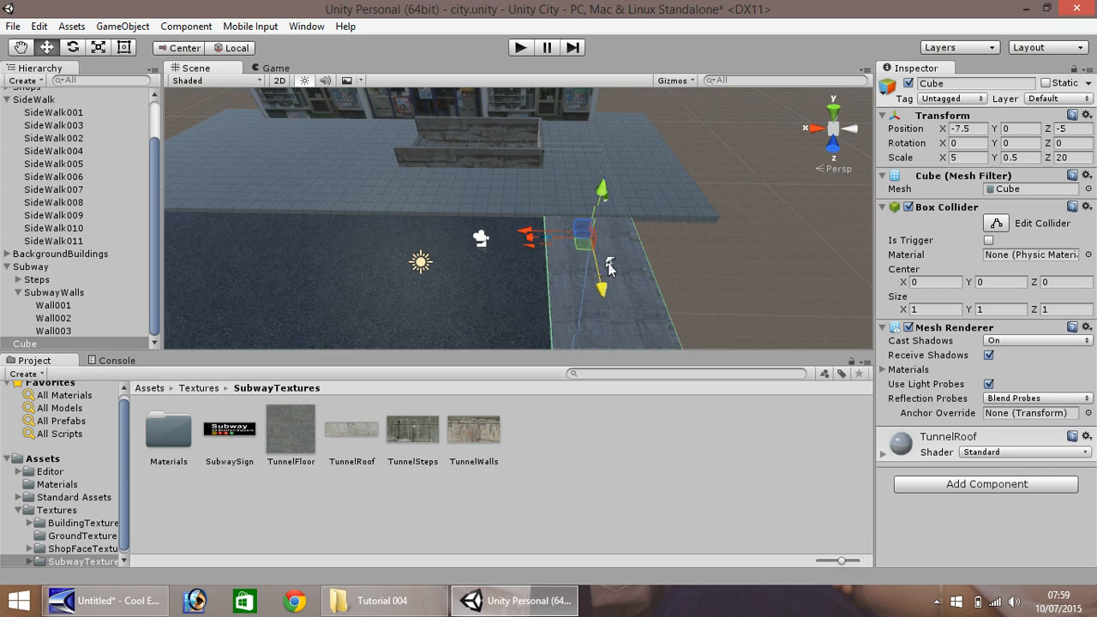
# Step: Lower the flattened cube slightly to Y position -0.2
pyautogui.click(20, 47)
pyautogui.moveTo(414, 241); pyautogui.dragTo(279, 439)
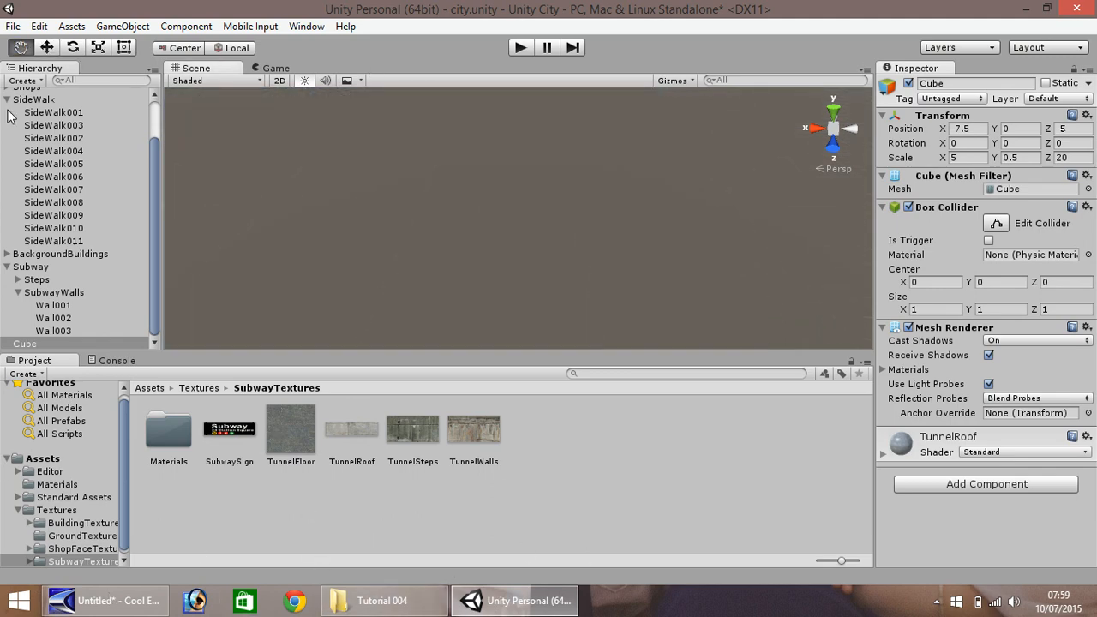
pyautogui.moveTo(601, 177); pyautogui.dragTo(371, 324)
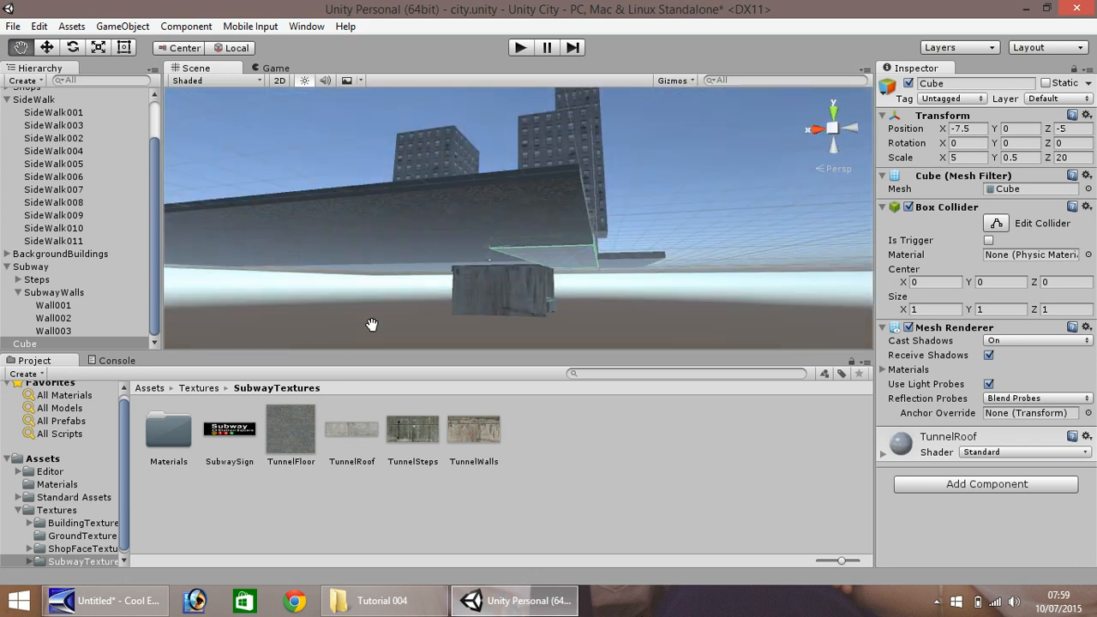
pyautogui.moveTo(614, 284); pyautogui.dragTo(300, 314)
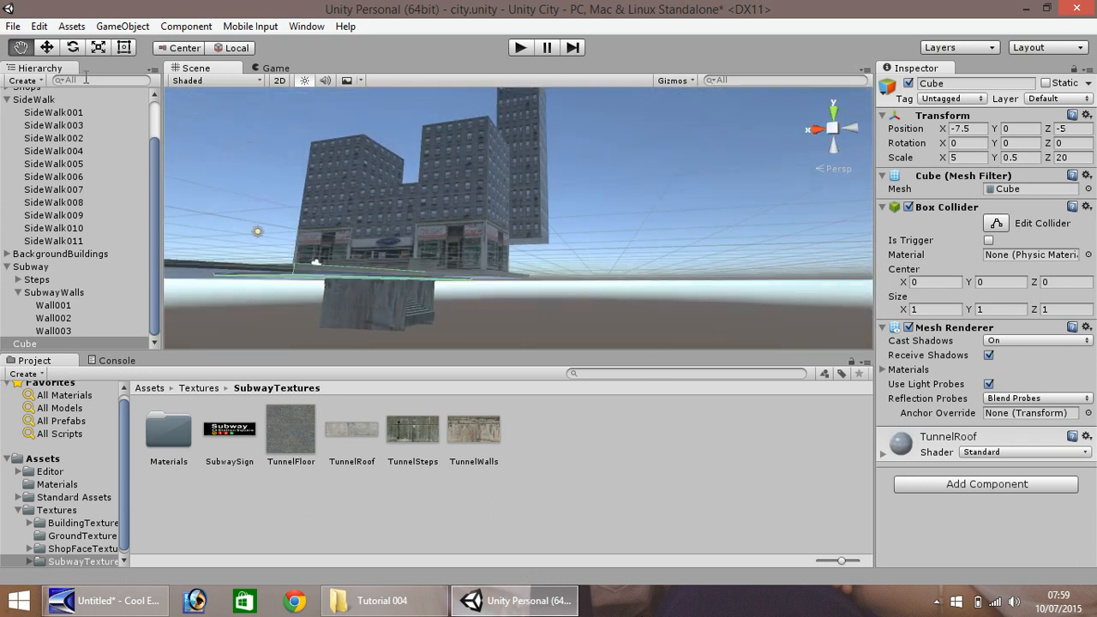
pyautogui.click(52, 50)
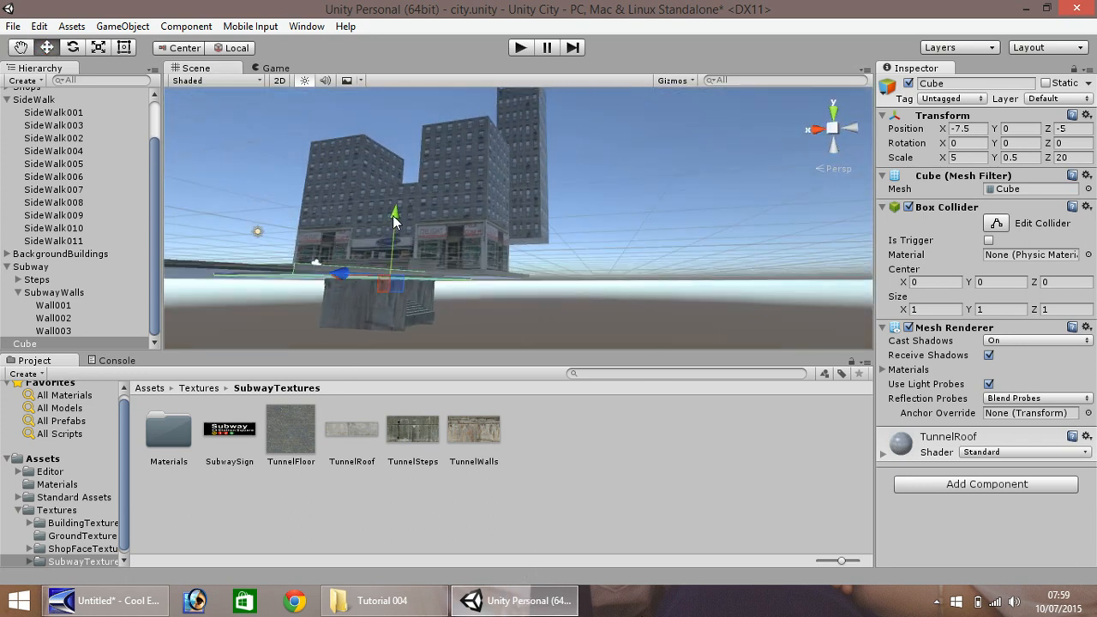
pyautogui.moveTo(392, 215); pyautogui.dragTo(394, 217)
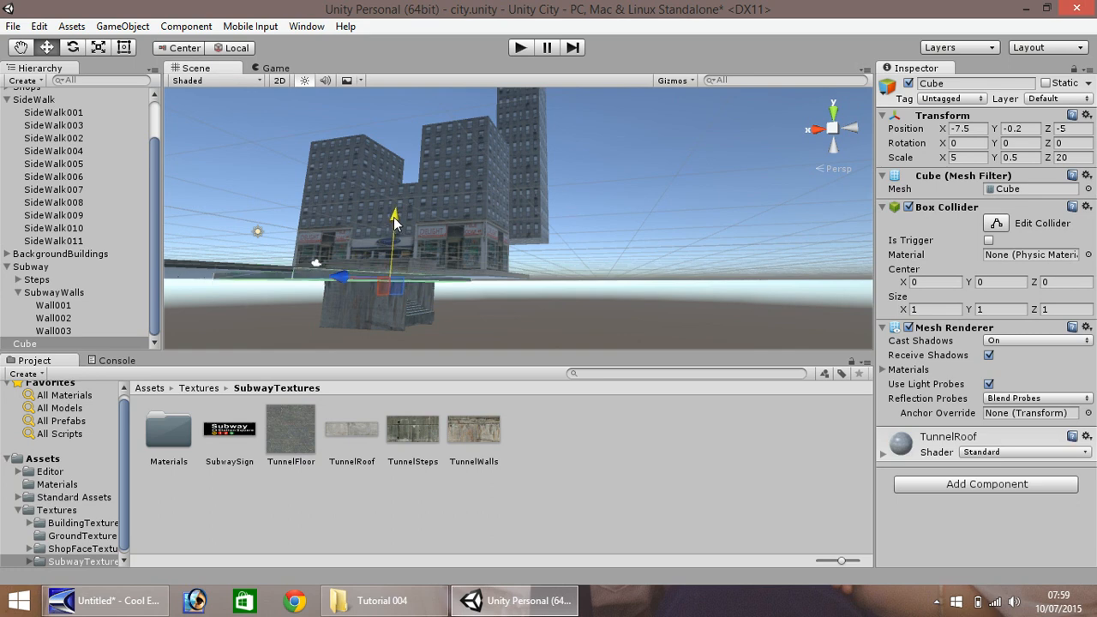
# Step: Rename the flattened cube as Roof and make it a child of the Subway object
pyautogui.click(24, 51)
pyautogui.scroll(4, 364, 274)
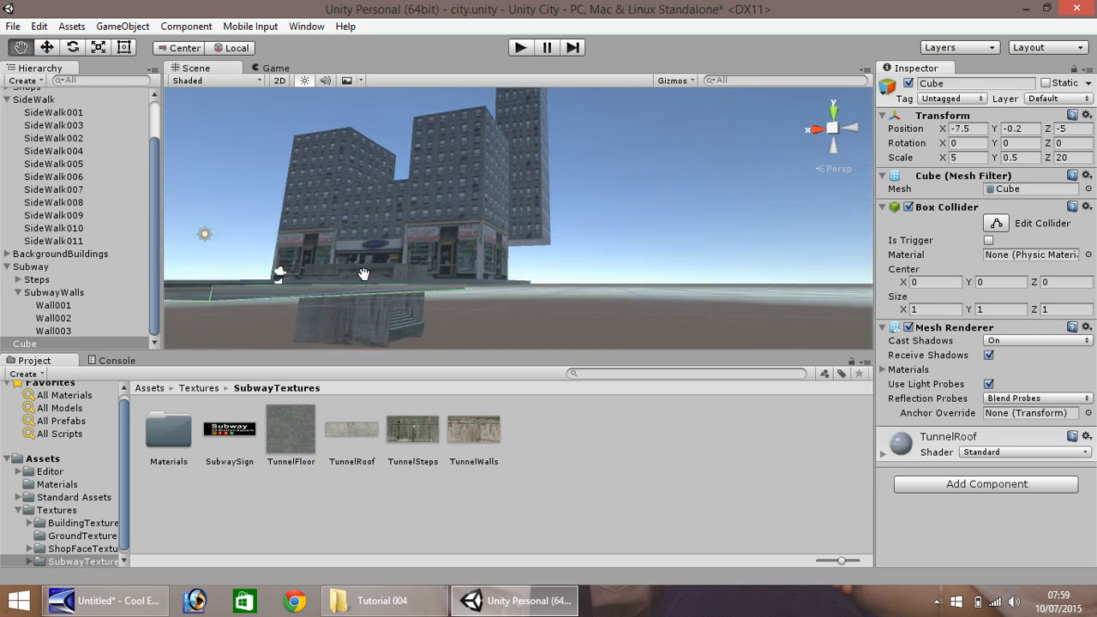
pyautogui.scroll(2, 364, 274)
pyautogui.keyDown('alt'); pyautogui.moveTo(375, 179); pyautogui.dragTo(401, 288); pyautogui.keyUp('alt')
pyautogui.click(46, 48)
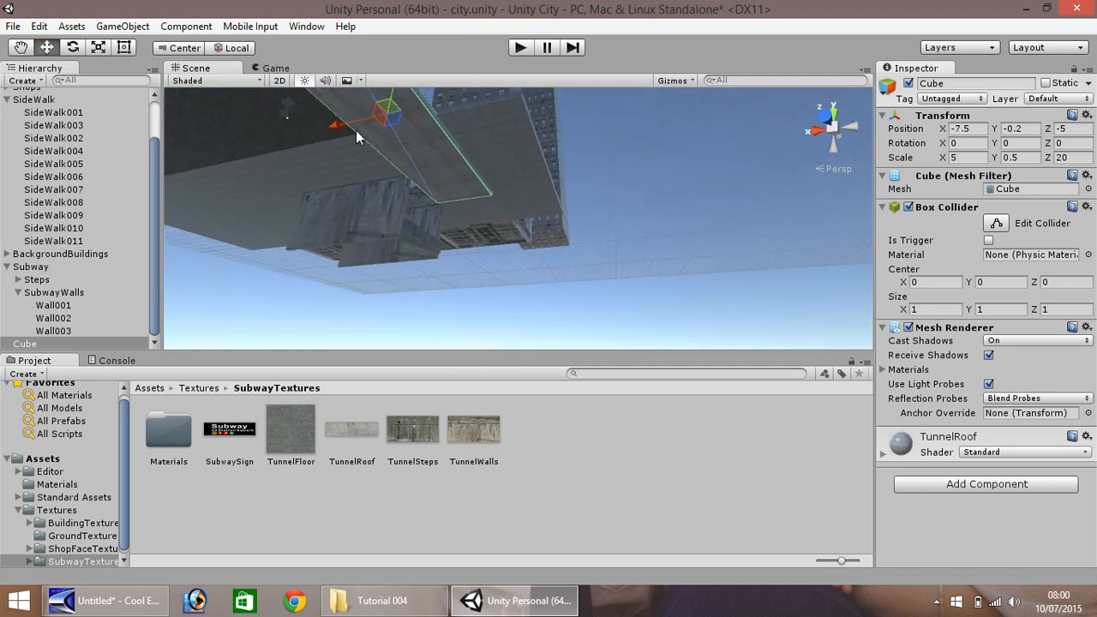
pyautogui.rightClick(31, 345)
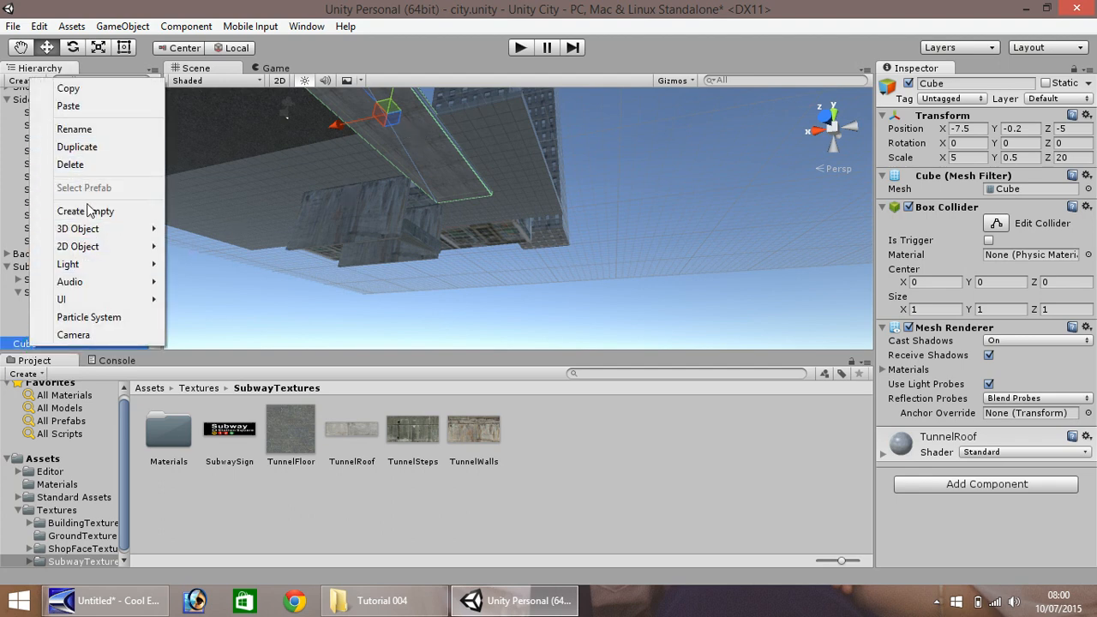
pyautogui.click(75, 129)
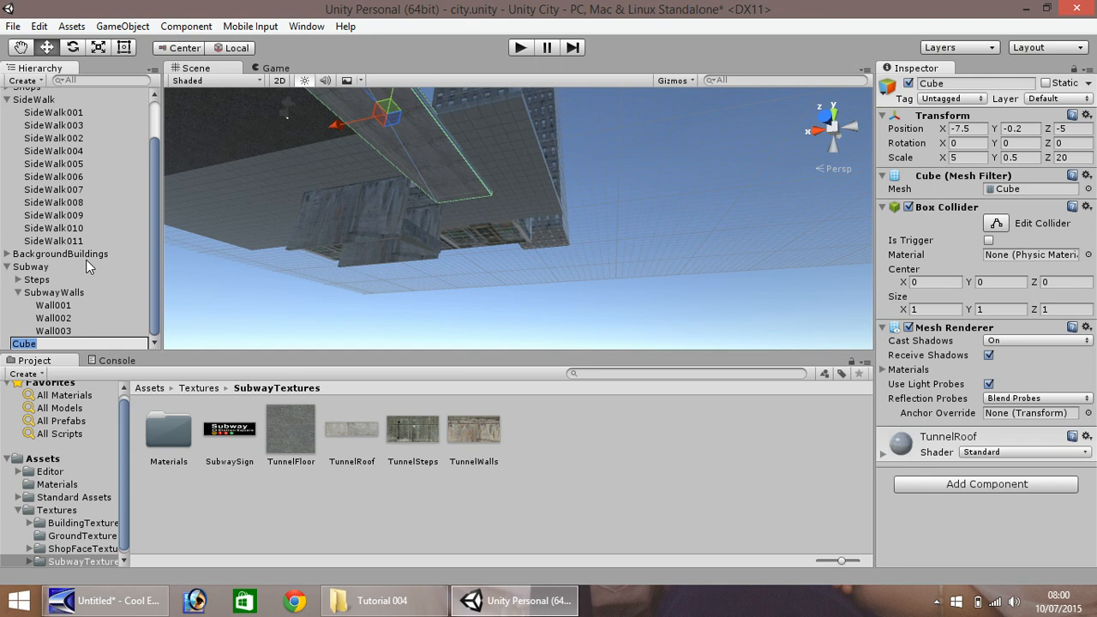
pyautogui.write('Roof')
pyautogui.press('Return')
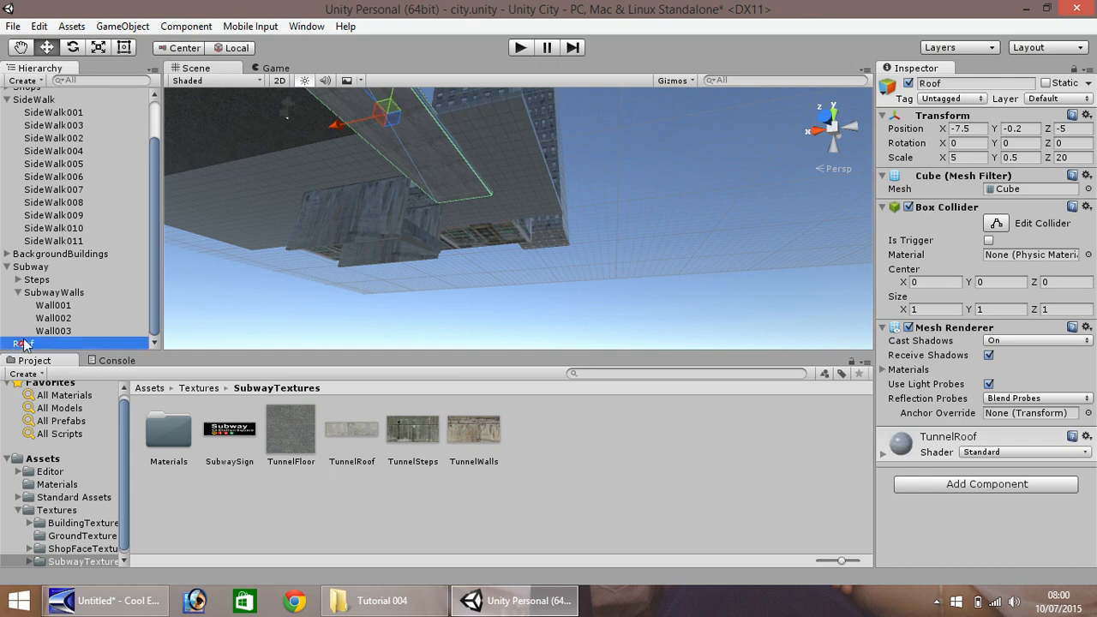
pyautogui.moveTo(23, 343); pyautogui.dragTo(30, 269)
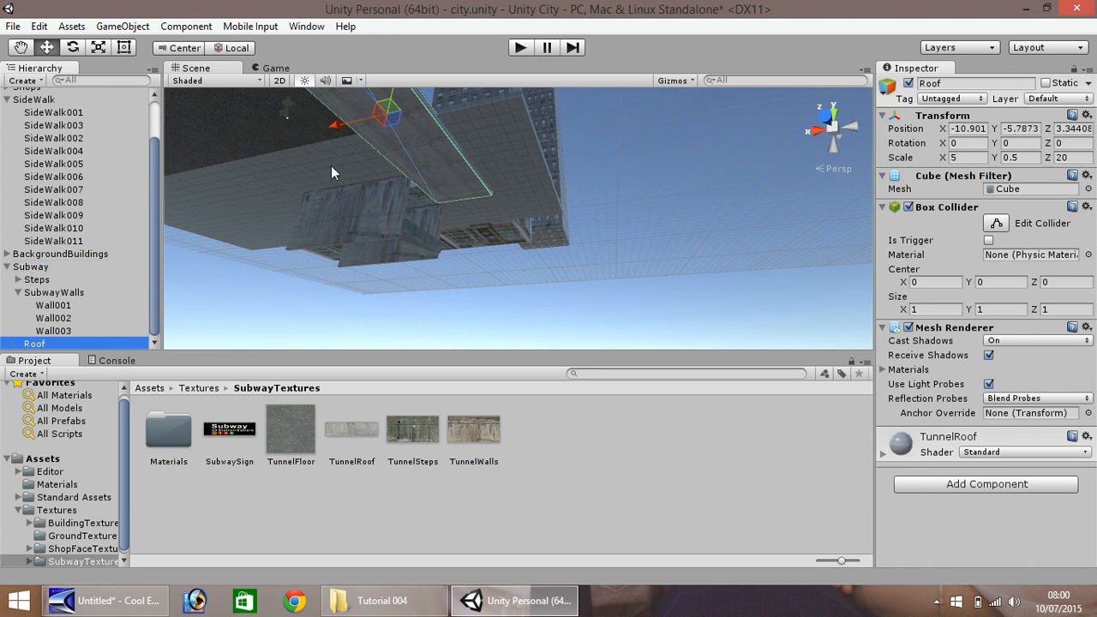
# Step: Duplicate the Roof and lower the copy to Y position -10.19
pyautogui.moveTo(343, 159); pyautogui.dragTo(413, 118, button='right')
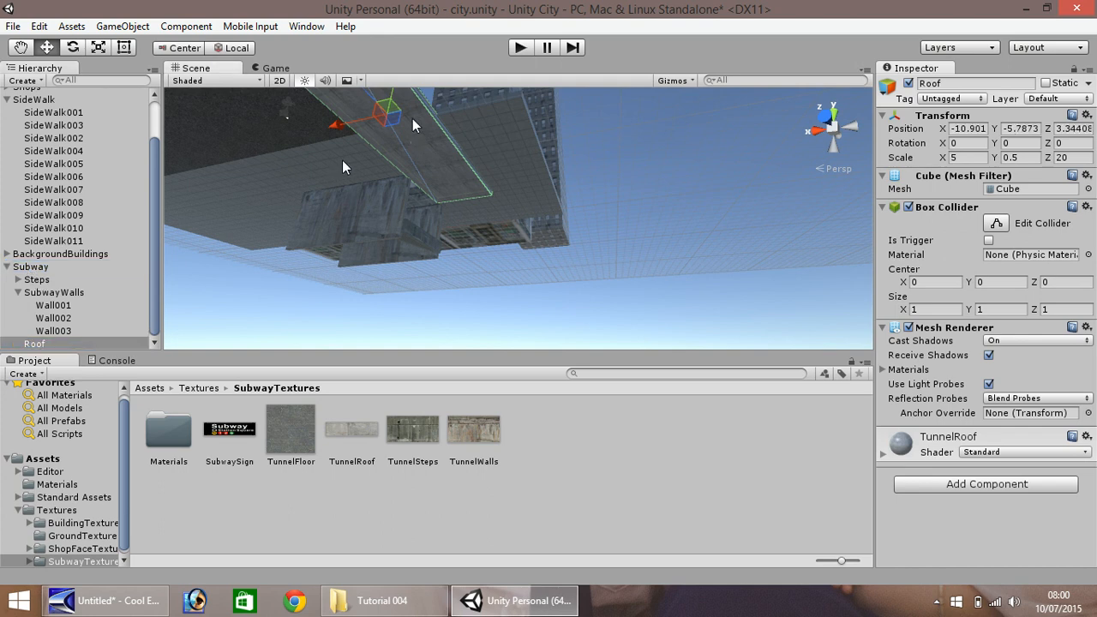
pyautogui.hotkey('ctrl', 'd')
pyautogui.moveTo(396, 99); pyautogui.dragTo(371, 156)
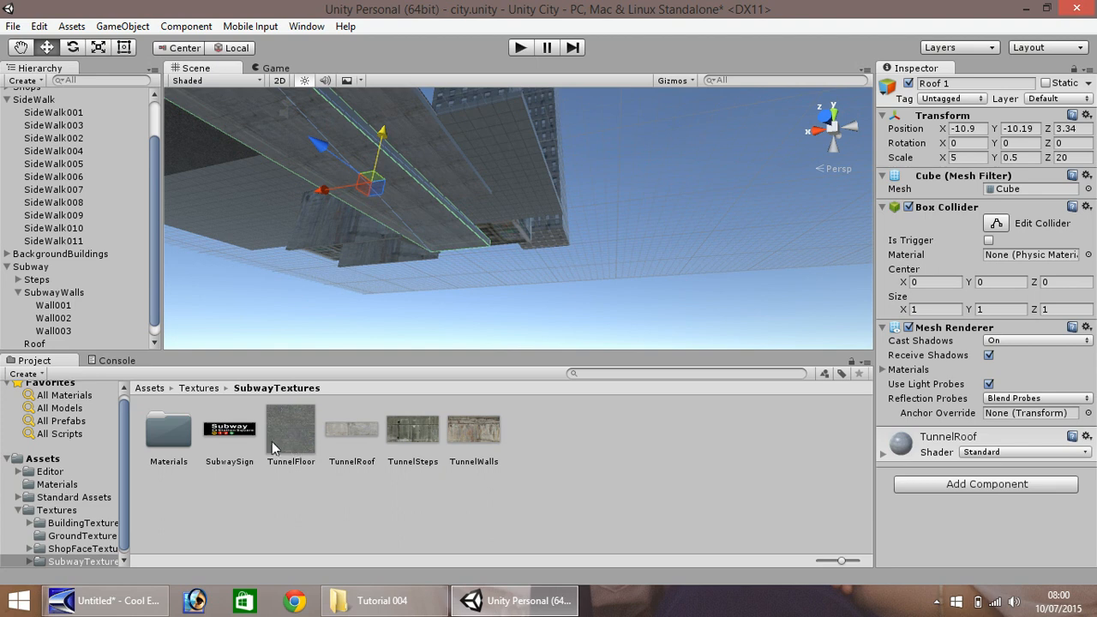
# Step: Apply the TunnelFloor texture to the lowered copy and set the texture's scale to X 2 and Y 8 in debug mode
pyautogui.moveTo(290, 437); pyautogui.dragTo(406, 206)
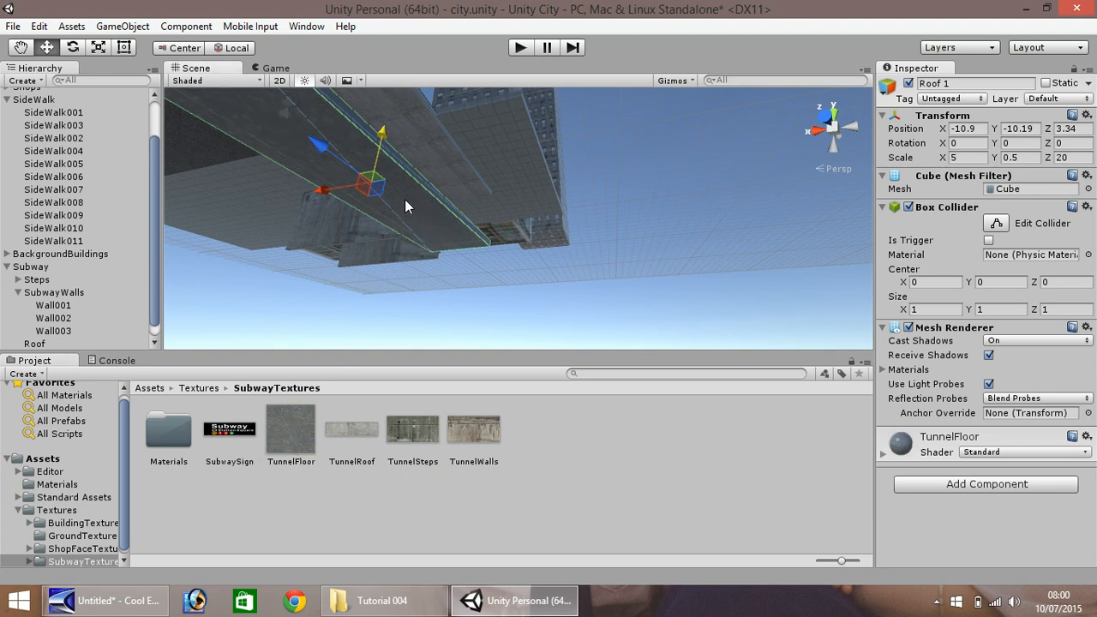
pyautogui.click(1087, 72)
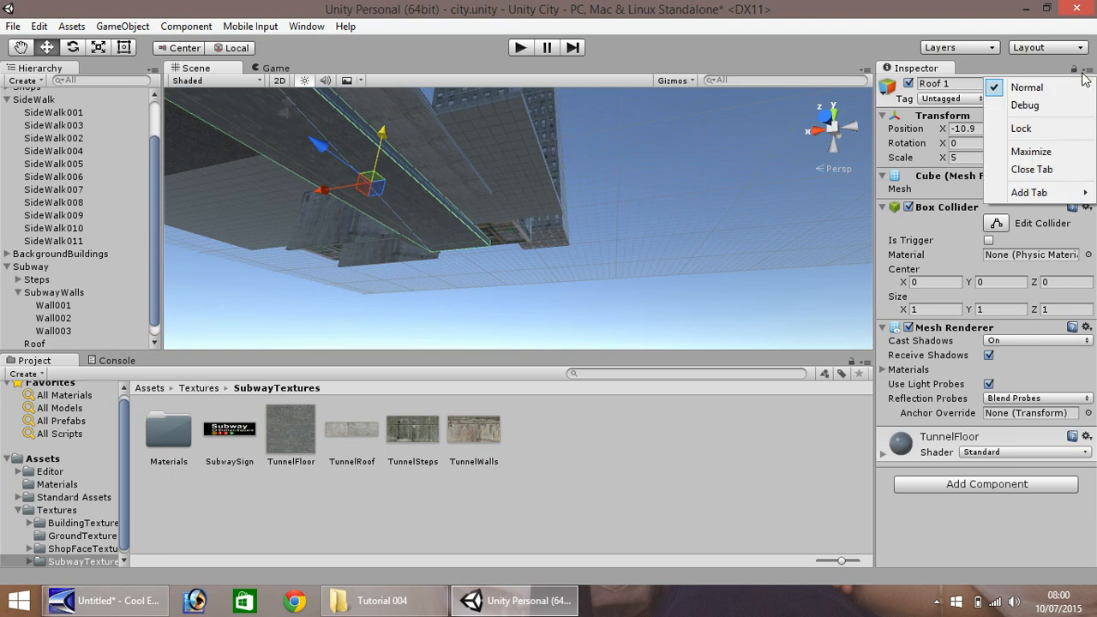
pyautogui.click(1024, 104)
pyautogui.moveTo(1093, 197); pyautogui.dragTo(1083, 441)
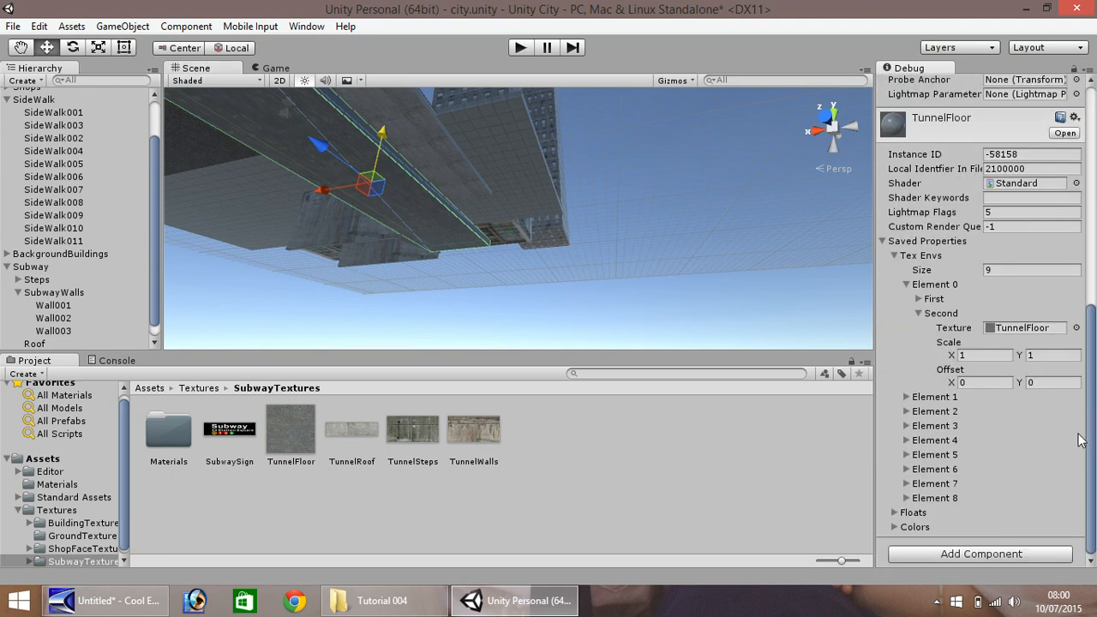
pyautogui.click(986, 355)
pyautogui.write('2')
pyautogui.press('Tab')
pyautogui.write('8')
pyautogui.moveTo(1091, 367); pyautogui.dragTo(1091, 116)
pyautogui.click(1087, 72)
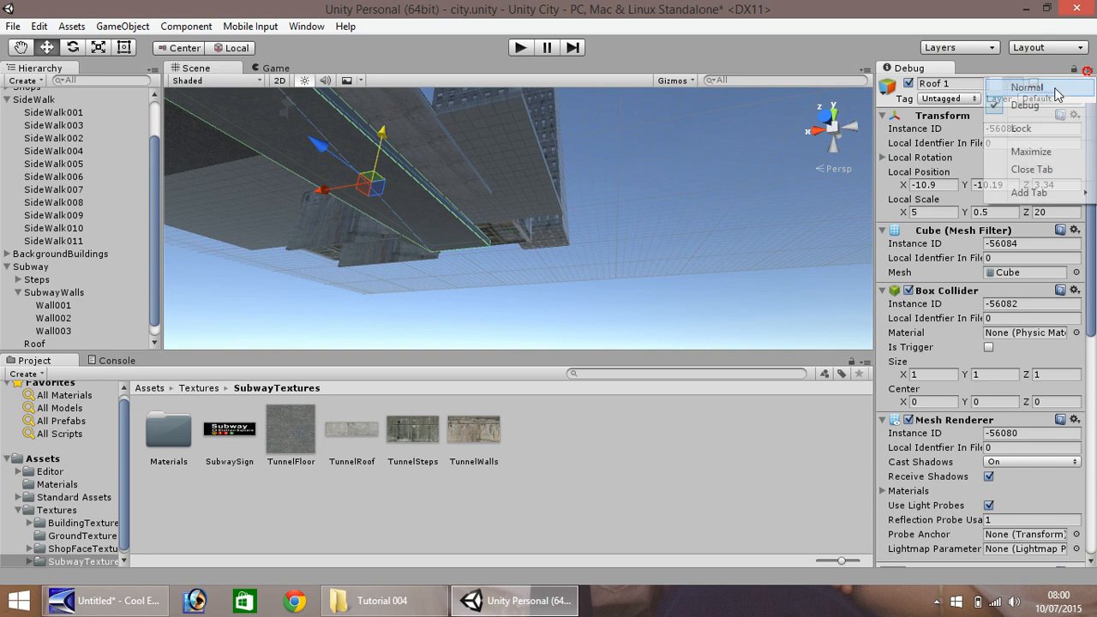
pyautogui.click(1028, 80)
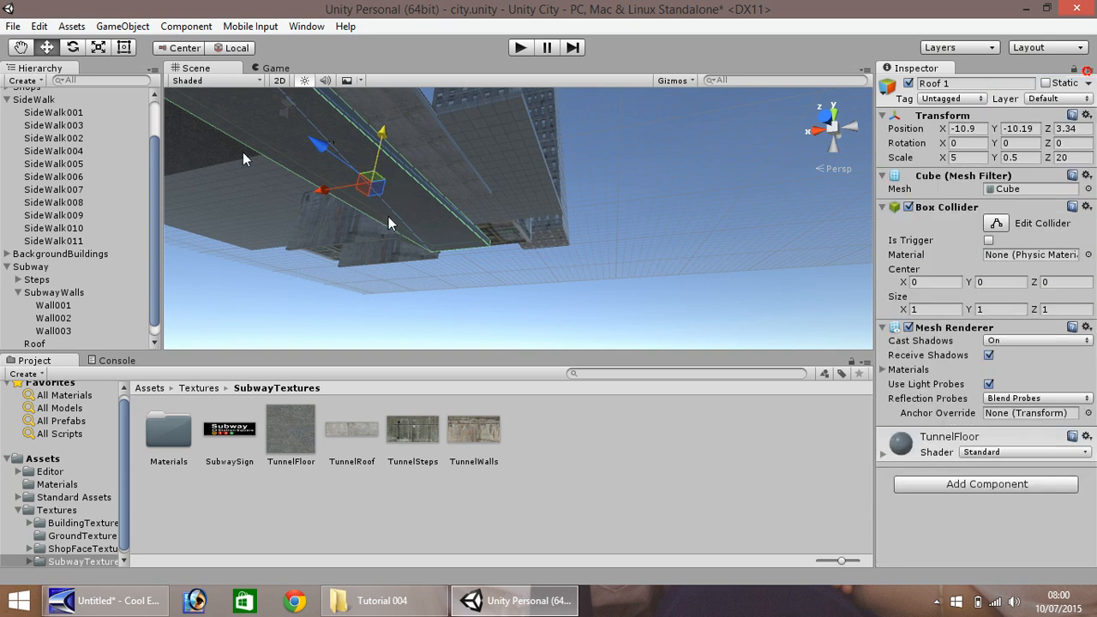
# Step: Rename the lowered roof copy as Floor
pyautogui.scroll(-1, 157, 302)
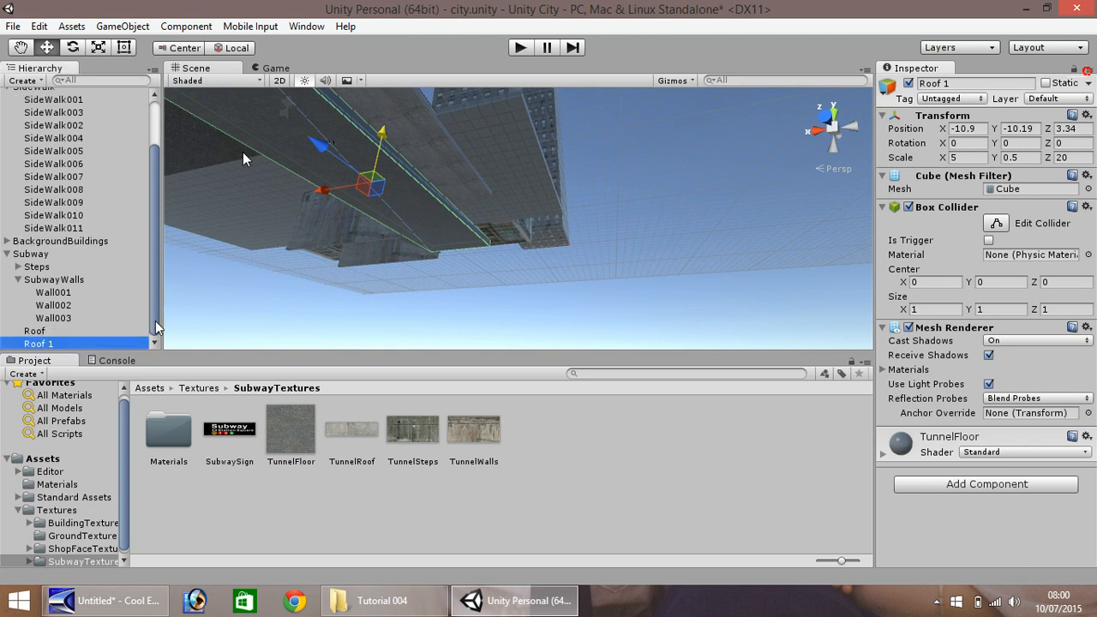
pyautogui.rightClick(38, 345)
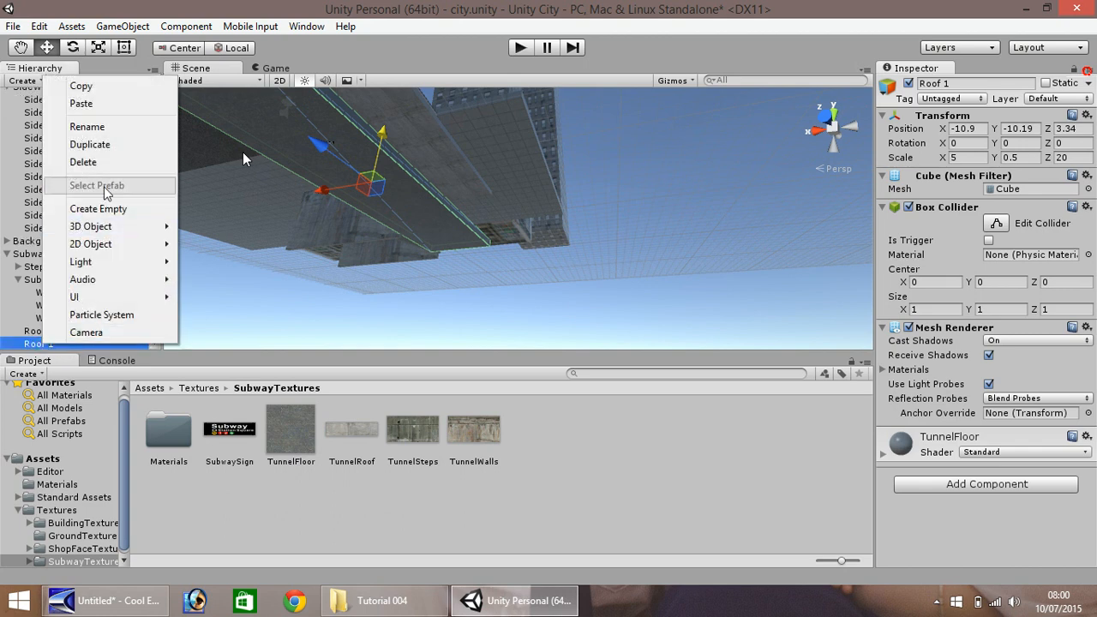
pyautogui.click(95, 127)
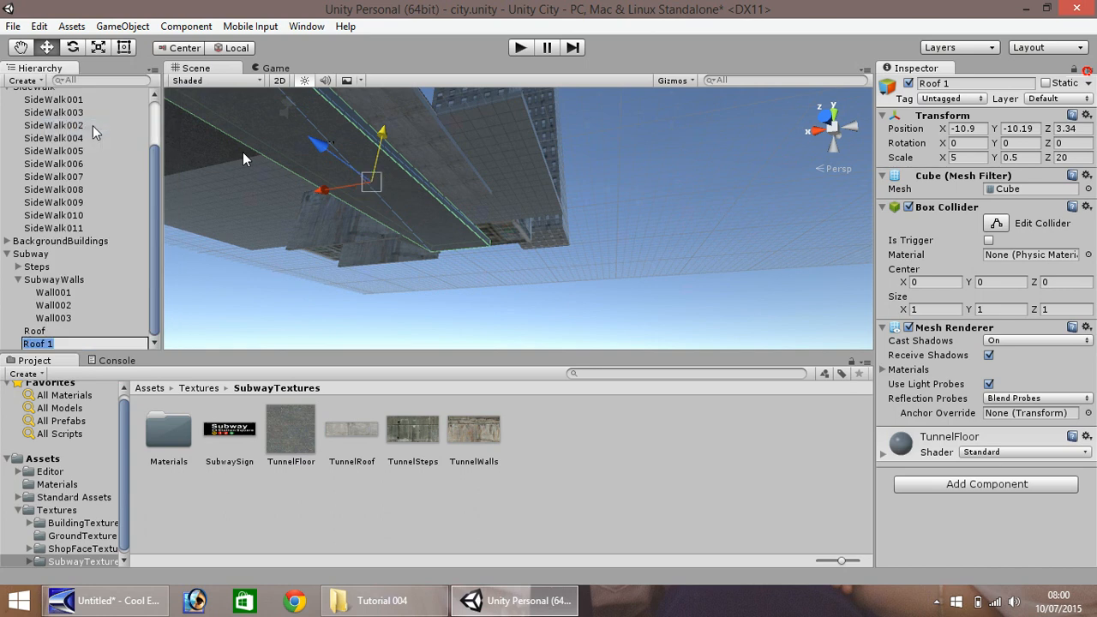
pyautogui.write('Floor')
pyautogui.press('Return')
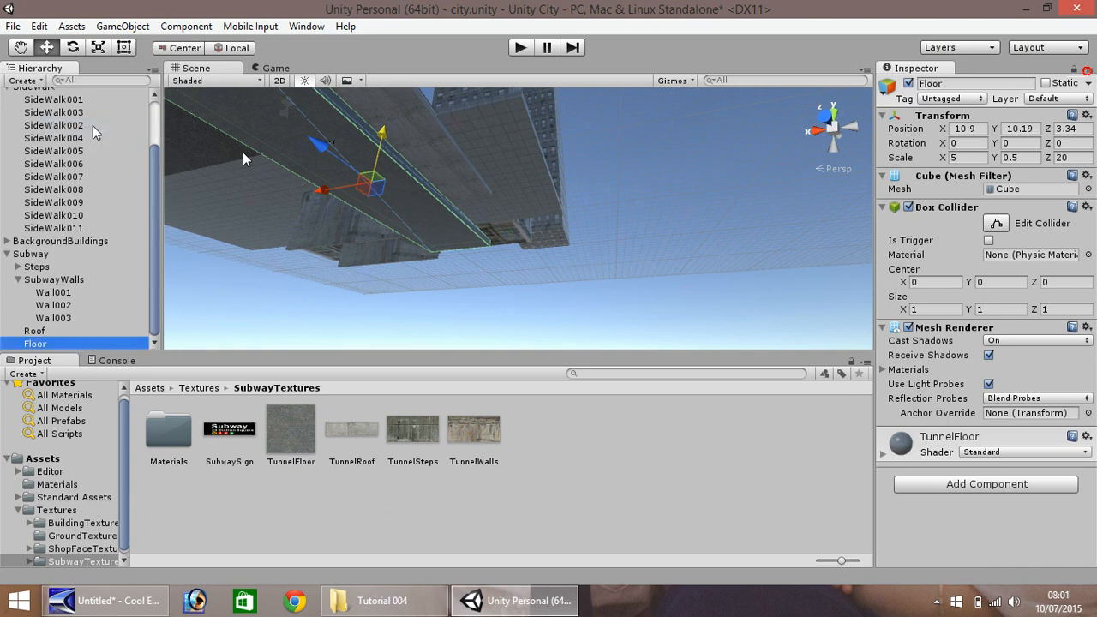
# Step: Play-test the scene by walking down the subway stairwell to check the tunnel, and exit play mode
pyautogui.click(517, 48)
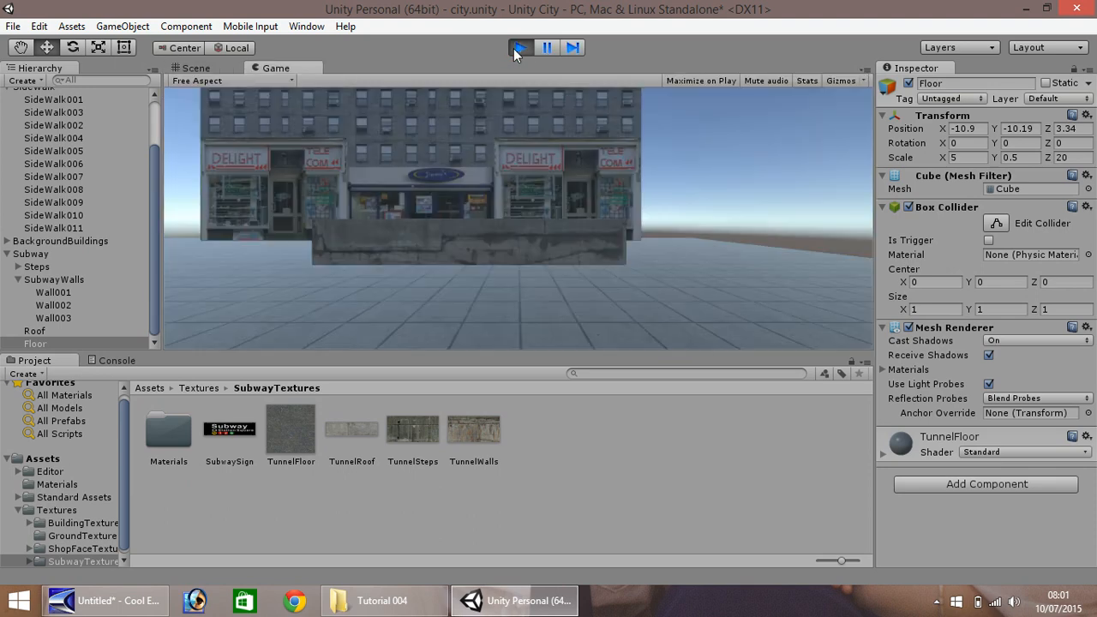
pyautogui.press('w')
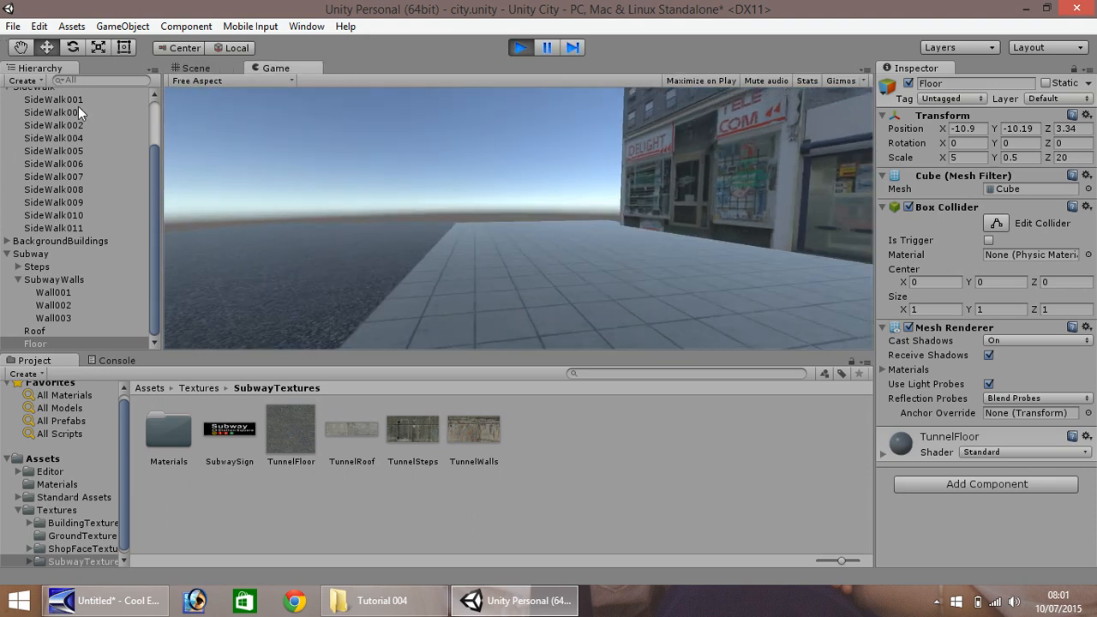
pyautogui.press('w')
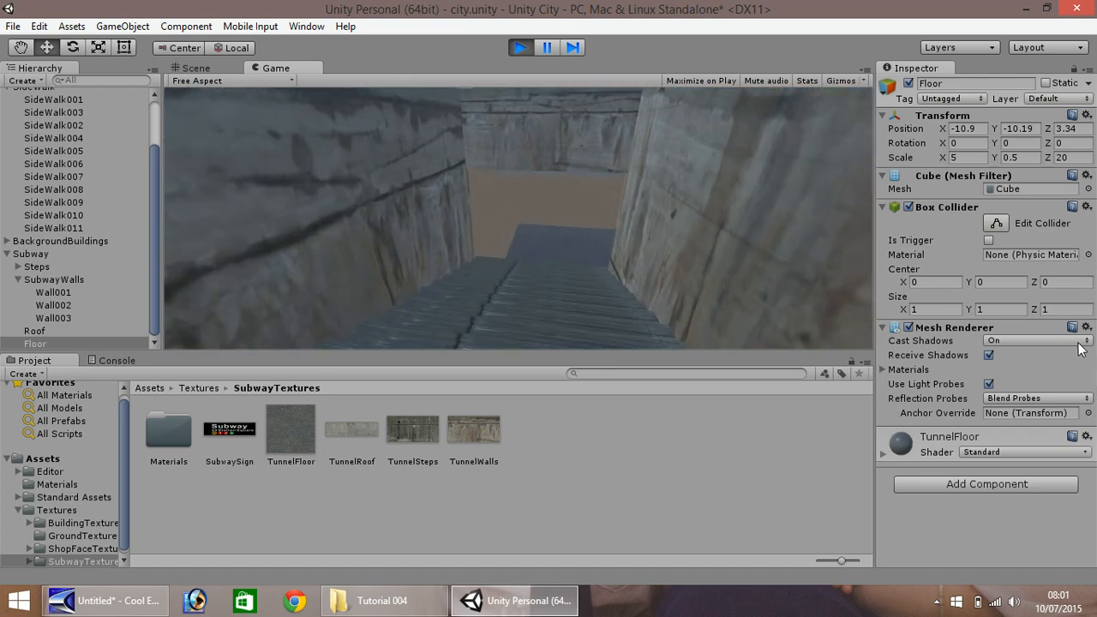
pyautogui.press('w')
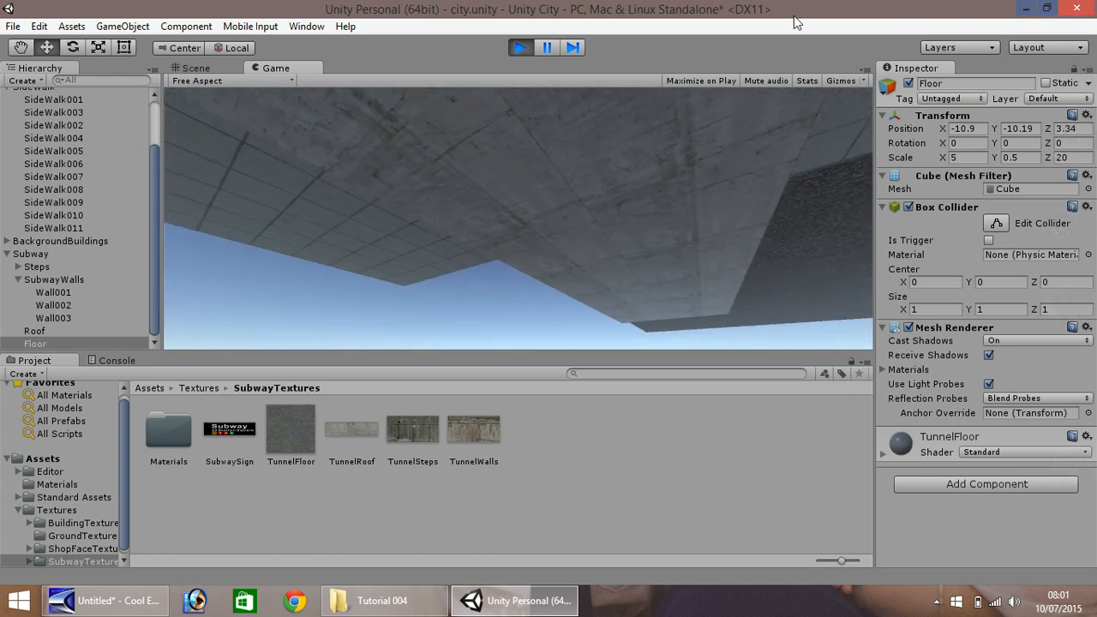
pyautogui.click(521, 47)
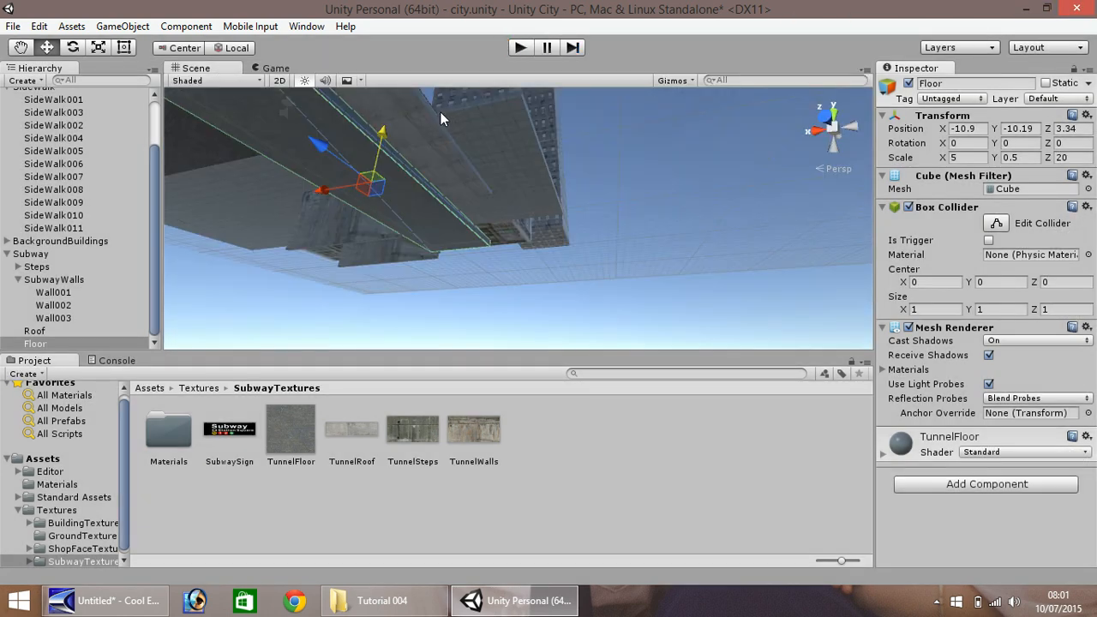
# Step: Add a new 3D cube to the scene for the subway sign
pyautogui.click(22, 48)
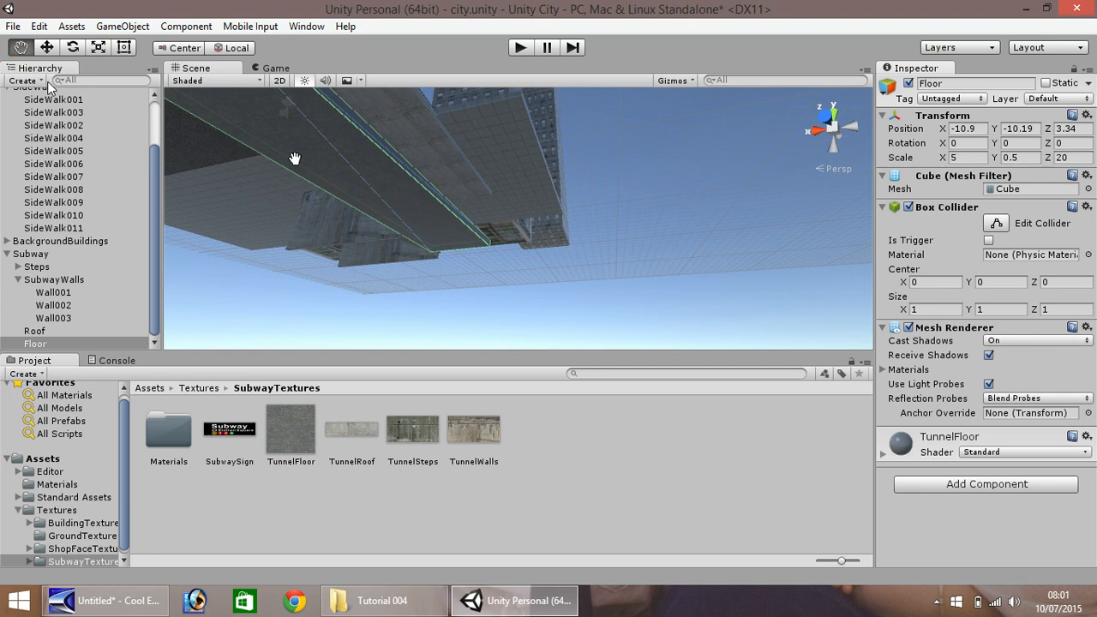
pyautogui.moveTo(291, 157); pyautogui.dragTo(169, 549)
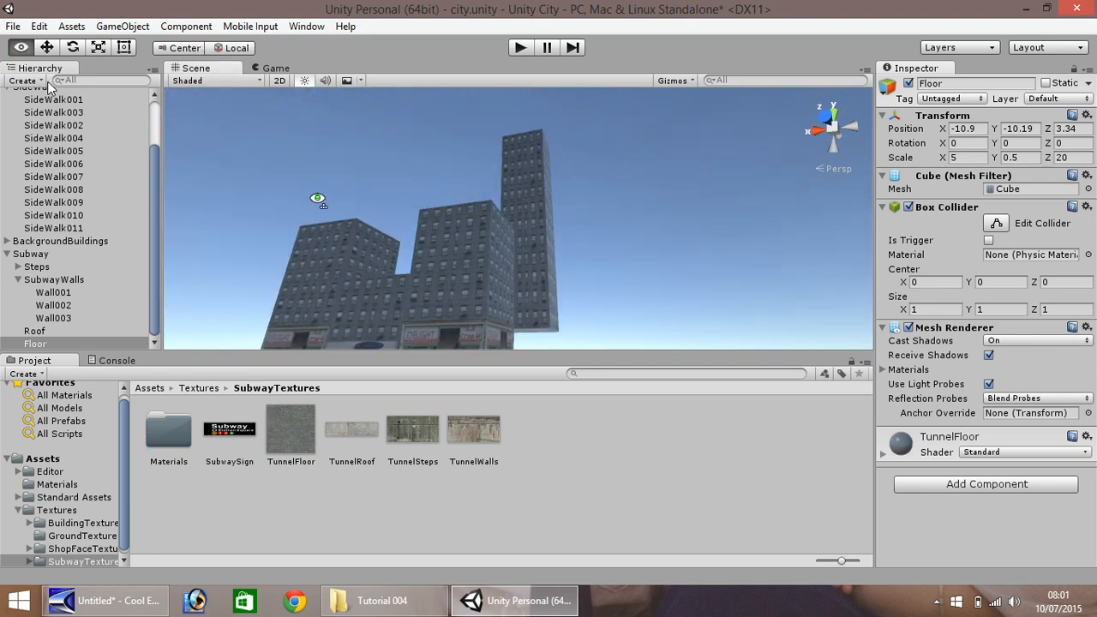
pyautogui.moveTo(318, 198); pyautogui.dragTo(337, 248, button='right')
pyautogui.scroll(3, 400, 242)
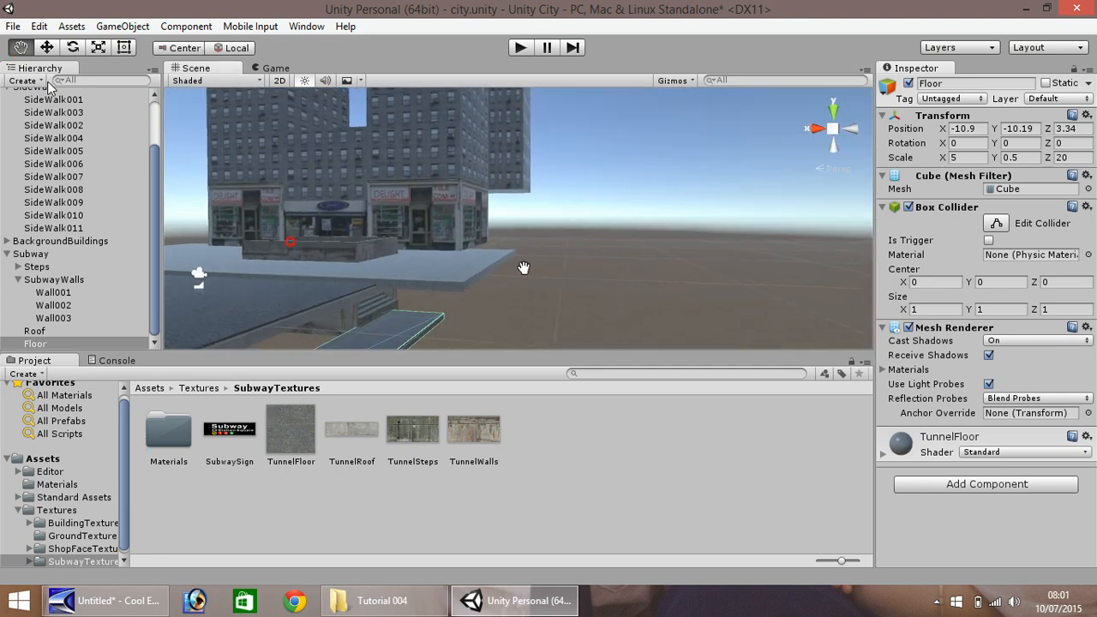
pyautogui.moveTo(524, 268); pyautogui.dragTo(1096, 270)
pyautogui.scroll(2, 418, 257)
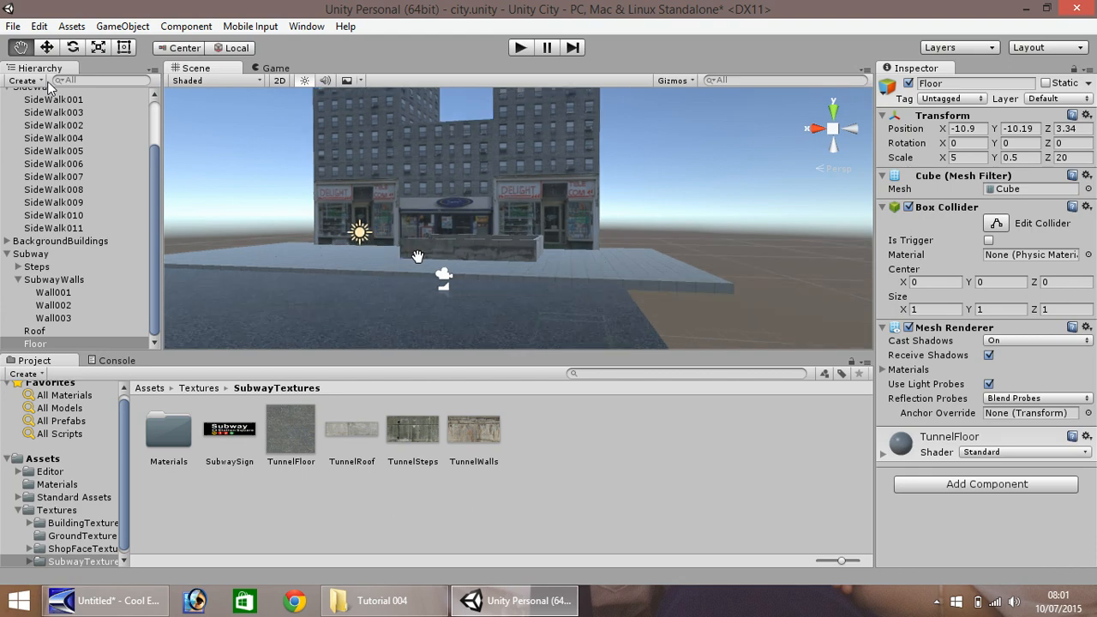
pyautogui.scroll(8, 417, 258)
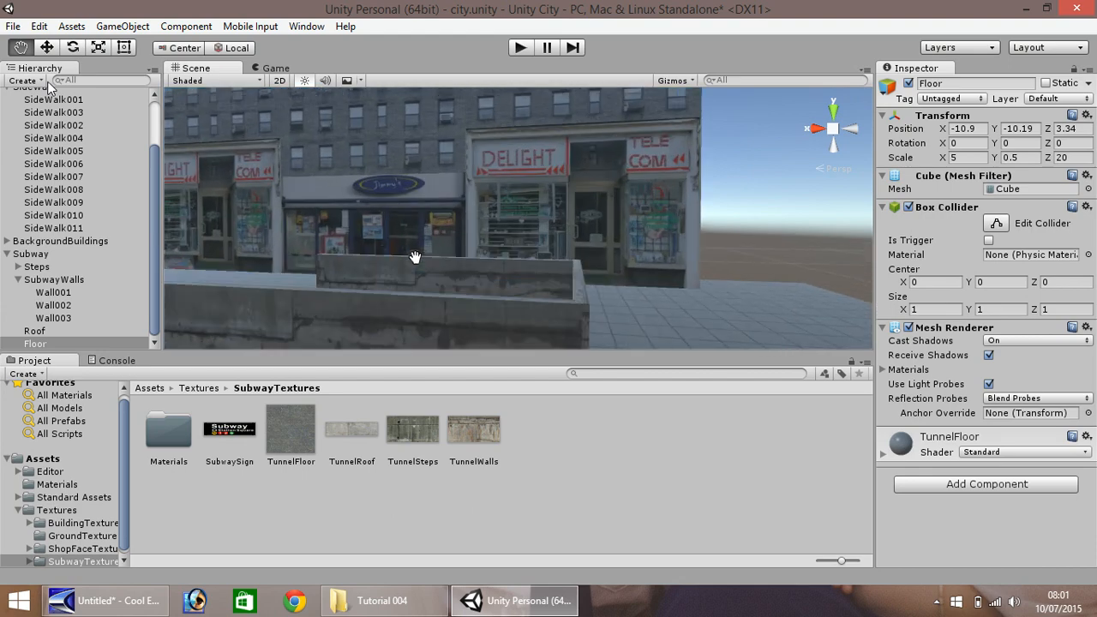
pyautogui.scroll(5, 385, 291)
pyautogui.scroll(-8, 385, 291)
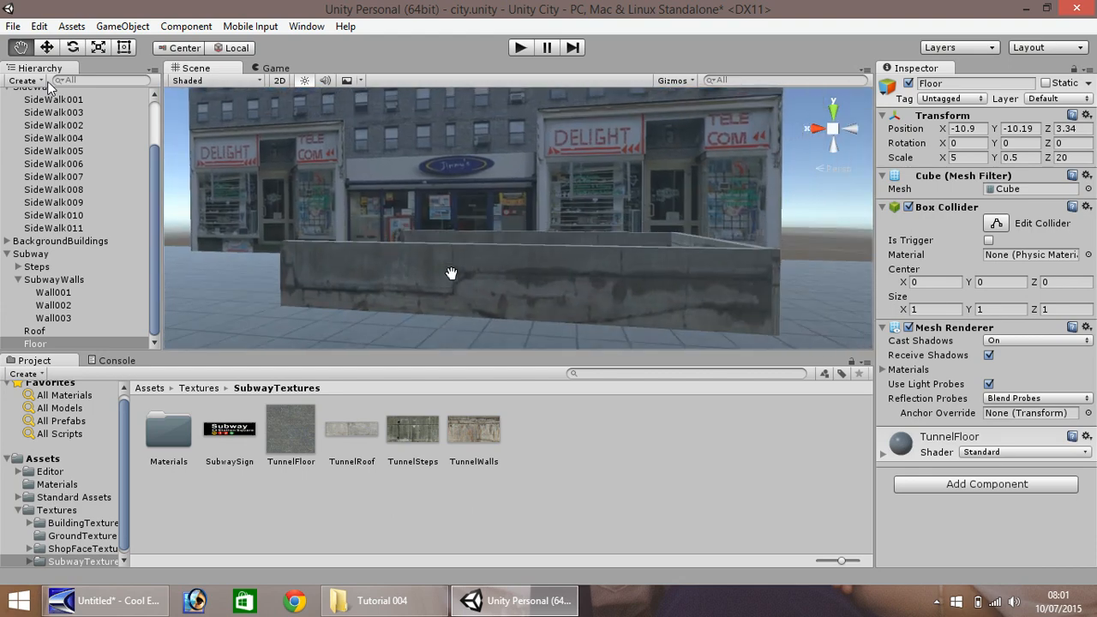
pyautogui.click(120, 26)
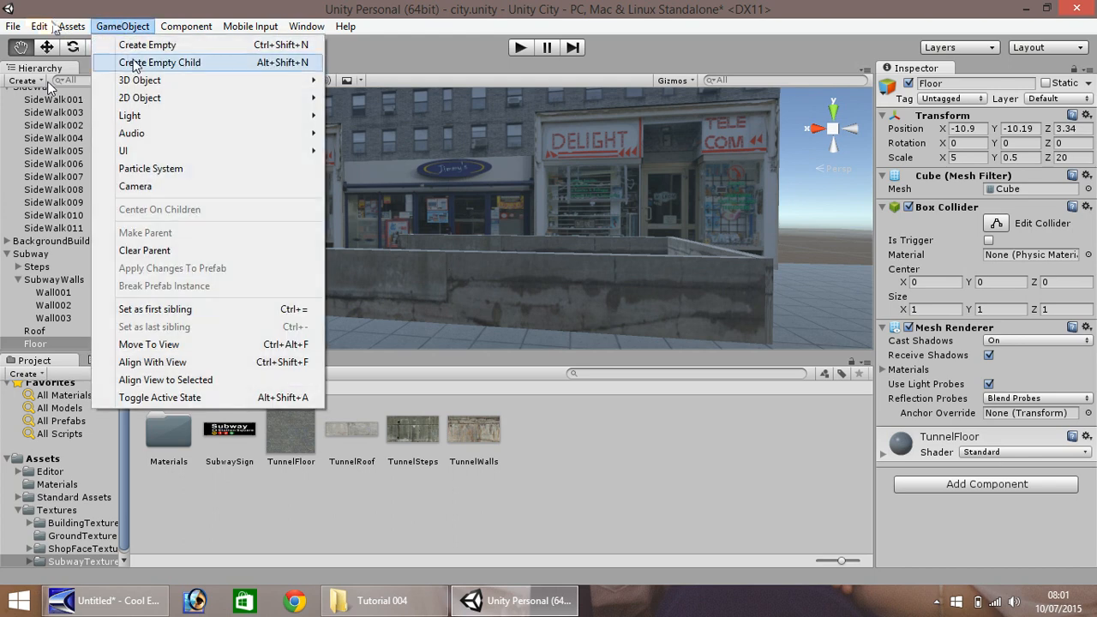
pyautogui.moveTo(206, 81)
pyautogui.click(362, 81)
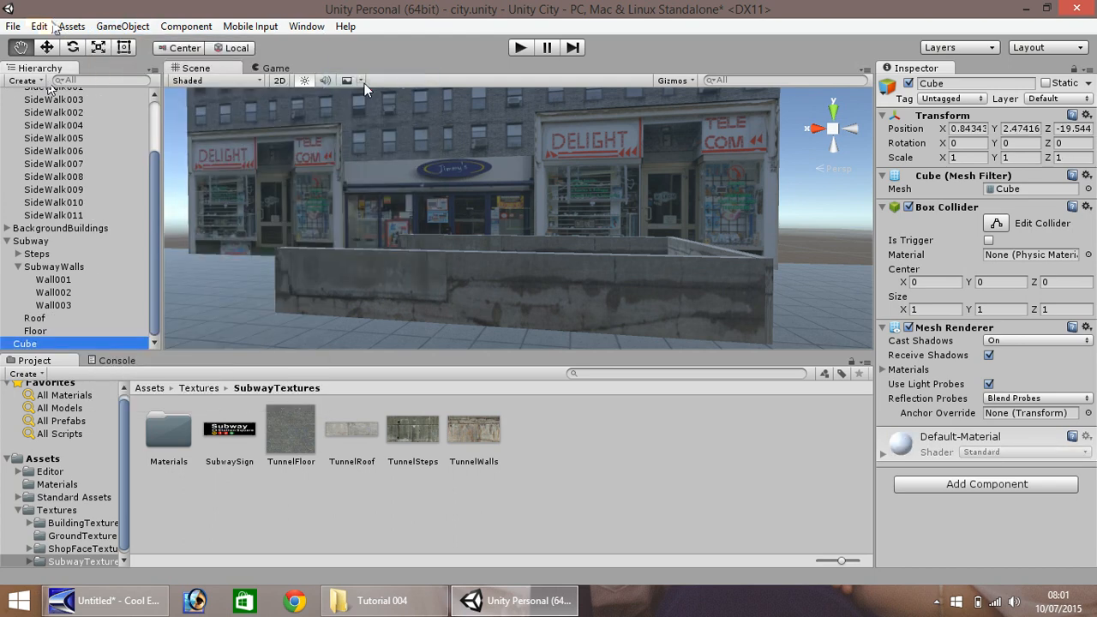
# Step: Set the new cube's position to X 0, Y 0 and Z 0
pyautogui.click(966, 127)
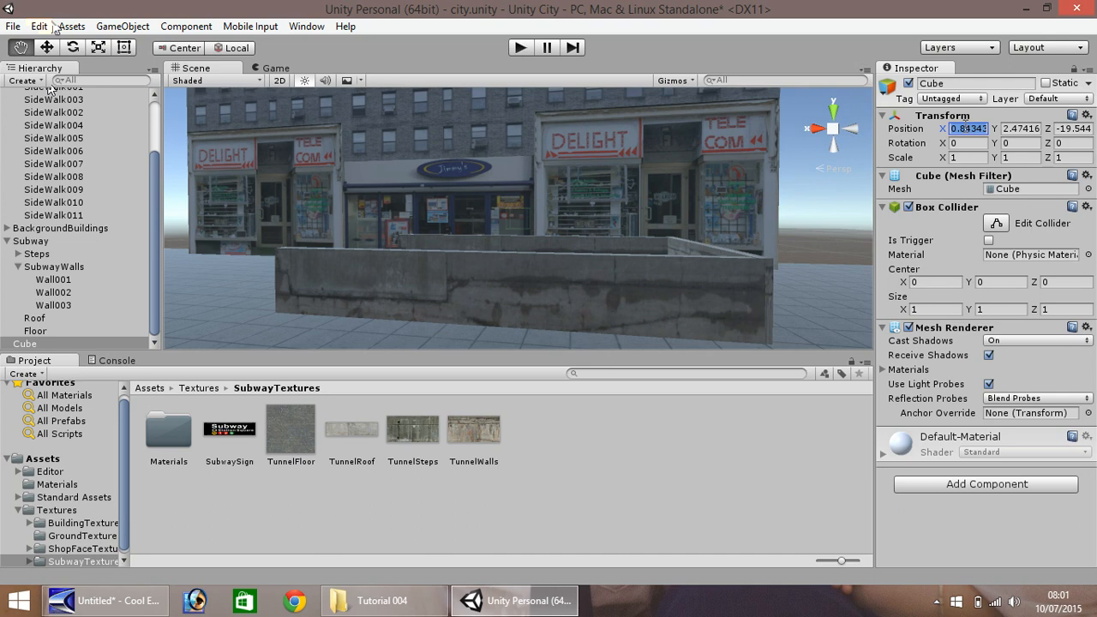
pyautogui.write('0')
pyautogui.press('Tab')
pyautogui.write('0')
pyautogui.press('Tab')
pyautogui.write('0')
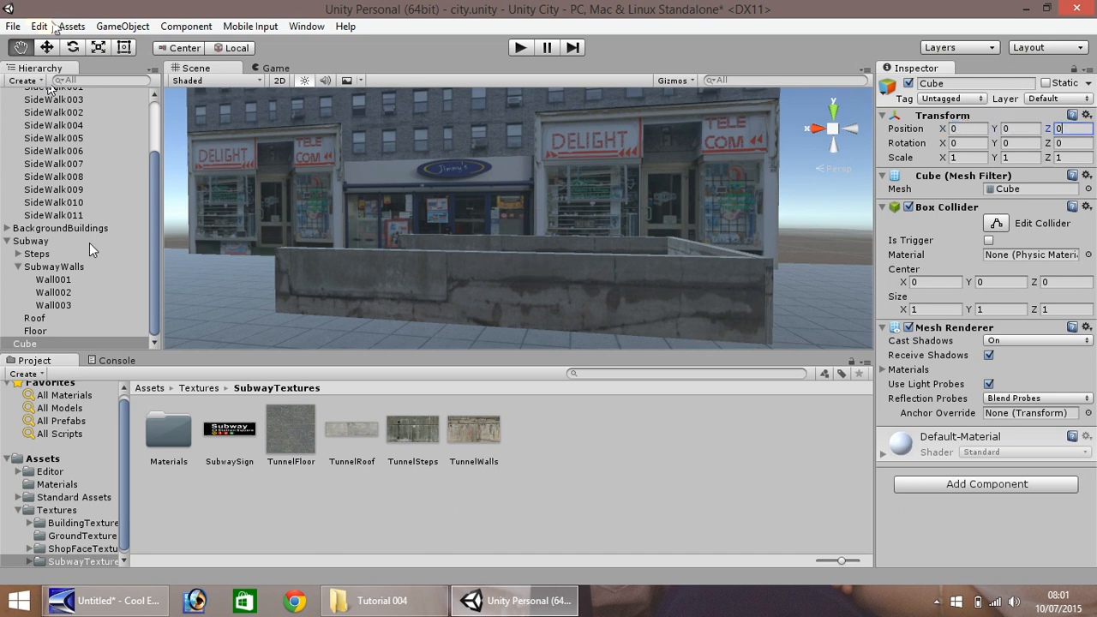
# Step: Rename the new cube as Sign and make it a child of the Subway object
pyautogui.doubleClick(55, 342)
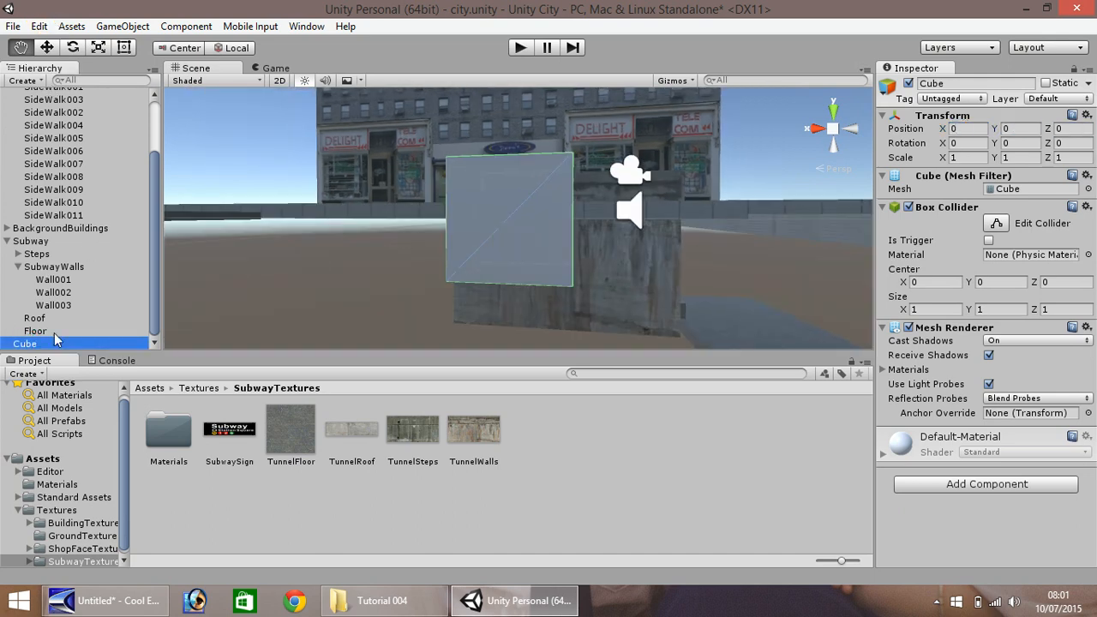
pyautogui.keyDown('alt'); pyautogui.moveTo(398, 193); pyautogui.dragTo(366, 231); pyautogui.keyUp('alt')
pyautogui.keyDown('alt'); pyautogui.moveTo(392, 189); pyautogui.dragTo(228, 316); pyautogui.keyUp('alt')
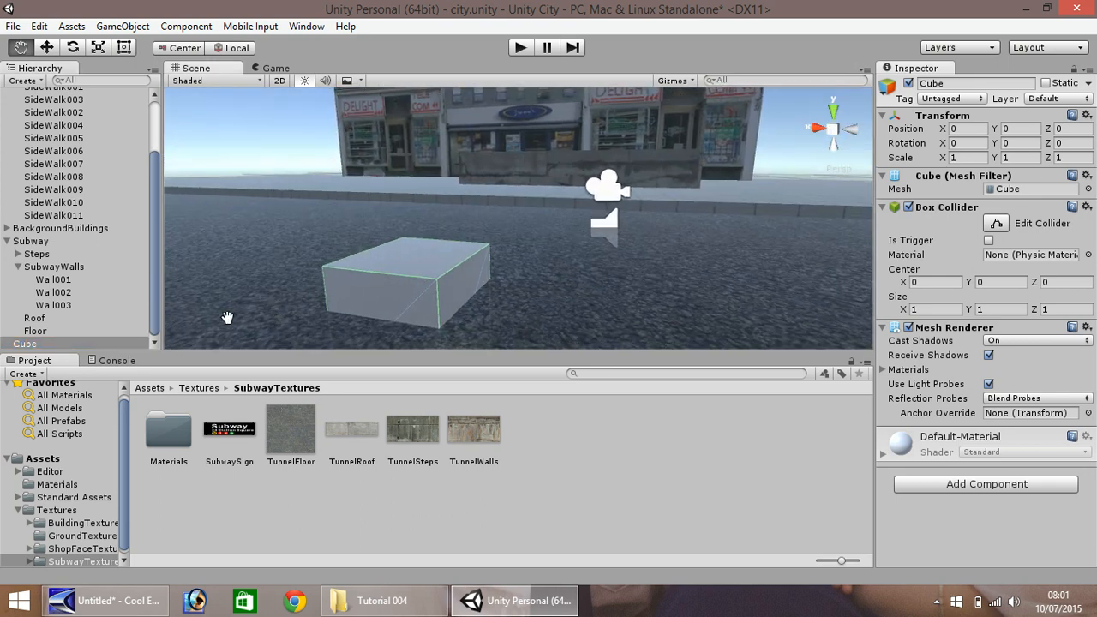
pyautogui.rightClick(24, 346)
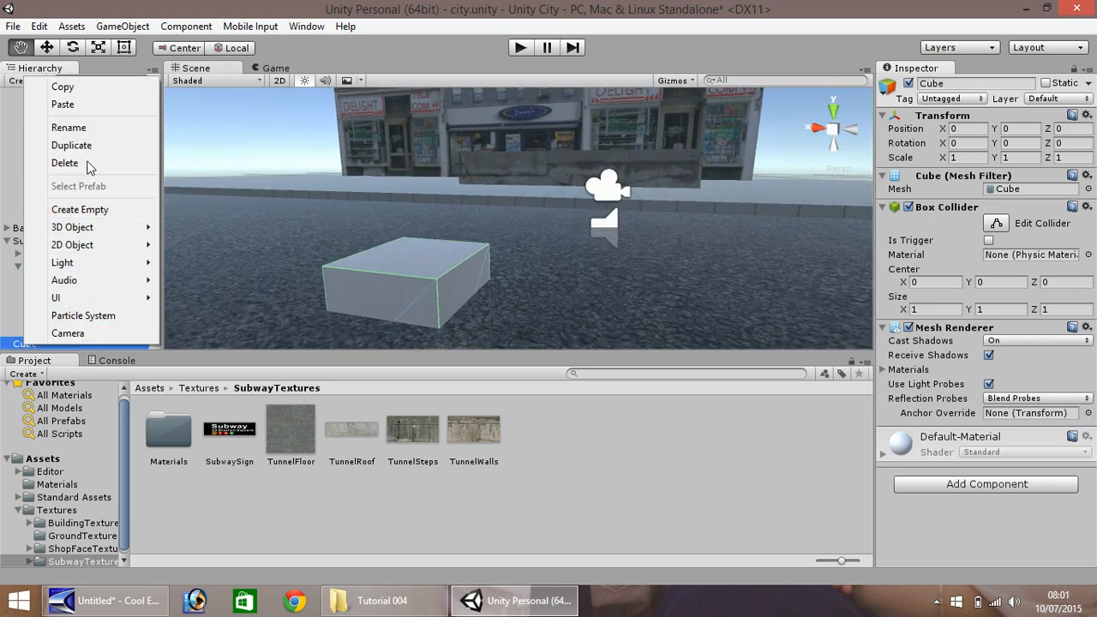
pyautogui.click(86, 129)
pyautogui.write('S')
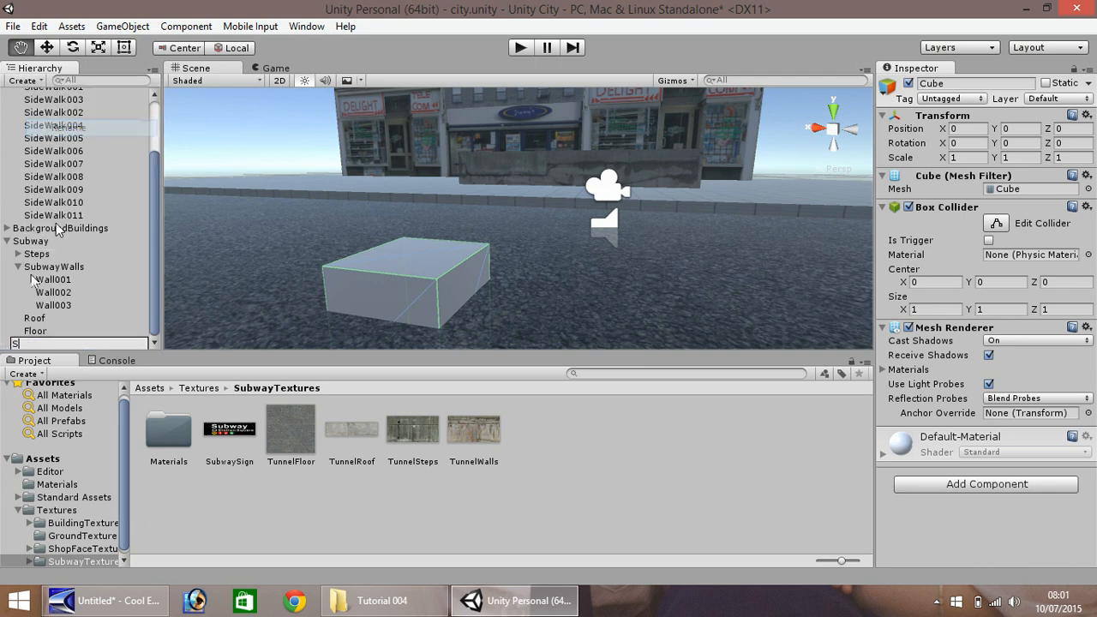
pyautogui.write('ign')
pyautogui.press('Return')
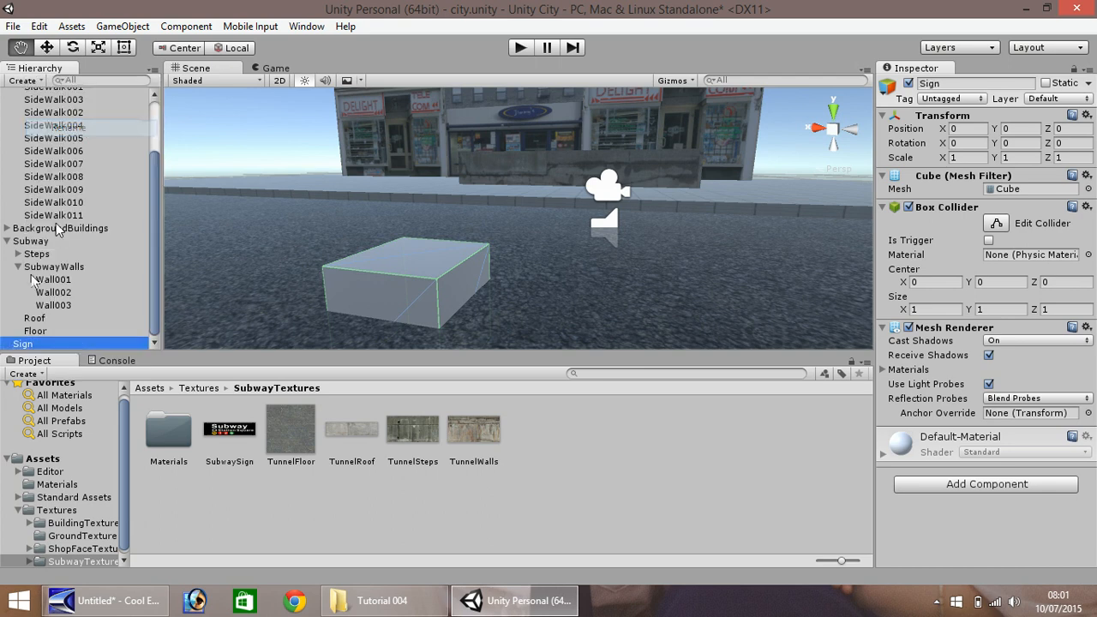
pyautogui.moveTo(23, 345); pyautogui.dragTo(39, 250)
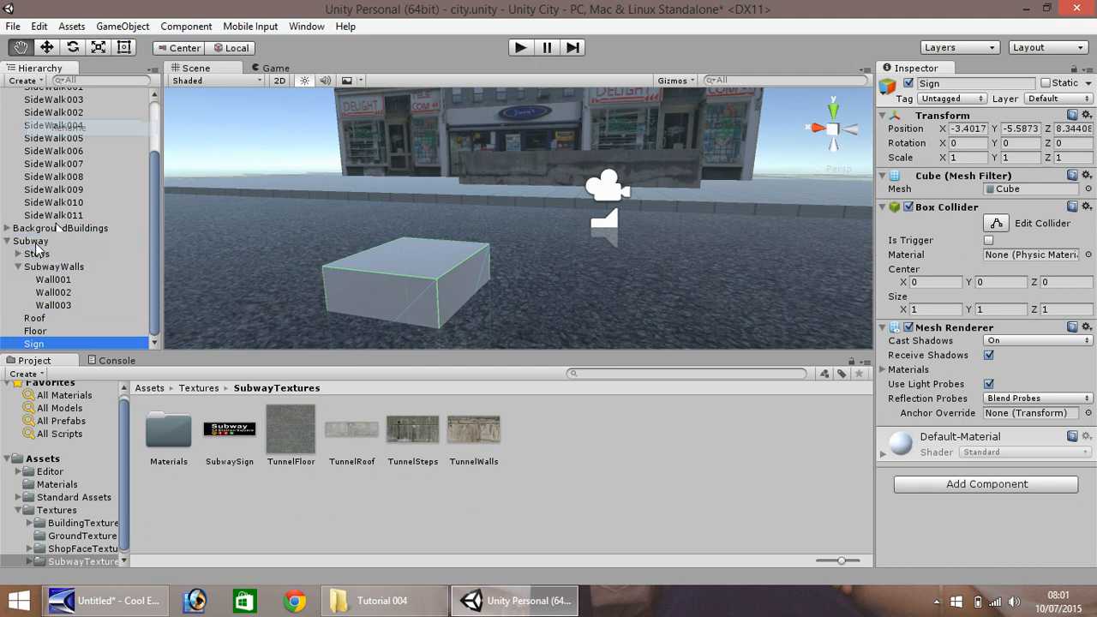
pyautogui.rightClick(41, 346)
pyautogui.click(116, 213)
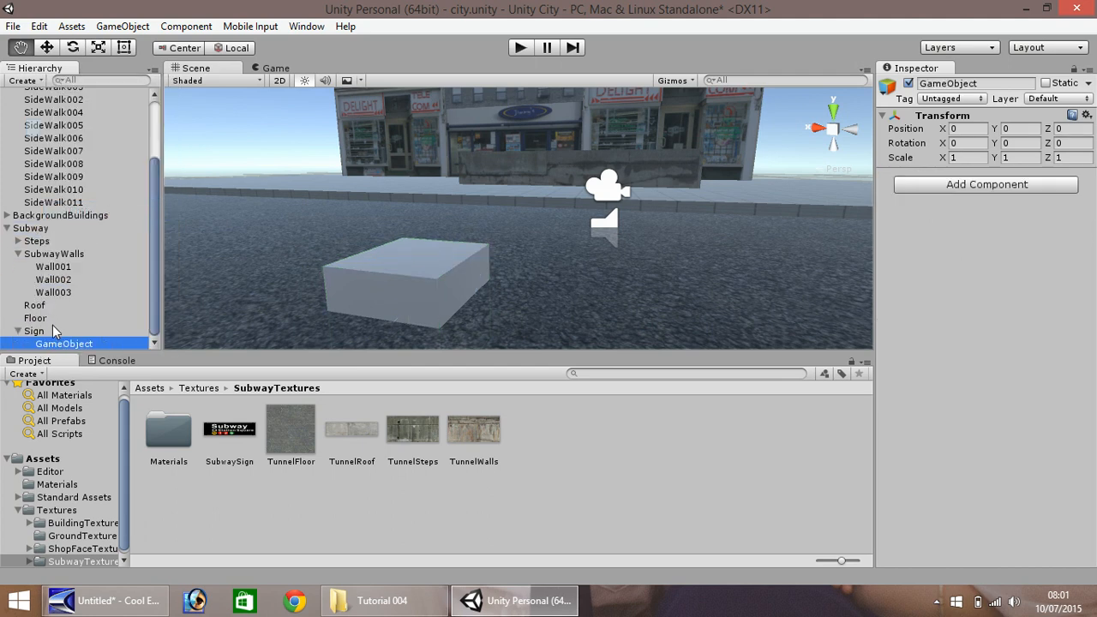
pyautogui.press('Delete')
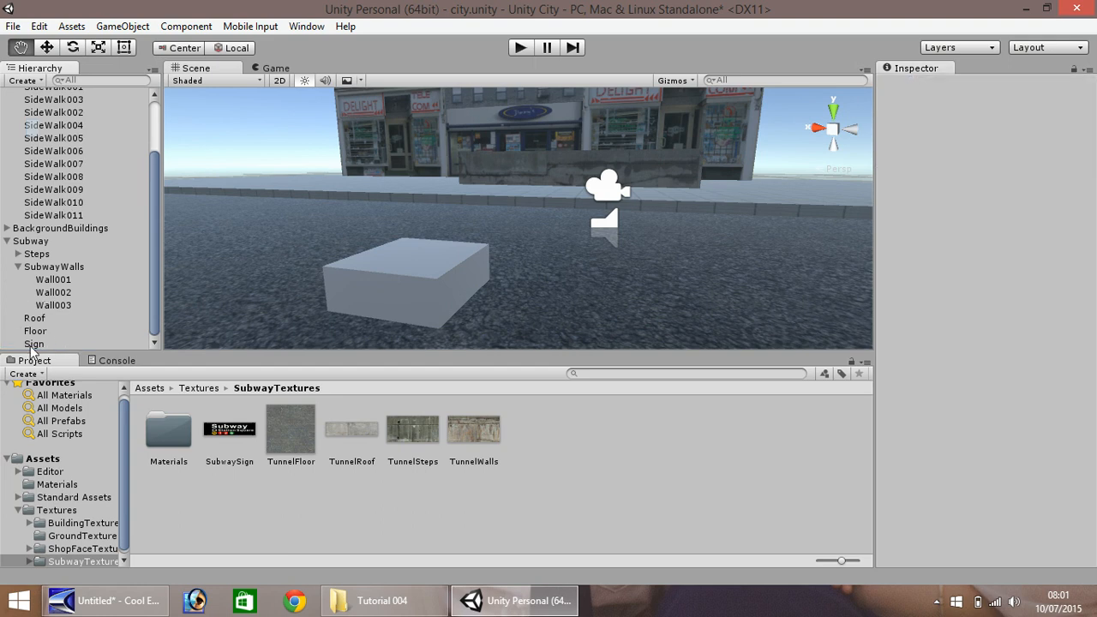
# Step: Rename the Sign object as Sign001 and apply the SubwaySign texture to it
pyautogui.rightClick(30, 346)
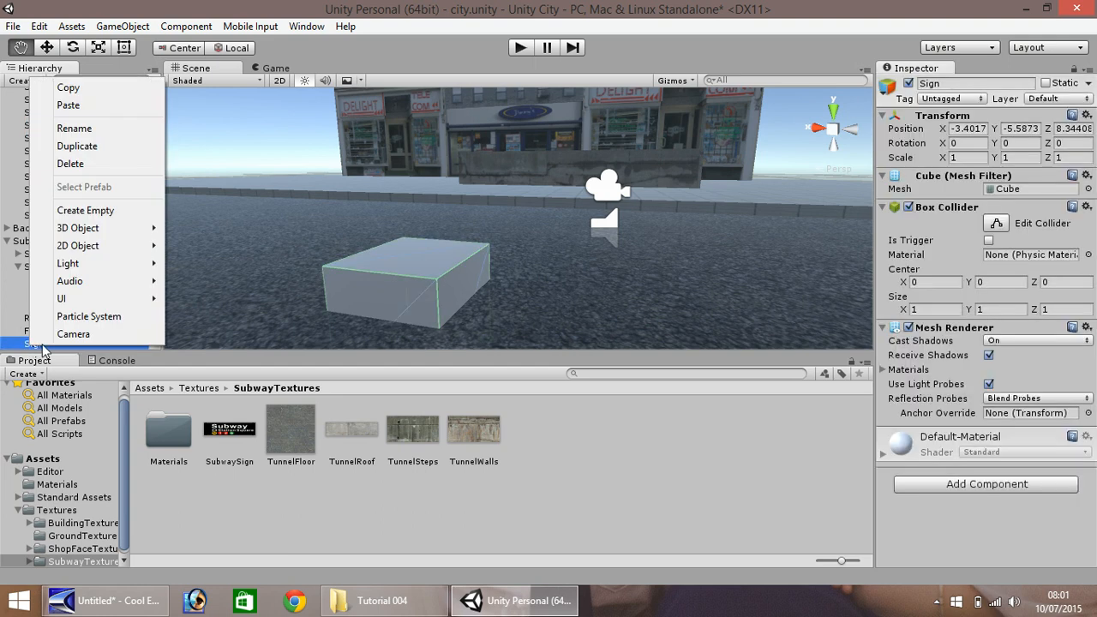
pyautogui.click(76, 129)
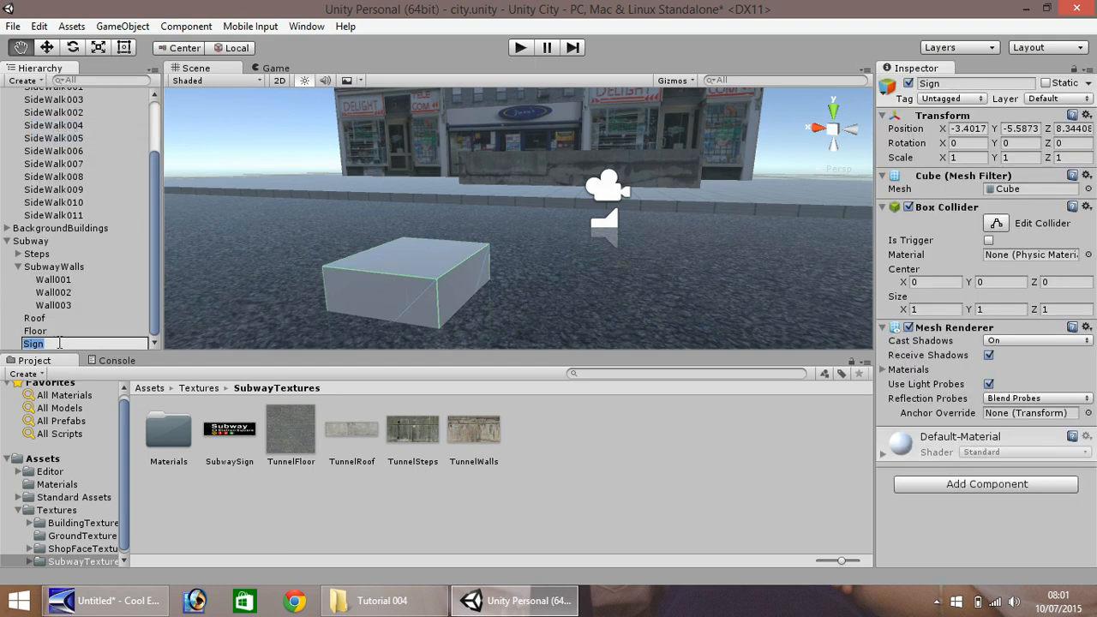
pyautogui.click(59, 343)
pyautogui.press('Return')
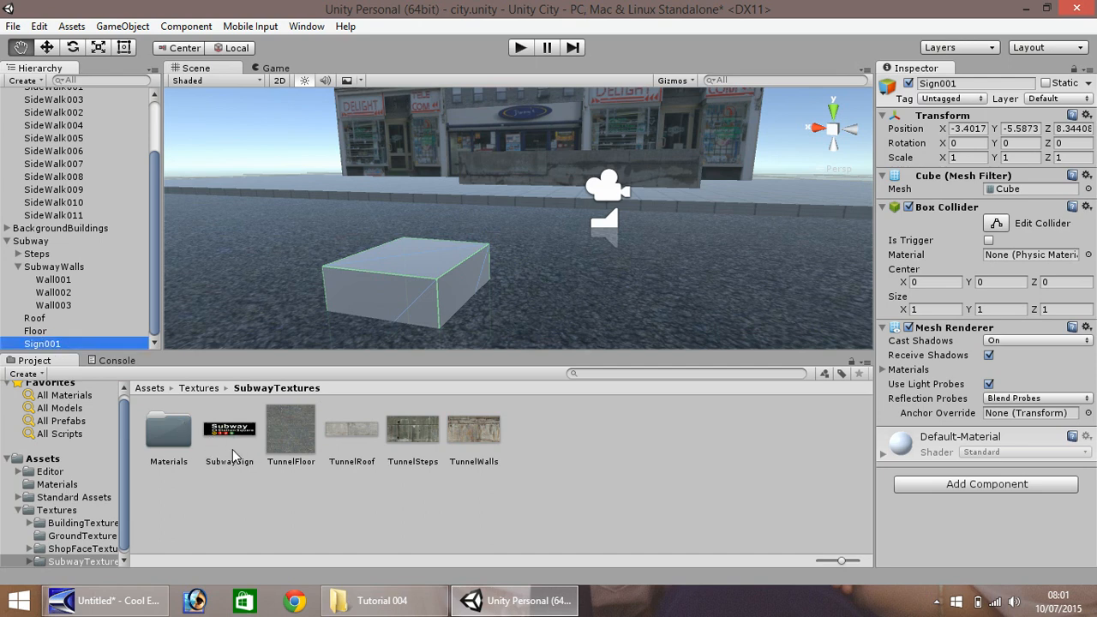
pyautogui.moveTo(230, 433); pyautogui.dragTo(391, 290)
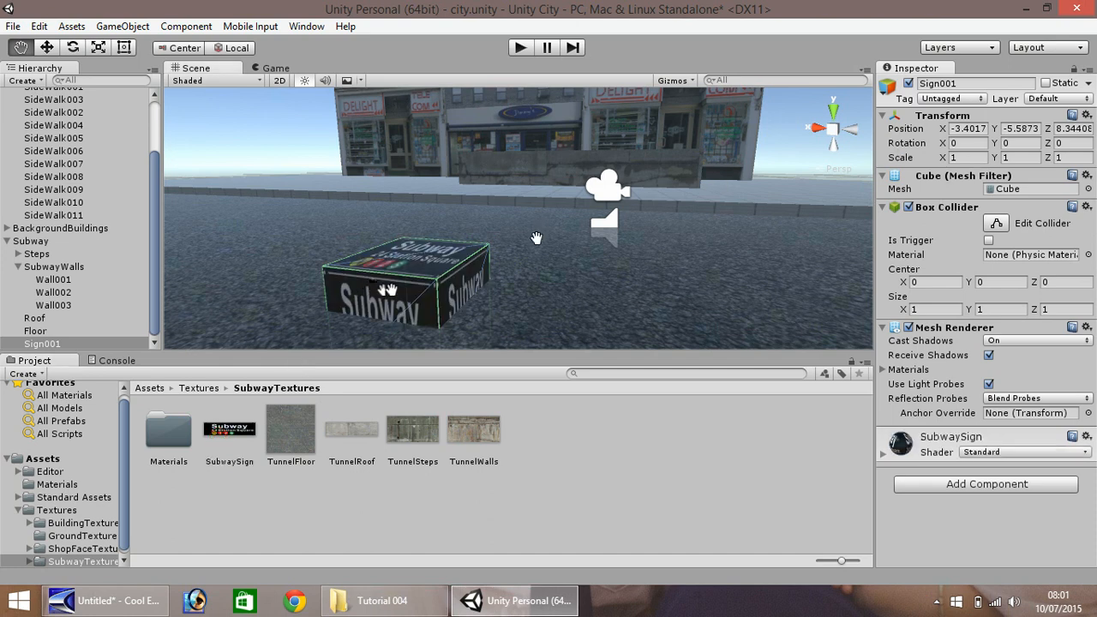
# Step: Flatten Sign001 into a wide, thin plate by setting its scale to X 2 and Z 0.01
pyautogui.click(1025, 159)
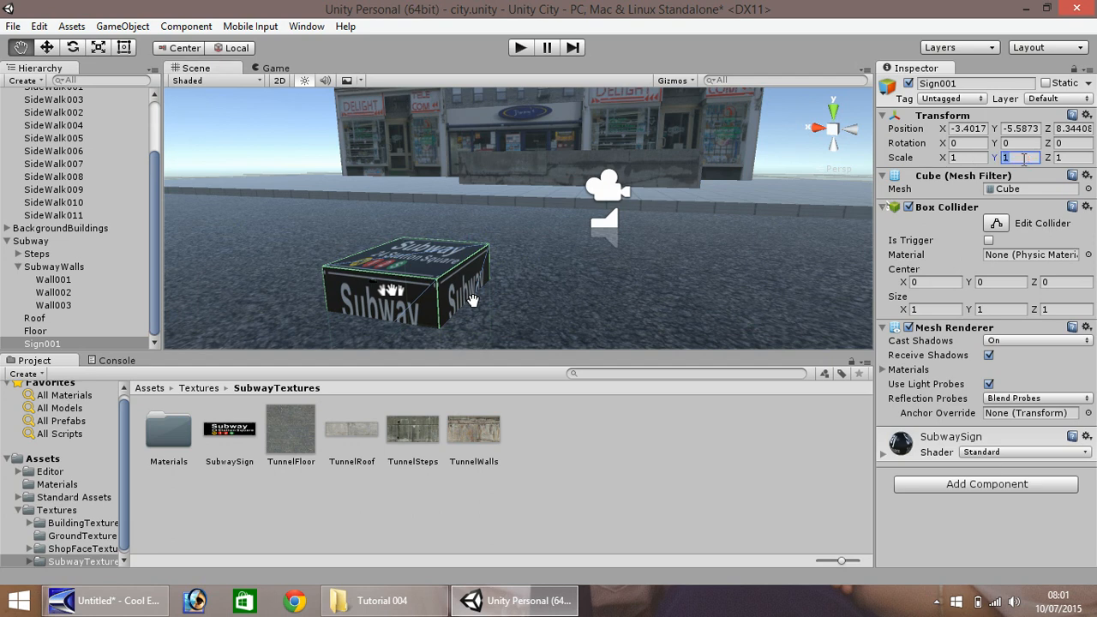
pyautogui.click(968, 158)
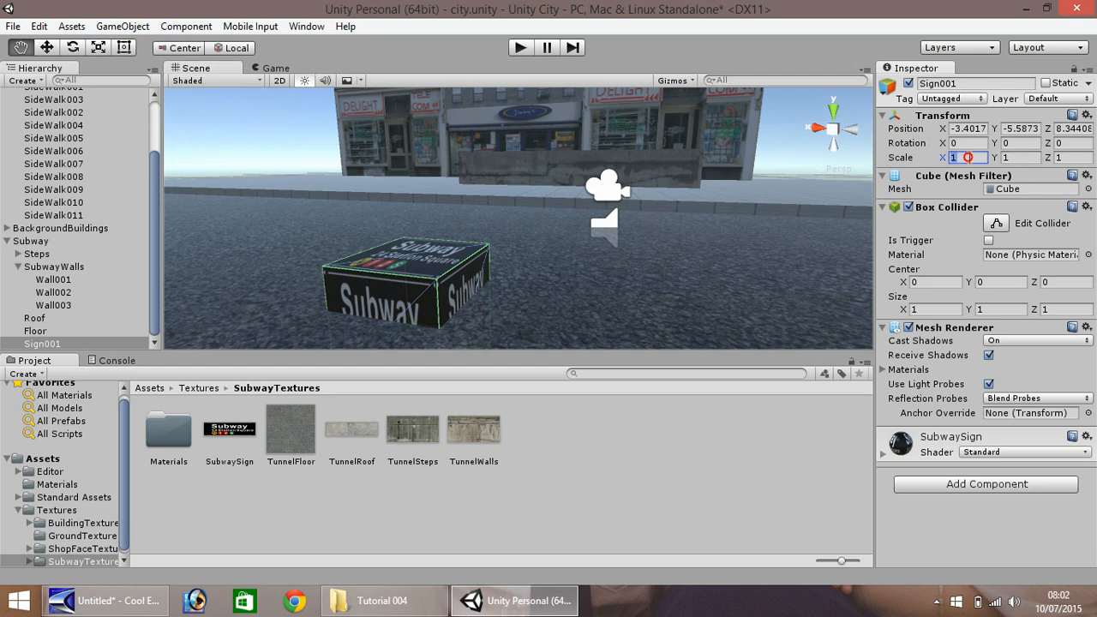
pyautogui.write('2')
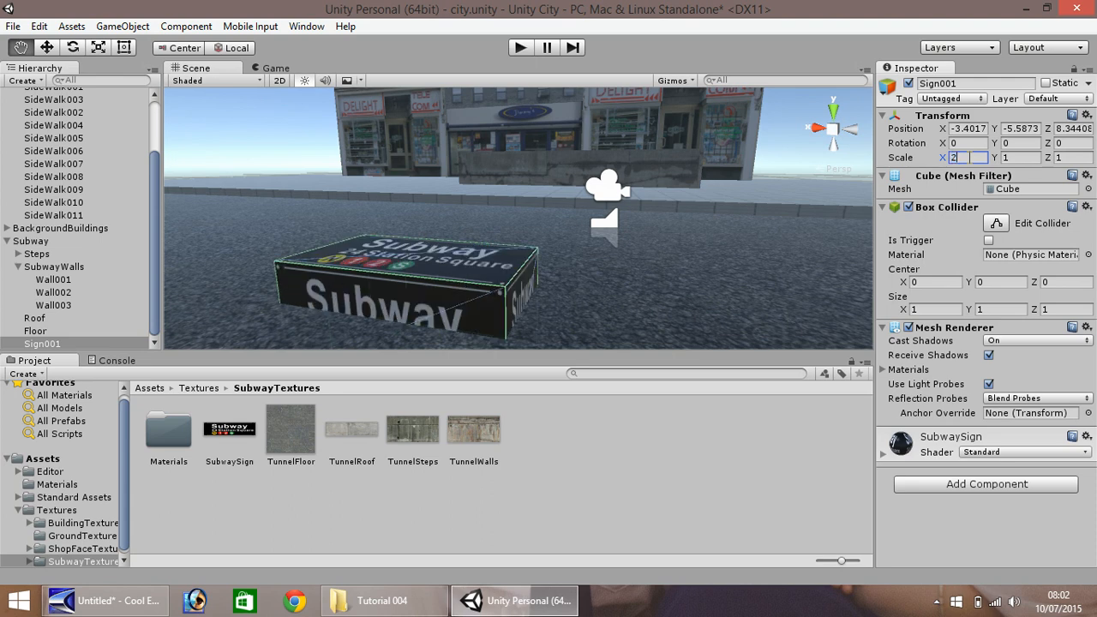
pyautogui.click(1073, 158)
pyautogui.write('0')
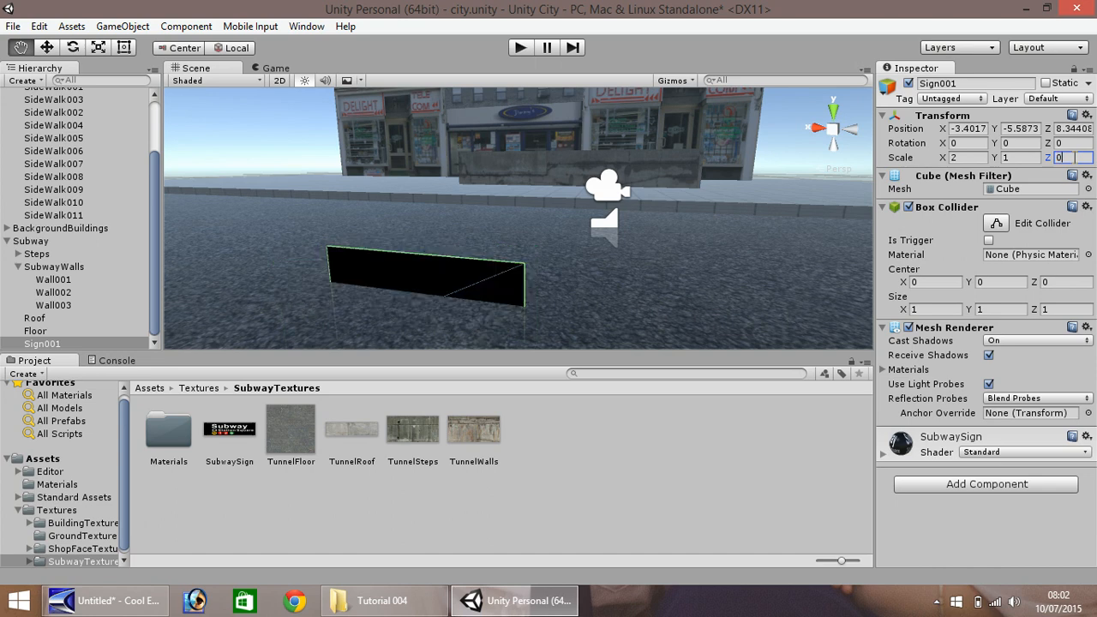
pyautogui.write('.01')
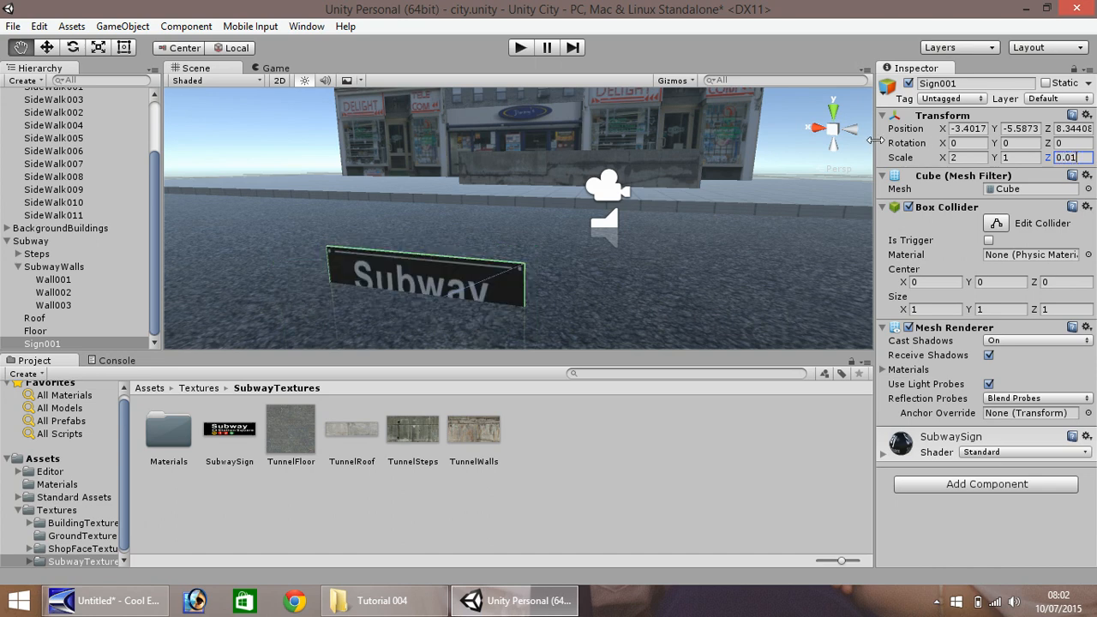
# Step: Move Sign001 to the top of the subway entrance's front wall, at about X -3.4, Y -2.99, Z -2.16
pyautogui.moveTo(380, 250); pyautogui.dragTo(403, 251)
pyautogui.click(49, 48)
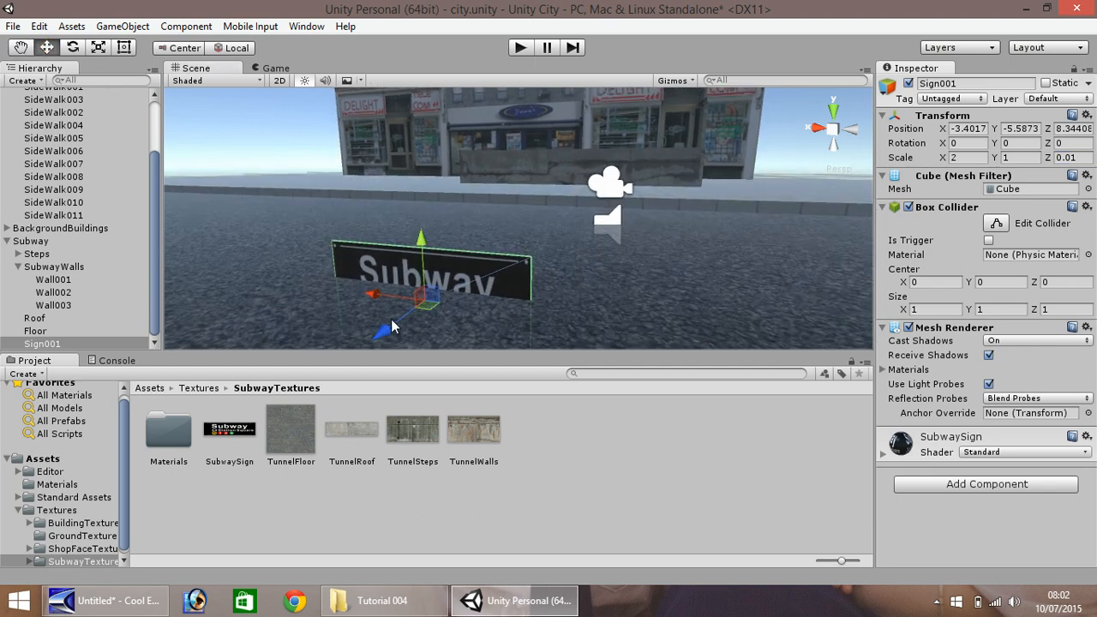
pyautogui.moveTo(387, 333); pyautogui.dragTo(616, 123)
pyautogui.moveTo(545, 157); pyautogui.dragTo(551, 127)
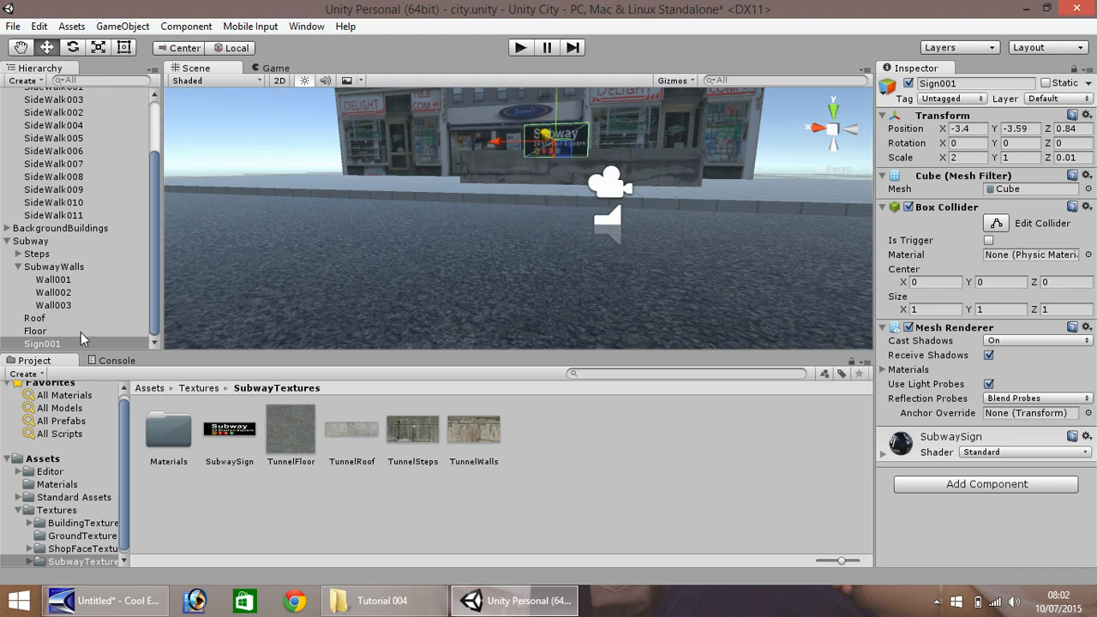
pyautogui.doubleClick(38, 344)
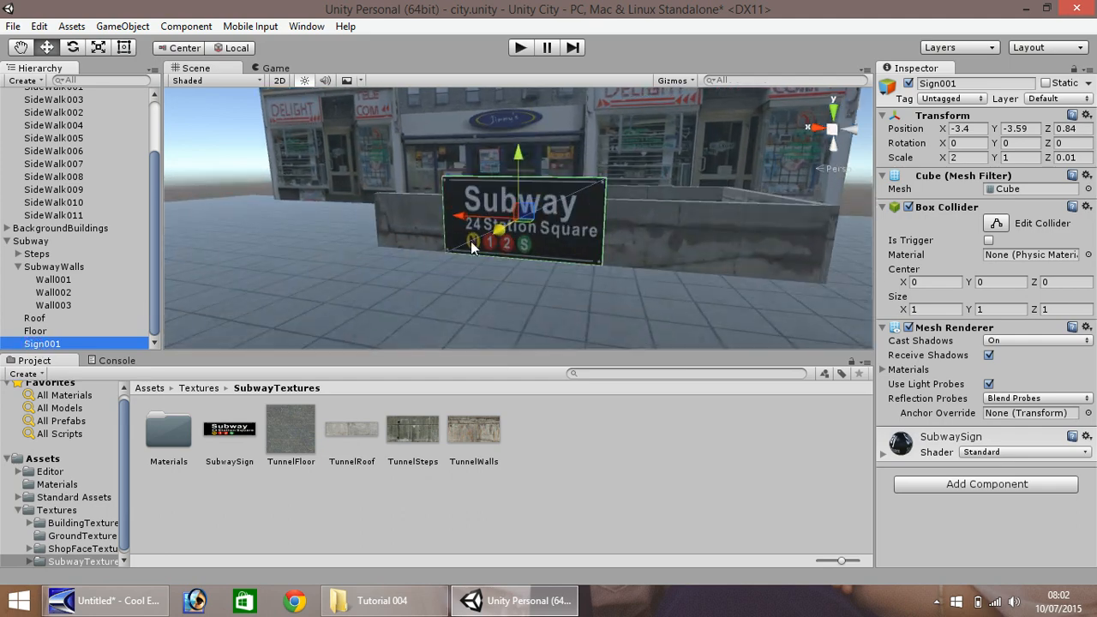
pyautogui.moveTo(501, 226); pyautogui.dragTo(562, 202)
pyautogui.moveTo(560, 132); pyautogui.dragTo(558, 102)
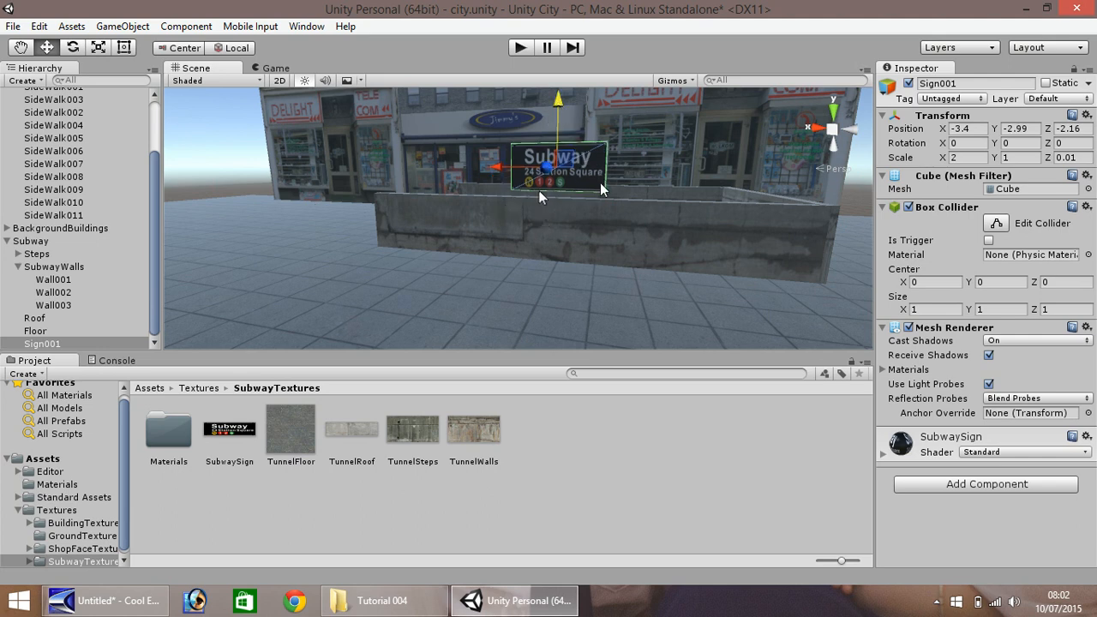
# Step: Widen Sign001 to an X scale of 2.5 and shift it along the wall to X -0.4
pyautogui.click(958, 157)
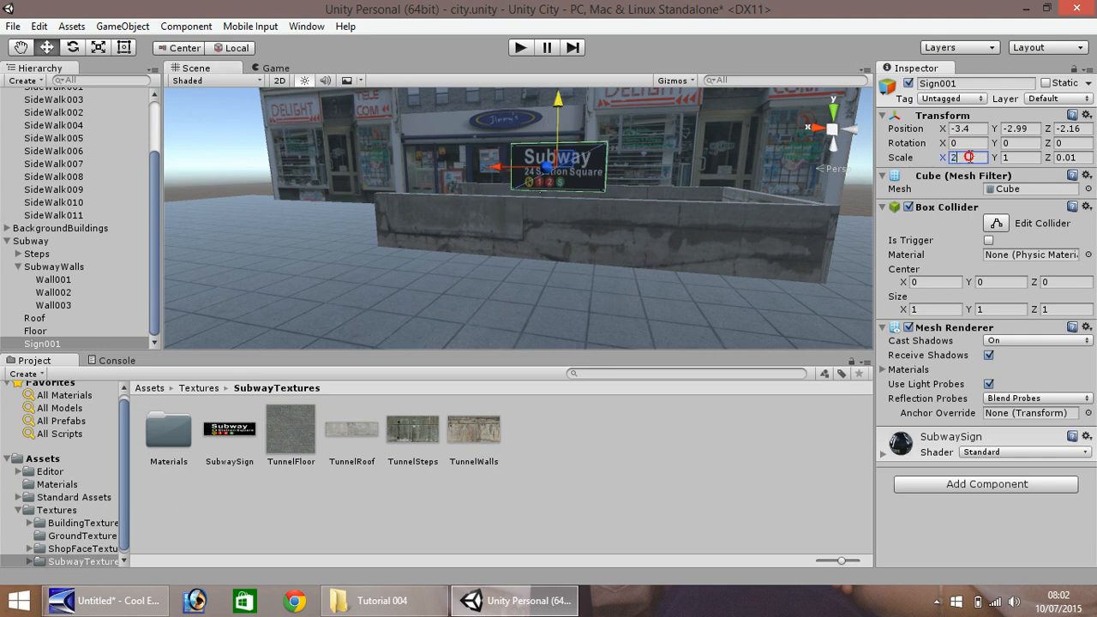
pyautogui.write('2.5')
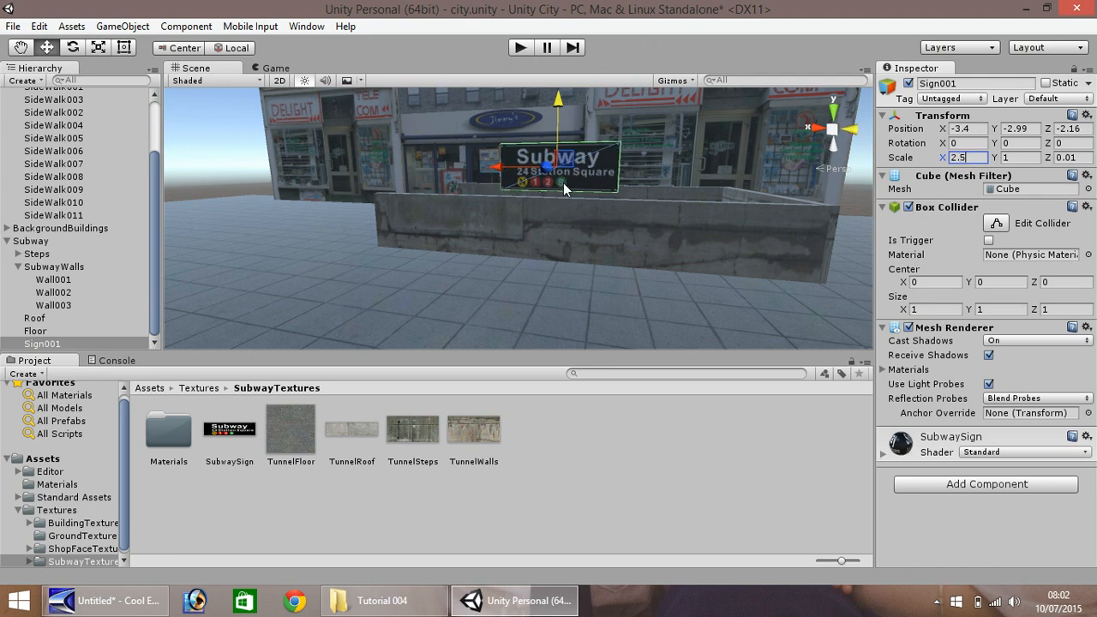
pyautogui.moveTo(497, 169); pyautogui.dragTo(372, 267)
# Step: Align Sign001 with the thickness of the subway wall beneath it by moving it to Z -2.56
pyautogui.click(21, 51)
pyautogui.scroll(5, 393, 246)
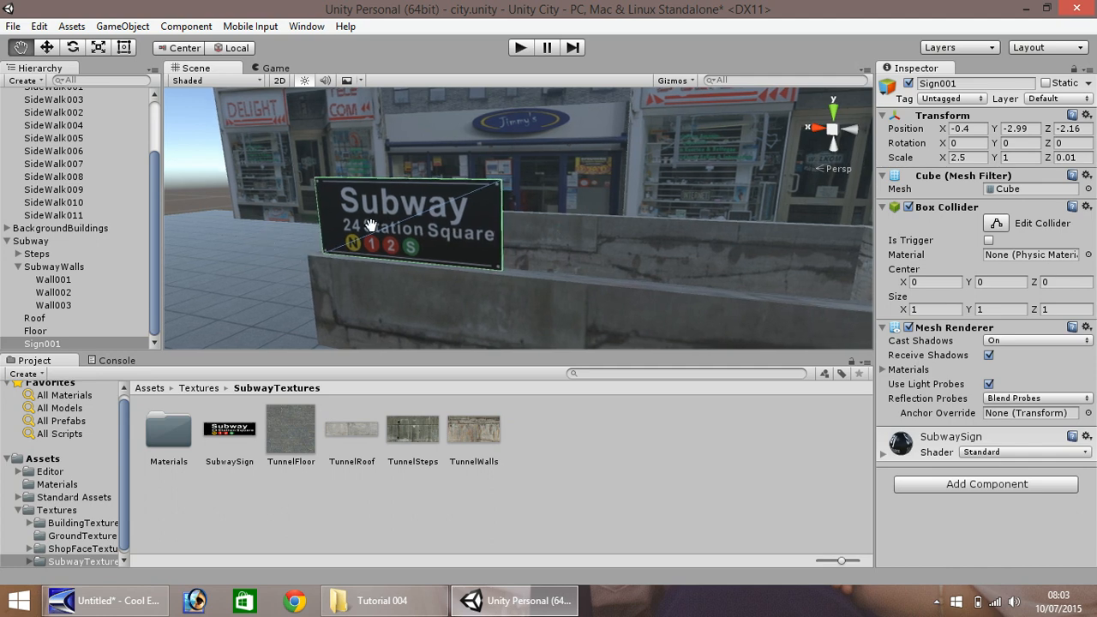
pyautogui.moveTo(615, 193); pyautogui.dragTo(1096, 227)
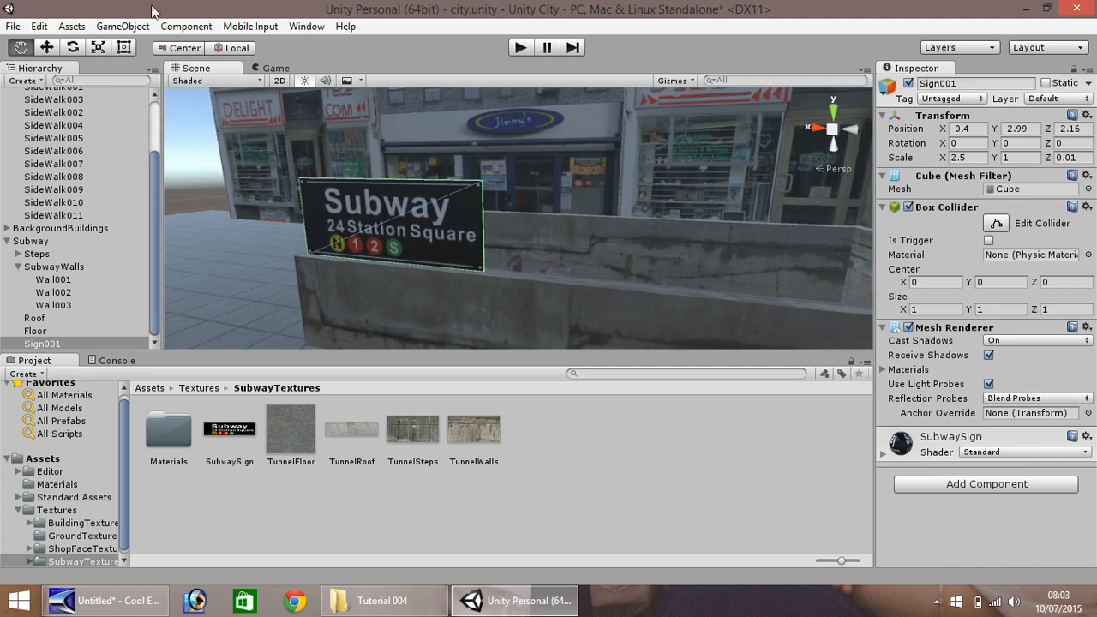
pyautogui.click(46, 48)
pyautogui.click(197, 162)
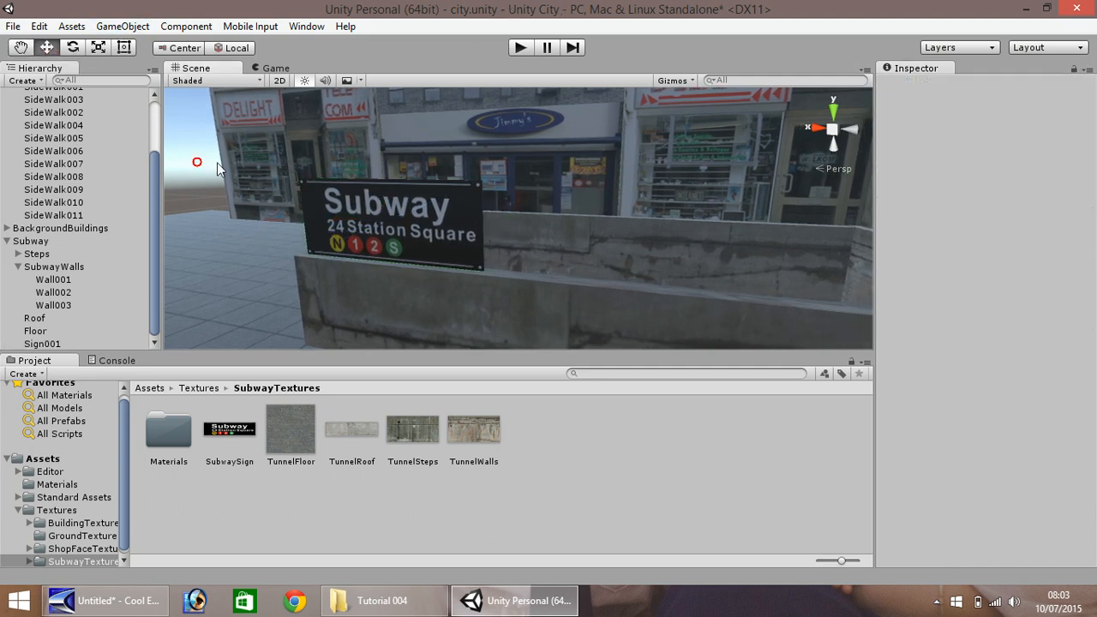
pyautogui.click(20, 48)
pyautogui.moveTo(372, 189); pyautogui.dragTo(302, 168)
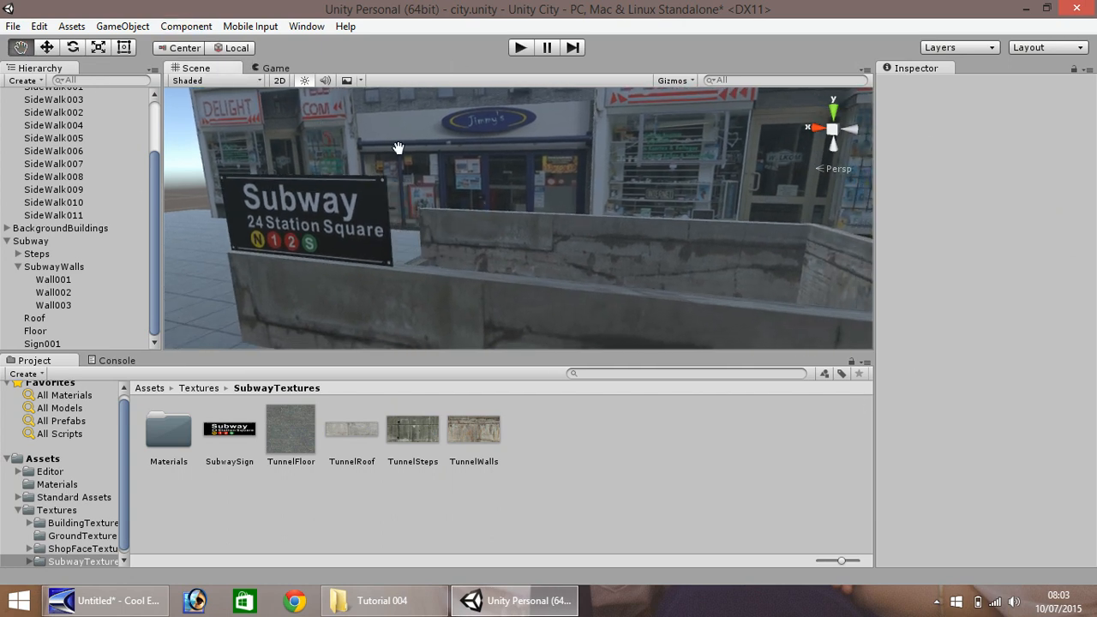
pyautogui.moveTo(399, 148); pyautogui.dragTo(177, 208, button='right')
pyautogui.scroll(-1, 388, 228)
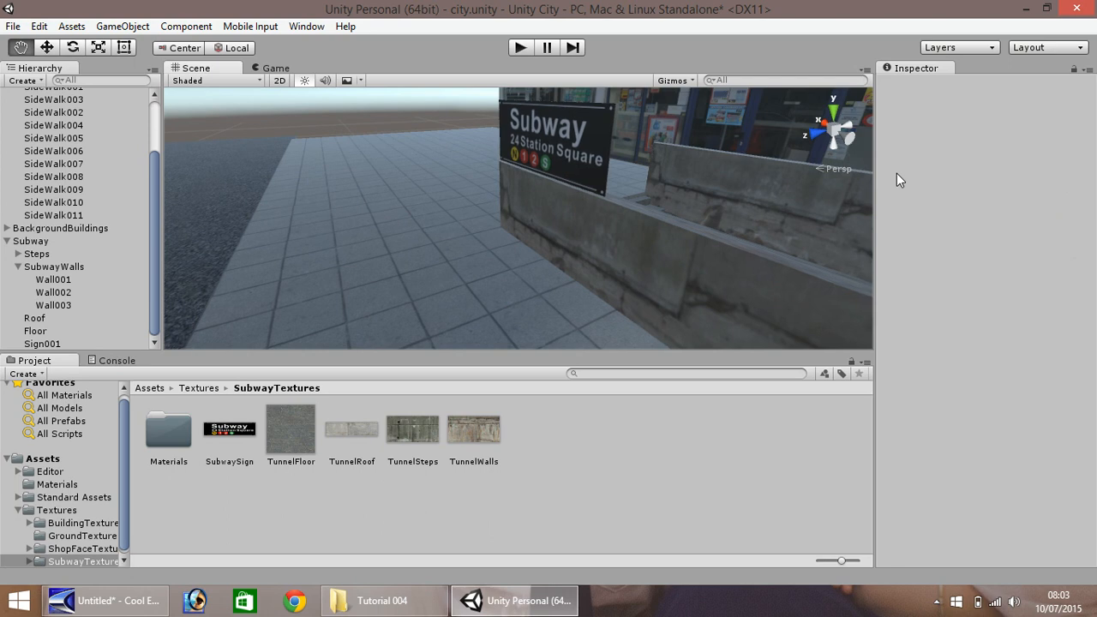
pyautogui.press('Right')
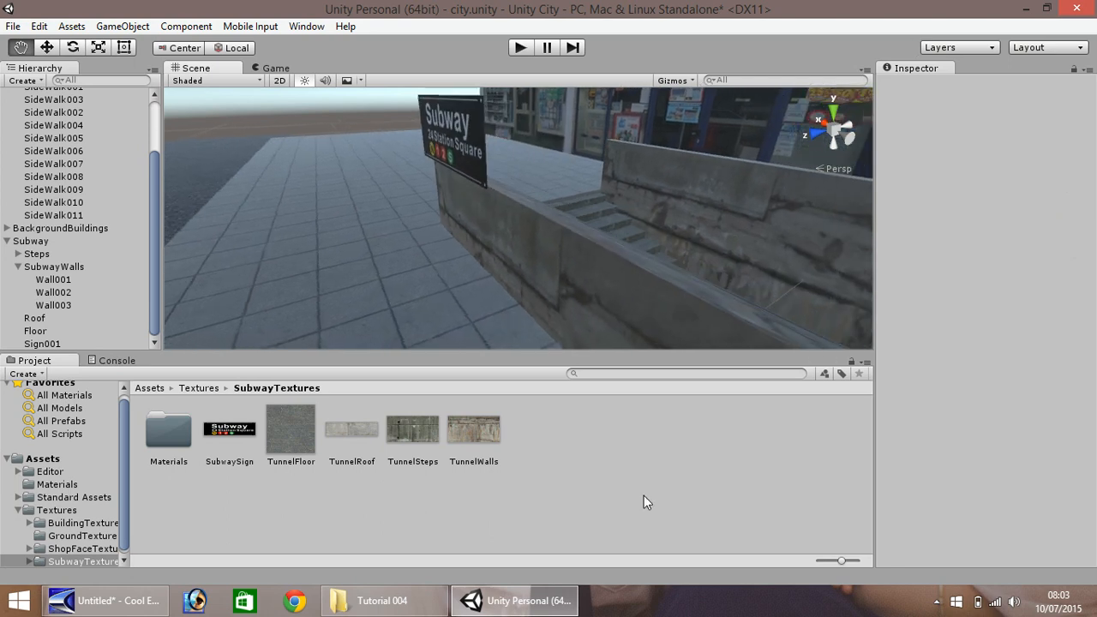
pyautogui.press('Right')
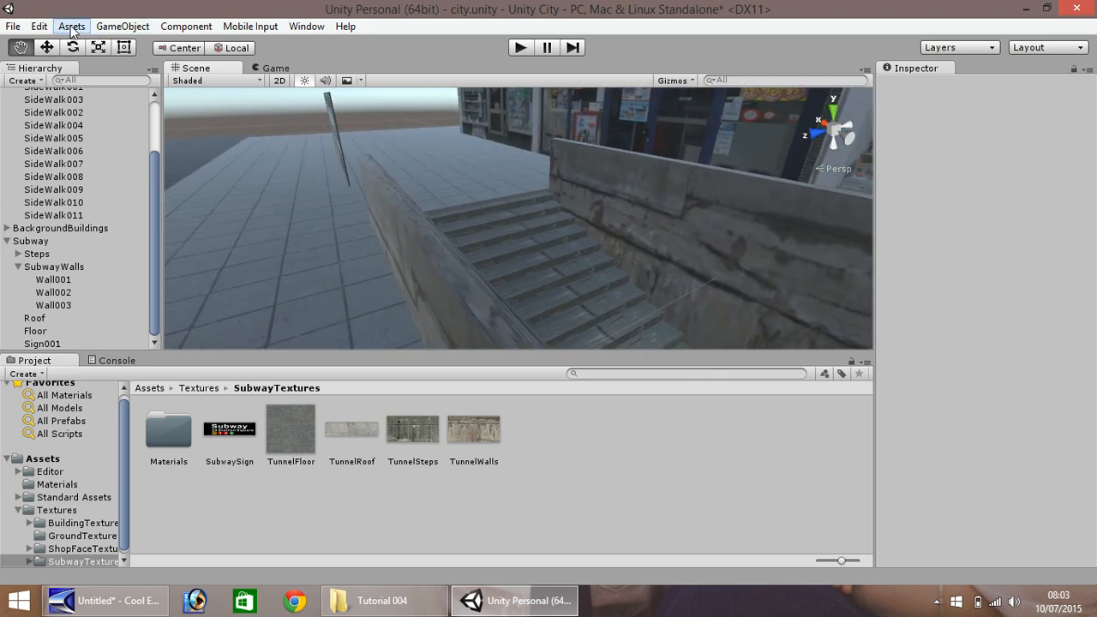
pyautogui.click(341, 159)
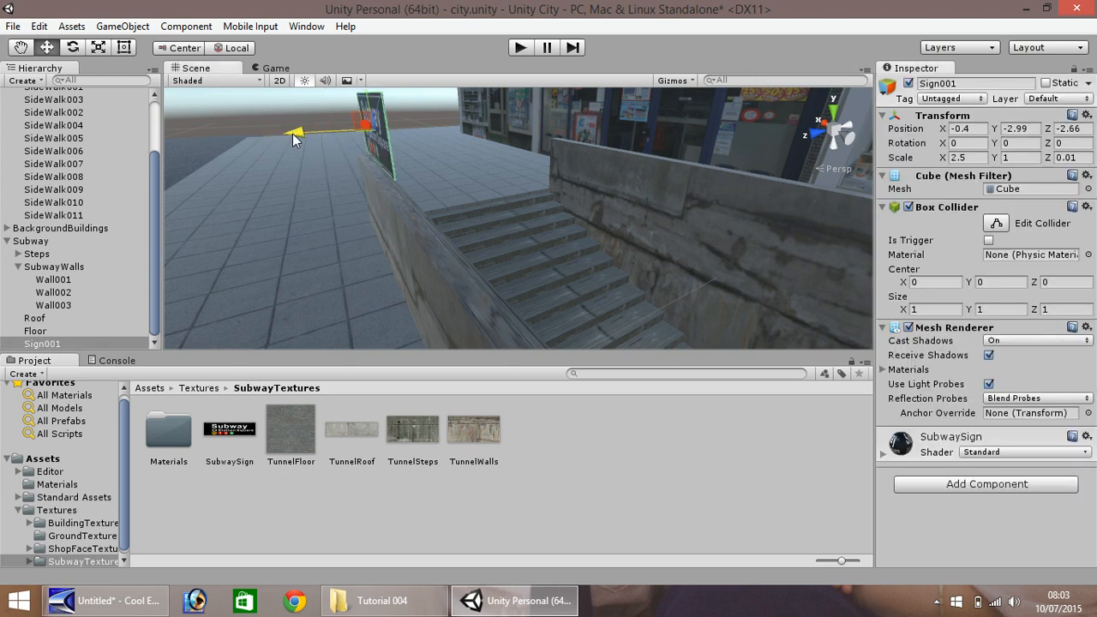
pyautogui.moveTo(292, 134); pyautogui.dragTo(293, 132)
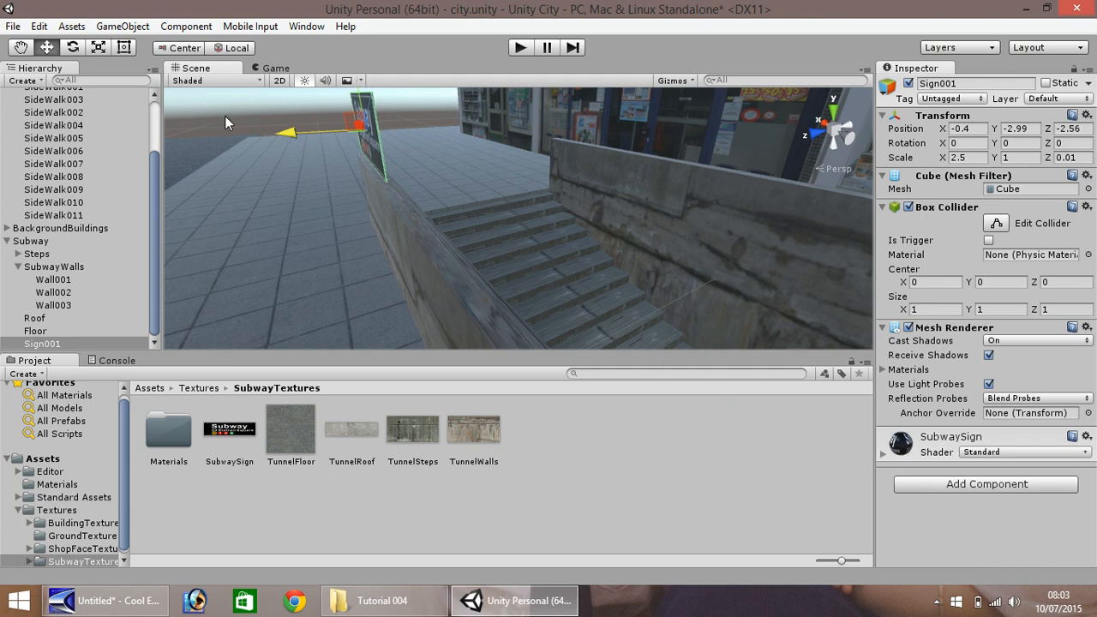
# Step: Duplicate Sign001 and move the copy onto the opposite subway wall at Z -7.06
pyautogui.hotkey('ctrl', 'd')
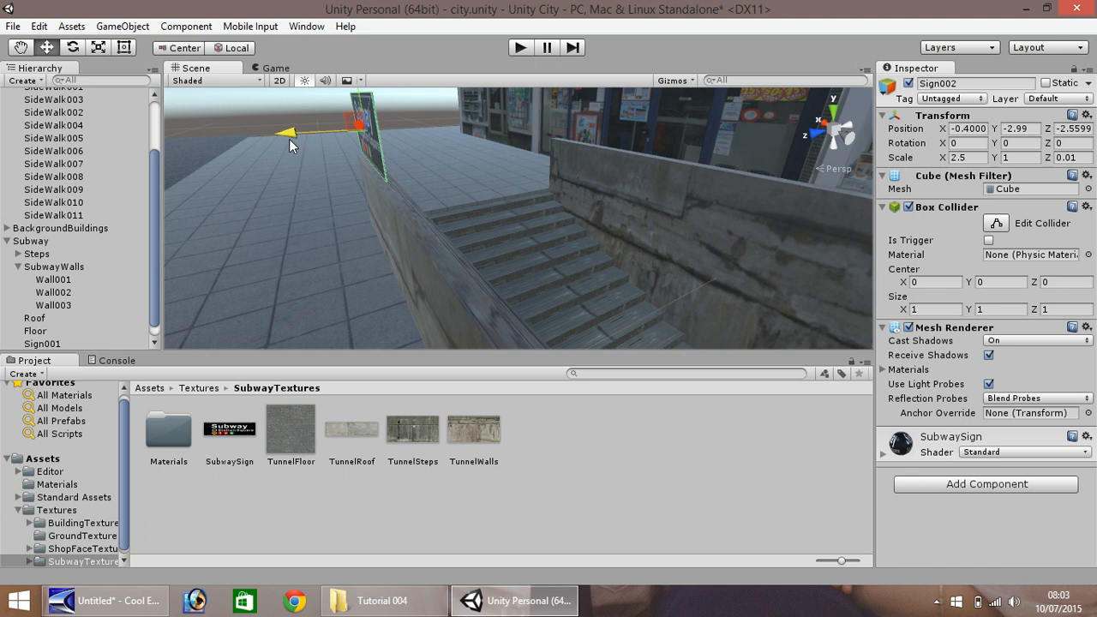
pyautogui.moveTo(289, 138); pyautogui.dragTo(578, 121)
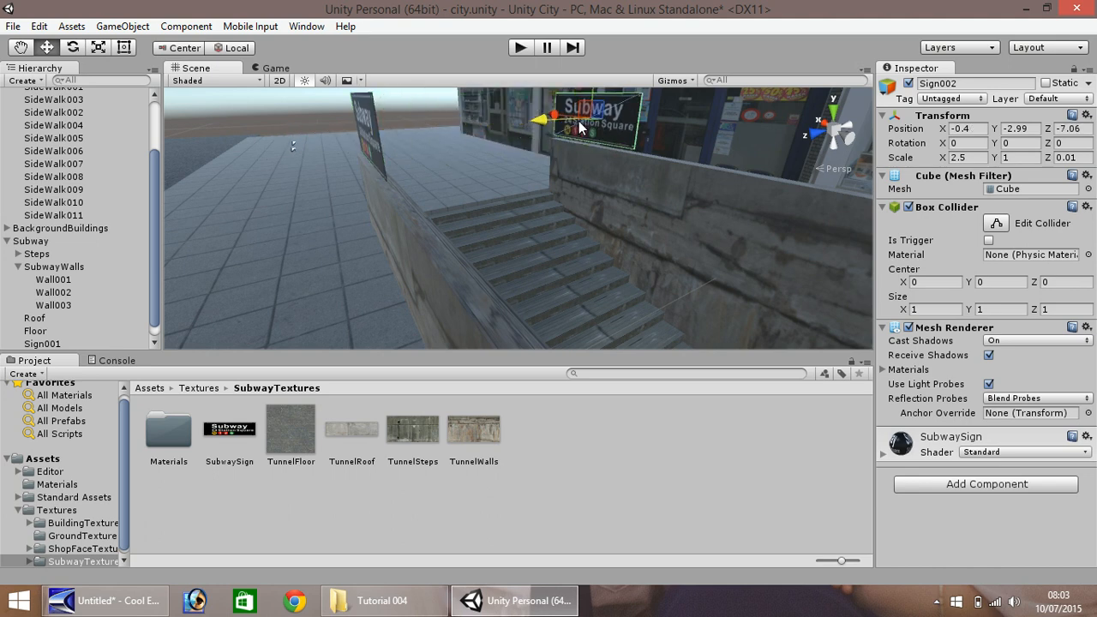
pyautogui.click(22, 50)
pyautogui.moveTo(301, 144); pyautogui.dragTo(591, 190)
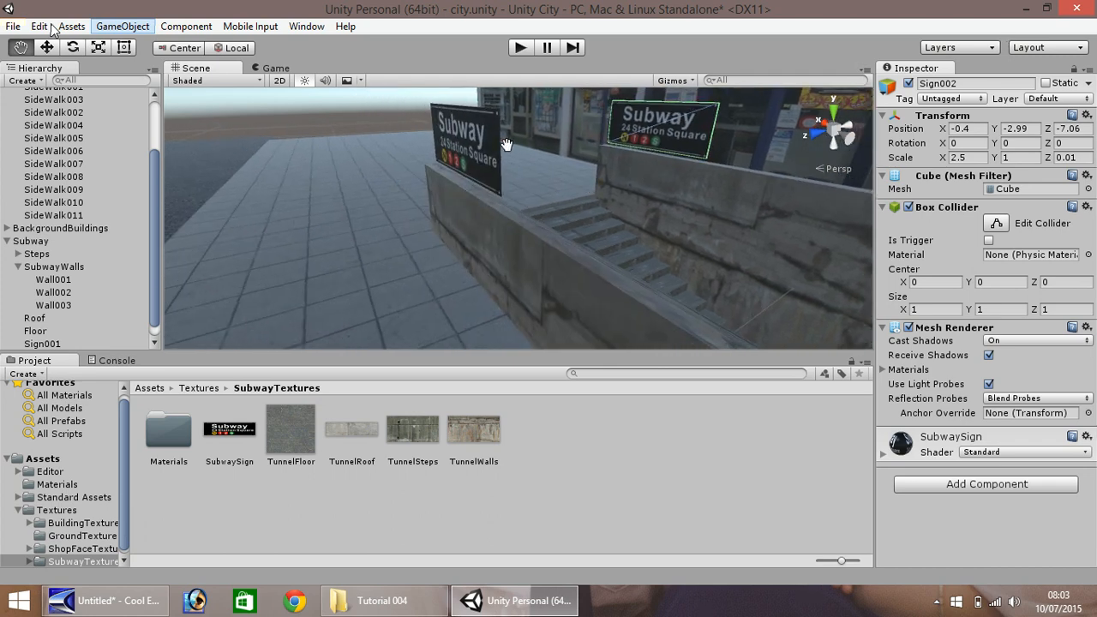
# Step: Import Background001.jpg from the Tutorial 004 folder into the BuildingTextures folder
pyautogui.keyDown('alt'); pyautogui.moveTo(391, 222); pyautogui.dragTo(244, 438); pyautogui.keyUp('alt')
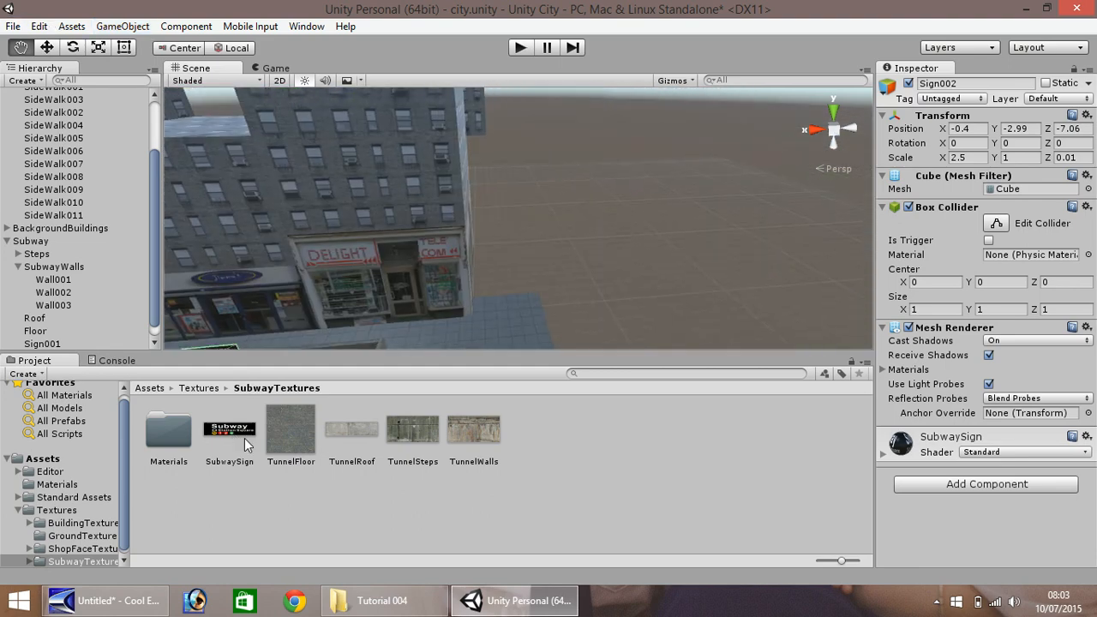
pyautogui.scroll(-8, 380, 274)
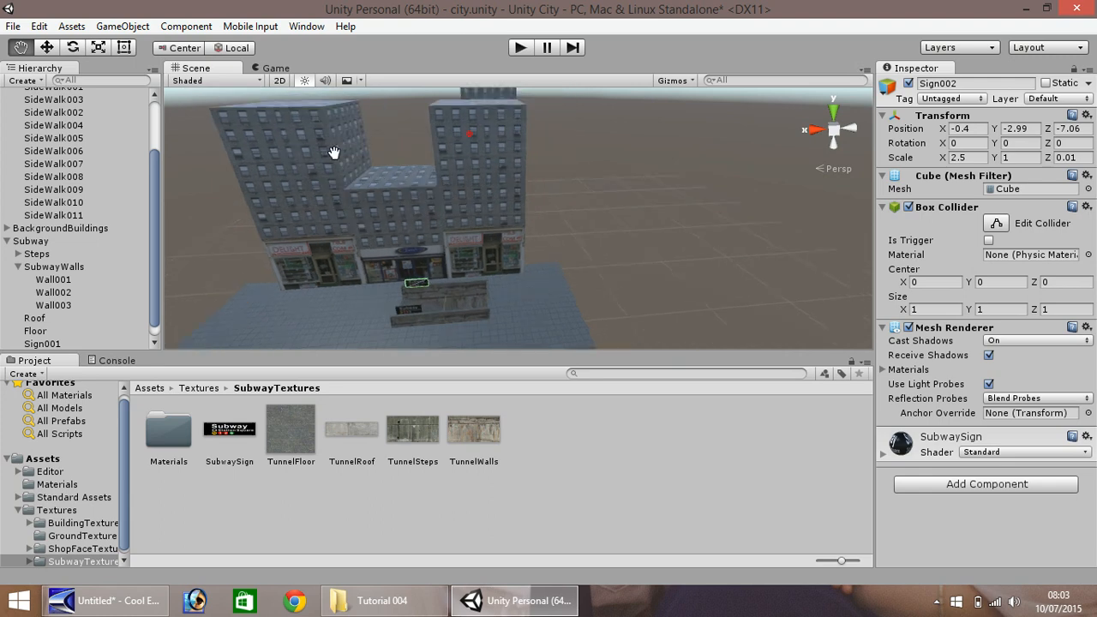
pyautogui.scroll(-6, 334, 152)
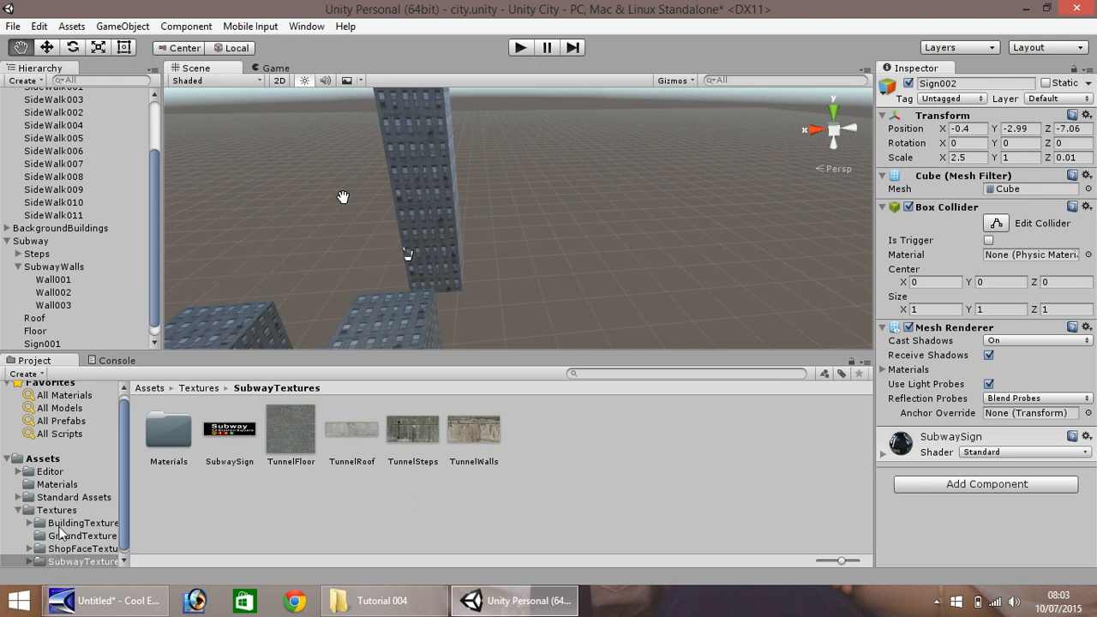
pyautogui.click(62, 525)
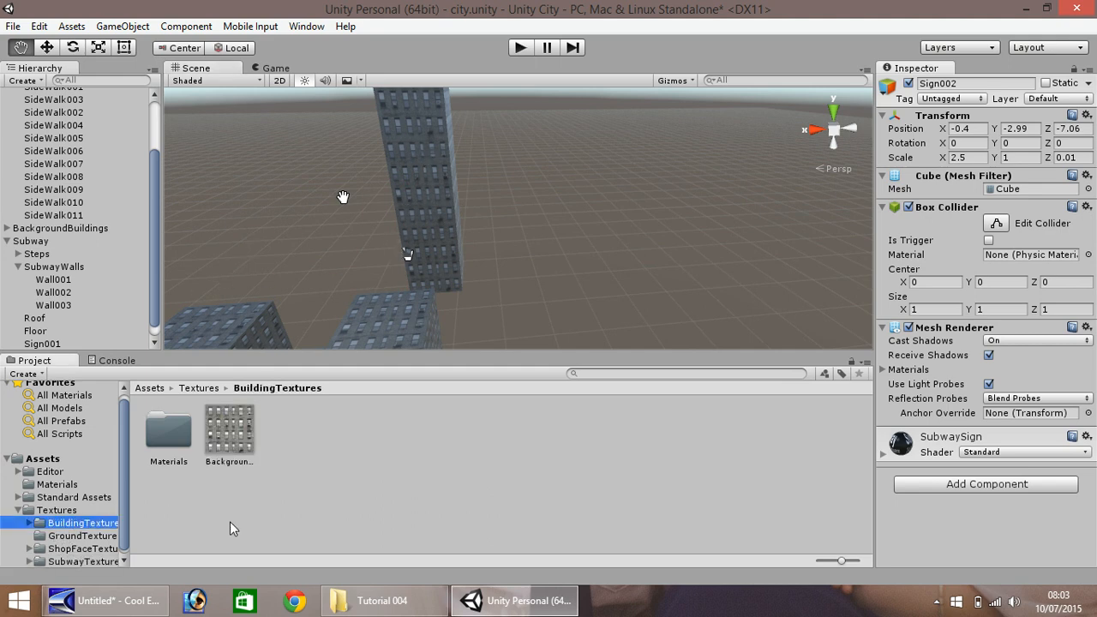
pyautogui.click(379, 600)
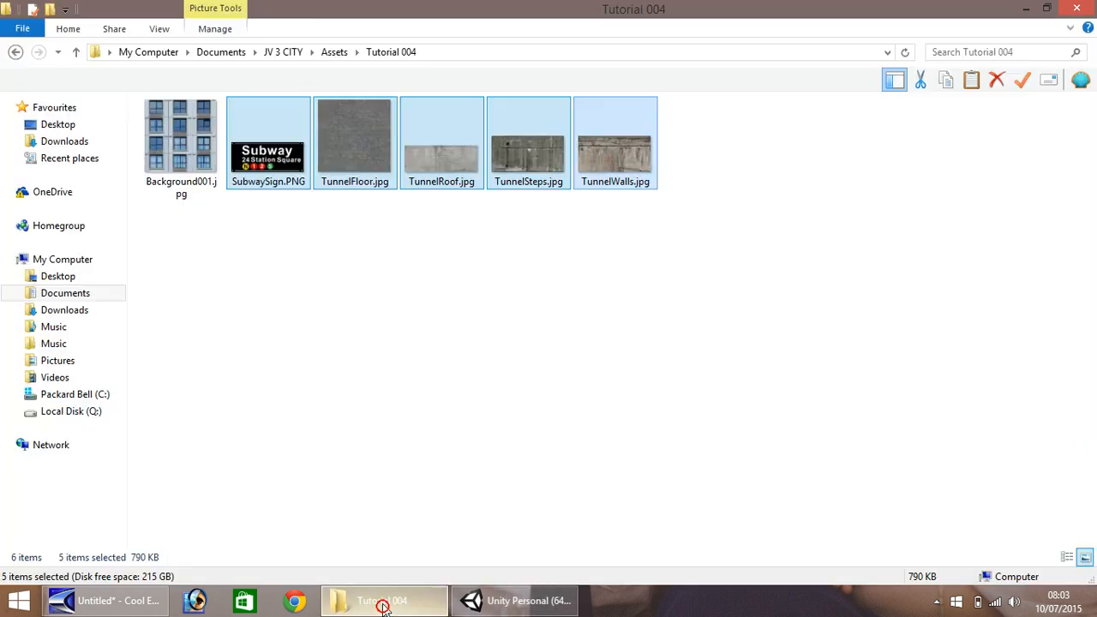
pyautogui.click(192, 127)
pyautogui.moveTo(173, 135); pyautogui.dragTo(291, 437)
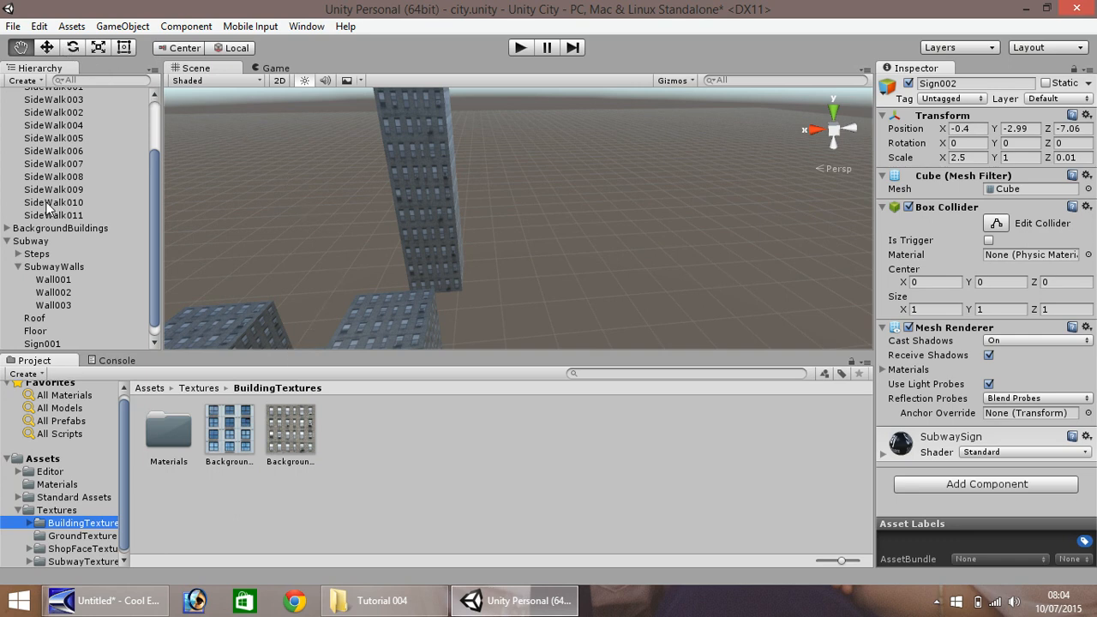
# Step: Duplicate BackTower001 in BackgroundBuildings and move the copy beside it to X 21.5 and Y 8.8
pyautogui.click(9, 242)
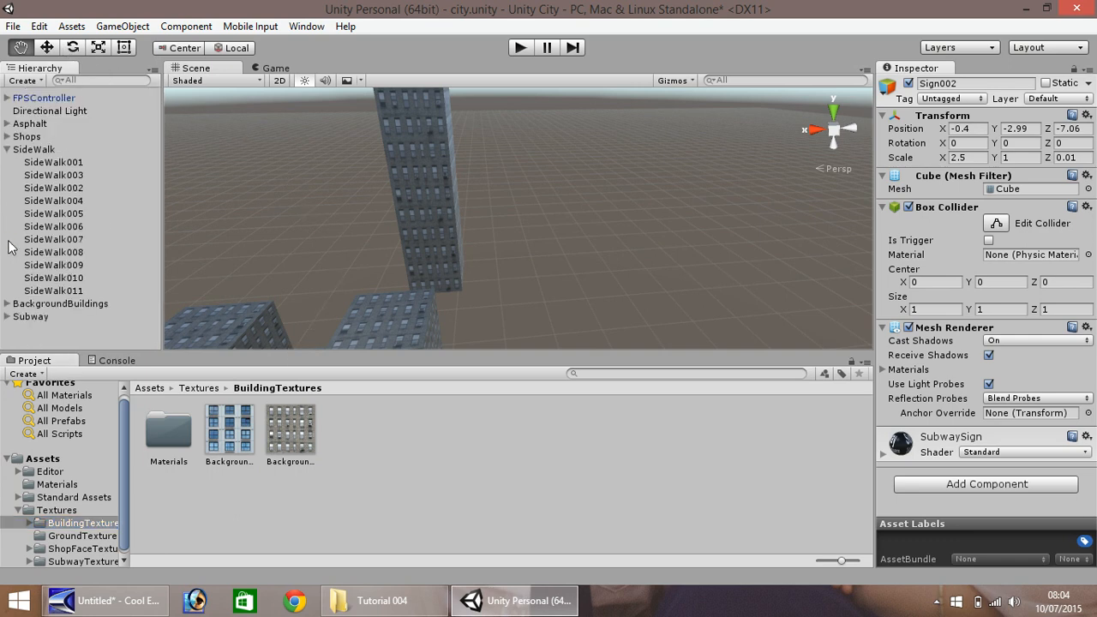
pyautogui.click(6, 150)
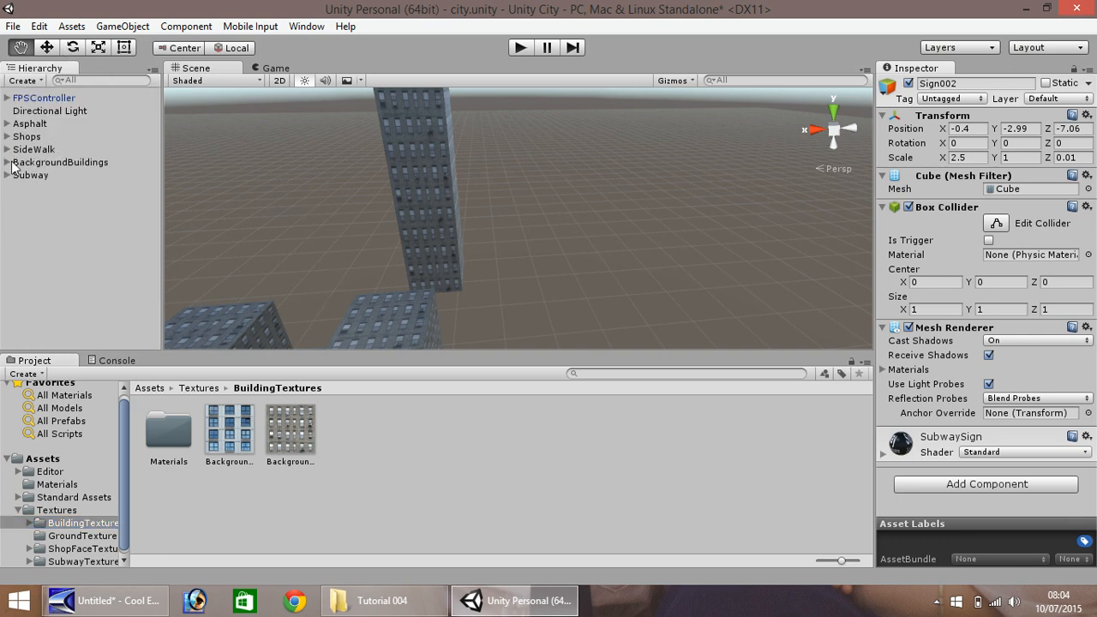
pyautogui.click(60, 162)
pyautogui.click(7, 162)
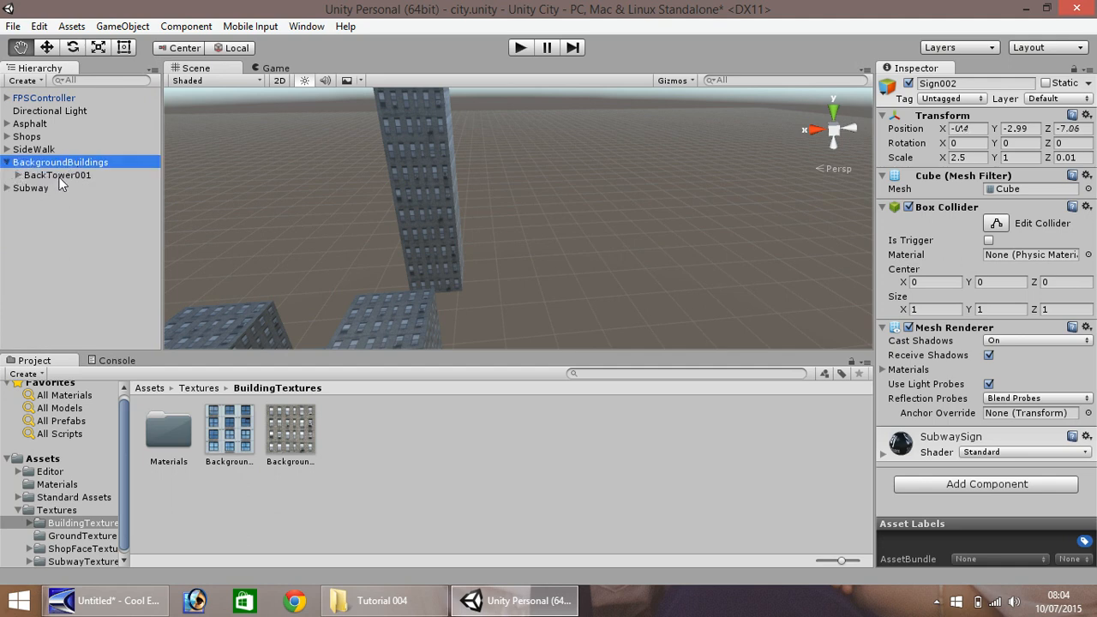
pyautogui.click(57, 176)
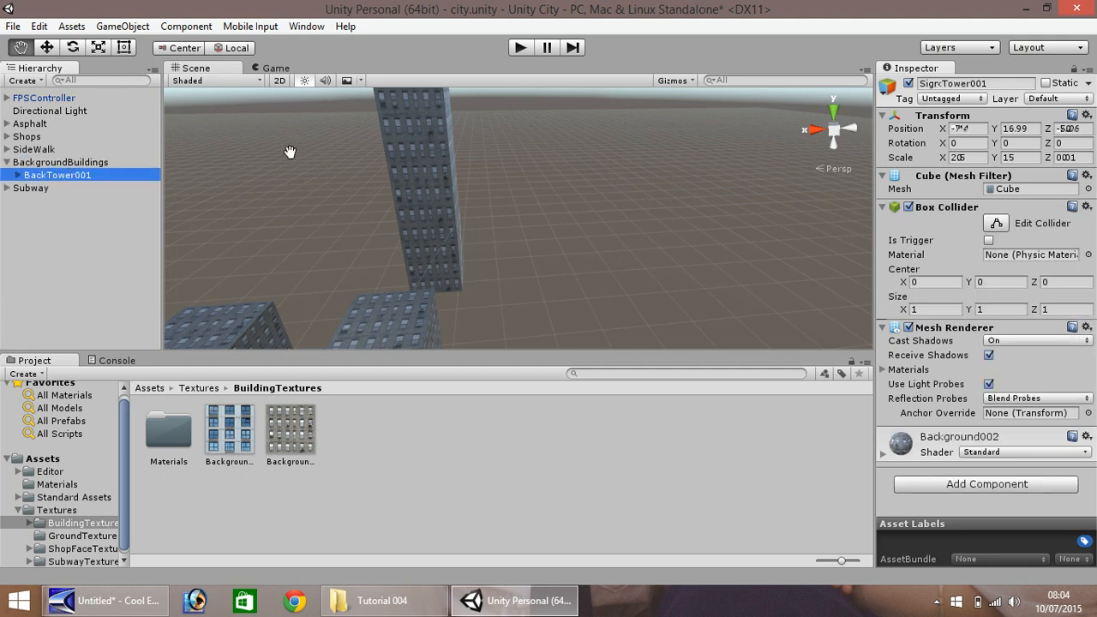
pyautogui.click(44, 49)
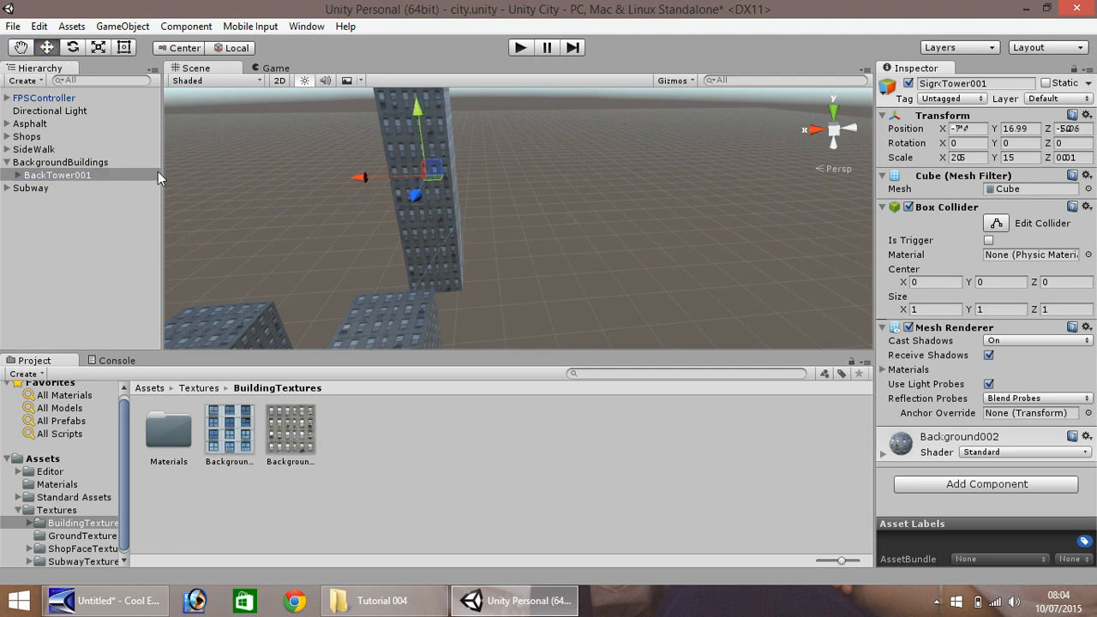
pyautogui.click(73, 175)
pyautogui.hotkey('ctrl', 'd')
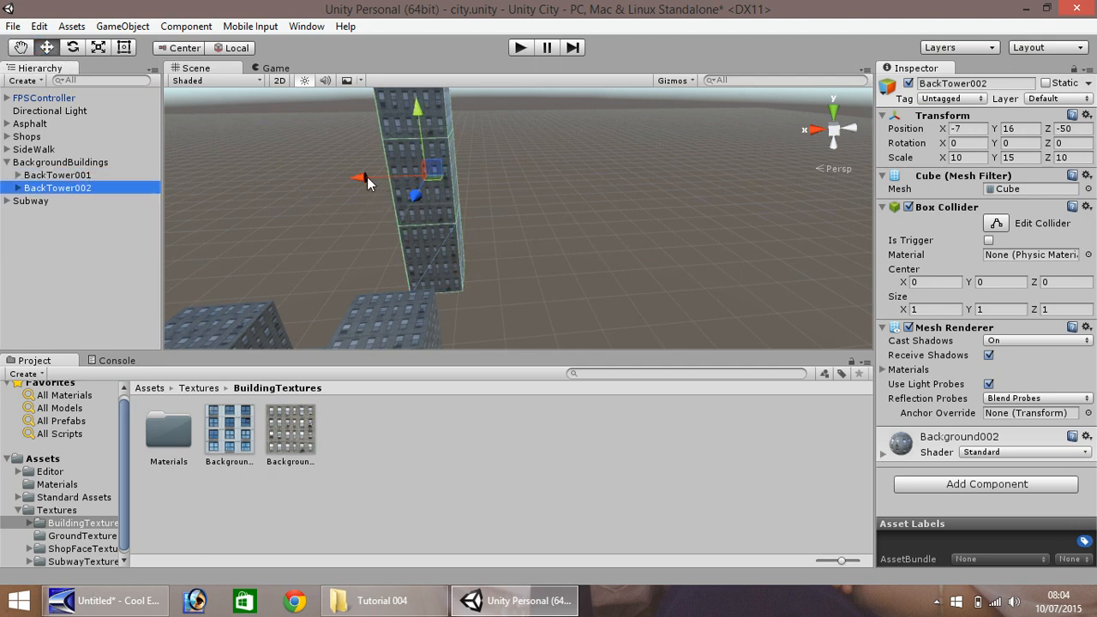
pyautogui.moveTo(367, 176); pyautogui.dragTo(206, 184)
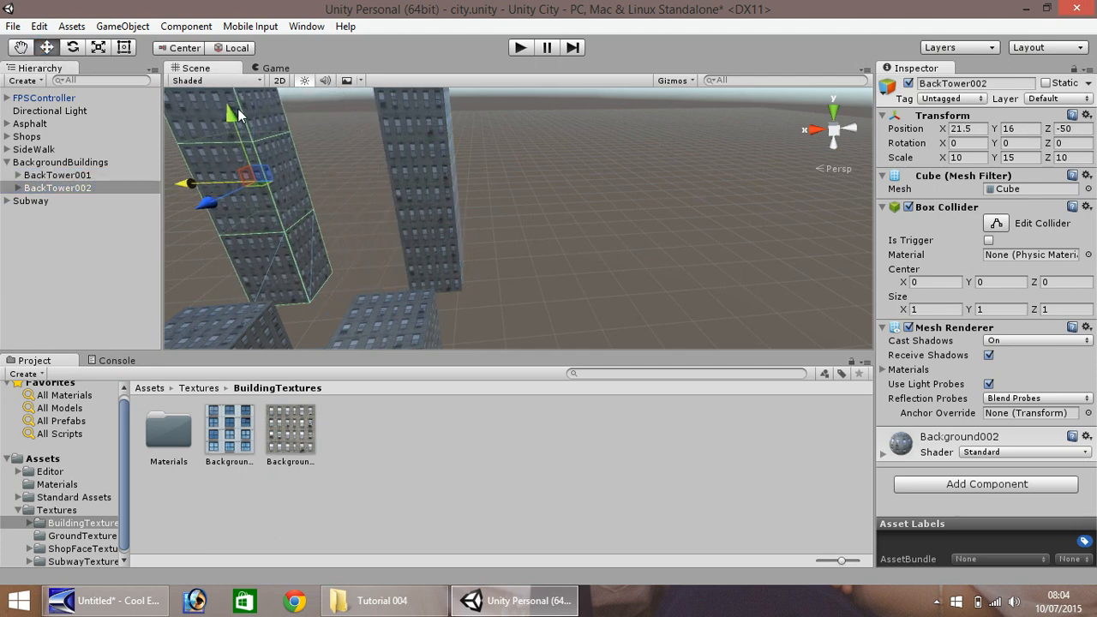
pyautogui.moveTo(238, 108); pyautogui.dragTo(241, 163)
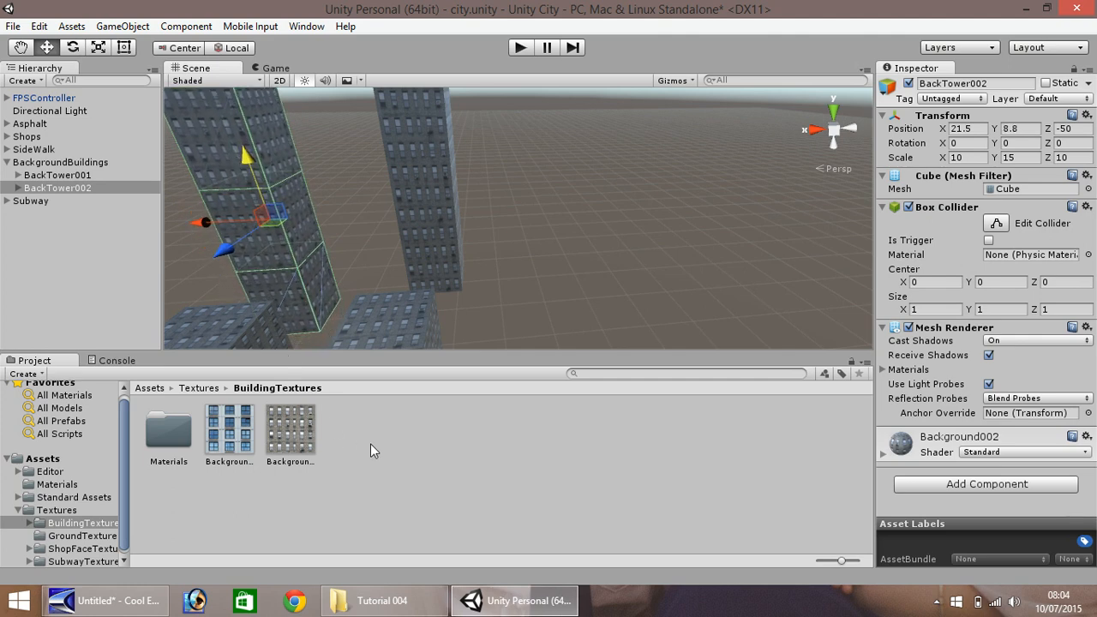
# Step: Apply the blue-windowed Background001 texture to the stacked sections of the BackTower002 tower
pyautogui.click(370, 445)
pyautogui.moveTo(229, 429)
pyautogui.mouseDown()
pyautogui.moveTo(309, 293)
pyautogui.moveTo(268, 217)
pyautogui.mouseUp()
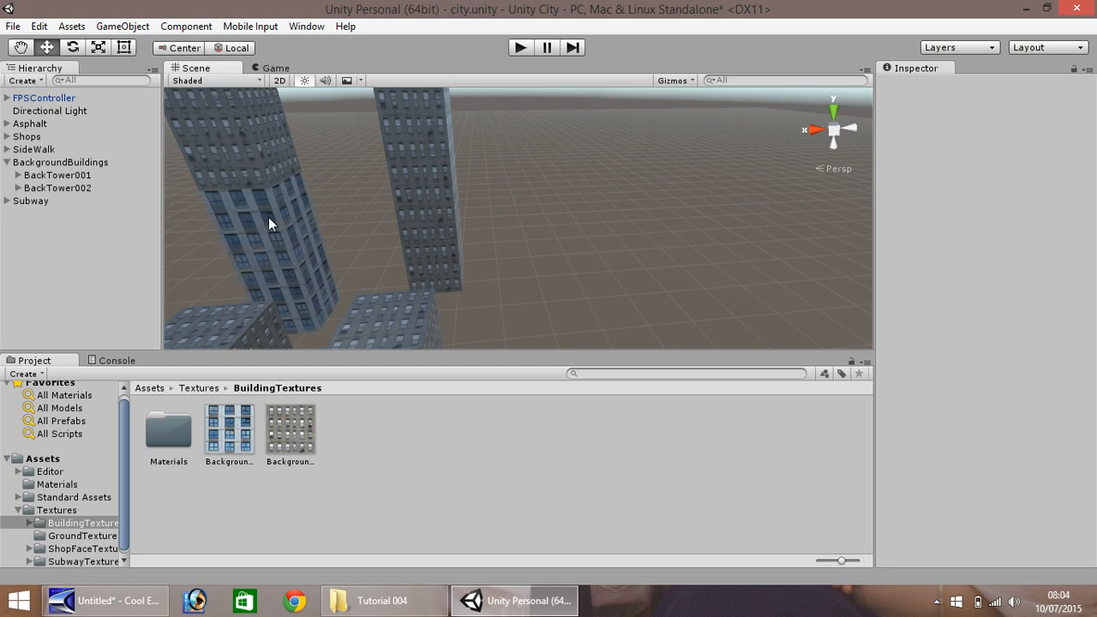
pyautogui.moveTo(227, 428); pyautogui.dragTo(286, 140)
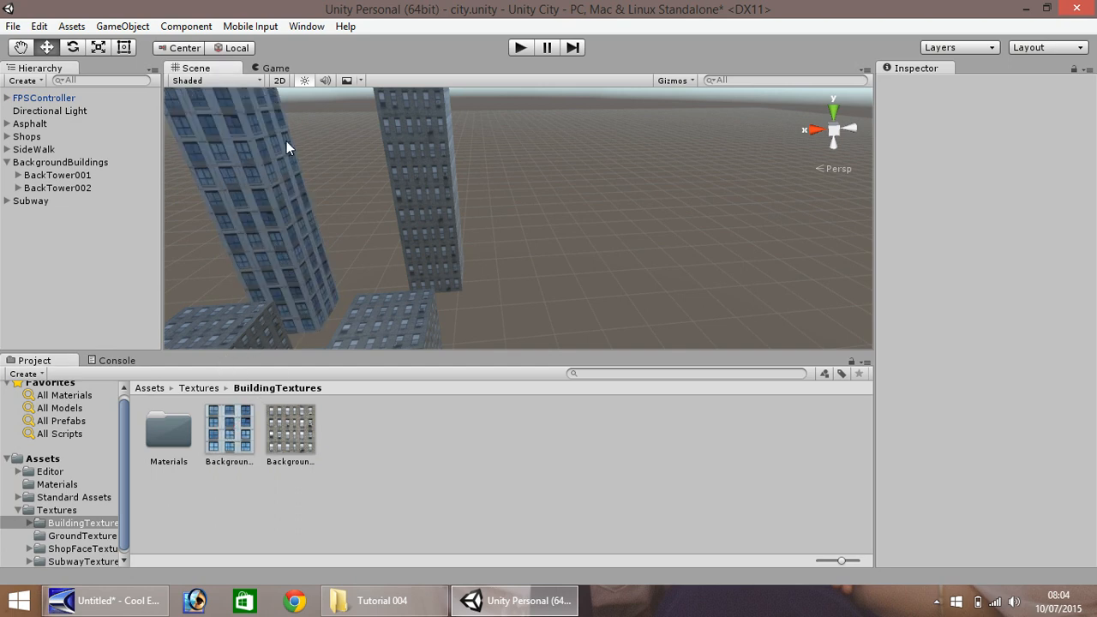
# Step: Preview the skyline in play mode and move BackTower002 to the other side of the shops at X -37.5 and Z -40.5
pyautogui.click(519, 48)
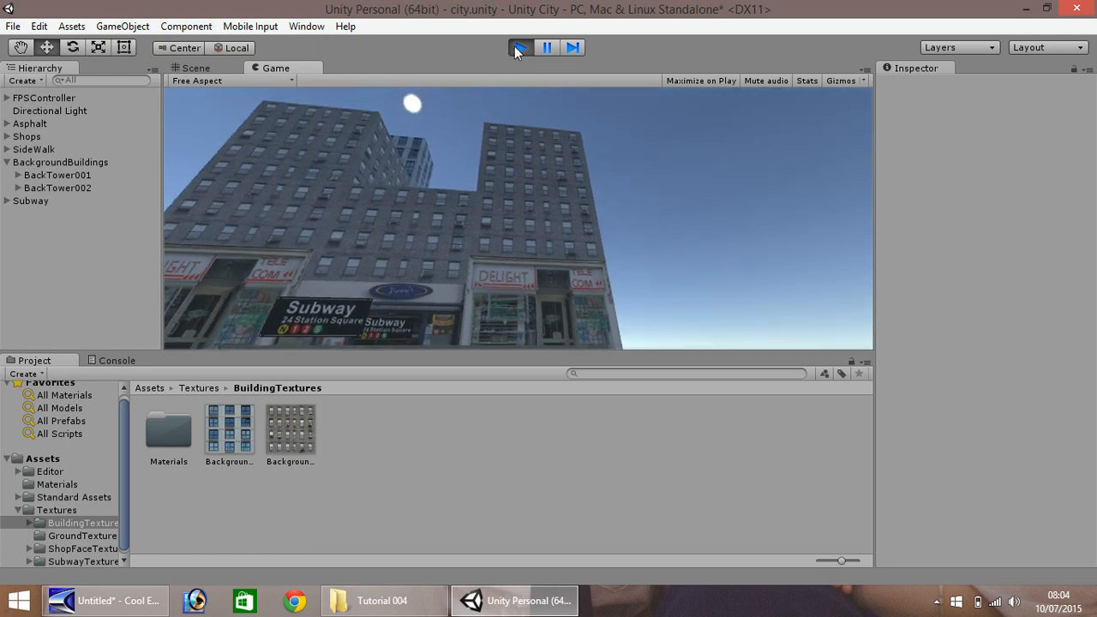
pyautogui.click(519, 48)
pyautogui.click(57, 188)
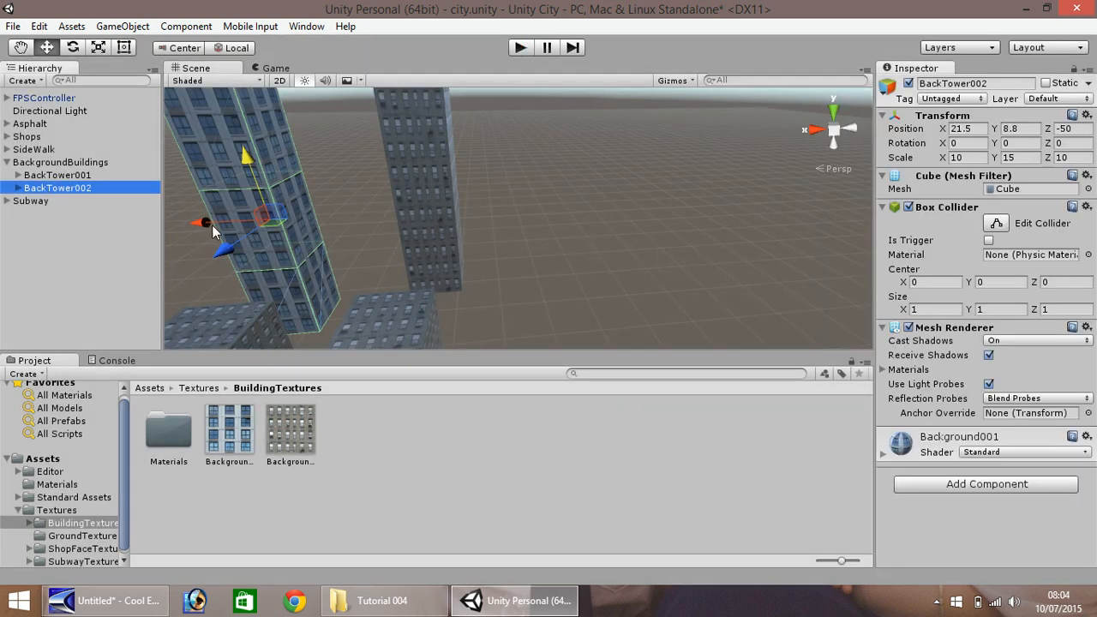
pyautogui.click(21, 48)
pyautogui.moveTo(324, 167); pyautogui.dragTo(303, 131)
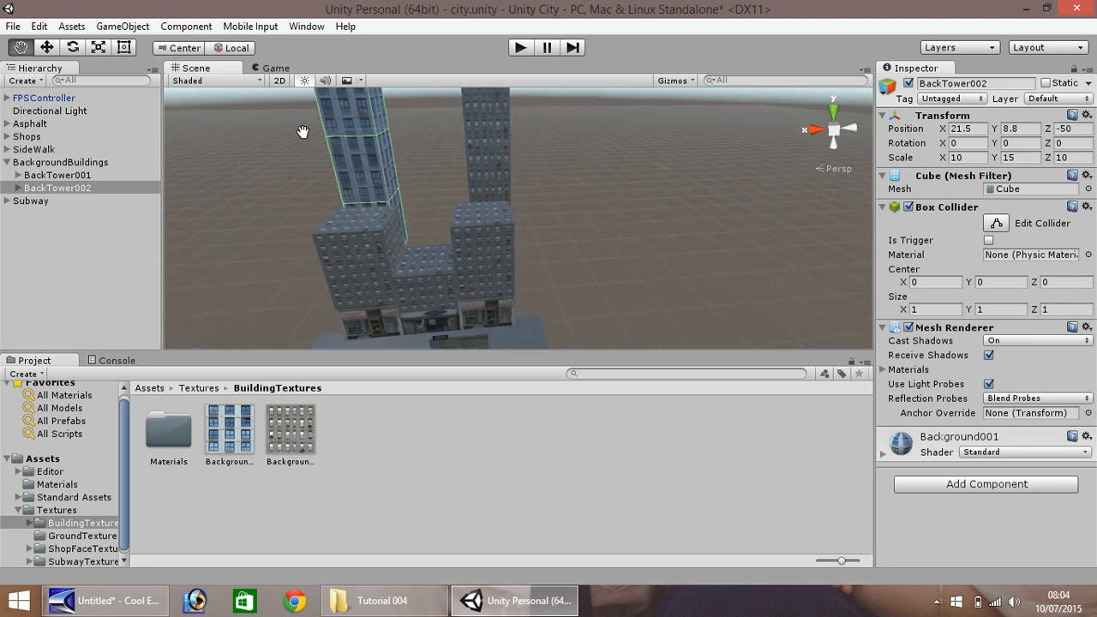
pyautogui.click(51, 46)
pyautogui.moveTo(304, 170); pyautogui.dragTo(514, 98)
# Step: Test the scene in play mode by checking the blue tower and walking past the shops down the subway stairs, and stop playback
pyautogui.click(521, 48)
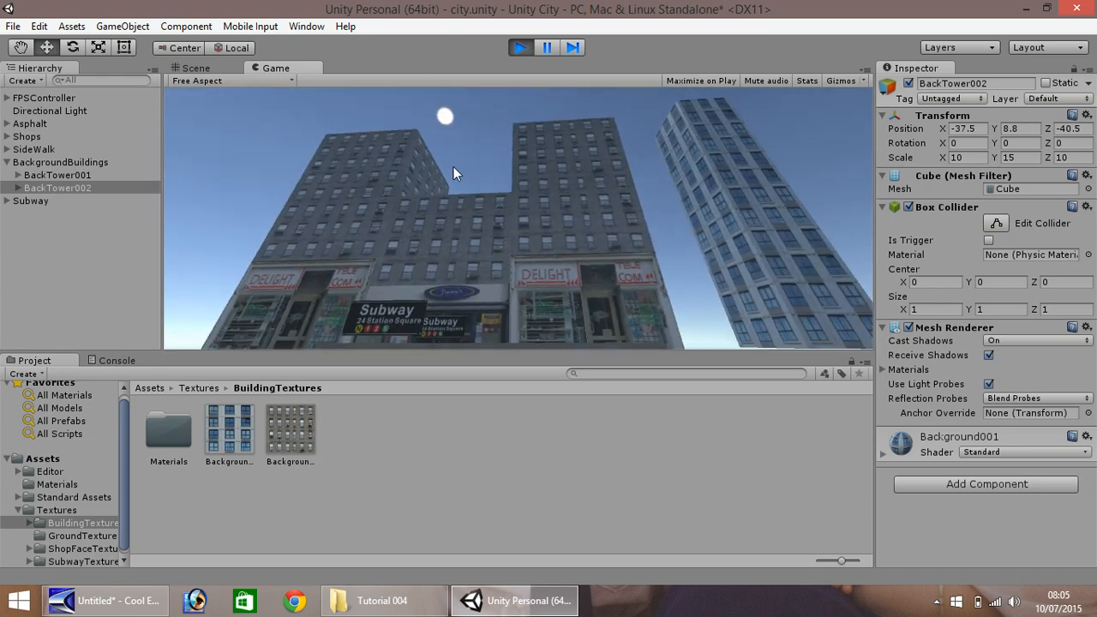
pyautogui.press('w')
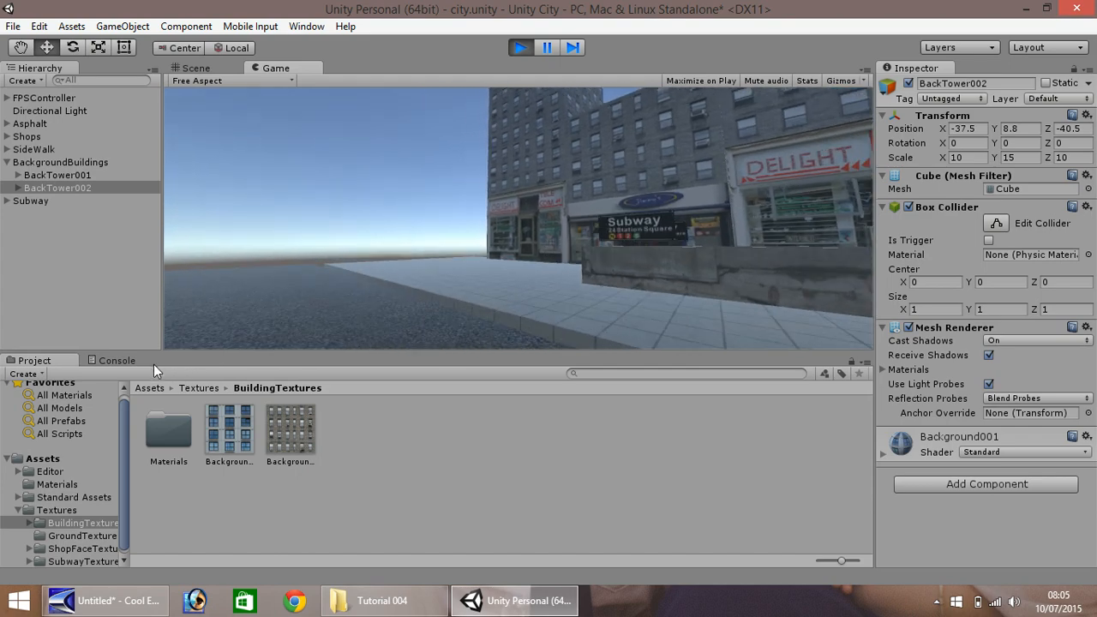
pyautogui.press('w')
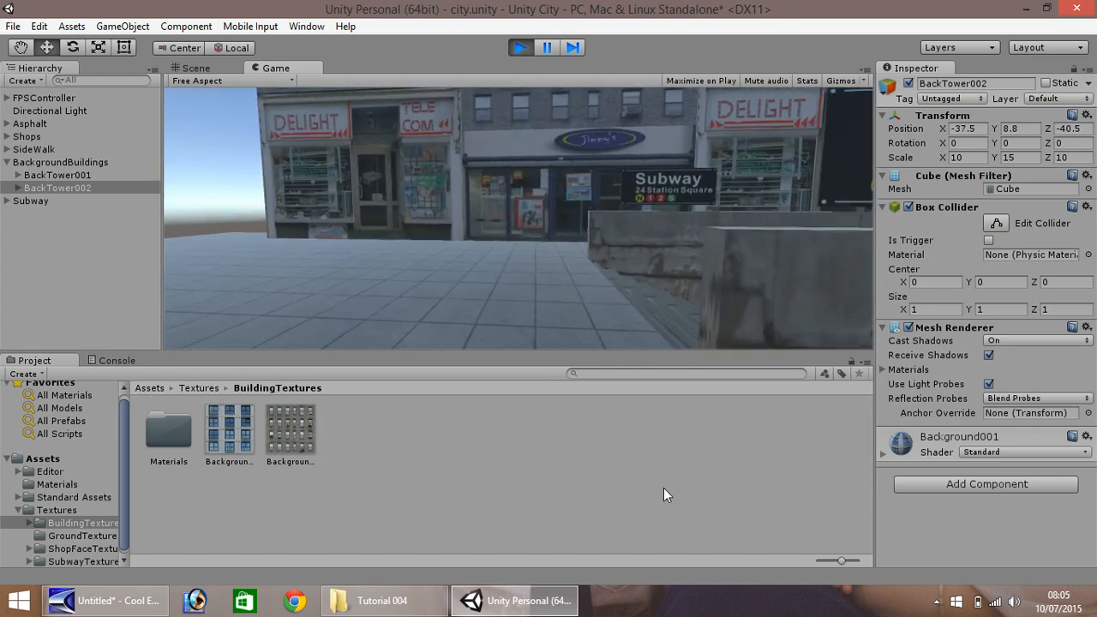
pyautogui.press('w')
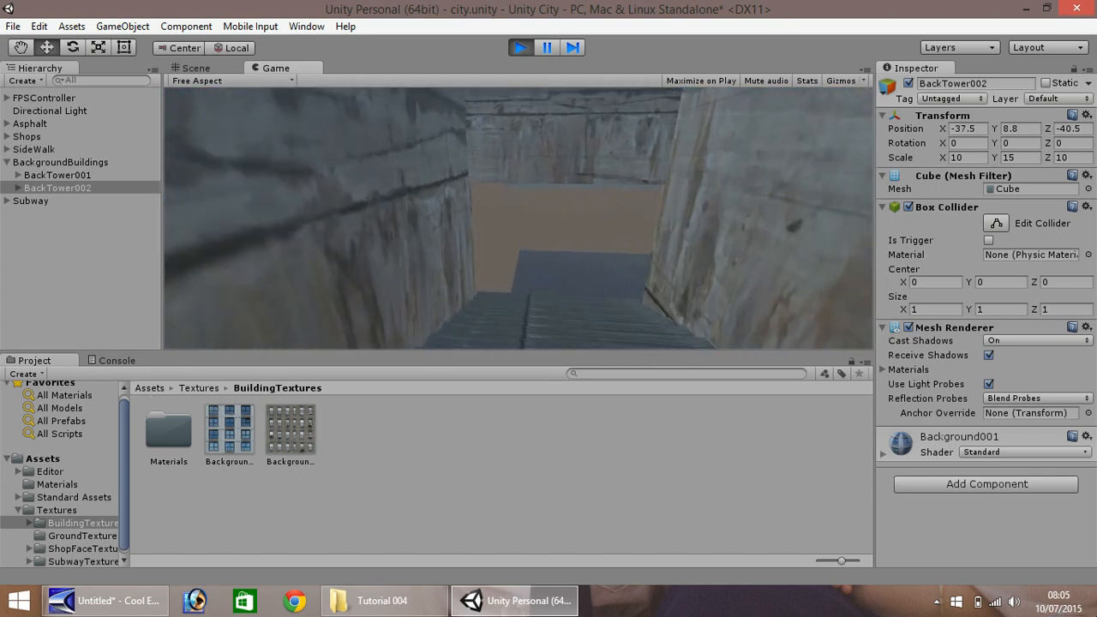
pyautogui.press('w')
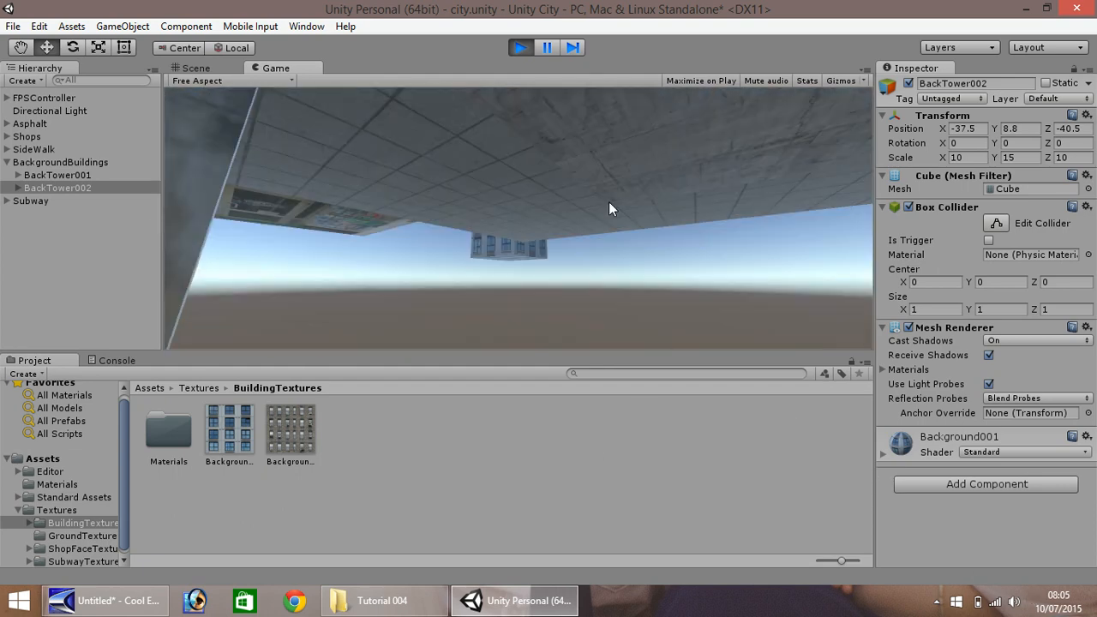
pyautogui.click(521, 48)
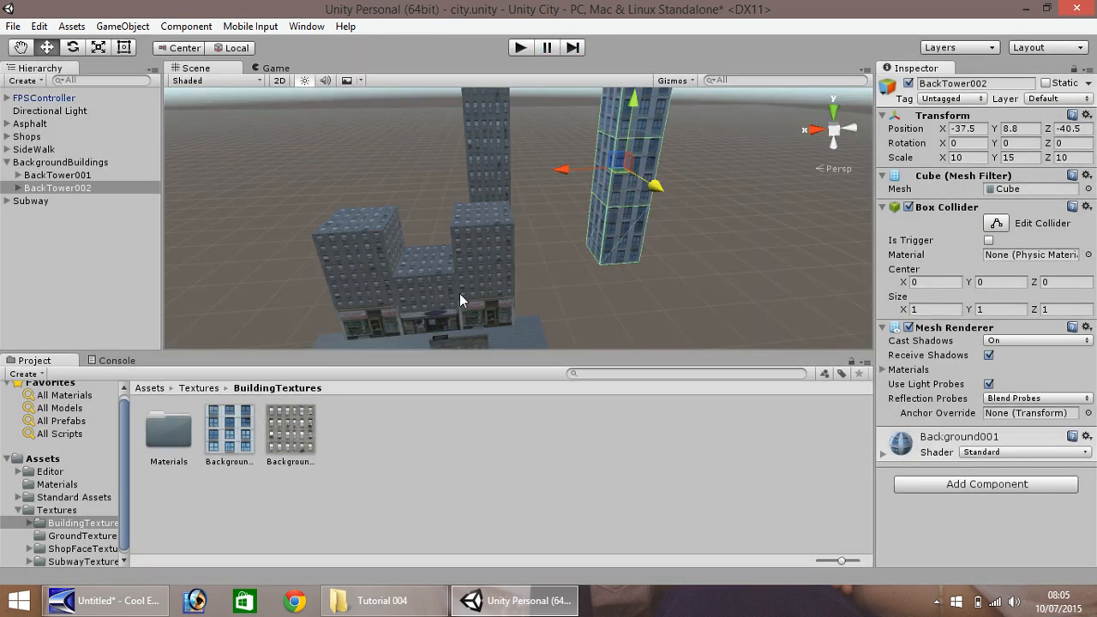
pyautogui.click(30, 49)
pyautogui.moveTo(245, 257); pyautogui.dragTo(228, 109)
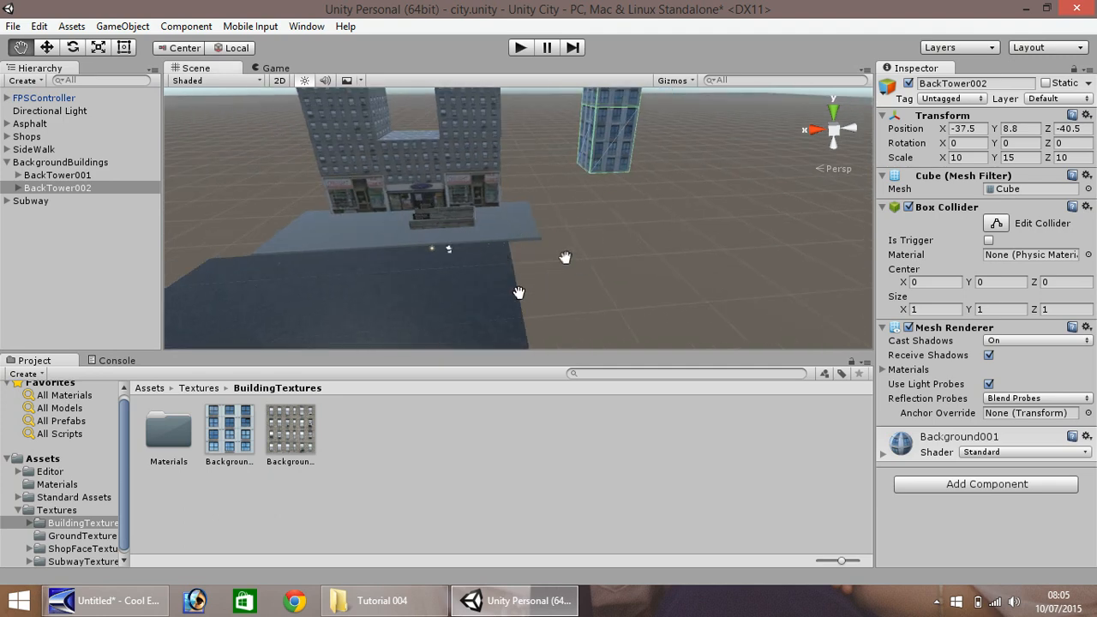
pyautogui.moveTo(543, 290); pyautogui.dragTo(226, 312, button='right')
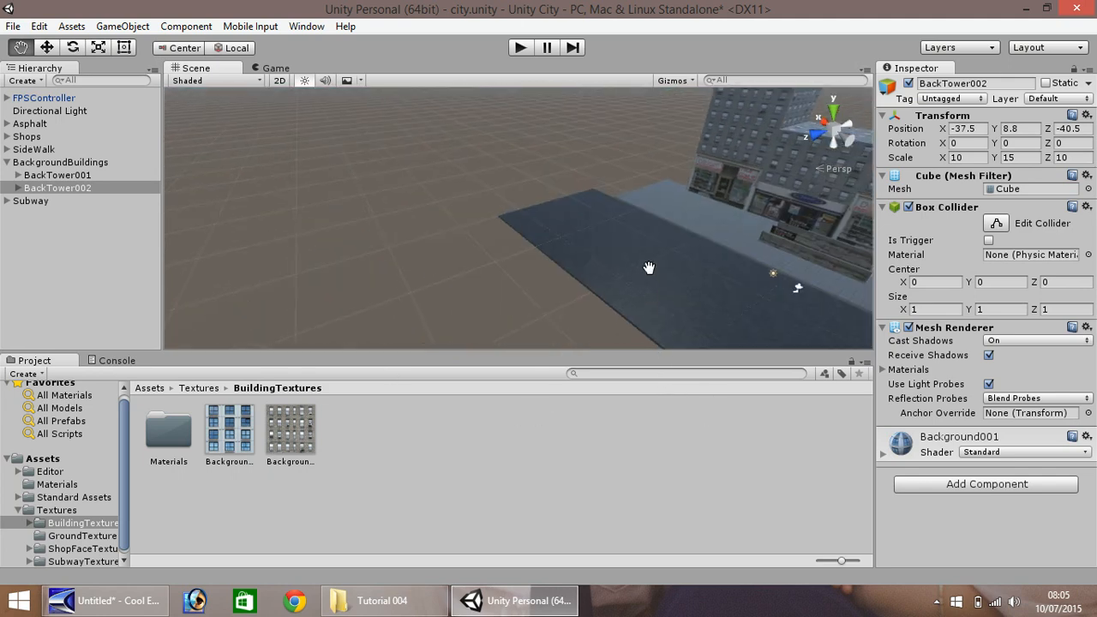
pyautogui.moveTo(698, 265); pyautogui.dragTo(728, 224, button='right')
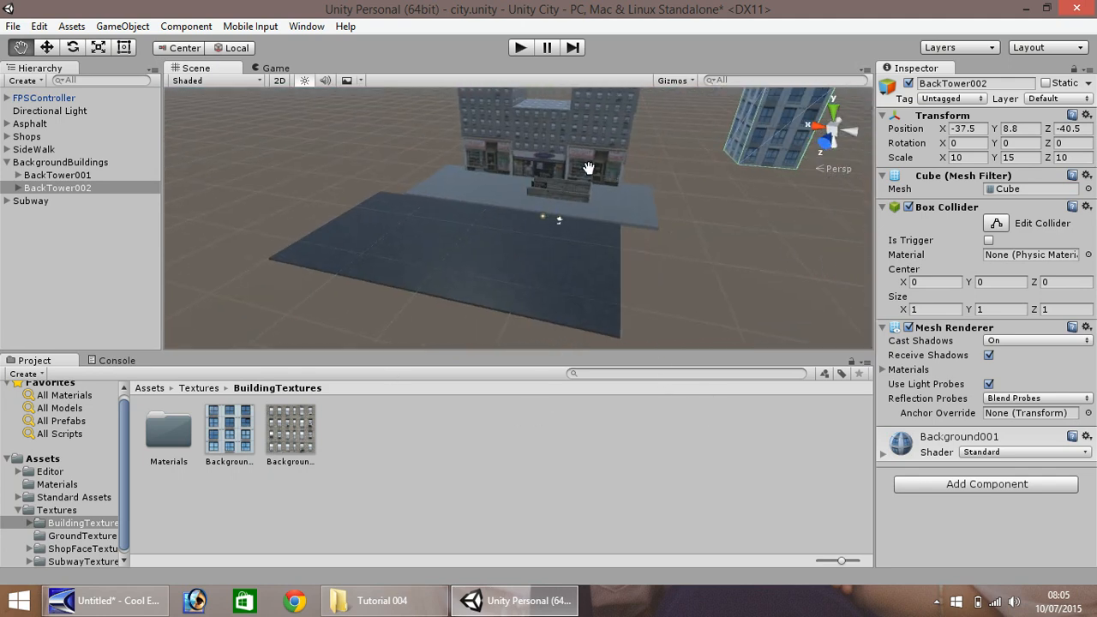